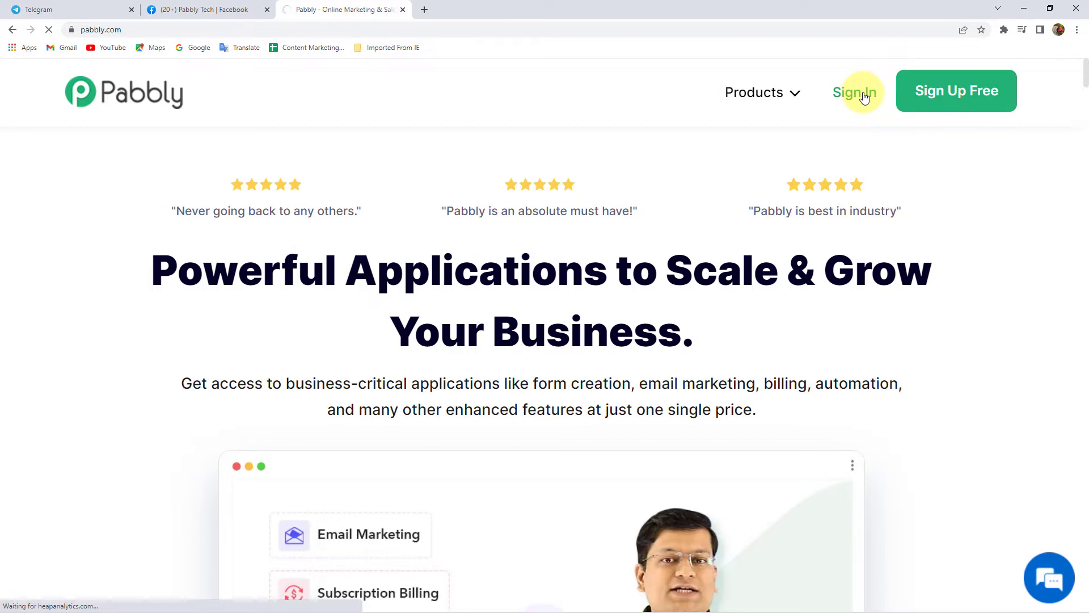
Sign in to Pabbly Connect and create a workflow named "Facebook Pages to Telegram"
left_click(863, 94)
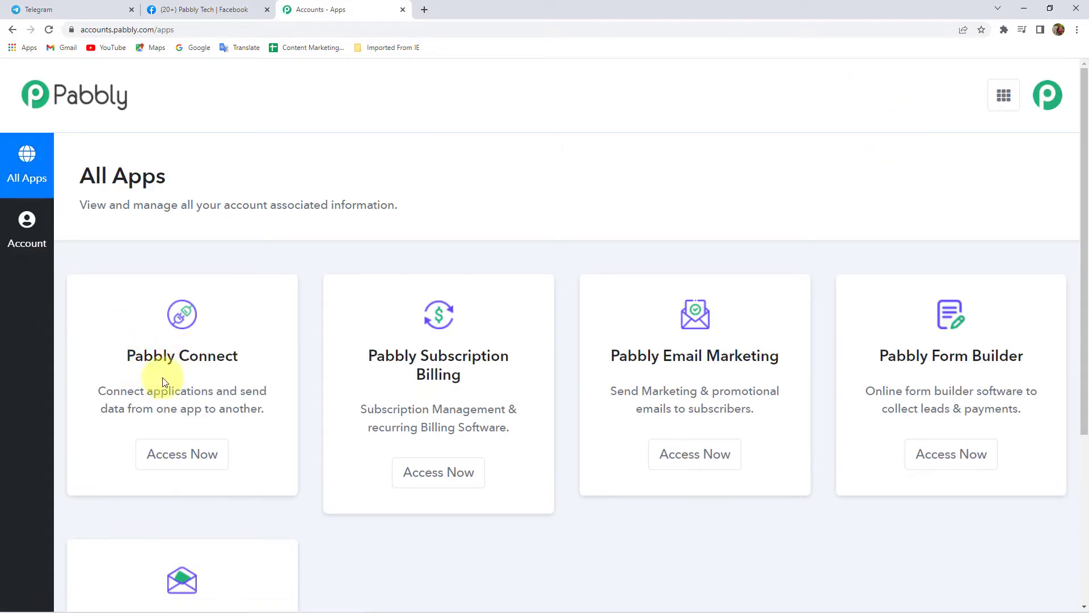
left_click(193, 455)
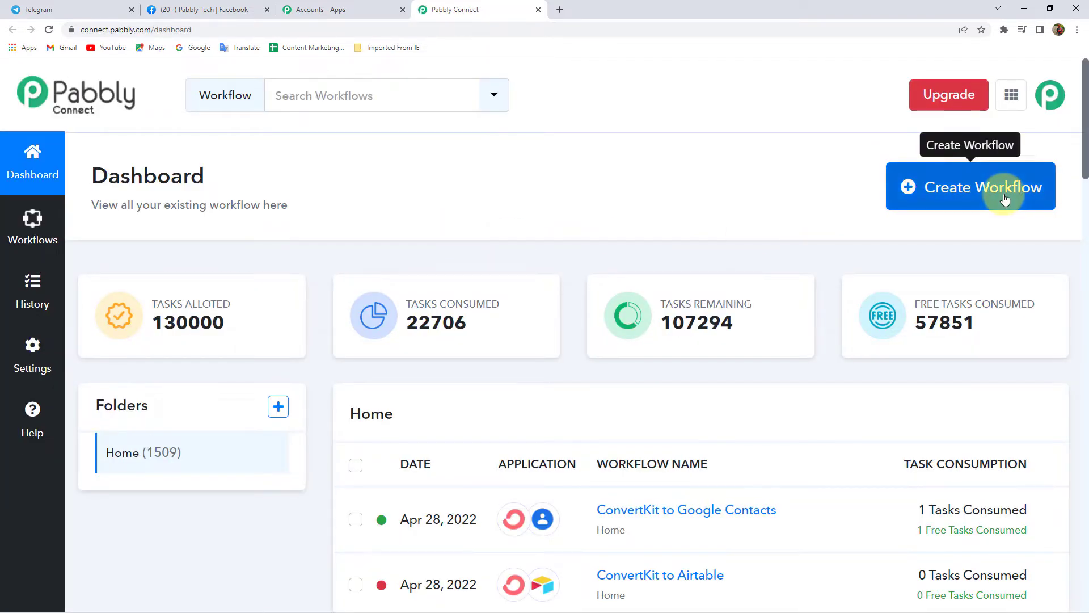
left_click(997, 188)
left_click(475, 353)
type("Facebook pages r")
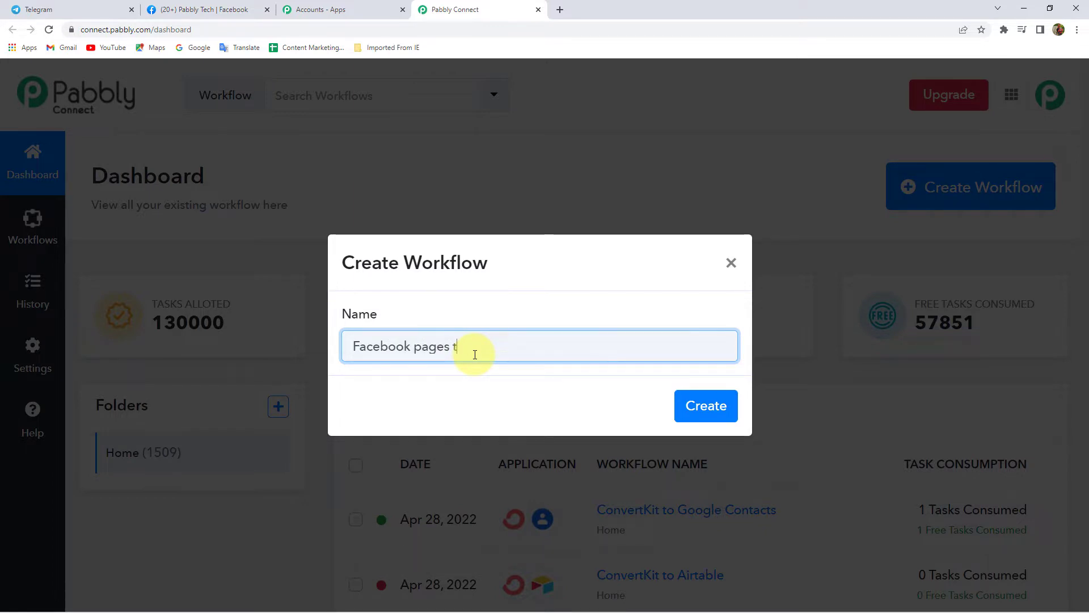
type("ram")
left_click_drag(423, 346, 417, 346)
type("P")
left_click(714, 406)
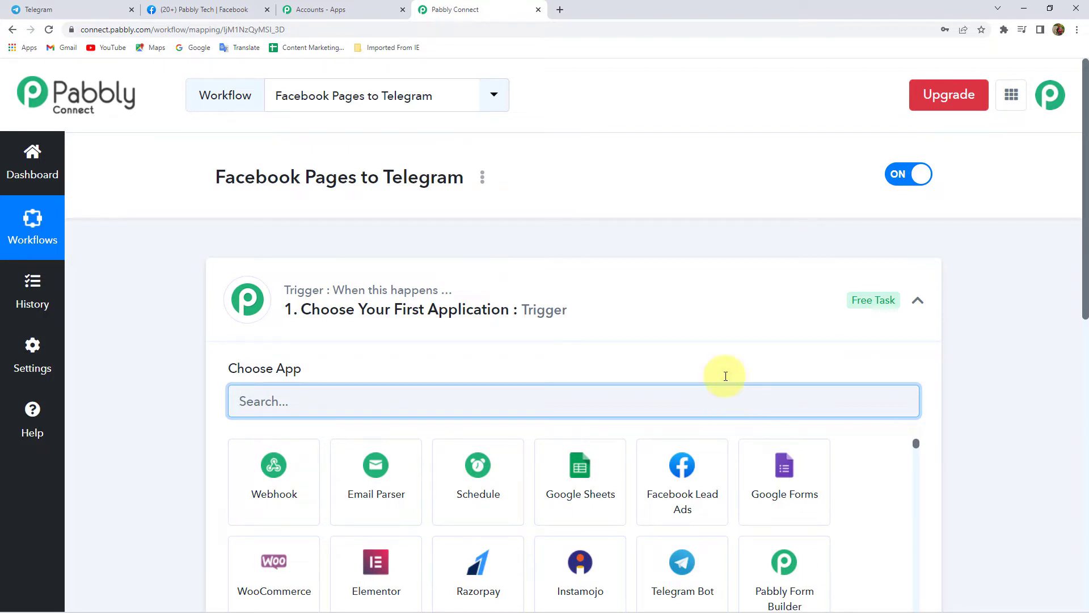
left_click(394, 312)
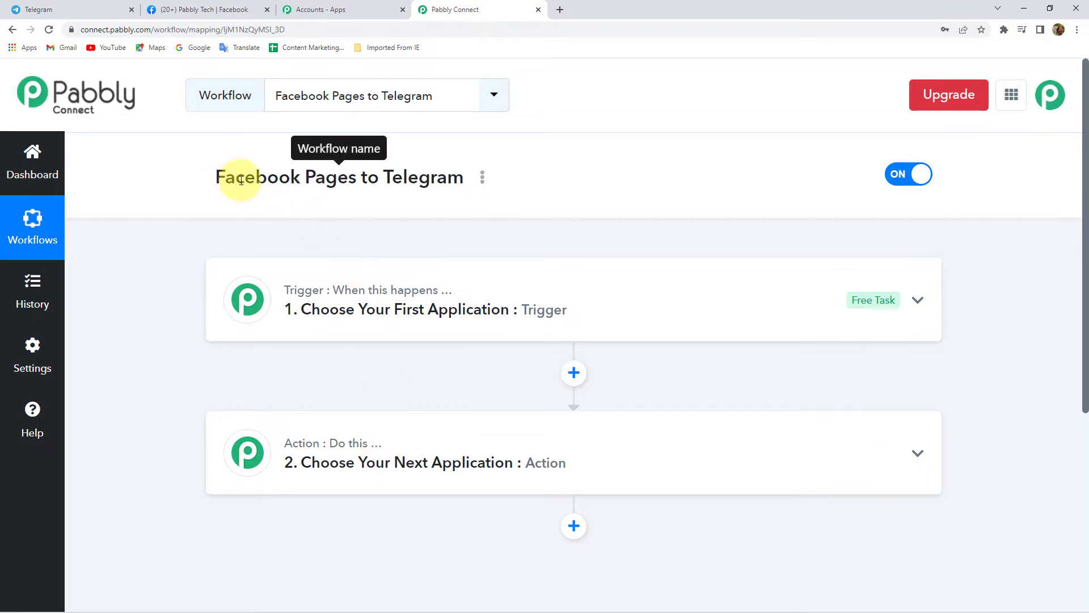
left_click_drag(236, 179, 329, 180)
left_click(329, 181)
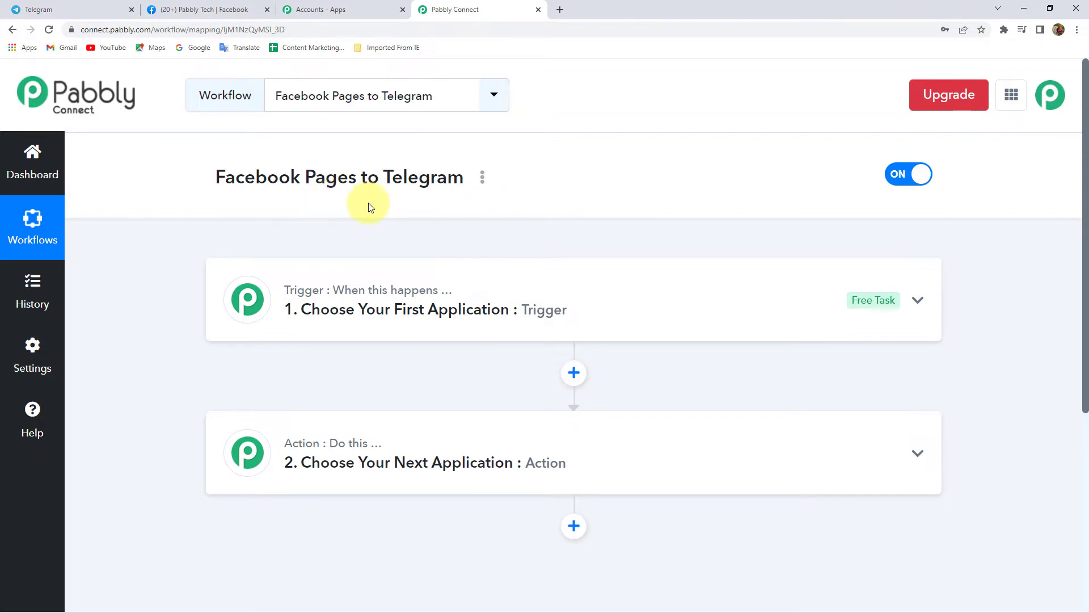
double_click(400, 177)
left_click(427, 183)
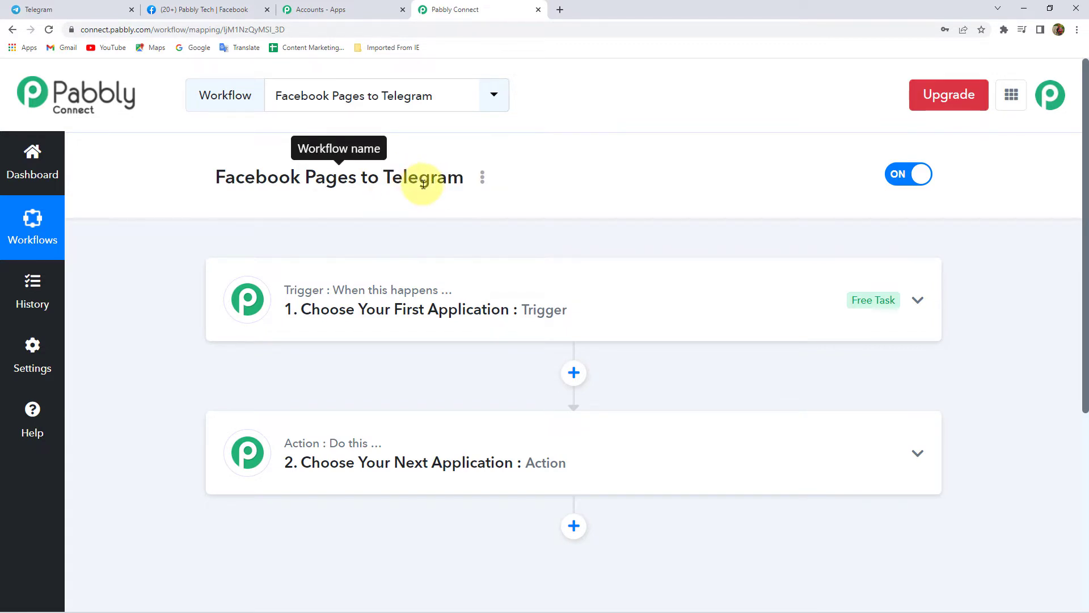
Set the workflow's trigger application to Facebook Pages with New Post as the trigger event
left_click(396, 317)
left_click(320, 403)
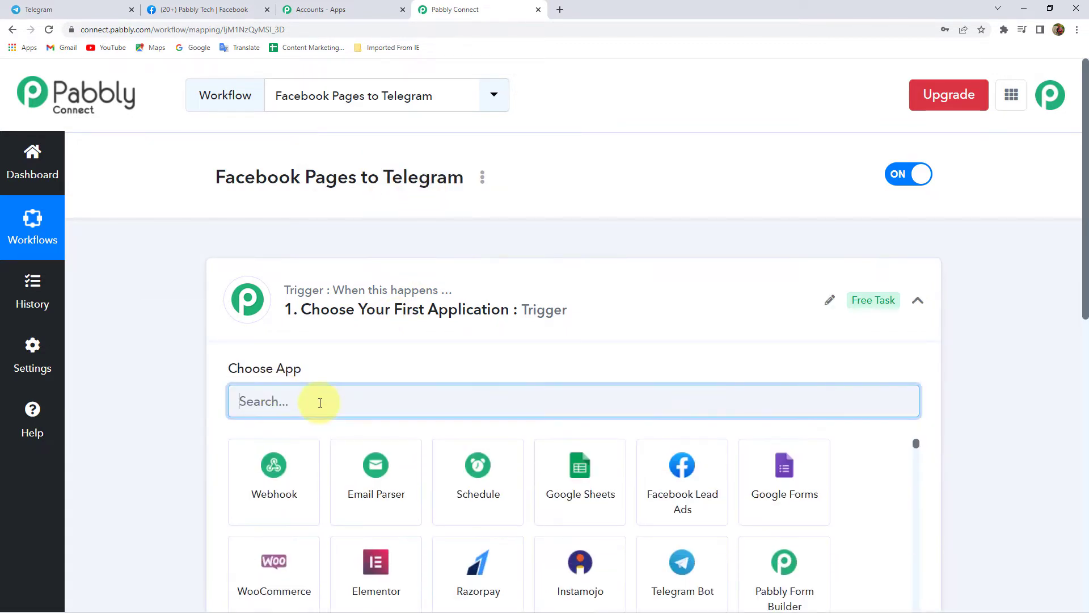
type("Face")
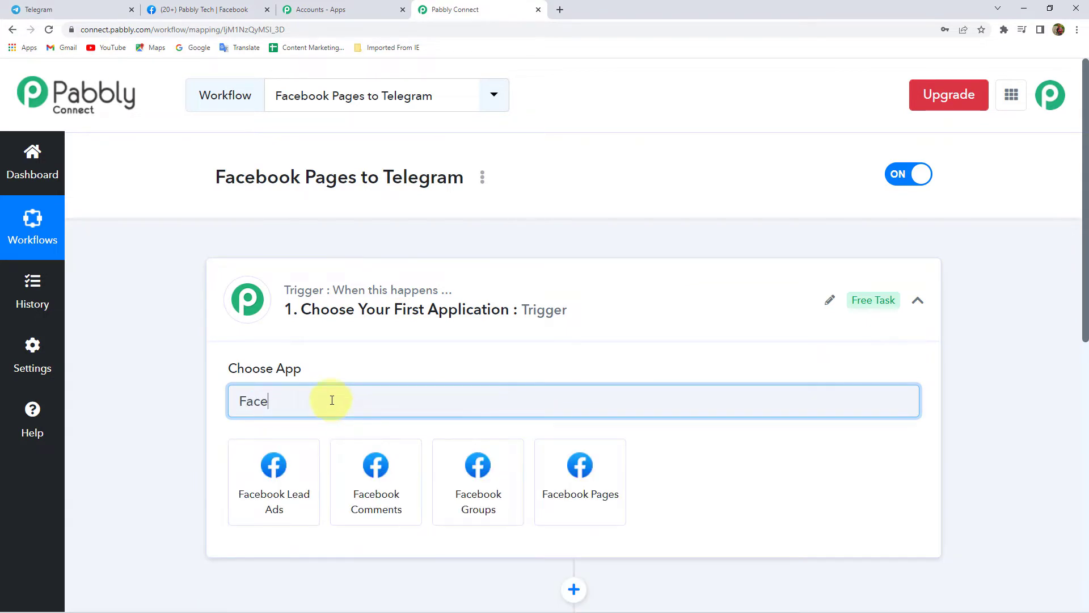
left_click(617, 496)
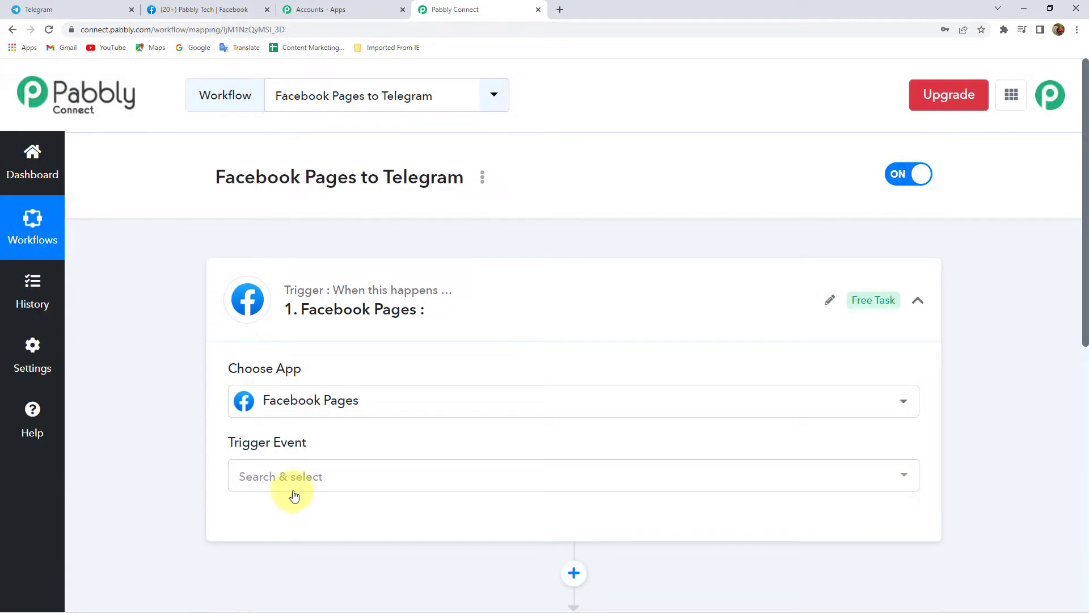
left_click(295, 494)
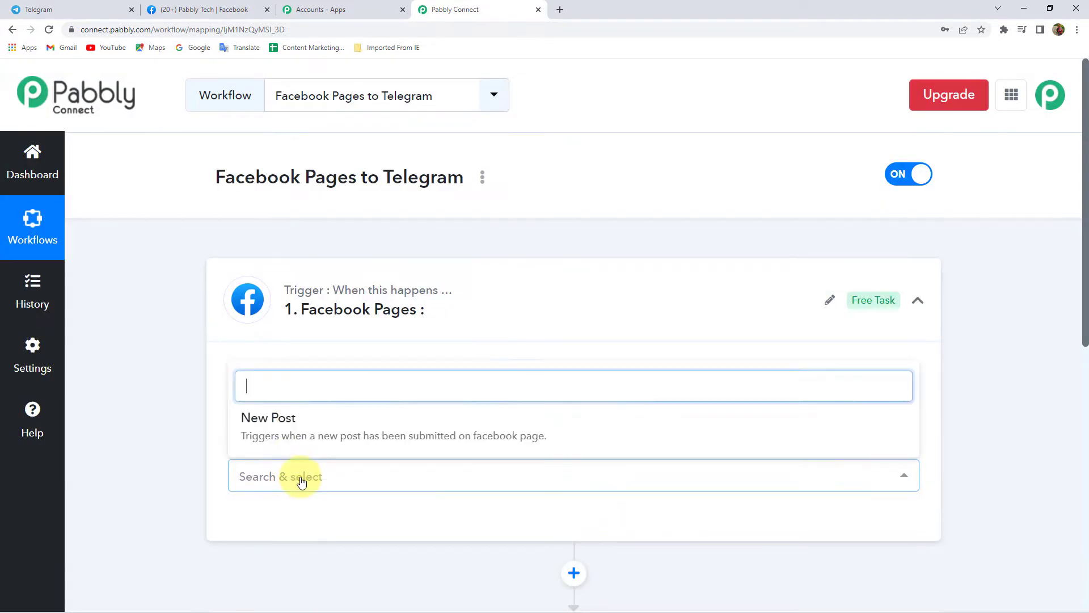
left_click(275, 419)
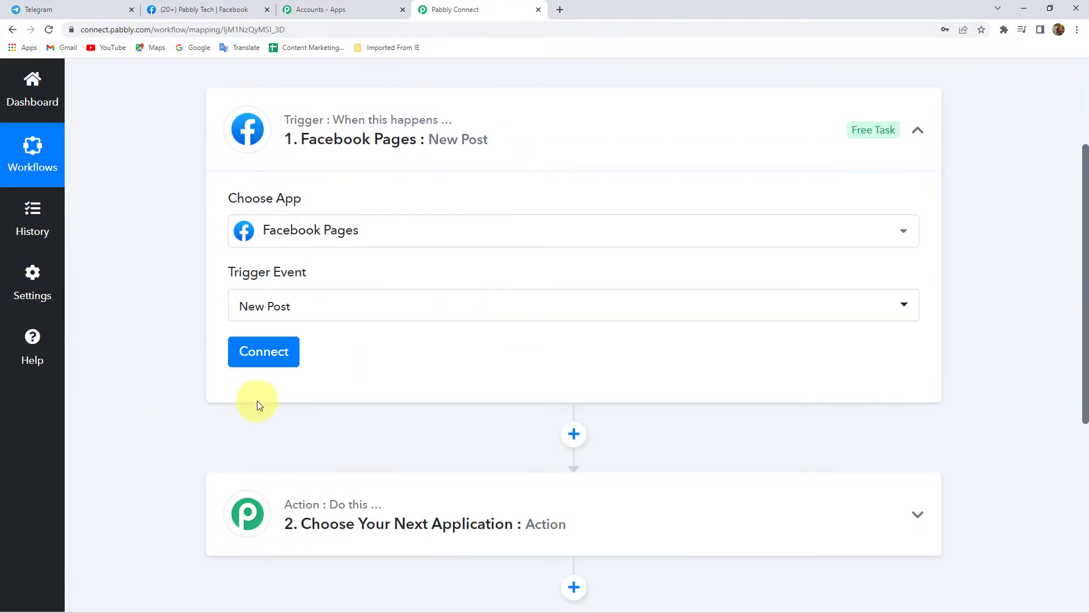
Connect the trigger to Facebook Pages through a new connection authorised with the signed-in Facebook account
left_click(272, 364)
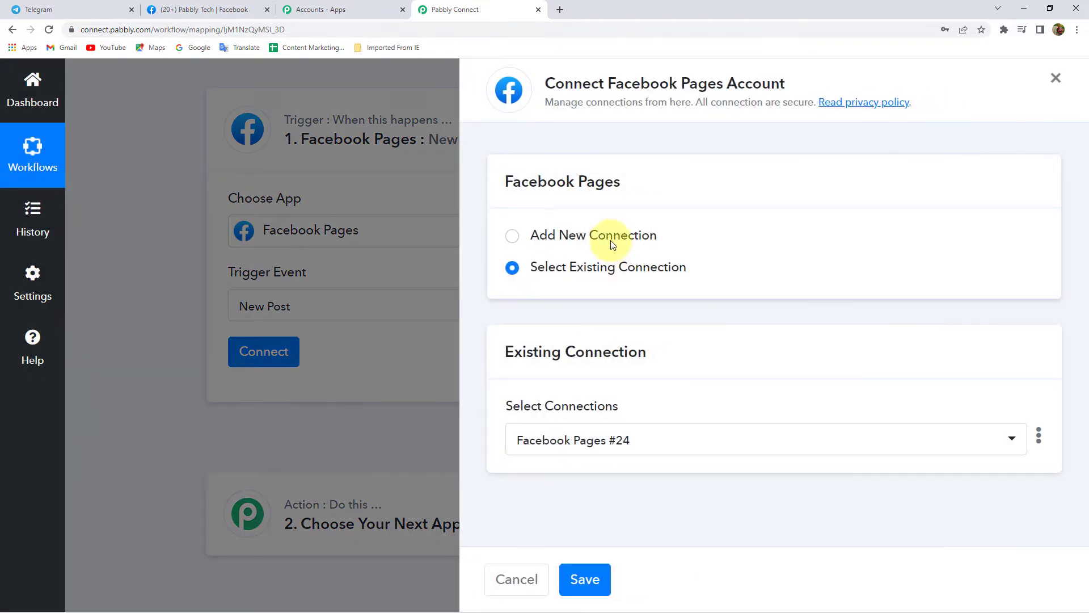
left_click(610, 235)
left_click(619, 418)
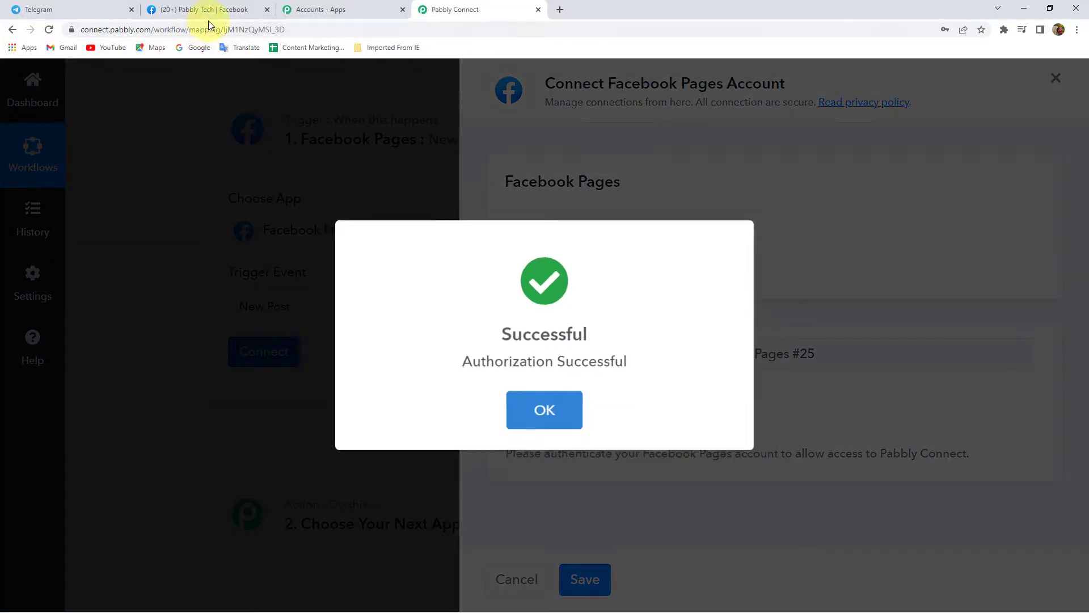
left_click(207, 8)
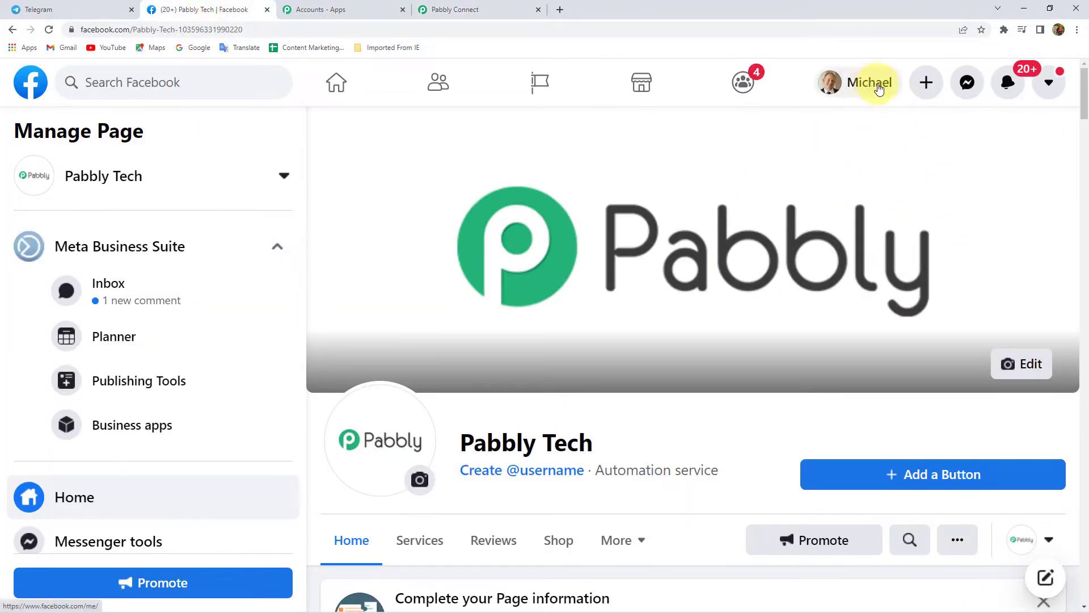
left_click(464, 10)
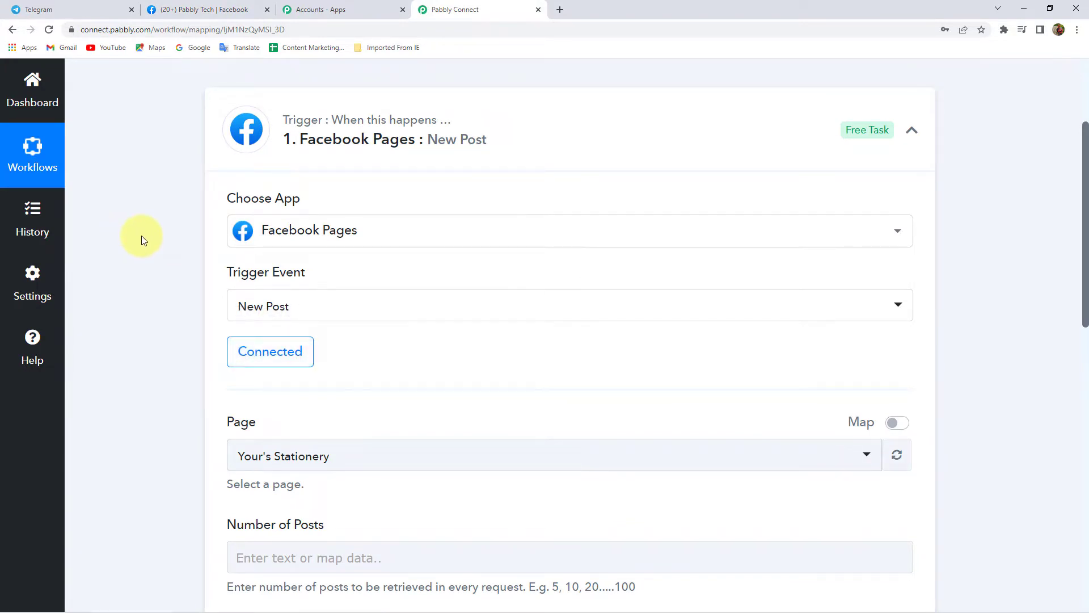
Copy the page name from Facebook and select Pabbly Tech as the trigger's page
scroll(143, 240, "down", 2)
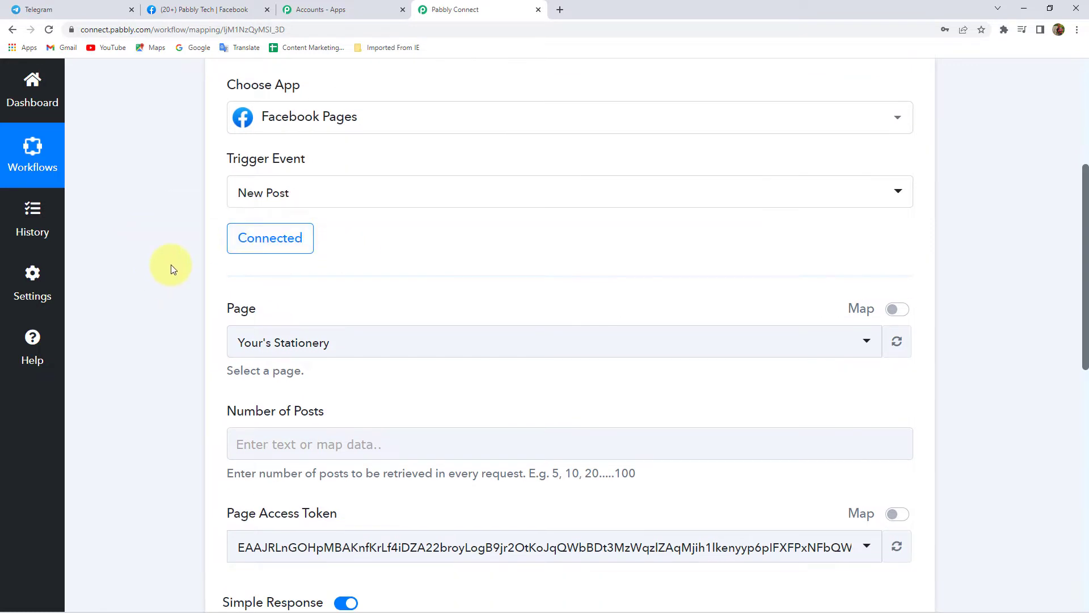
scroll(173, 269, "down", 3)
double_click(241, 139)
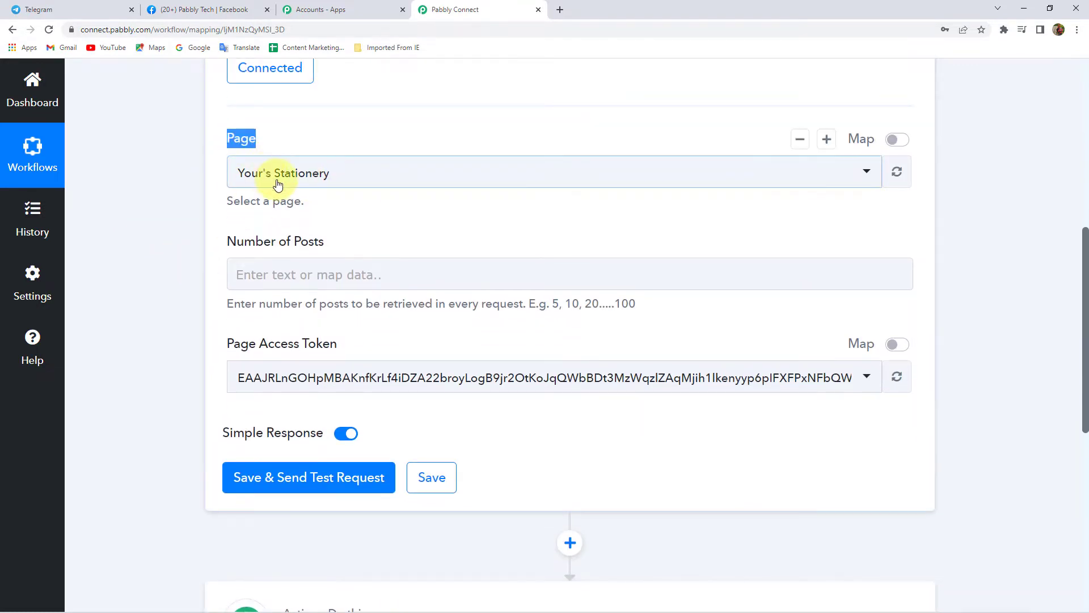
left_click(188, 143)
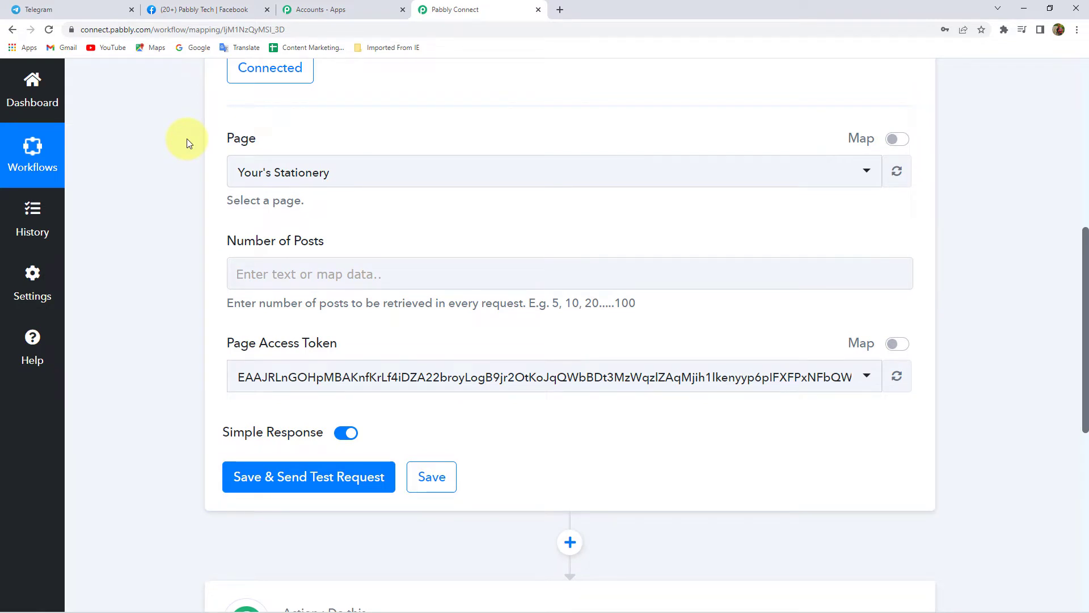
left_click(265, 174)
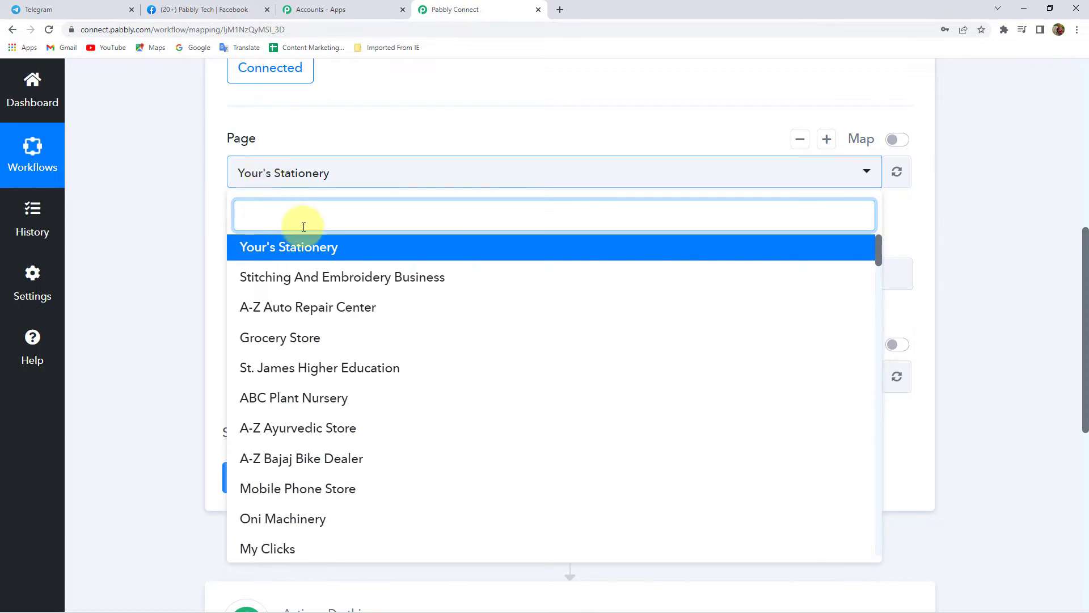
left_click(208, 10)
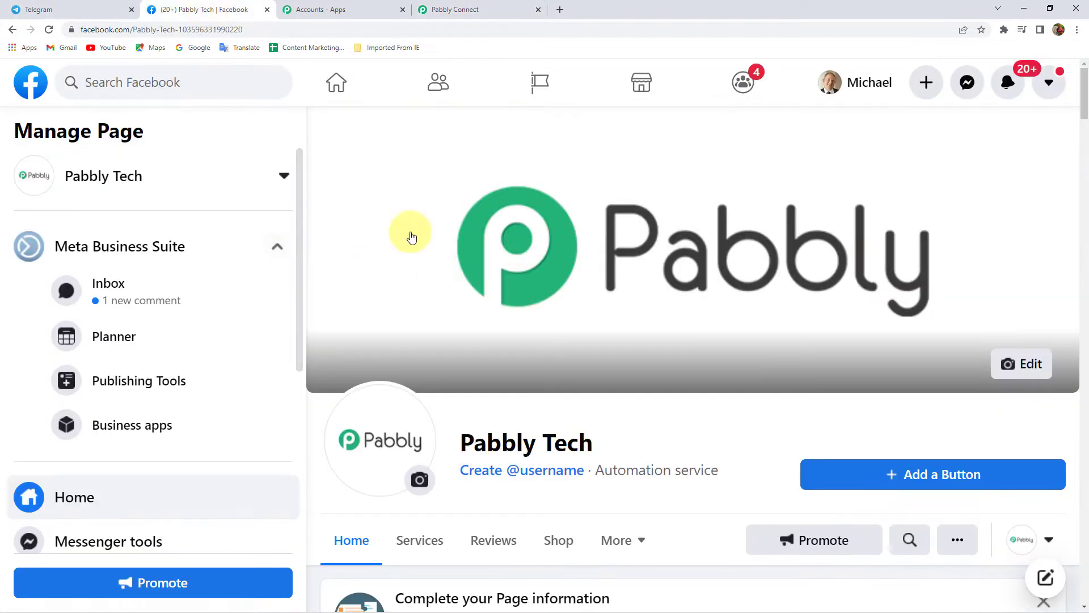
left_click_drag(462, 442, 594, 448)
key("ctrl+c")
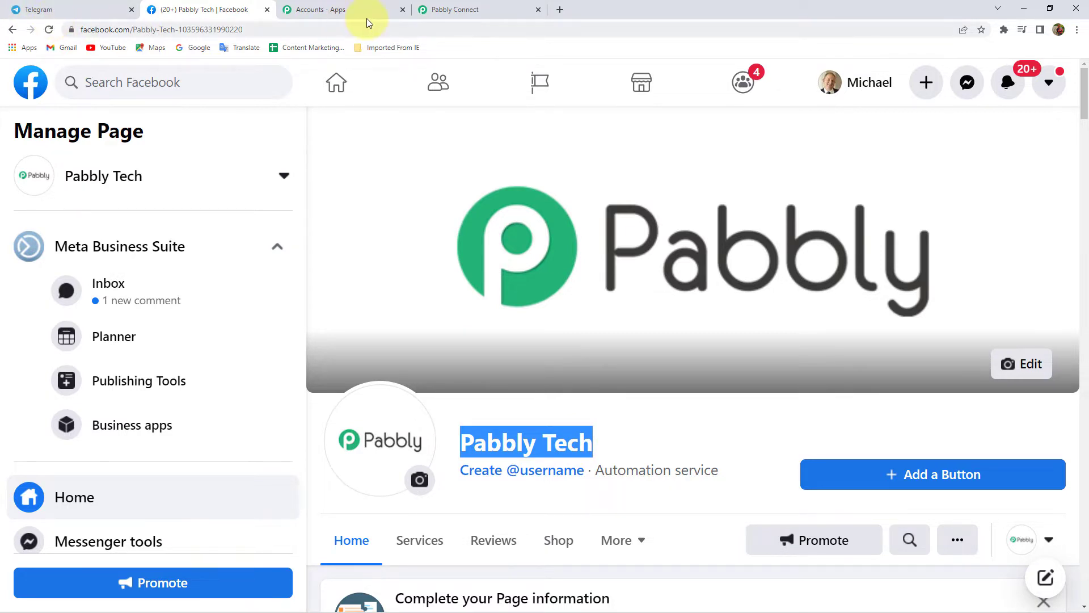
left_click(457, 9)
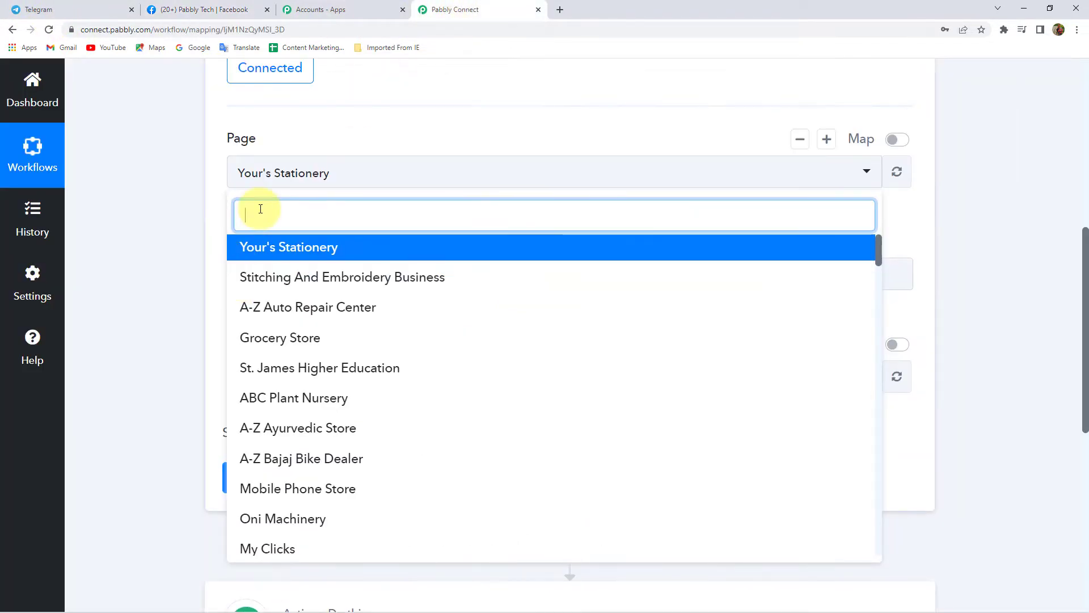
key("ctrl+v")
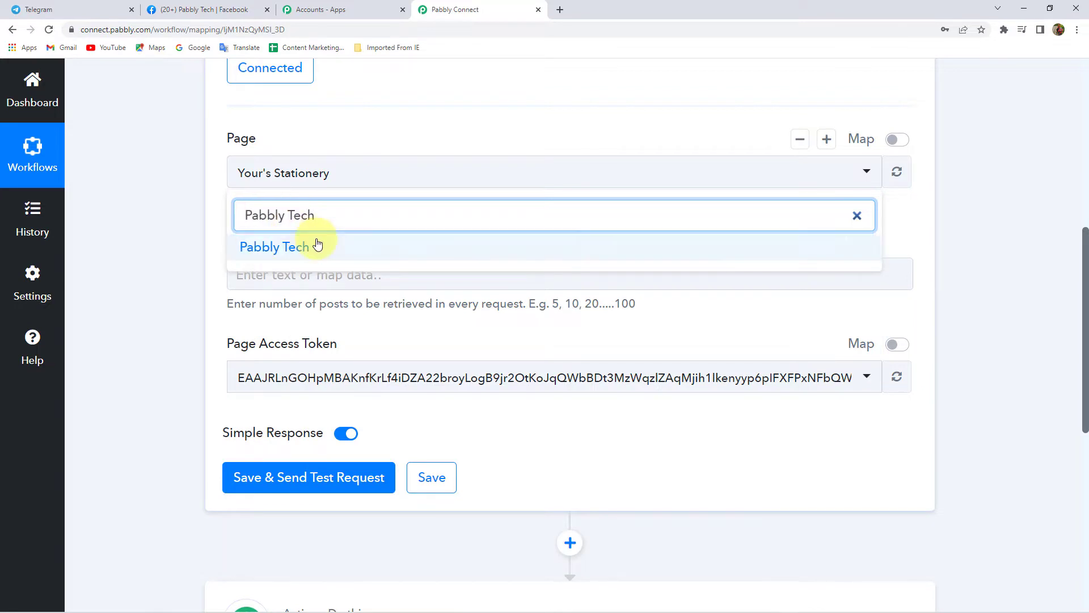
left_click(253, 252)
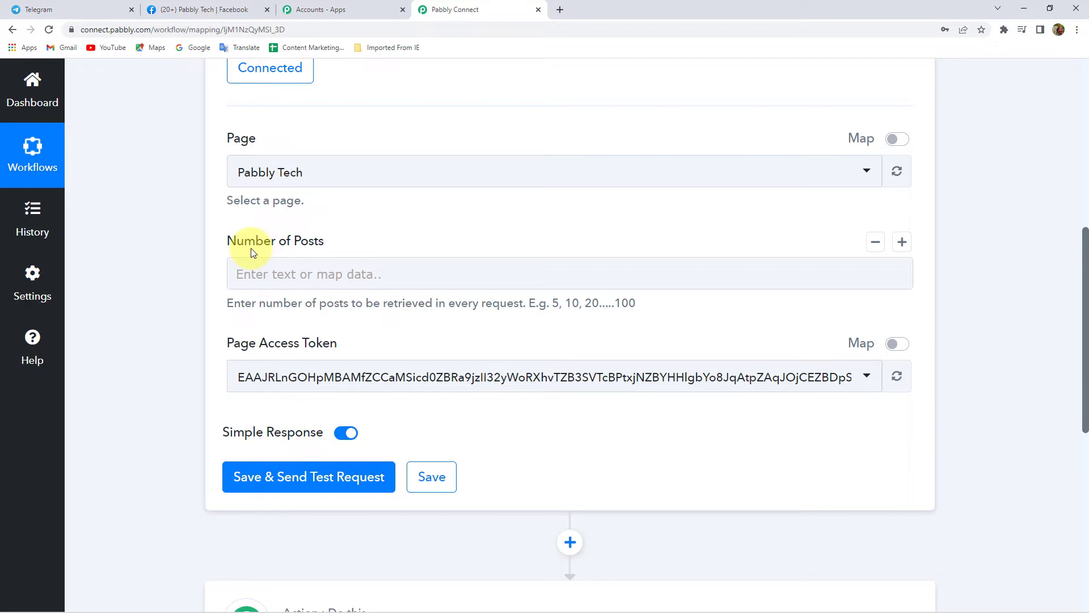
Set the number of posts retrieved in every request to 1 for the Facebook Pages trigger
scroll(250, 250, "up", 3)
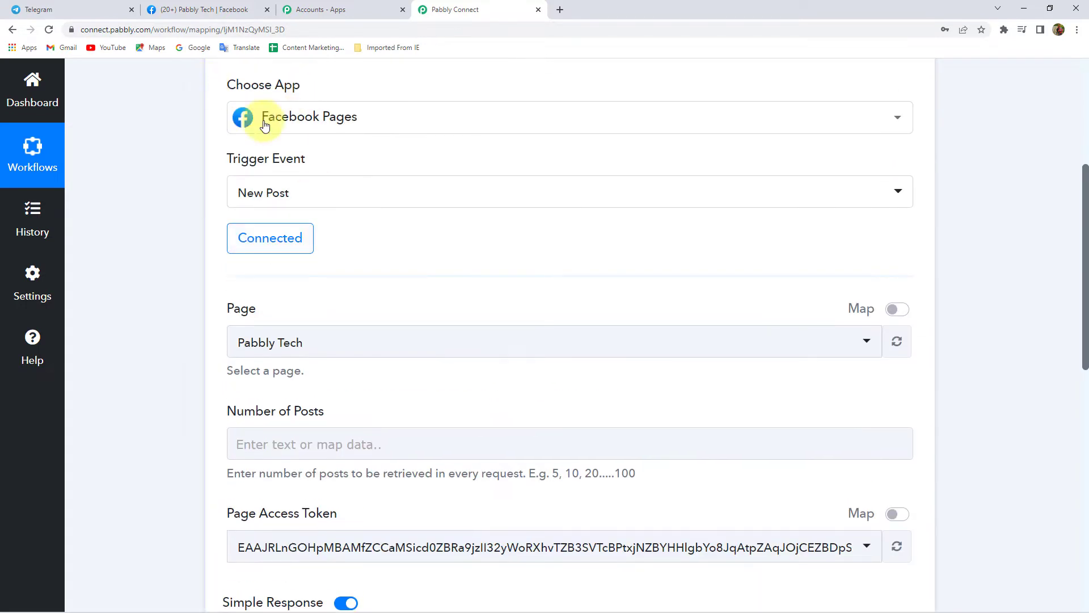
scroll(169, 254, "down", 4)
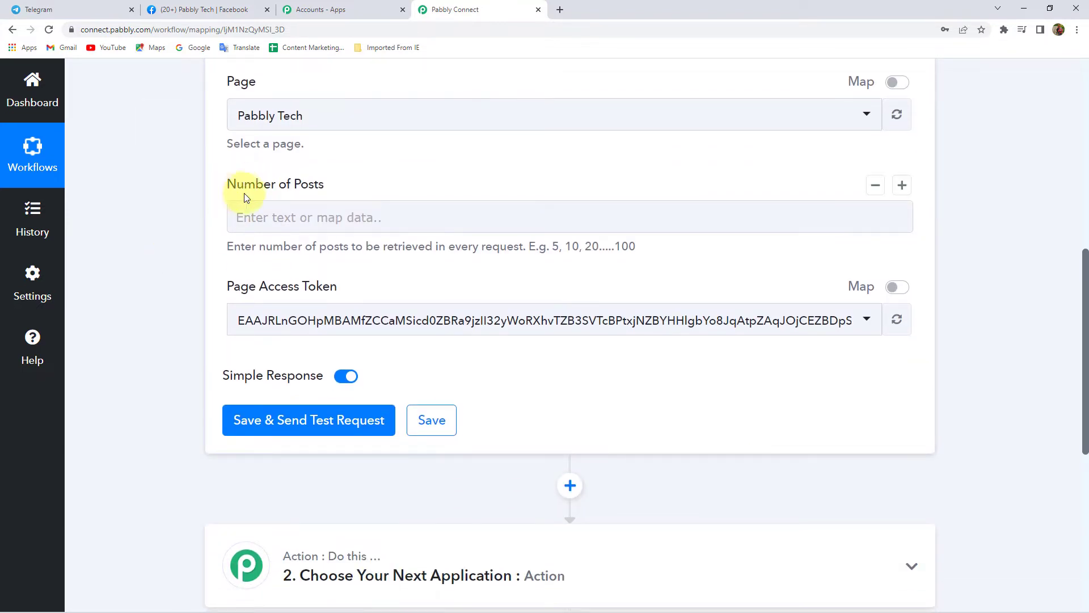
left_click(287, 215)
type("1")
left_click(168, 226)
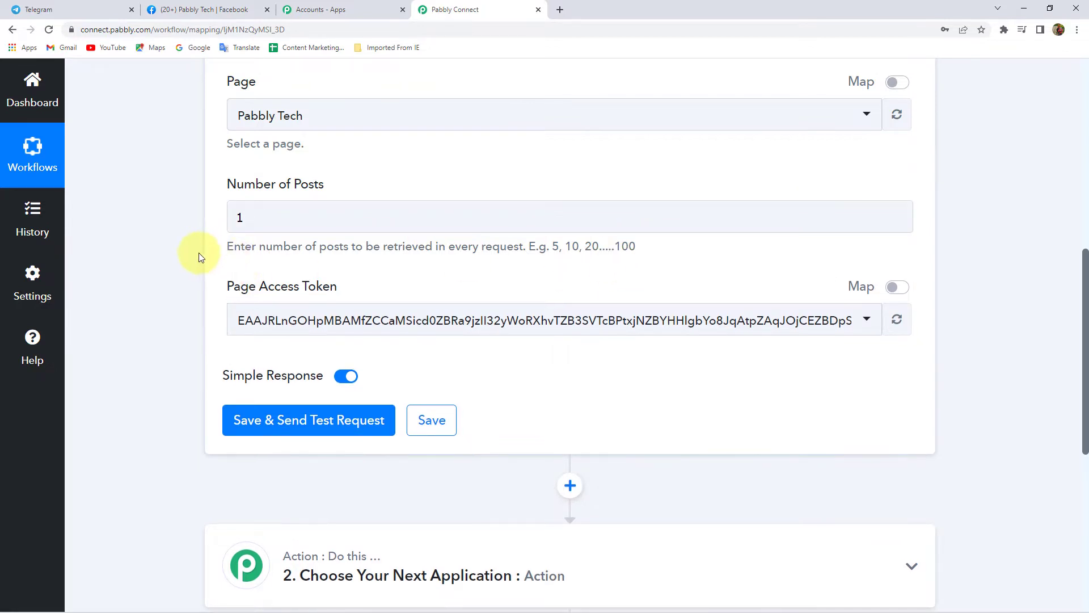
Check the latest post on the Pabbly Tech Facebook page, and save the trigger and send its test request
scroll(199, 257, "down", 1)
scroll(199, 257, "down", 2)
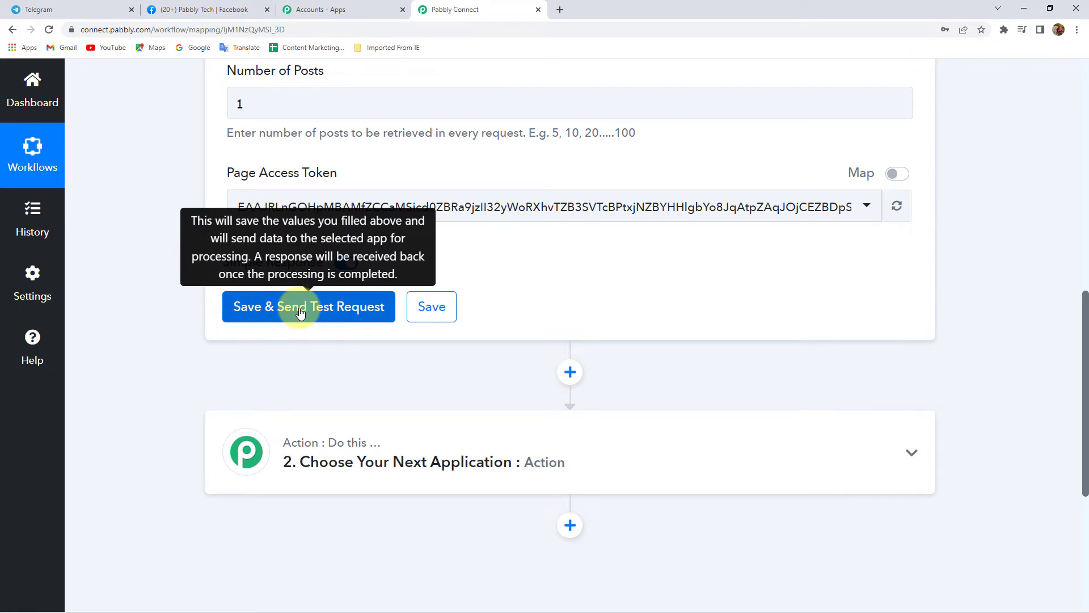
left_click(152, 9)
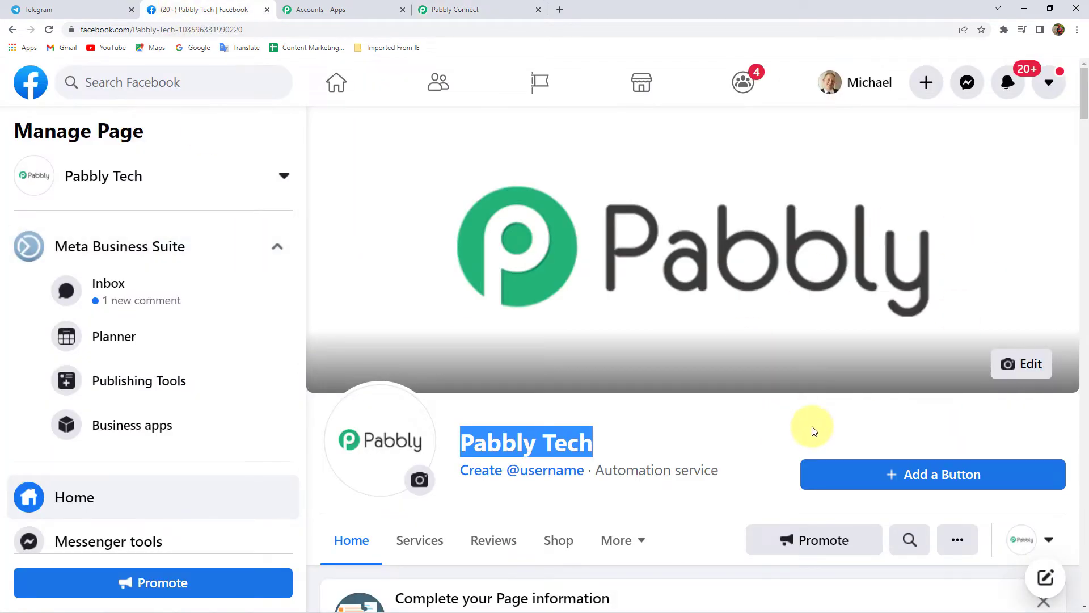
scroll(887, 414, "down", 10)
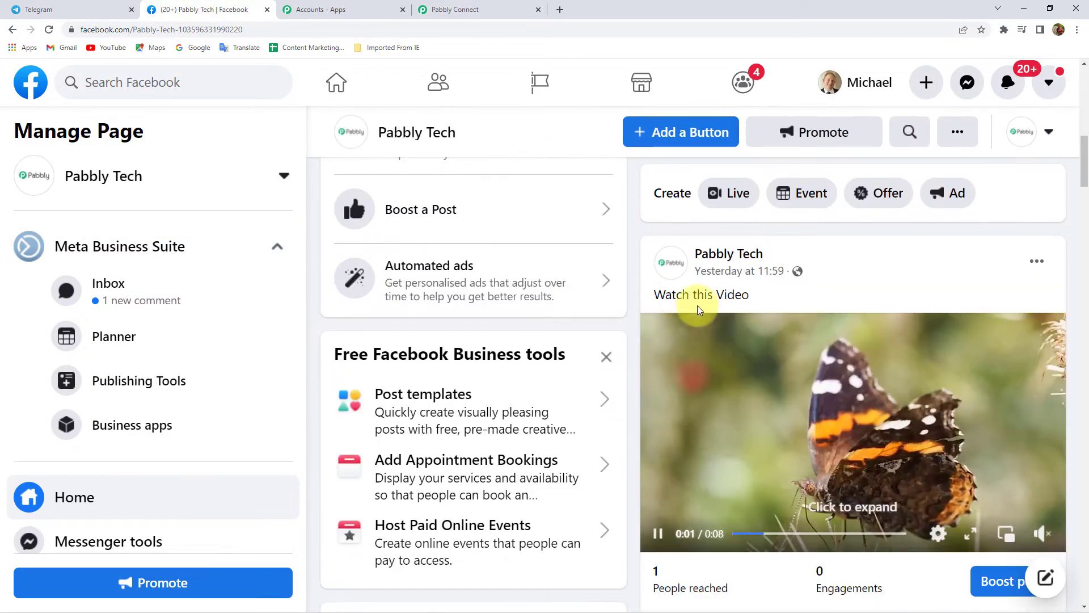
left_click_drag(666, 294, 747, 294)
scroll(794, 317, "down", 1)
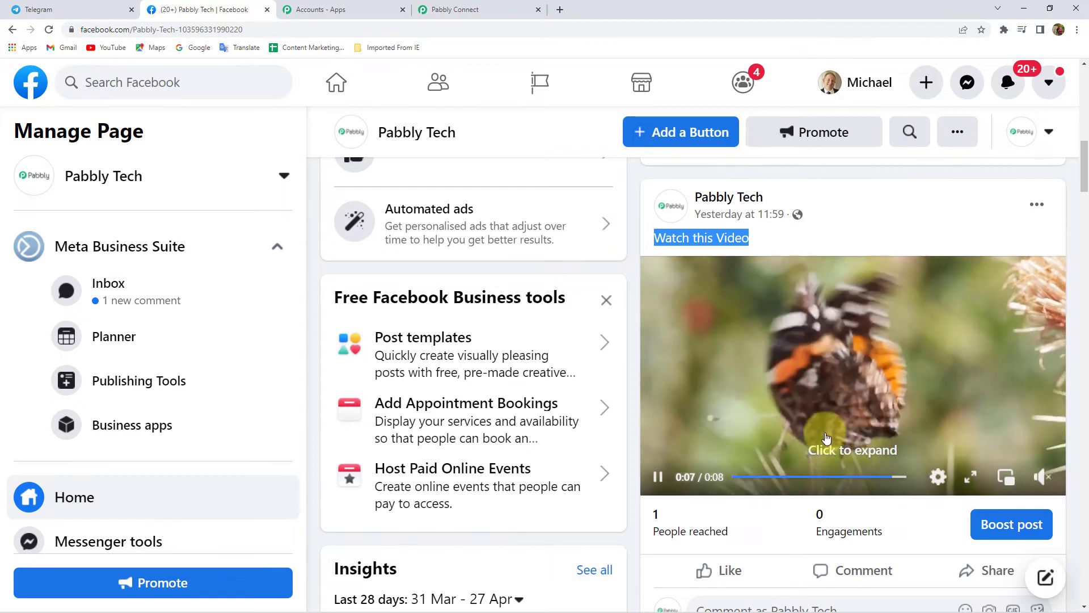
left_click(509, 7)
left_click(303, 309)
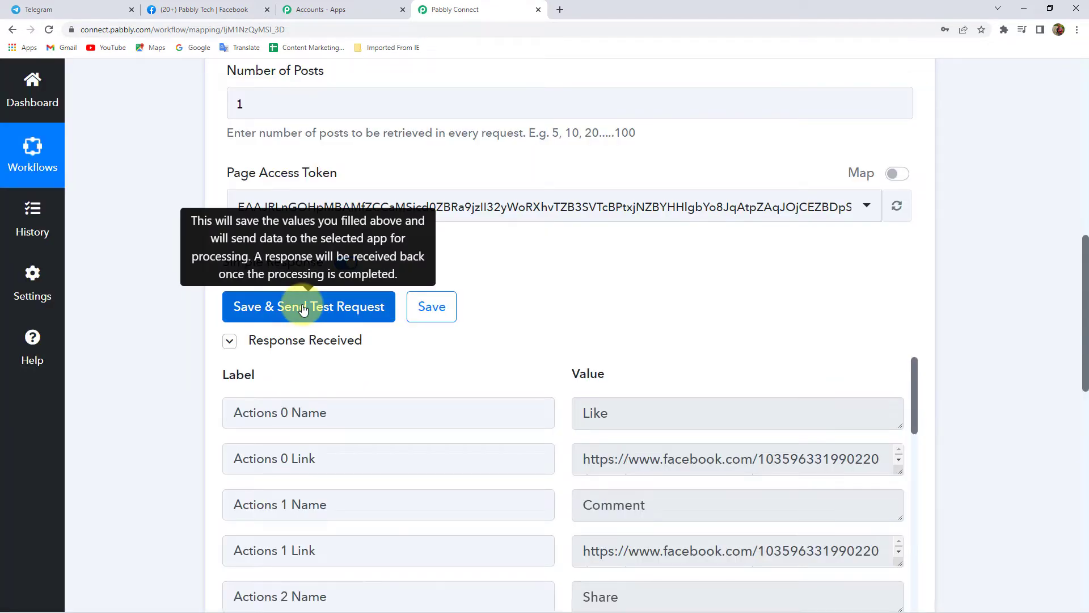
Review the trigger's test response, expanding the values of the Actions 0 Link and Actions 1 Link fields
scroll(199, 368, "down", 4)
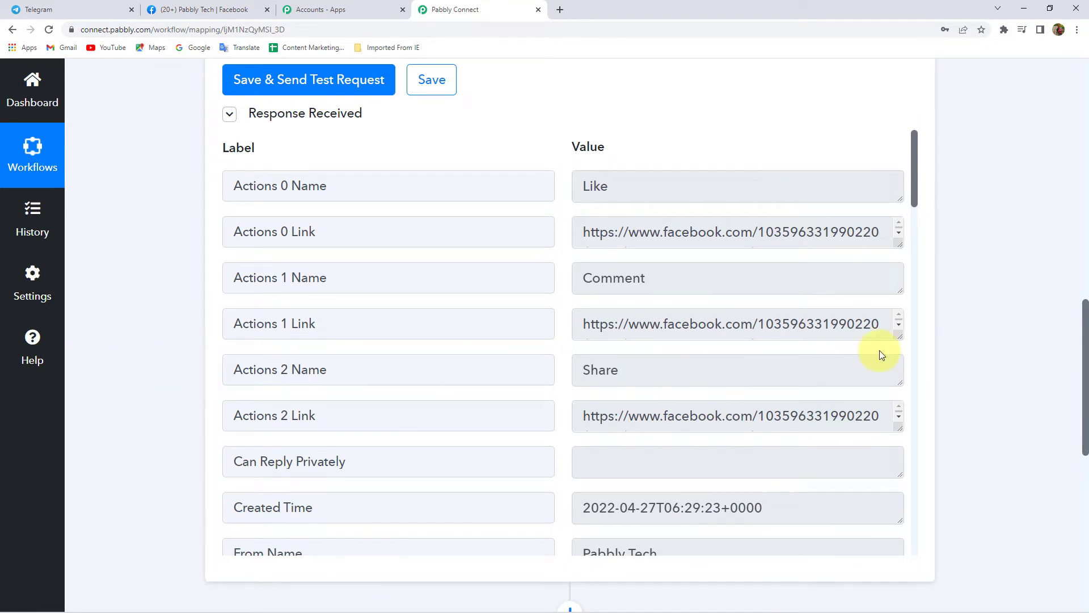
left_click_drag(896, 339, 894, 385)
left_click_drag(897, 241, 901, 273)
scroll(609, 292, "down", 1)
scroll(681, 316, "down", 3)
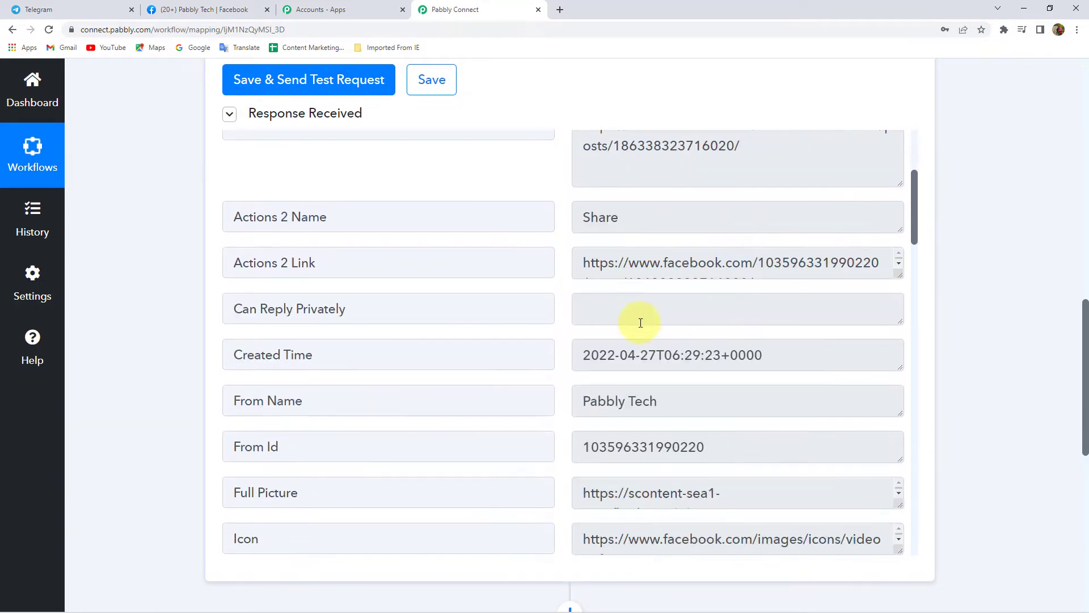
scroll(160, 299, "down", 1)
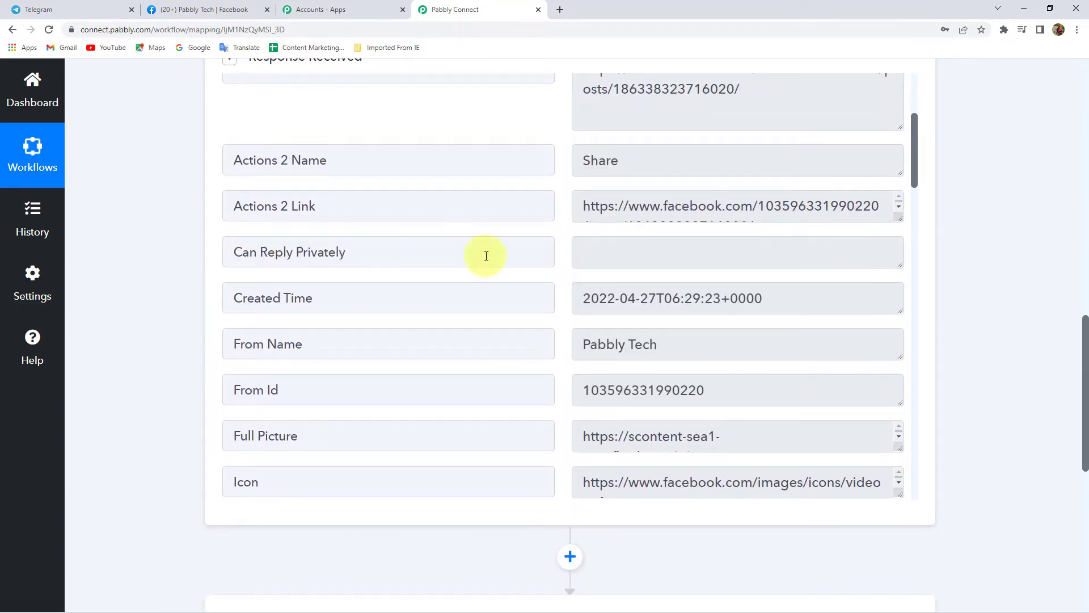
scroll(770, 305, "down", 2)
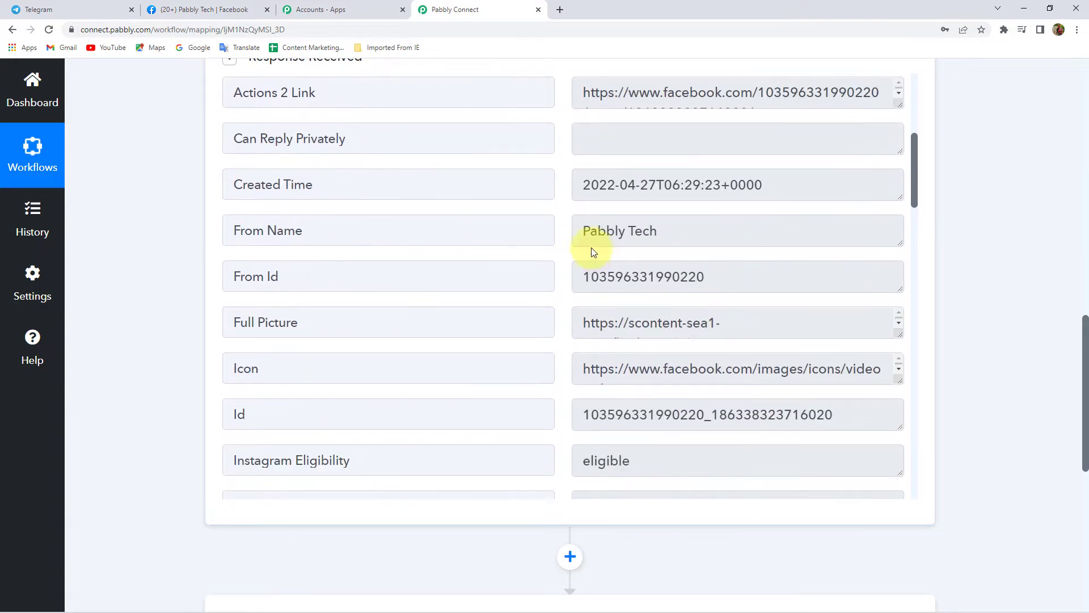
Check the From Name, From Id and Message values in the trigger's test response
left_click(646, 233)
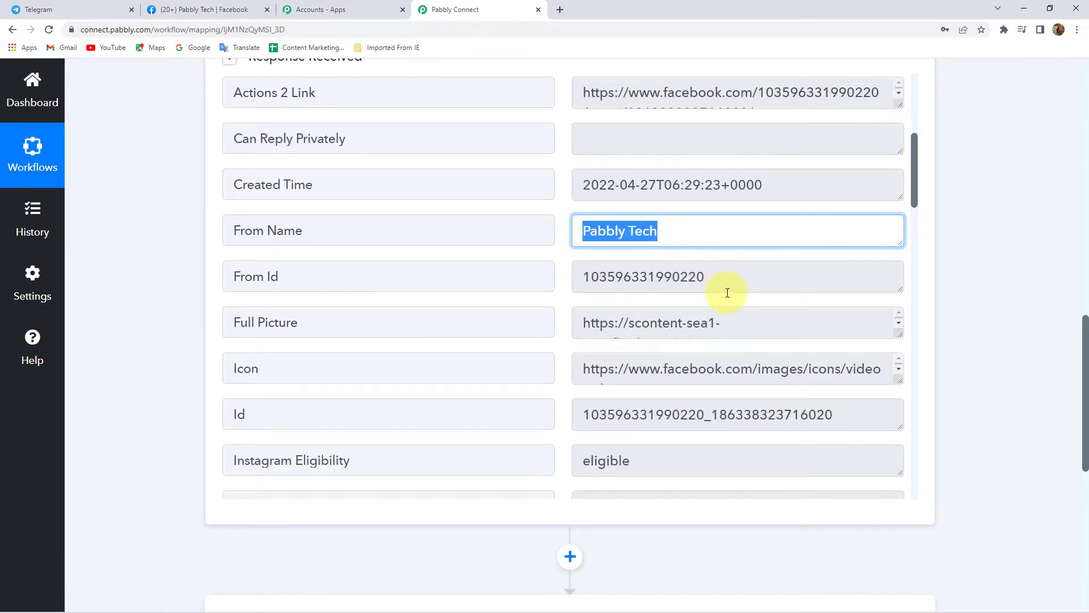
scroll(728, 293, "down", 1)
scroll(647, 278, "down", 1)
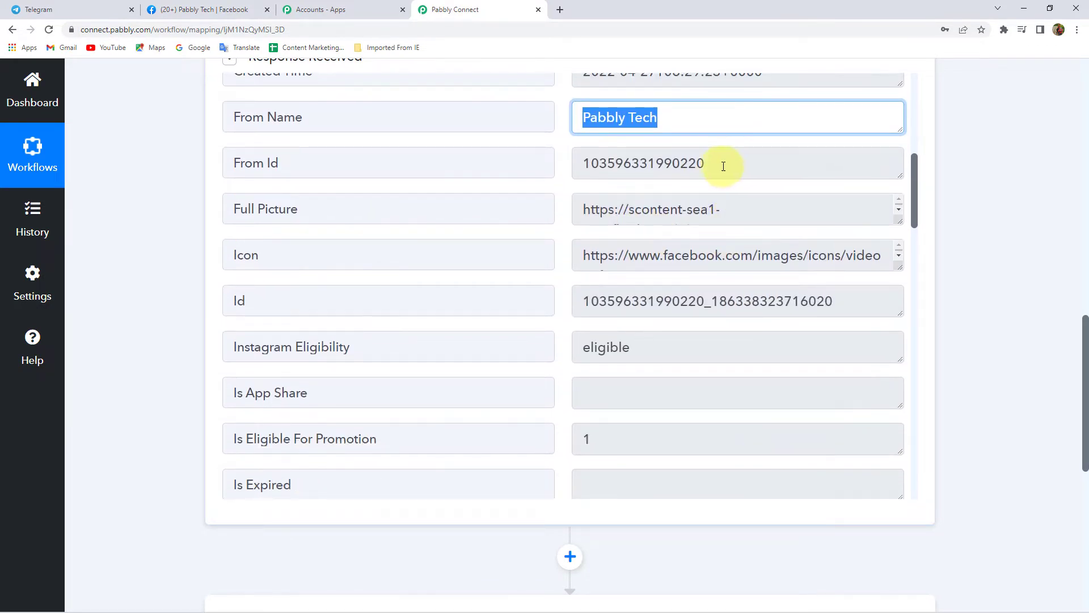
key("Tab")
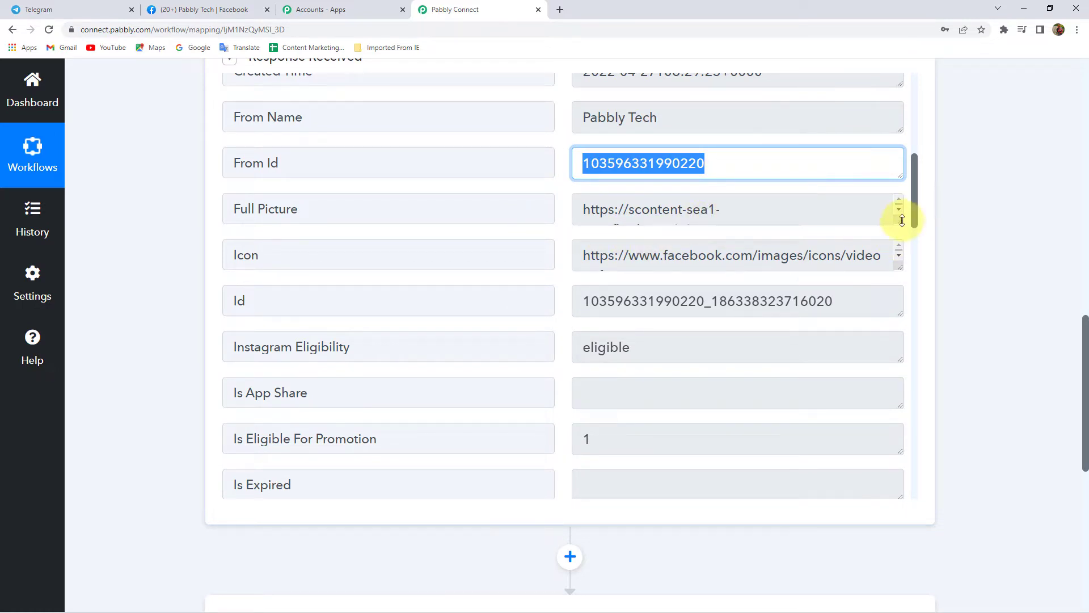
scroll(656, 291, "down", 3)
scroll(622, 295, "down", 5)
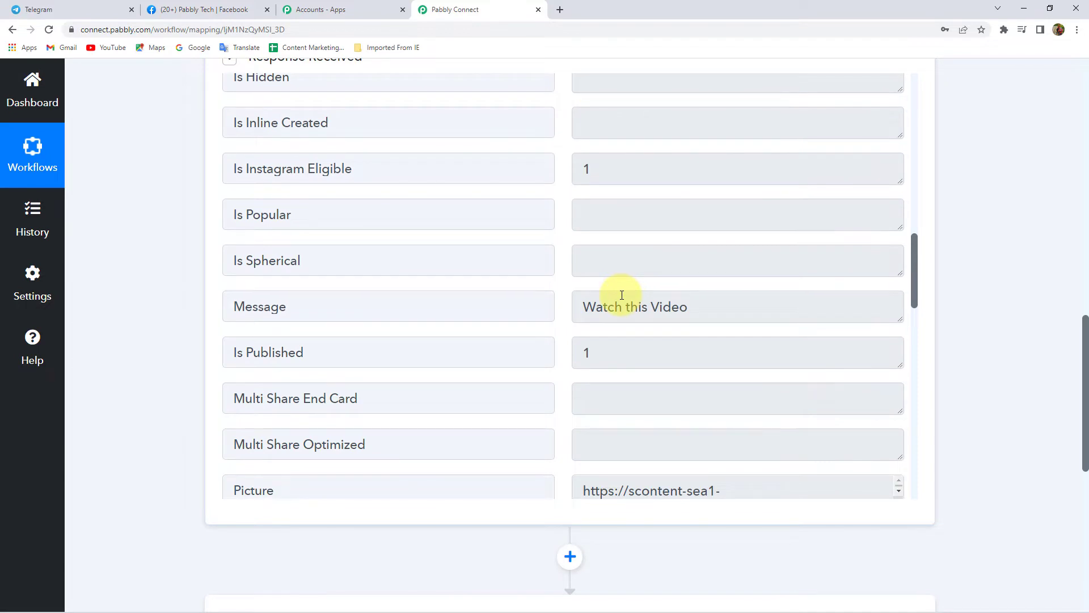
triple_click(654, 307)
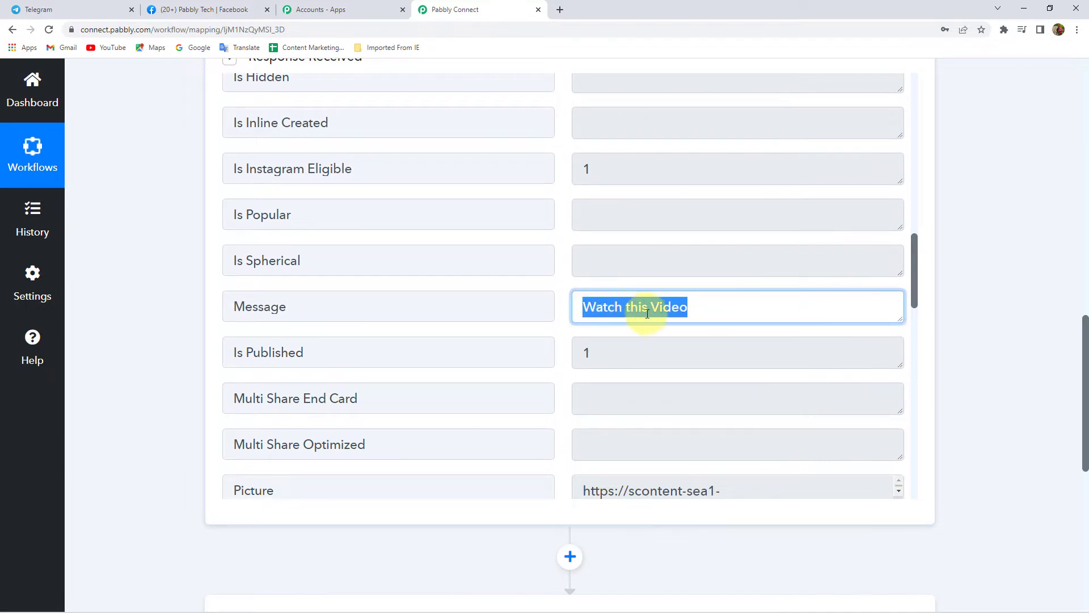
scroll(641, 326, "down", 3)
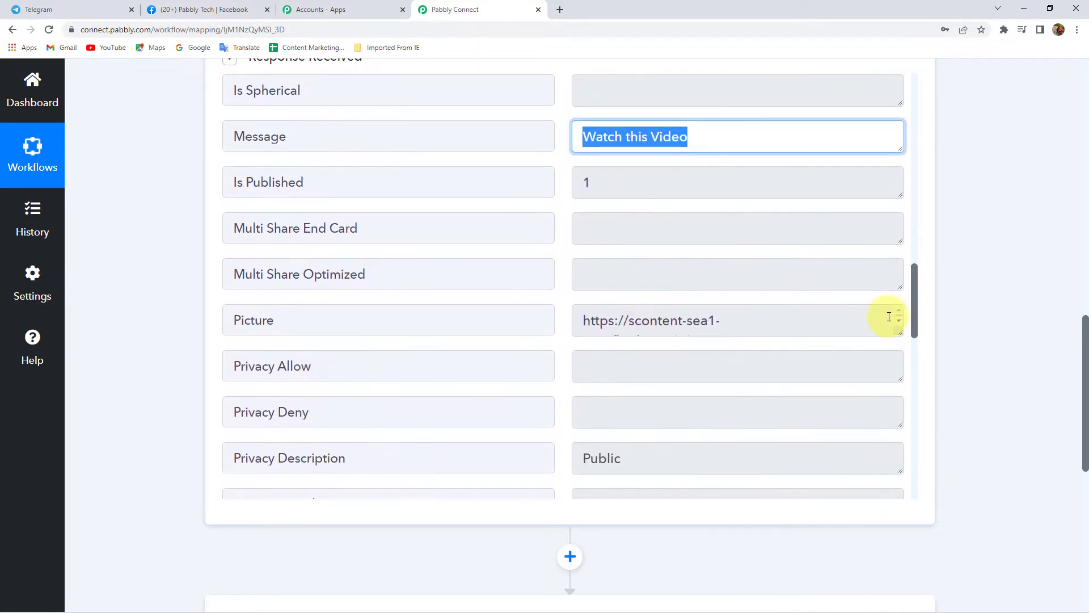
Copy the full Picture URL from the response, view the image in a new browser tab and close that tab
left_click_drag(899, 335, 888, 499)
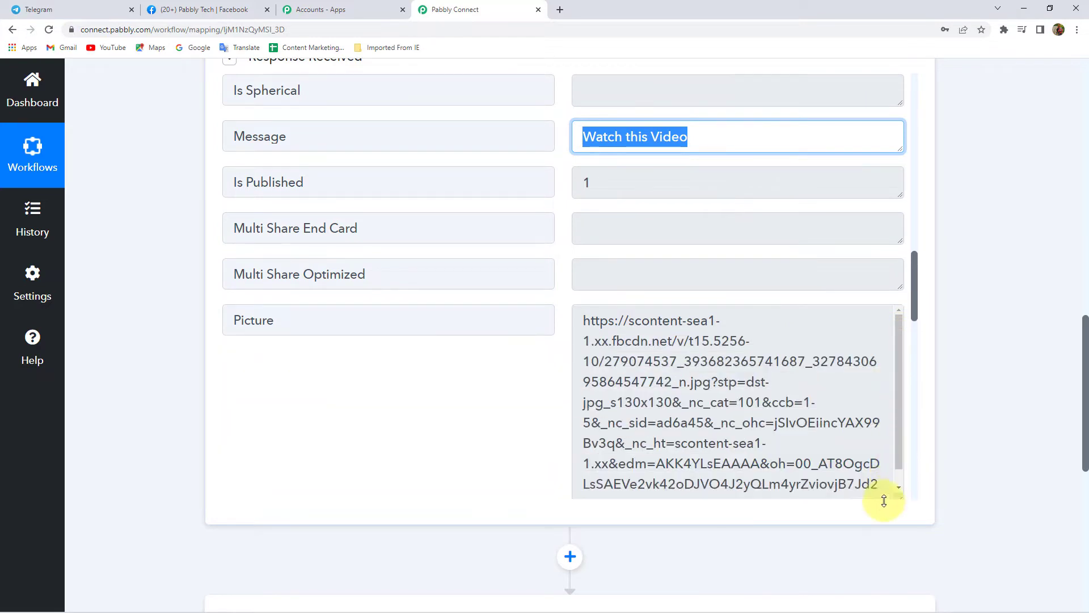
scroll(775, 389, "down", 1)
left_click_drag(727, 484, 571, 293)
key("ctrl+c")
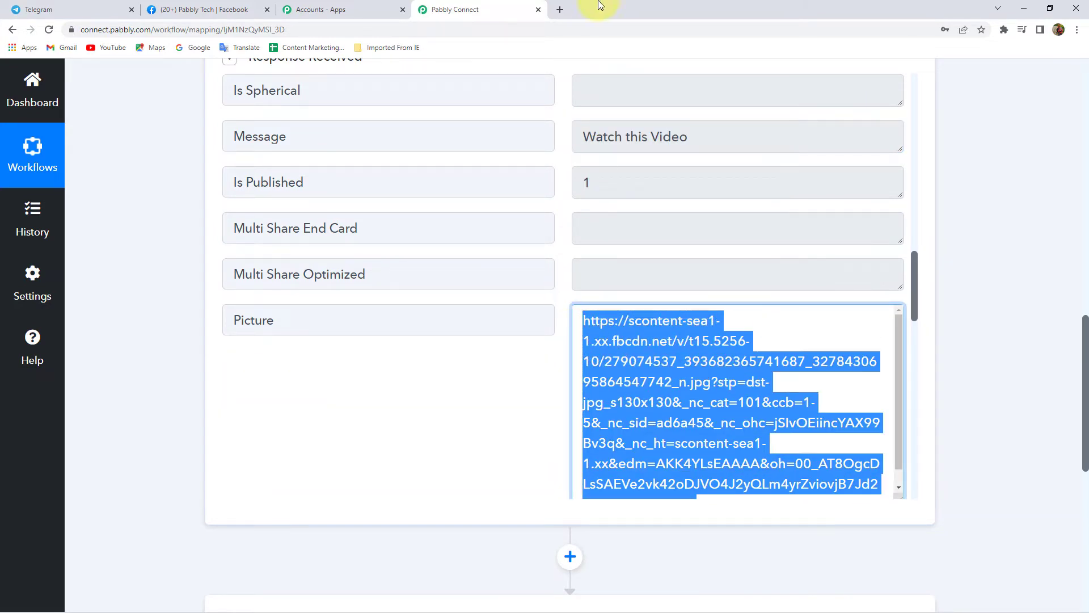
left_click(564, 9)
key("ctrl+v")
key("Return")
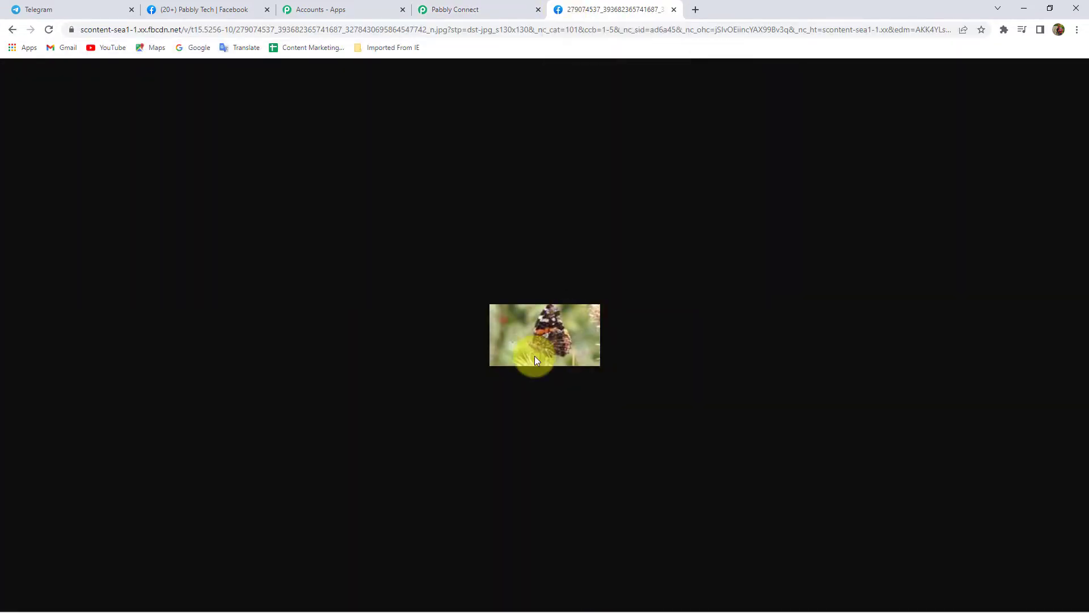
left_click(674, 10)
Expand and copy the Attachments Data 0 Media Source URL, play the video with sound in a new browser tab and close that tab
scroll(520, 314, "down", 7)
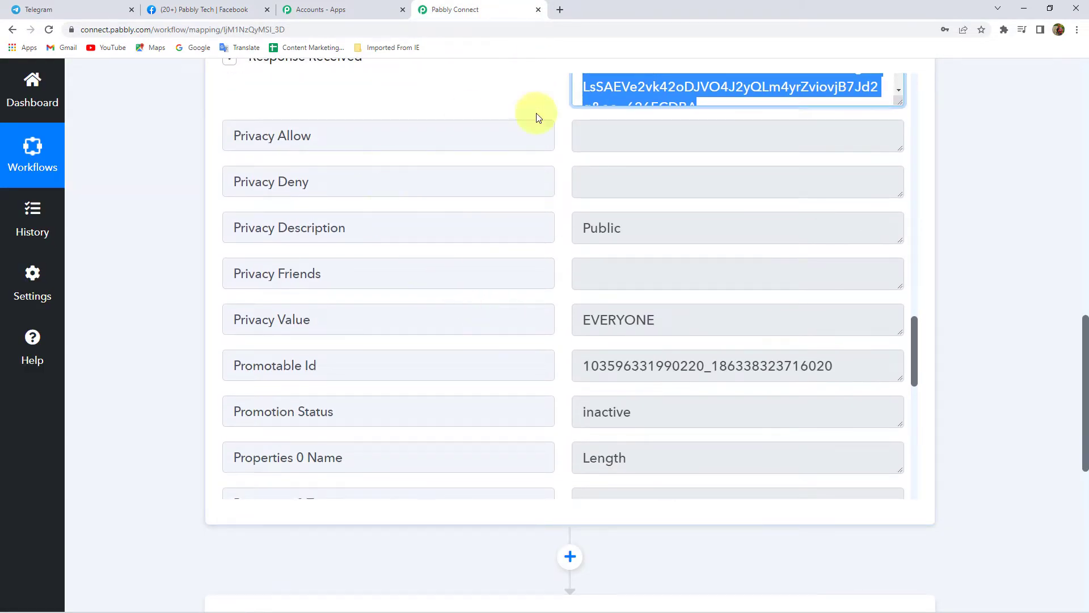
scroll(626, 262, "down", 3)
scroll(625, 263, "down", 7)
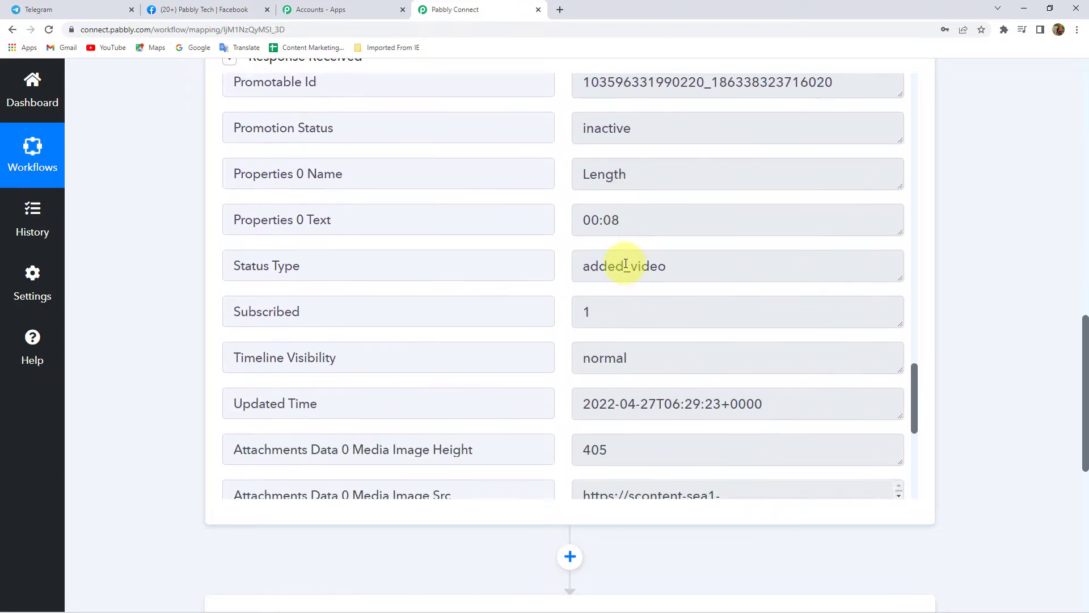
scroll(625, 267, "down", 1)
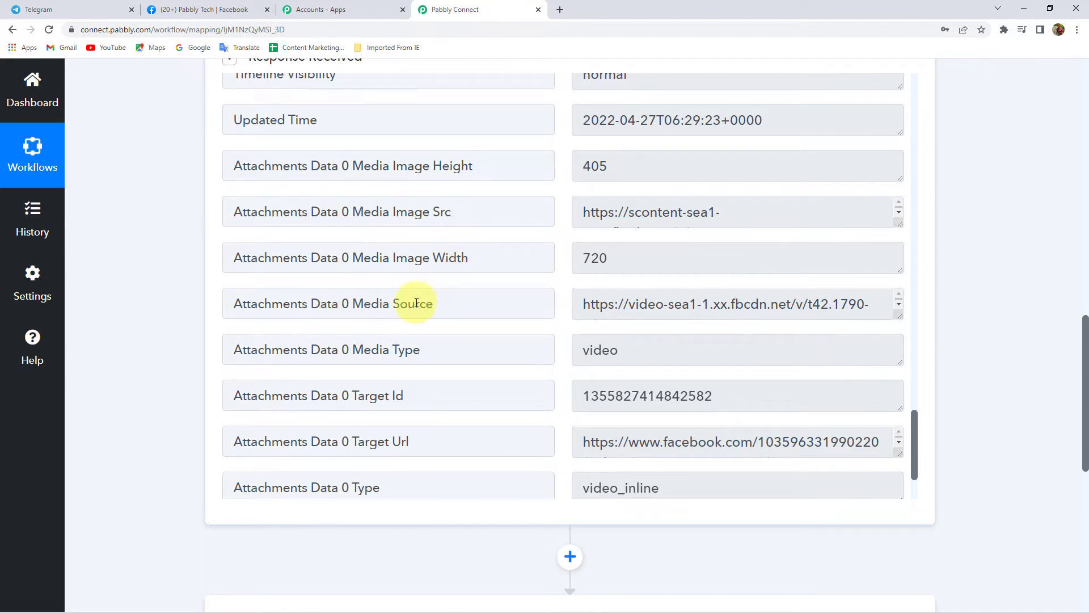
left_click(903, 317)
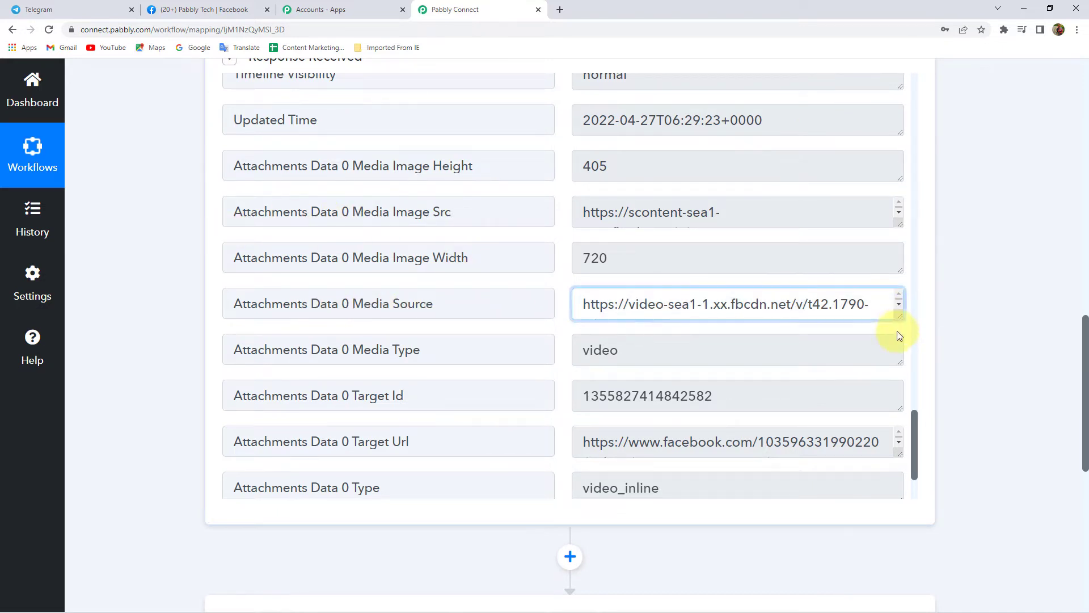
left_click_drag(899, 327, 895, 518)
scroll(761, 455, "down", 1)
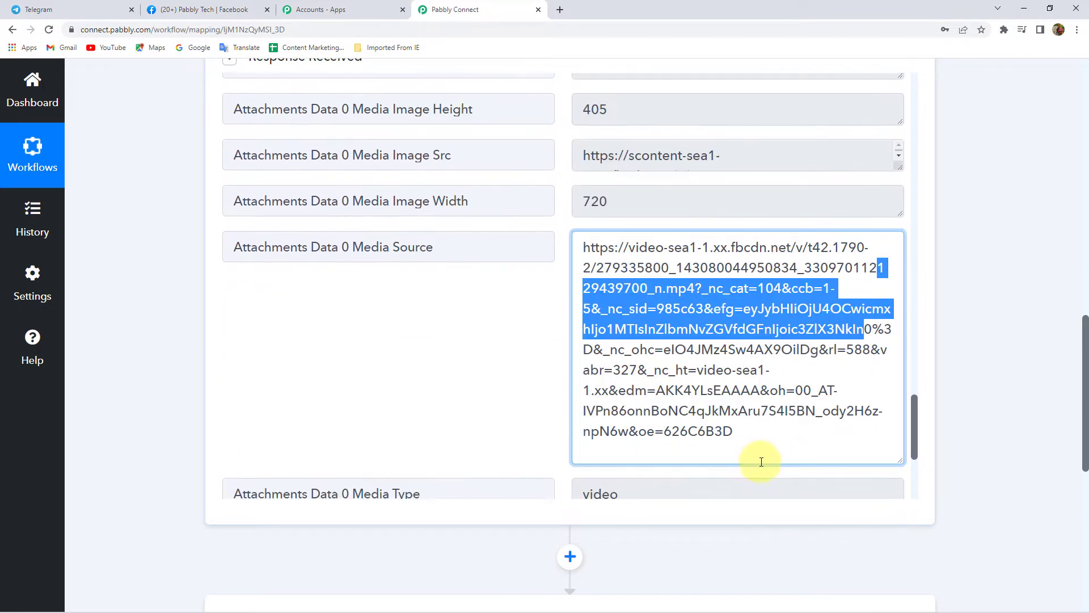
left_click_drag(758, 433, 573, 243)
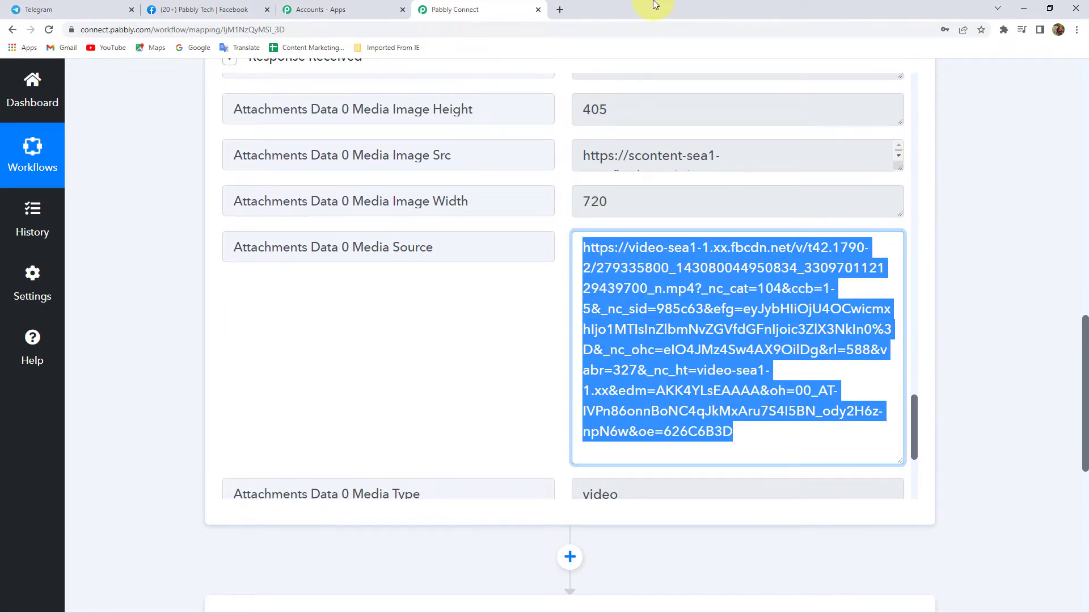
left_click(561, 9)
key("ctrl+v")
key("Return")
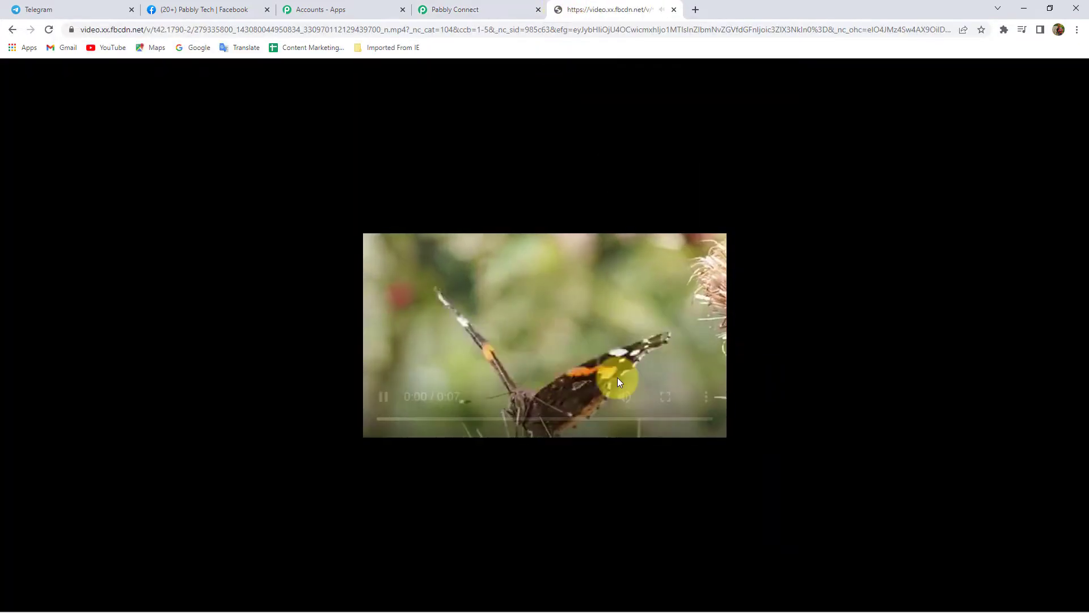
left_click(625, 394)
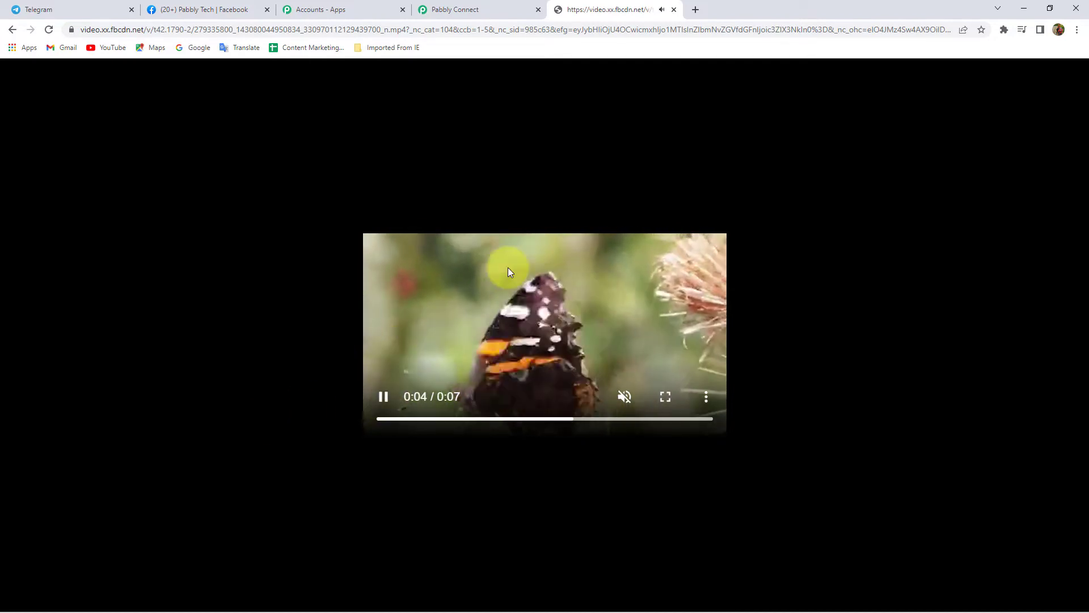
left_click(675, 10)
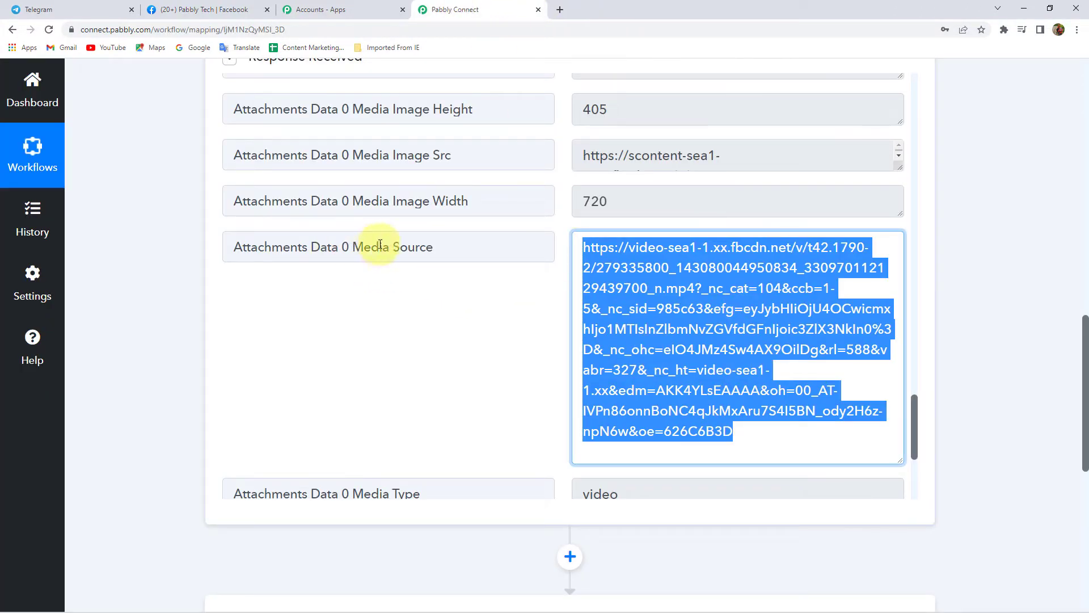
Shrink the Media Source value and examine the remaining attachment fields in the response, including Attachments Data 0 Media Type
left_click_drag(355, 246, 431, 245)
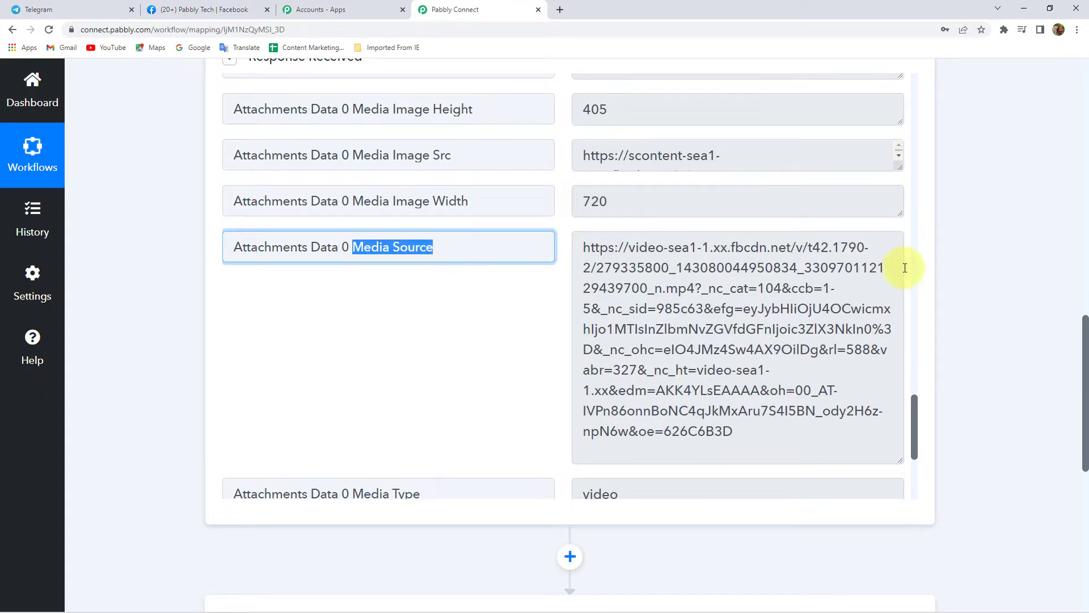
left_click_drag(899, 449, 839, 262)
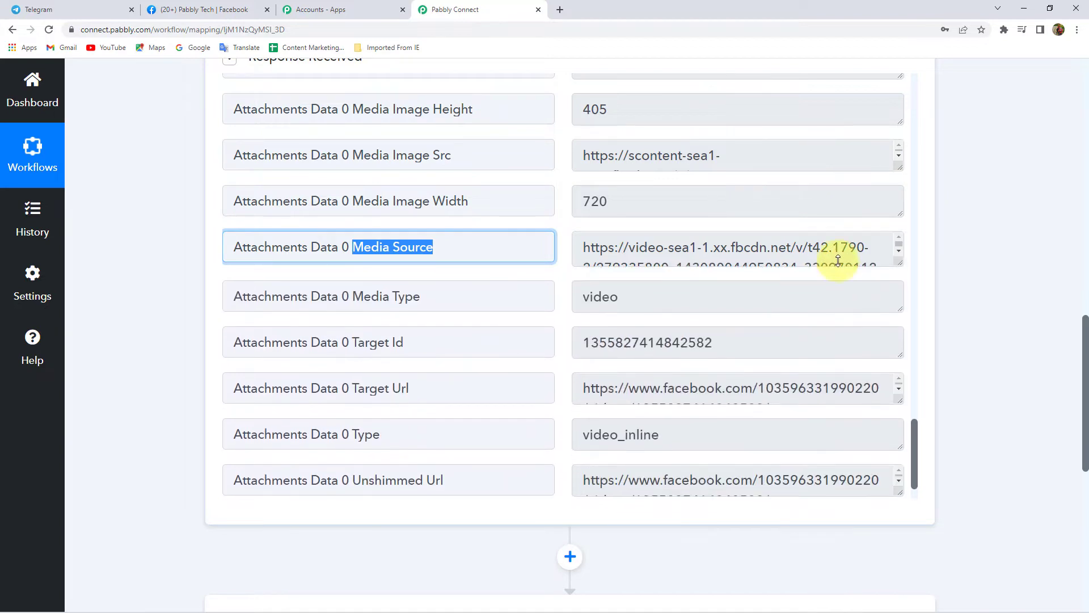
scroll(749, 352, "down", 2)
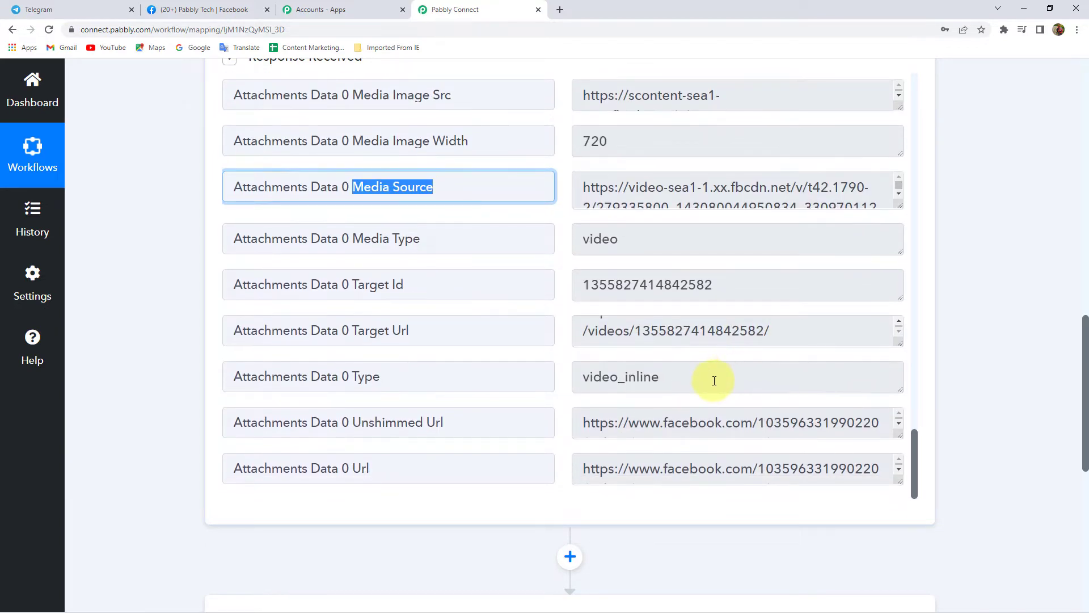
scroll(662, 389, "down", 2)
scroll(705, 409, "up", 1)
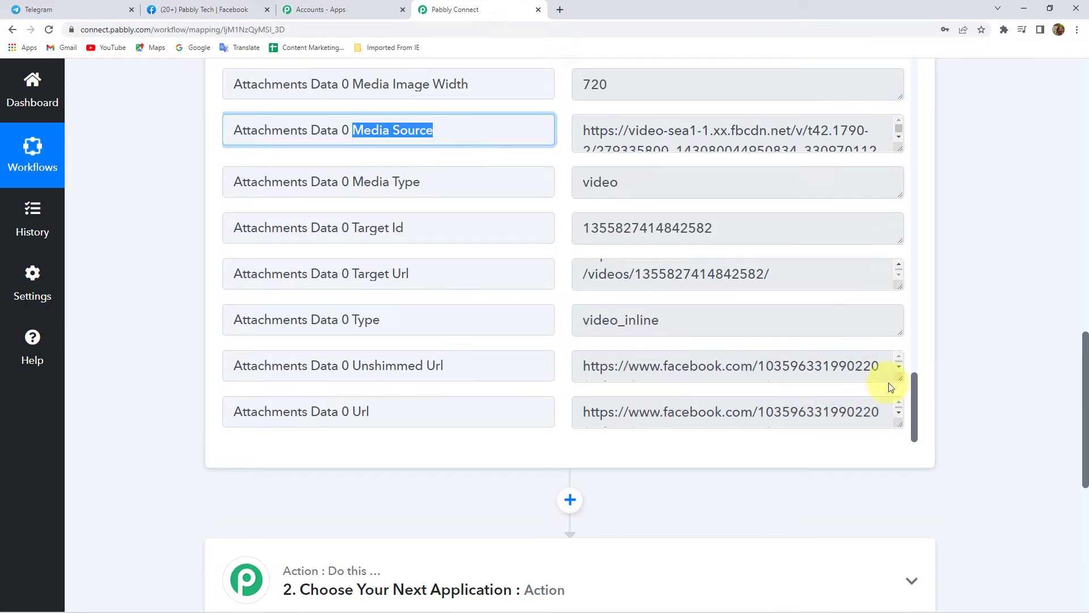
mouse_move(899, 377)
left_mouse_down()
mouse_move(894, 464)
mouse_move(895, 379)
left_mouse_up()
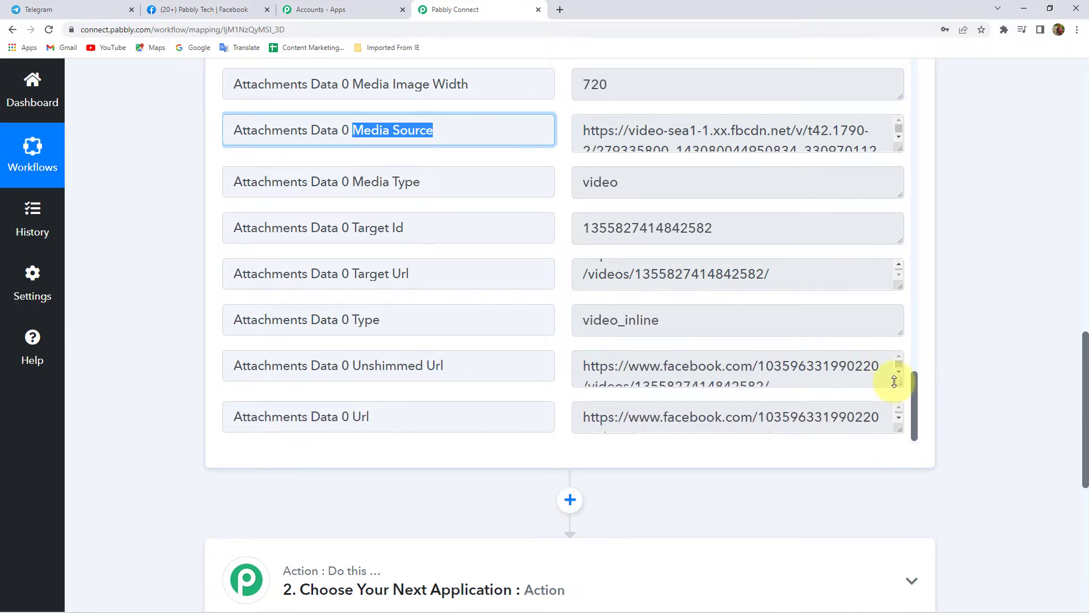
scroll(380, 316, "up", 3)
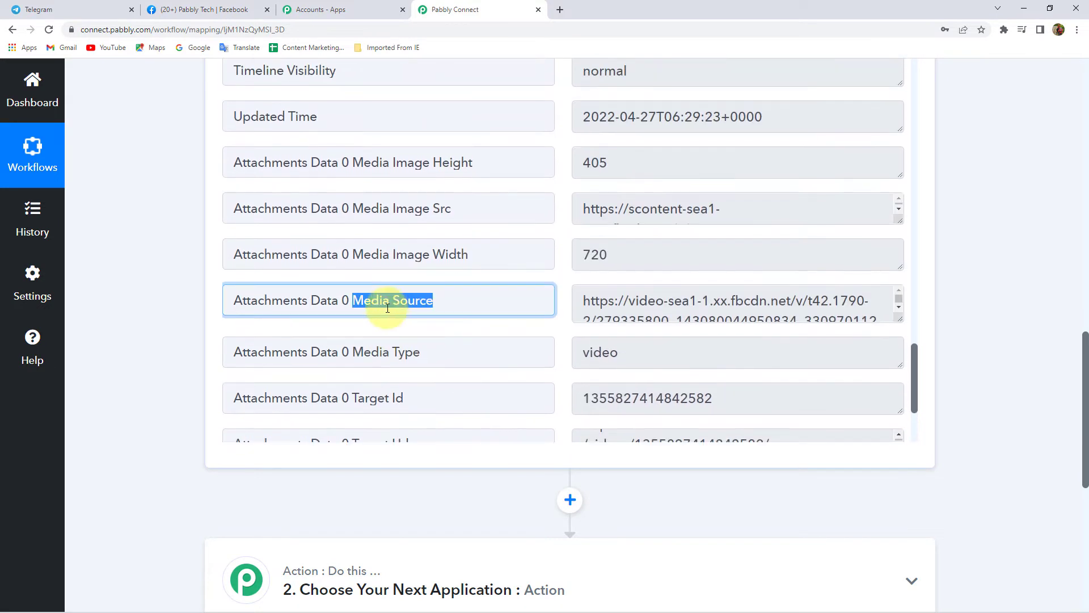
left_click(626, 349)
double_click(608, 356)
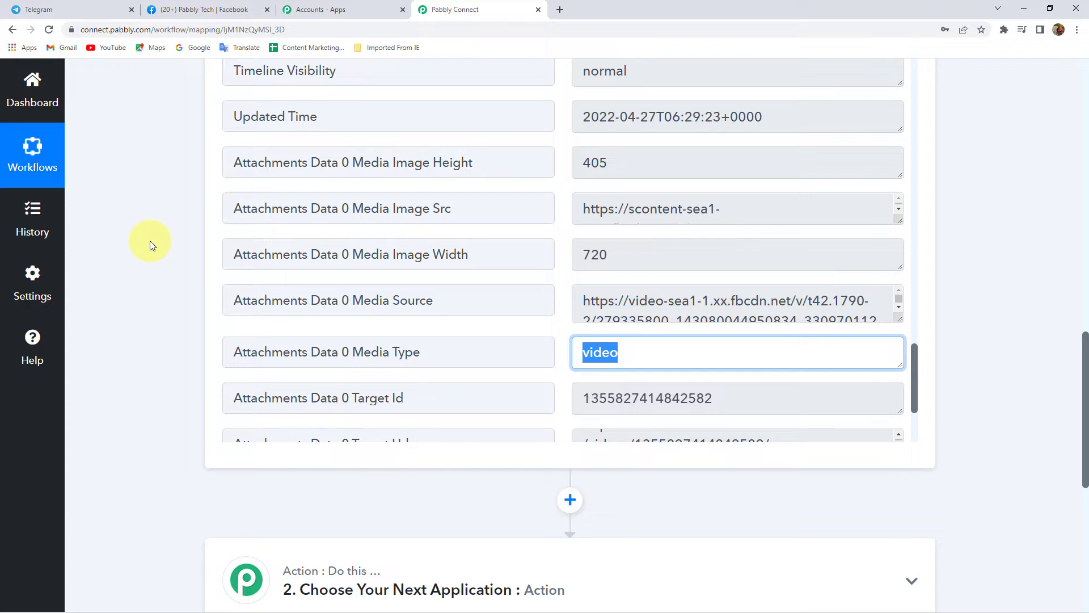
Look over the Pabbly Tech Facebook page and return to the Pabbly Connect workflow
left_click(190, 10)
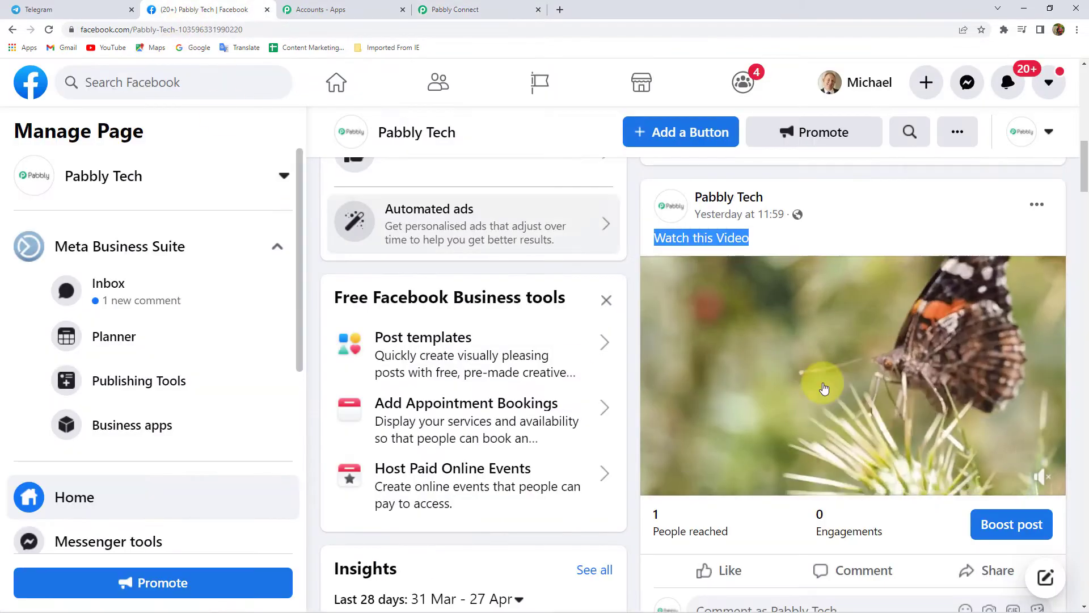
scroll(890, 328, "up", 12)
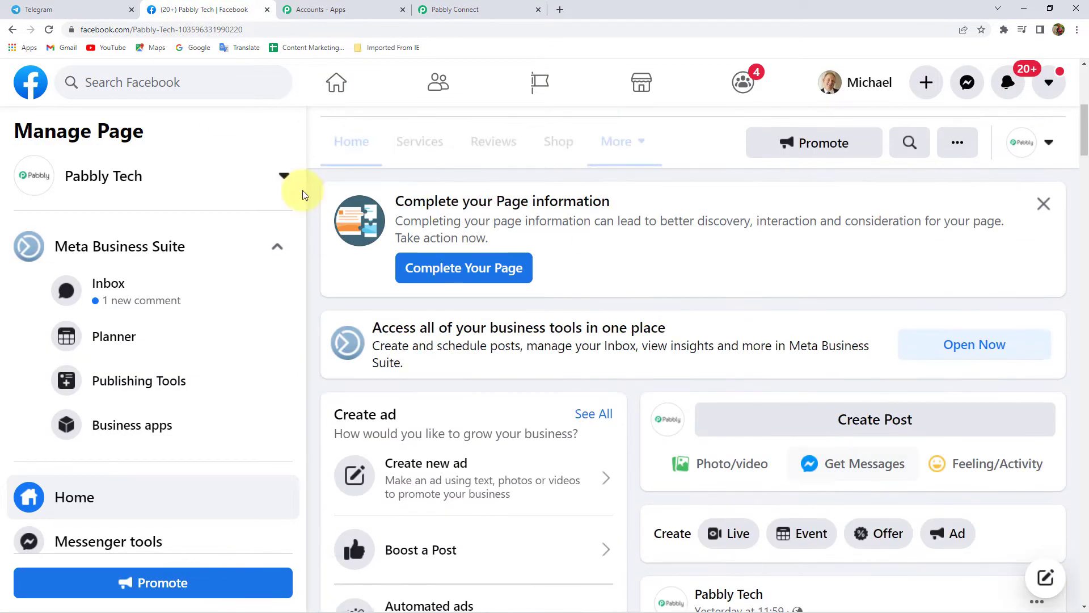
scroll(549, 443, "down", 5)
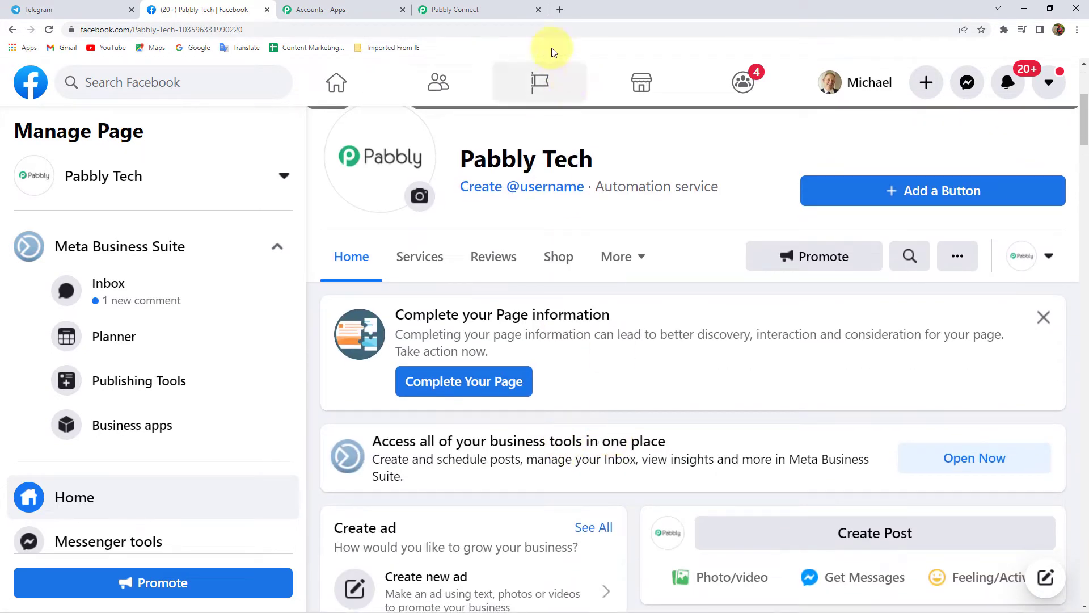
left_click(454, 10)
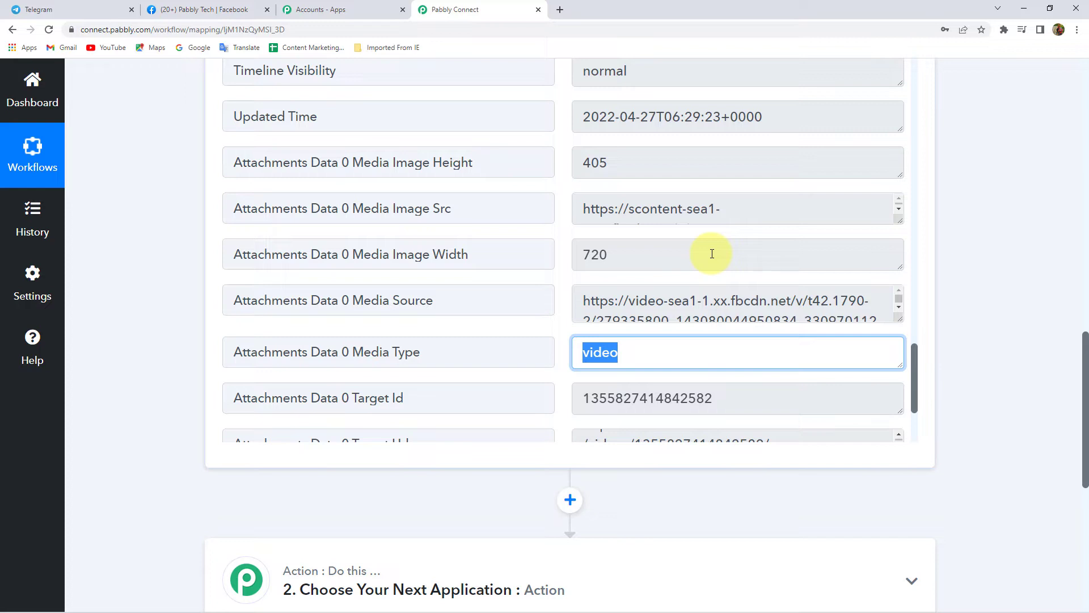
Choose Router by Pabbly as the app for the workflow's second step
scroll(990, 274, "down", 4)
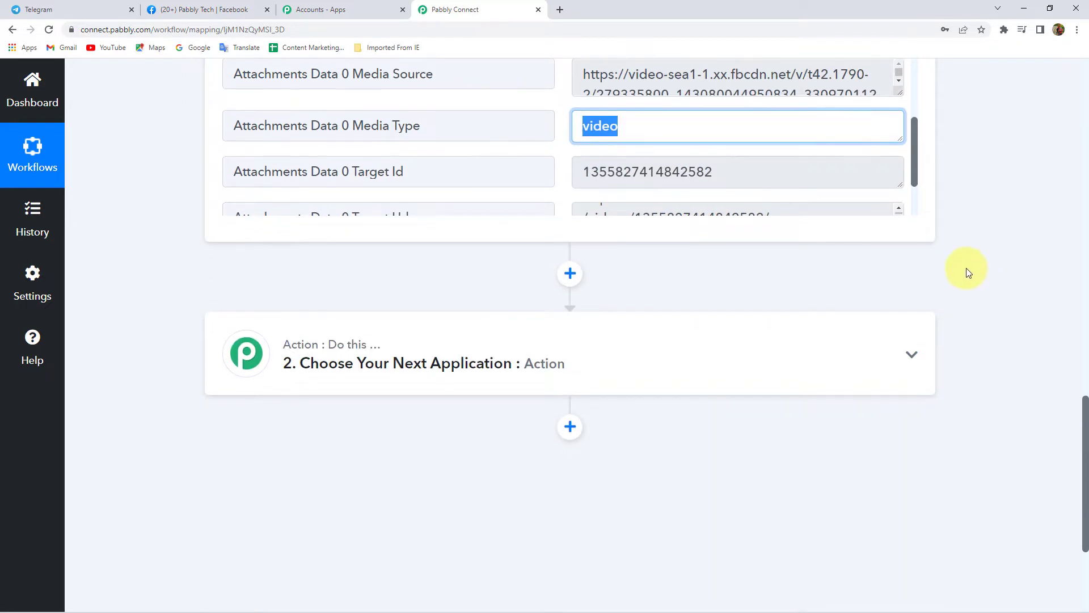
left_click(376, 375)
left_click(312, 457)
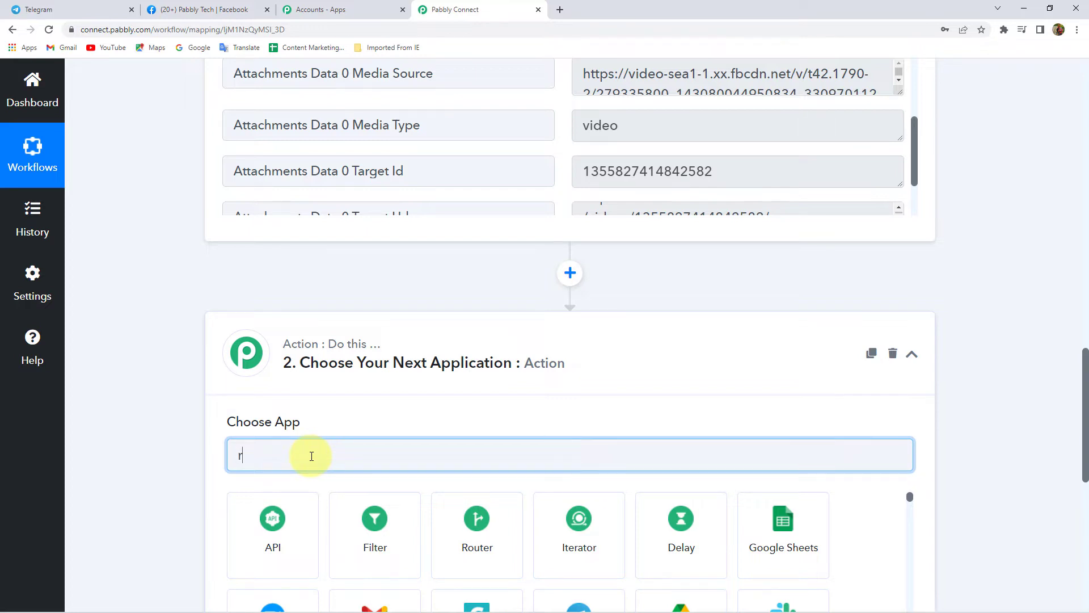
type("ou")
left_click(273, 527)
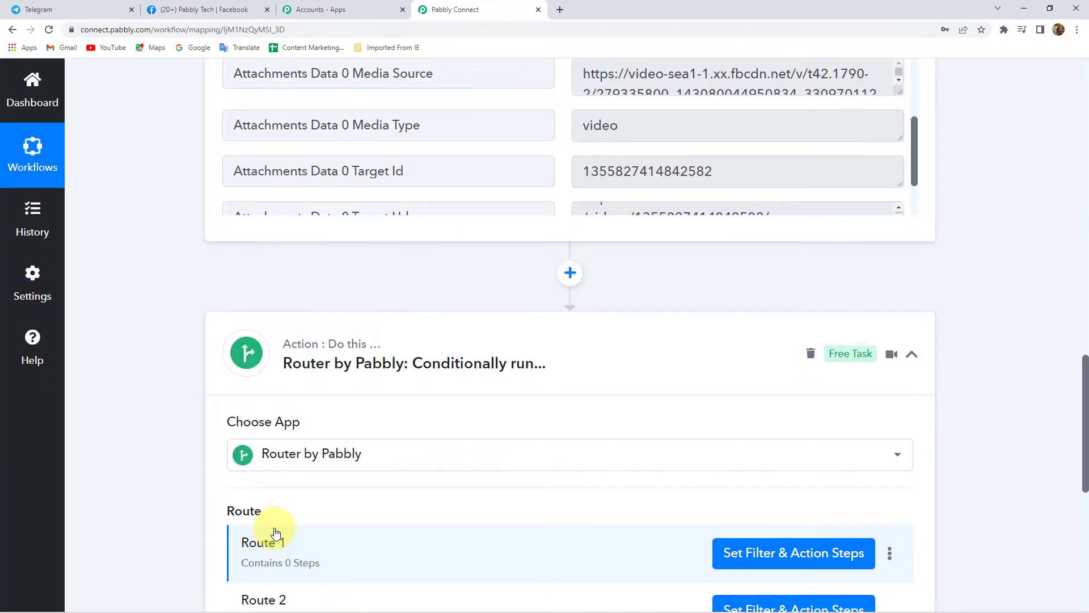
Add a third route to the router
scroll(276, 533, "down", 2)
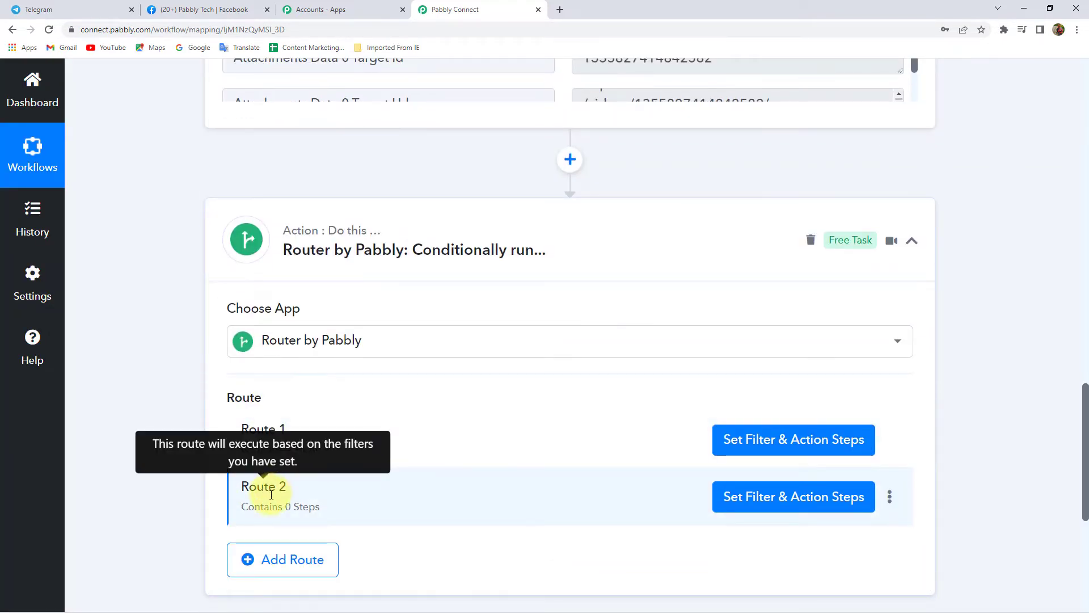
left_click(281, 559)
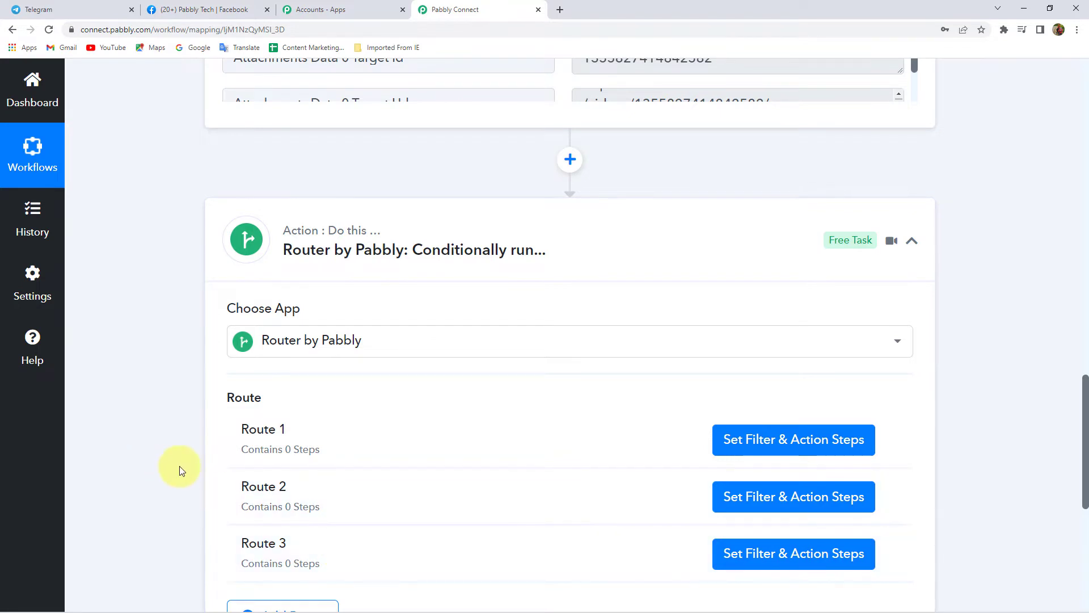
scroll(179, 466, "down", 2)
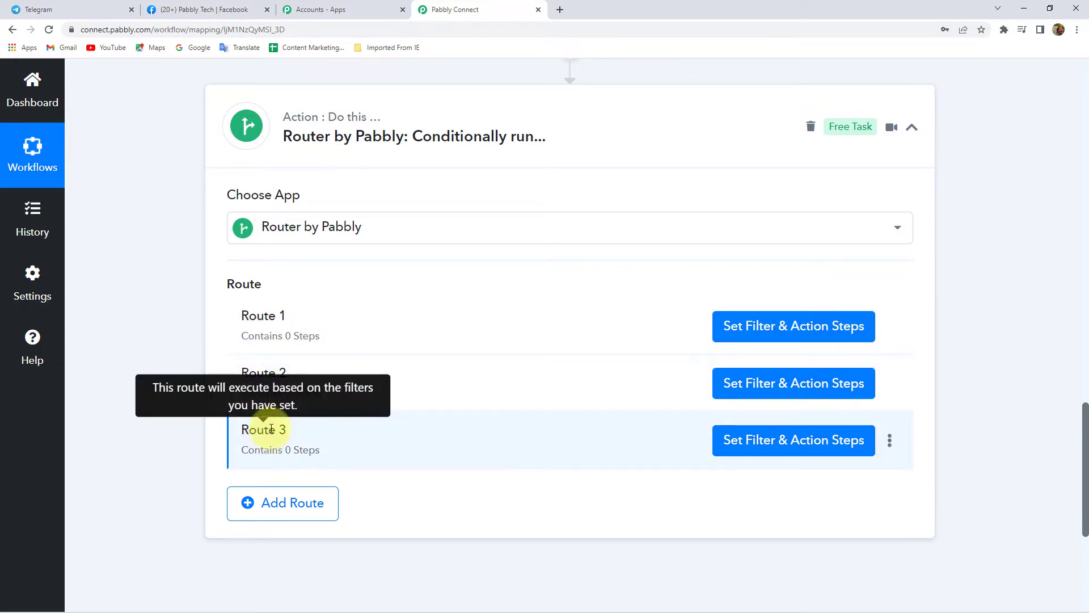
Rename Route 1 of the router as For Video
left_click(891, 331)
left_click(797, 353)
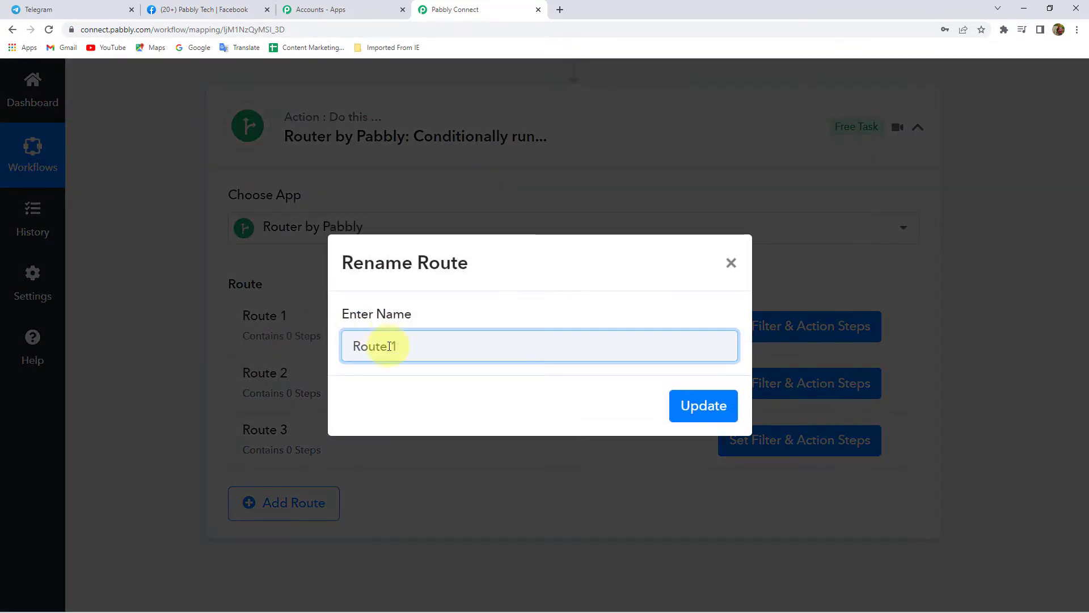
left_click_drag(388, 348, 297, 351)
left_click(397, 348)
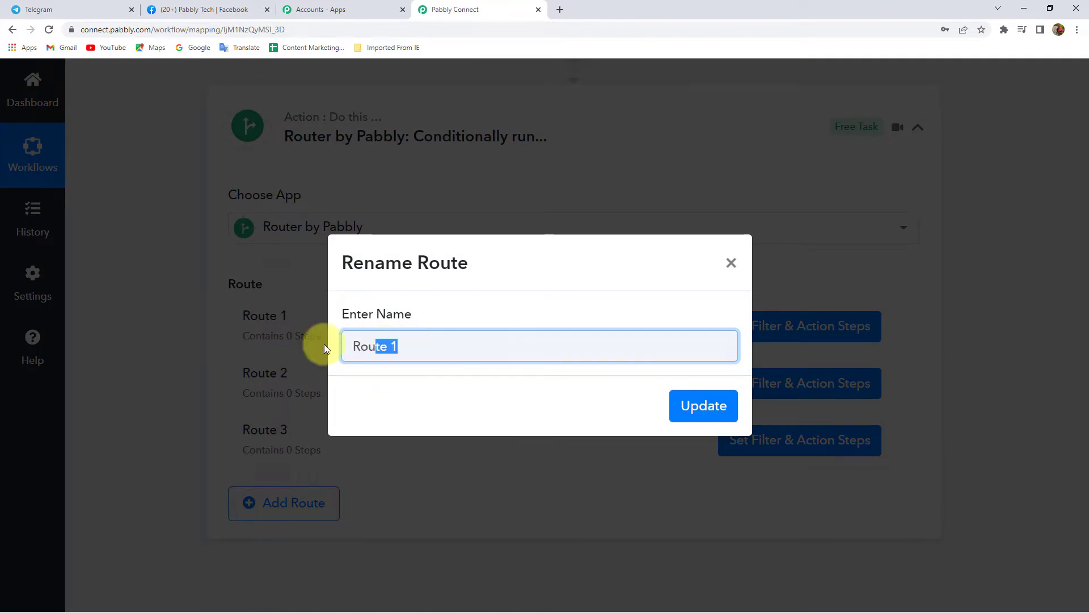
type("For")
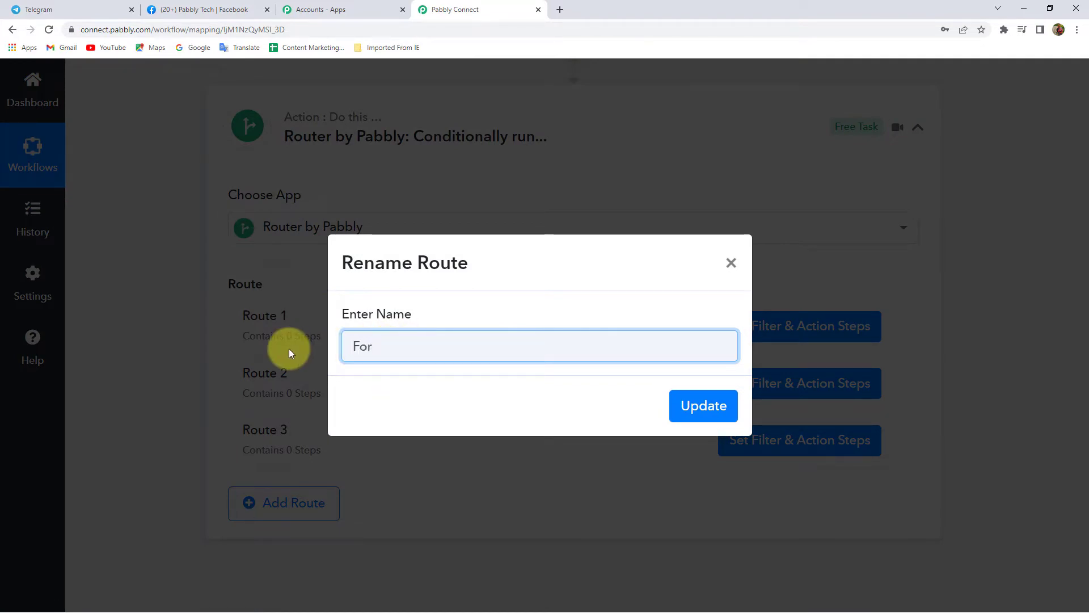
type(" Video")
left_click(715, 411)
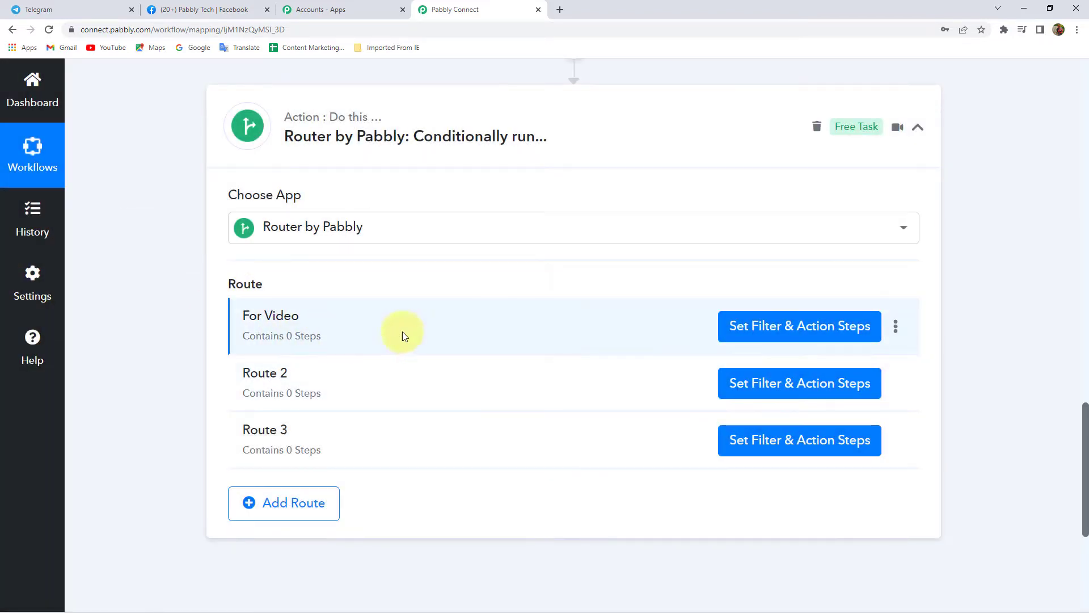
Open the For Video route's filter and action steps and select Attachments Data 0 Media Type as the filter label
left_click(783, 337)
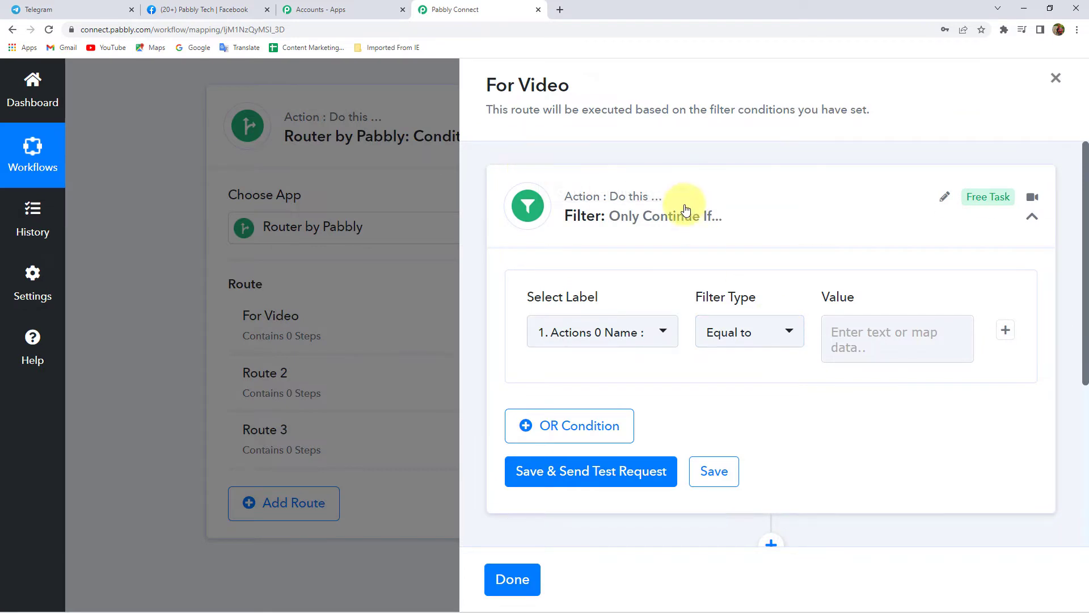
left_click(590, 335)
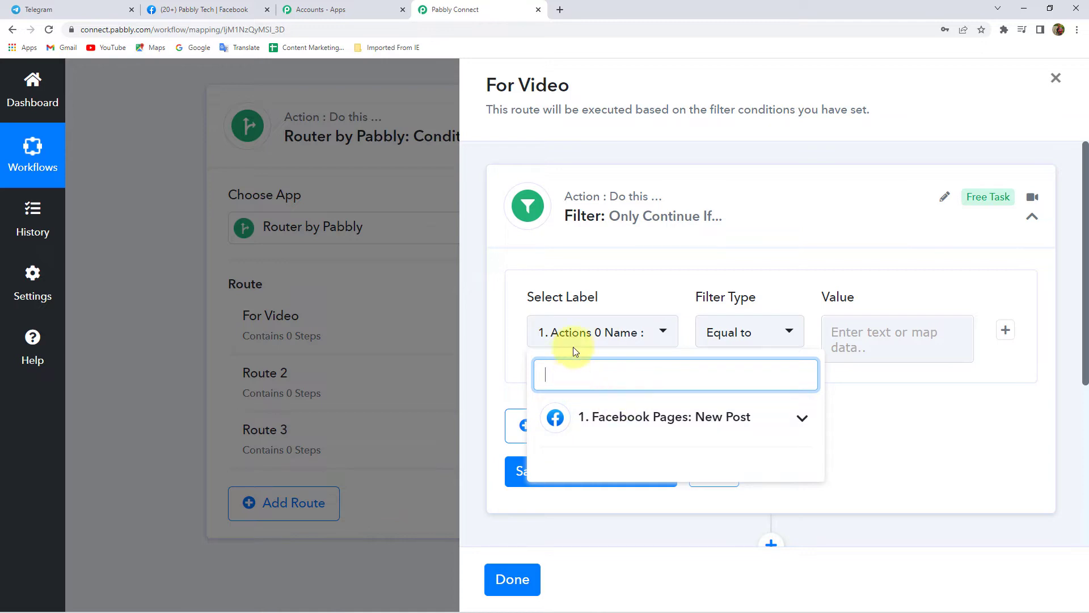
left_click(684, 421)
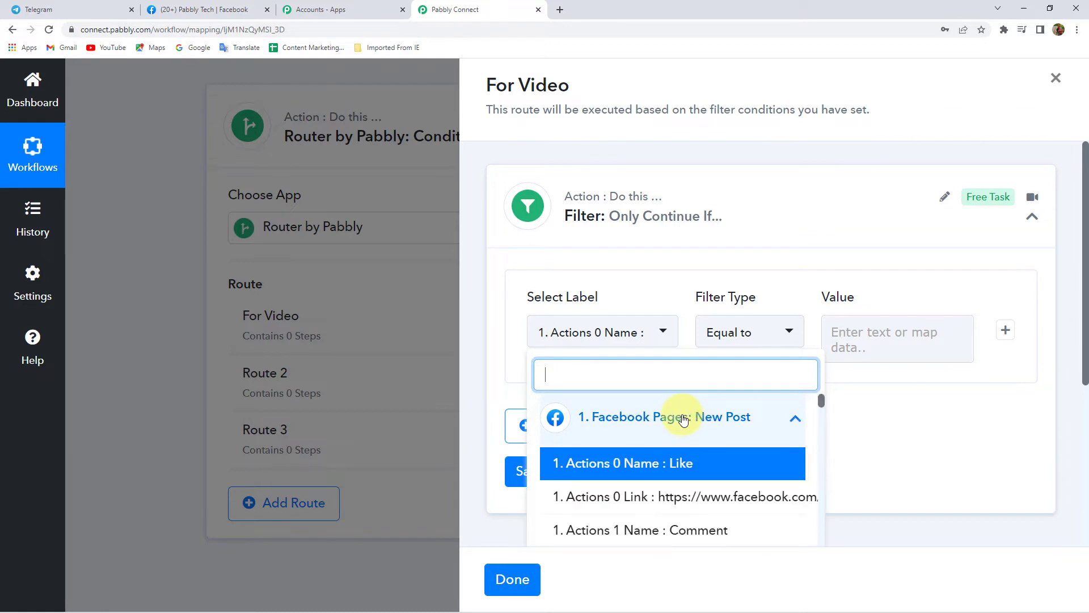
scroll(681, 462, "down", 1)
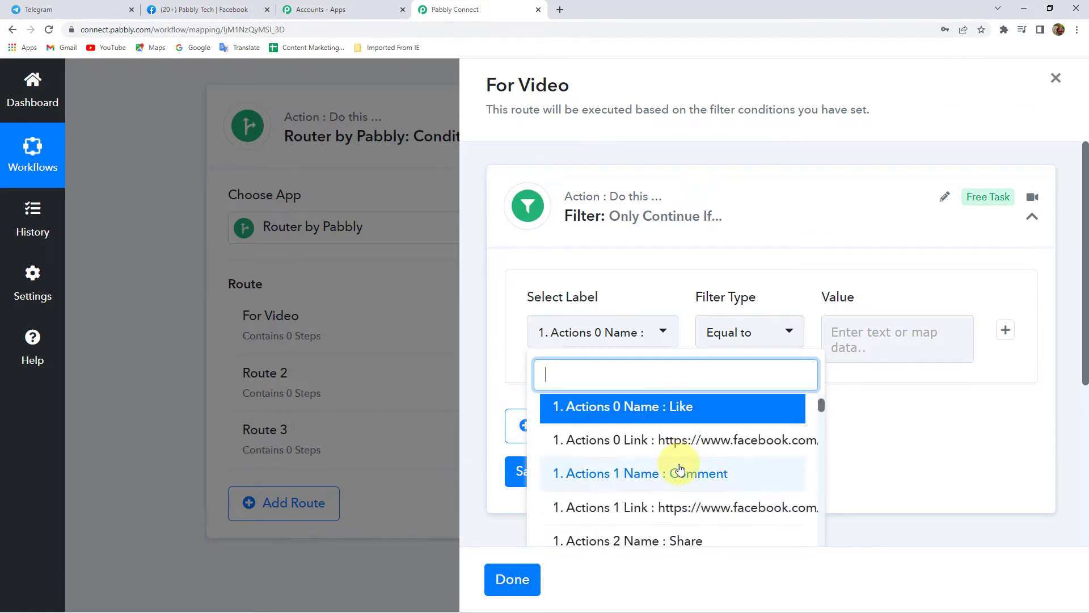
scroll(680, 470, "up", 1)
type("media")
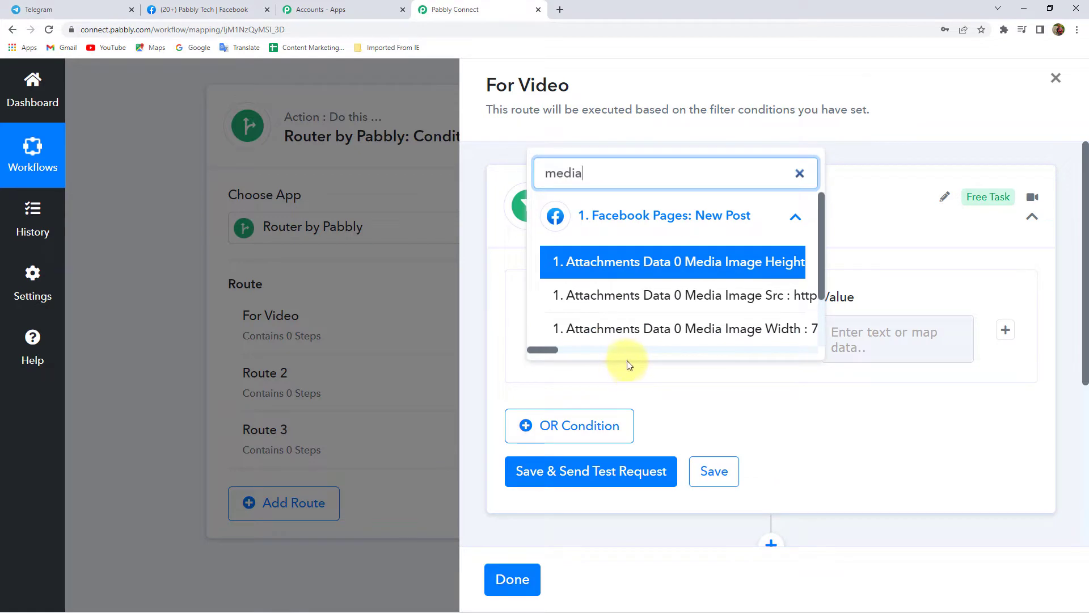
scroll(664, 289, "down", 1)
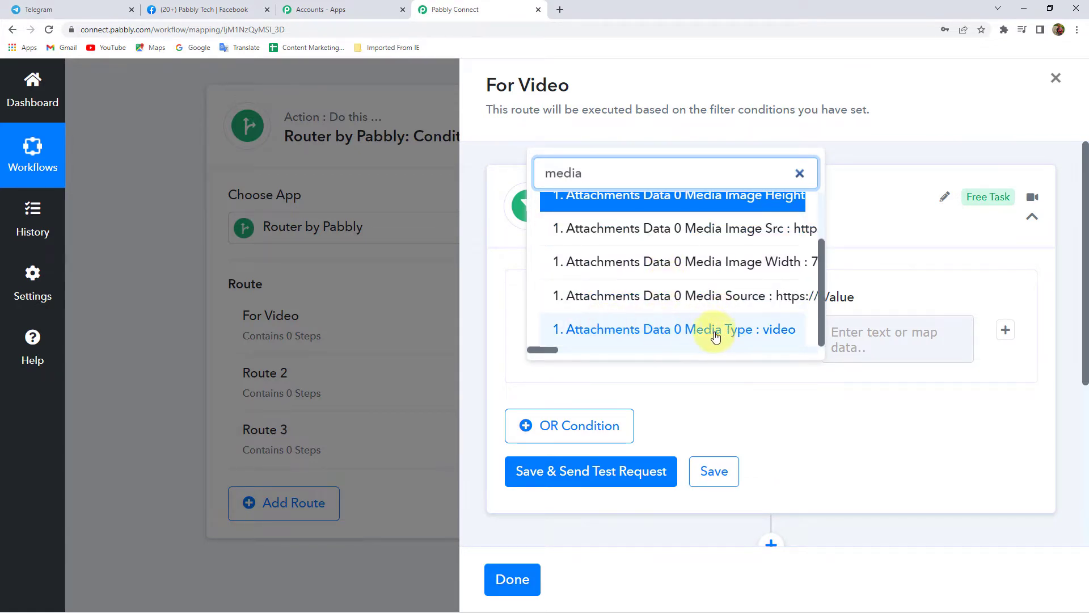
left_click(782, 336)
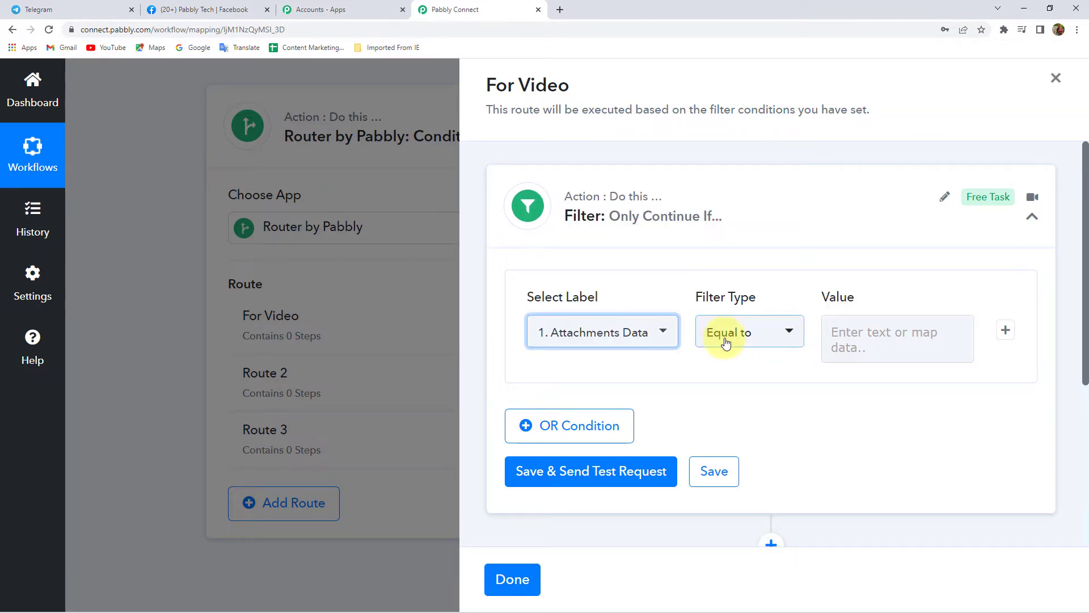
Enter video as the Equal to filter's value, save the condition and send a test request
left_click(892, 335)
type("V")
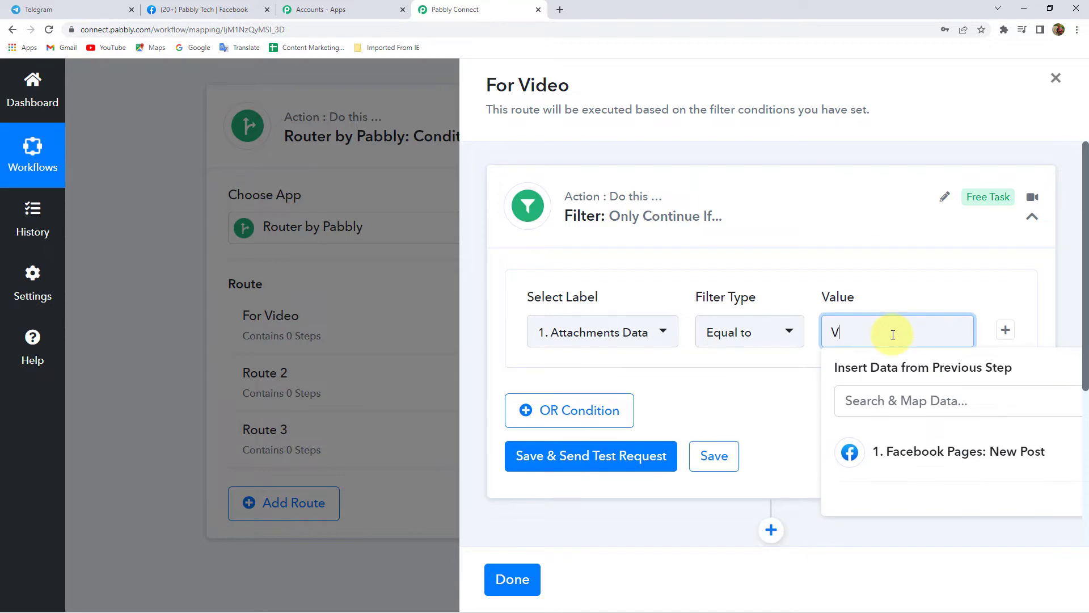
key("BackSpace")
type("video")
left_click(602, 453)
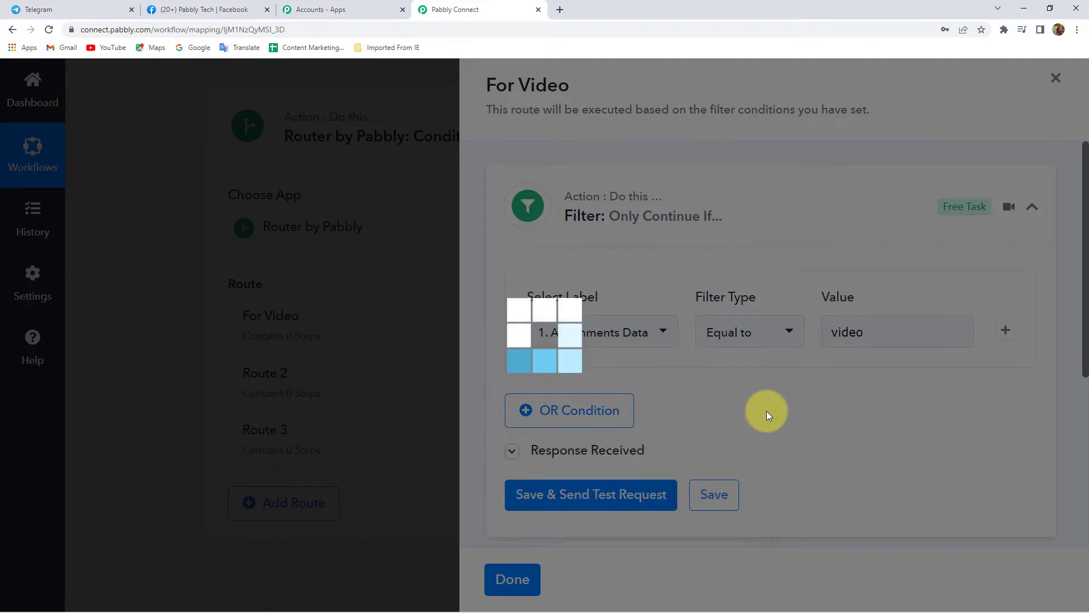
Check the status and message in the filter's test response and save the filter
scroll(767, 411, "down", 1)
scroll(741, 390, "up", 1)
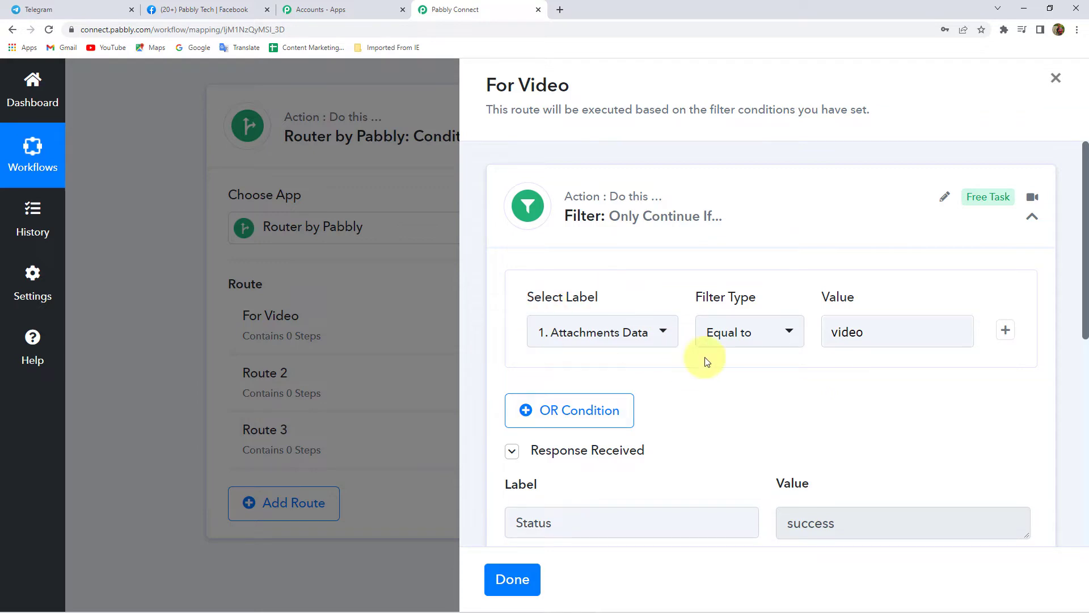
scroll(537, 459, "down", 2)
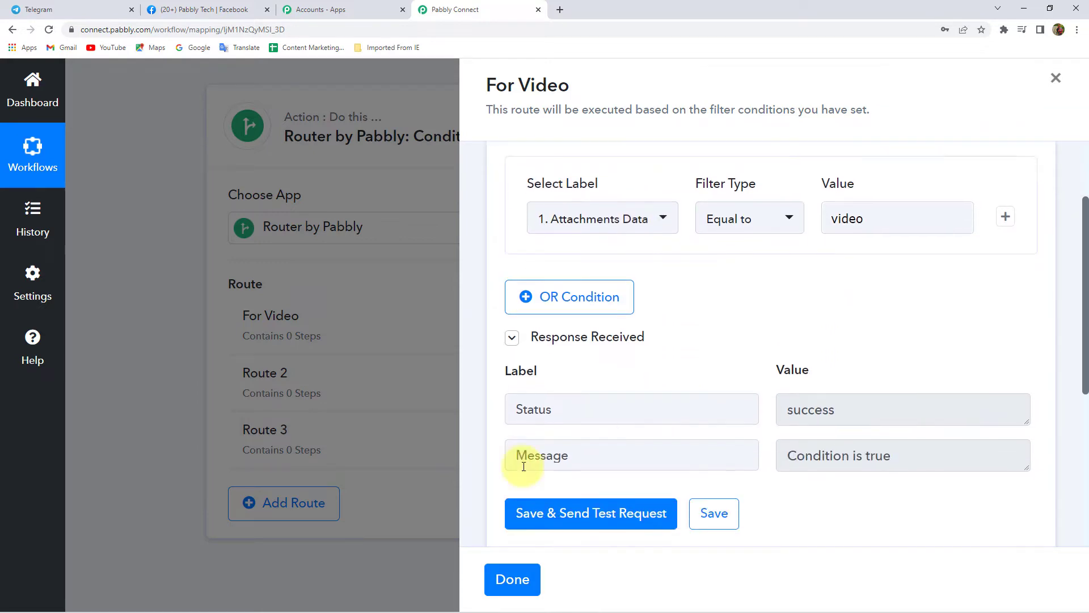
scroll(697, 473, "down", 2)
left_click(714, 390)
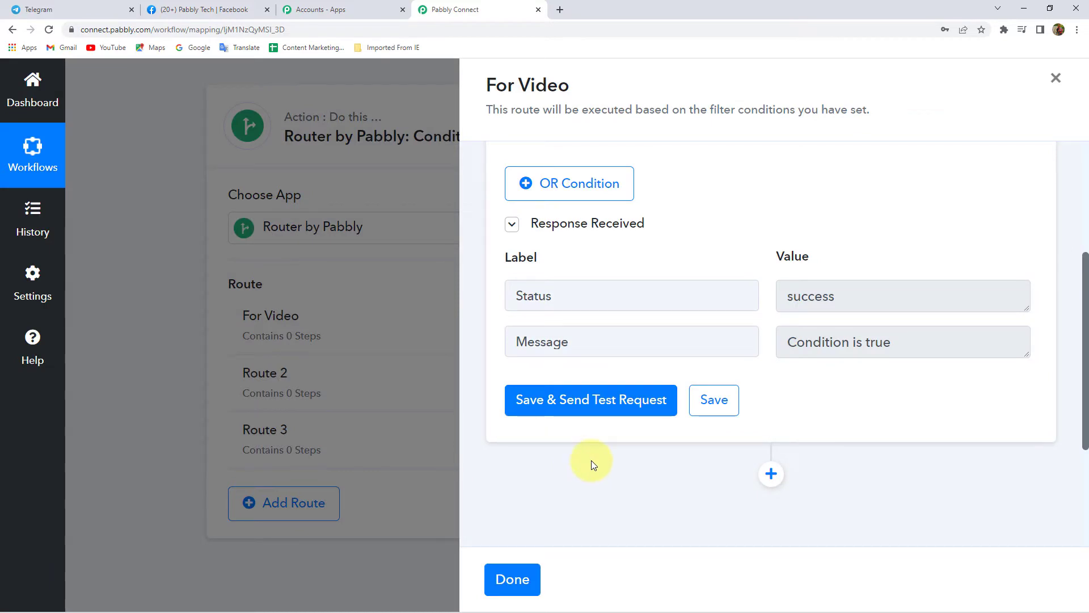
Add an action step after the For Video filter and choose Telegram Bot as its app
left_click(770, 474)
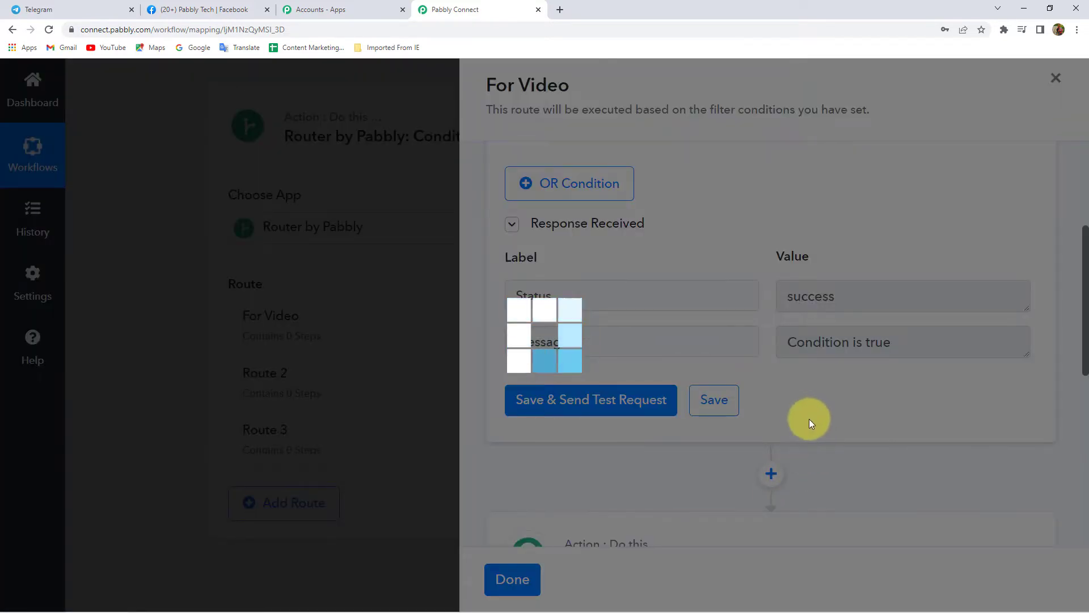
type("tele")
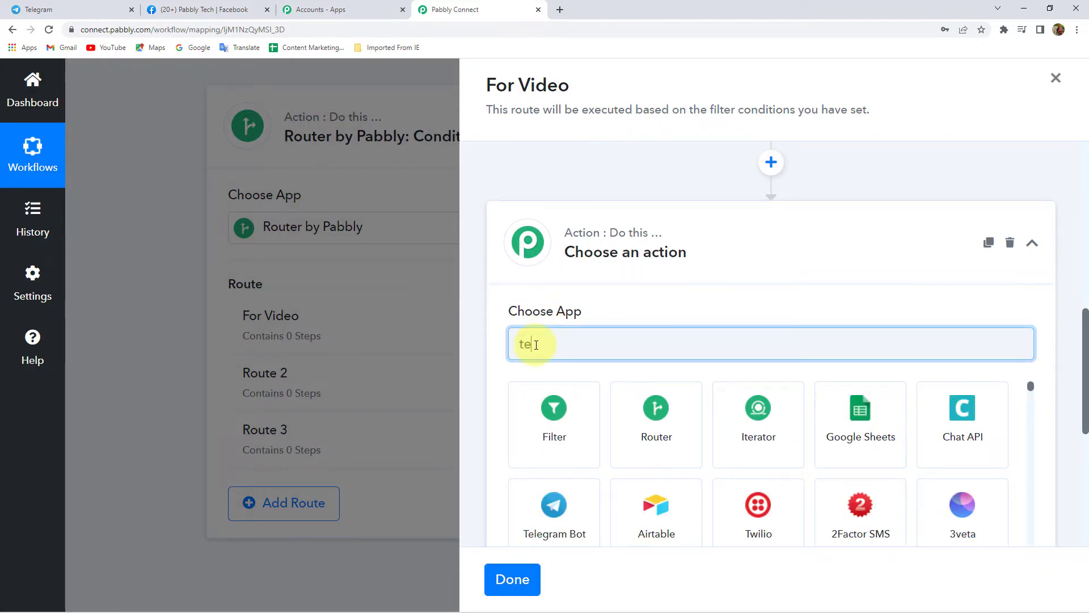
left_click(586, 437)
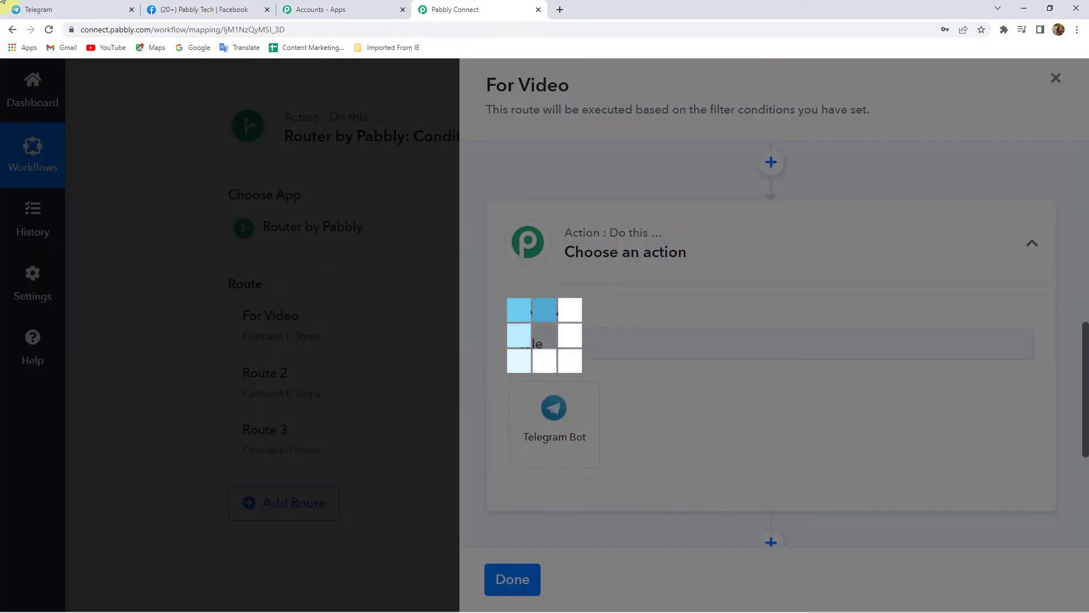
Look over the Team Magnet Brains Telegram group and the Pabbly Tech Facebook page, and return to the Pabbly Connect workflow
left_click(38, 10)
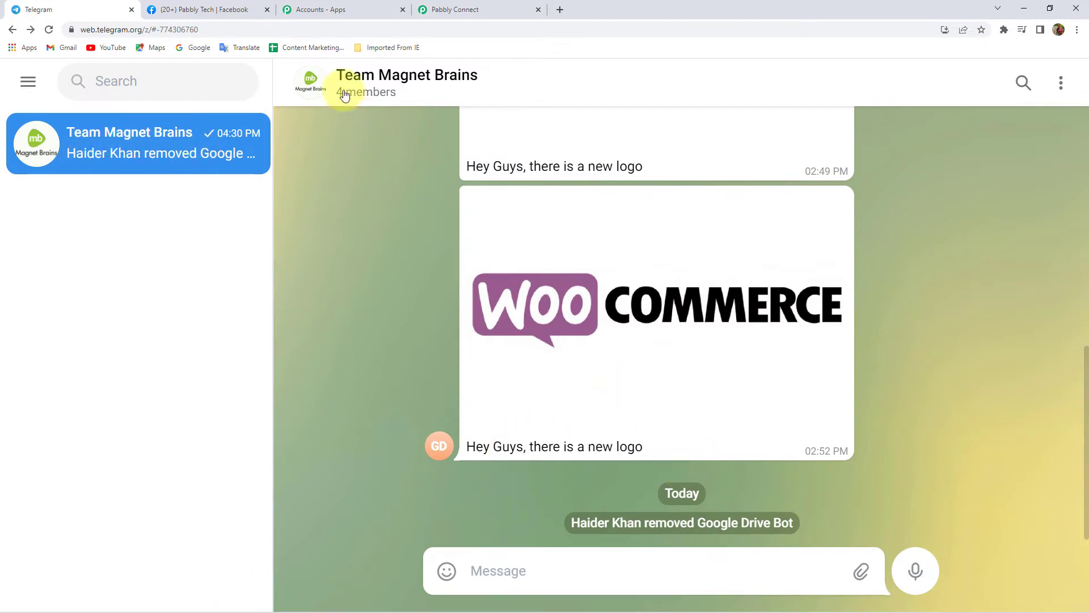
left_click(163, 10)
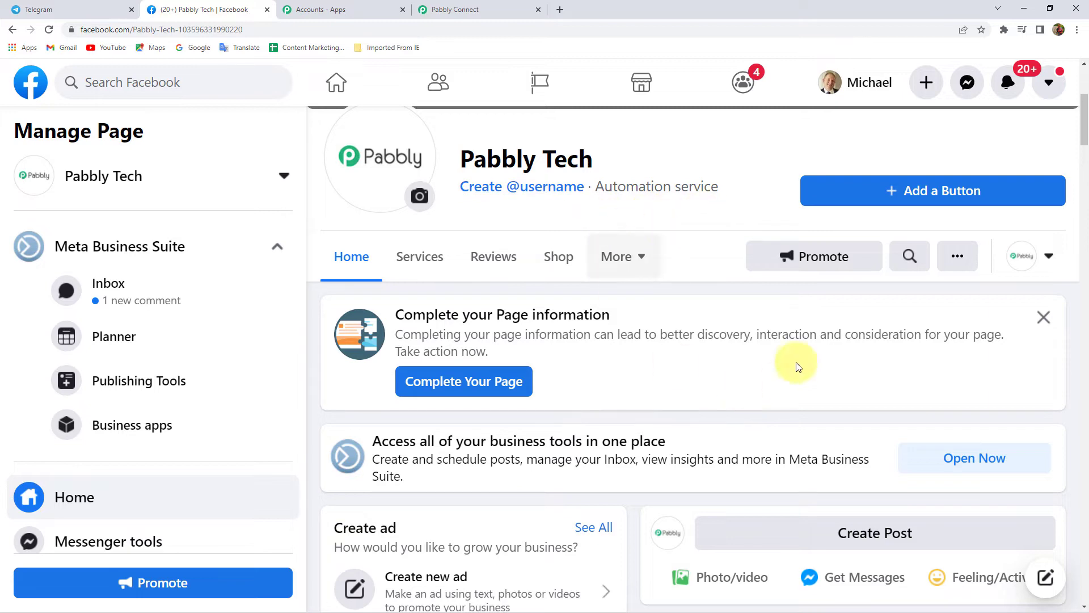
scroll(761, 470, "down", 5)
scroll(454, 195, "up", 3)
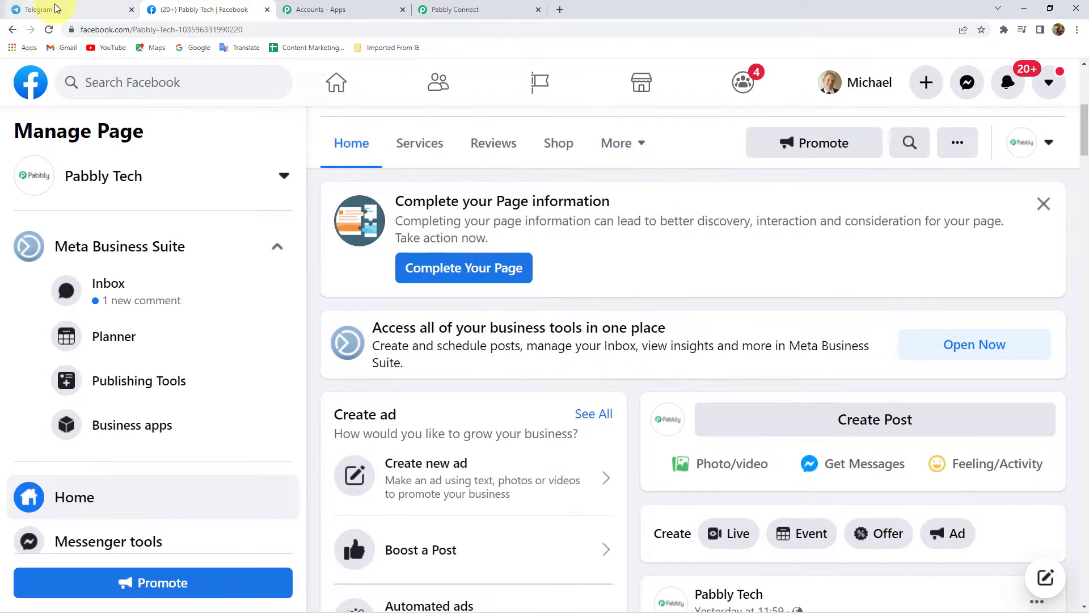
left_click(37, 9)
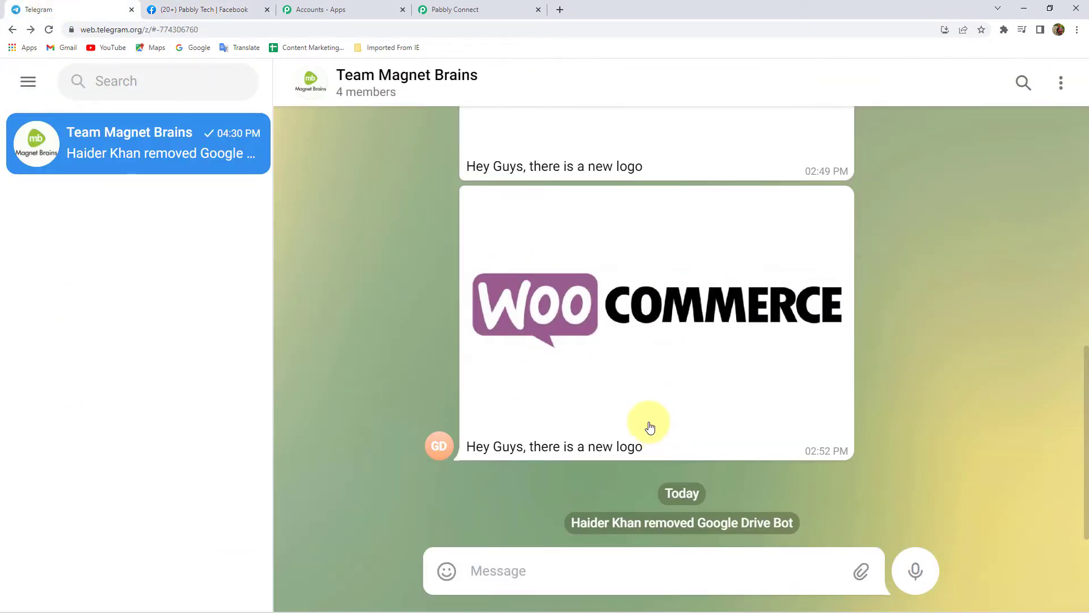
left_click(457, 11)
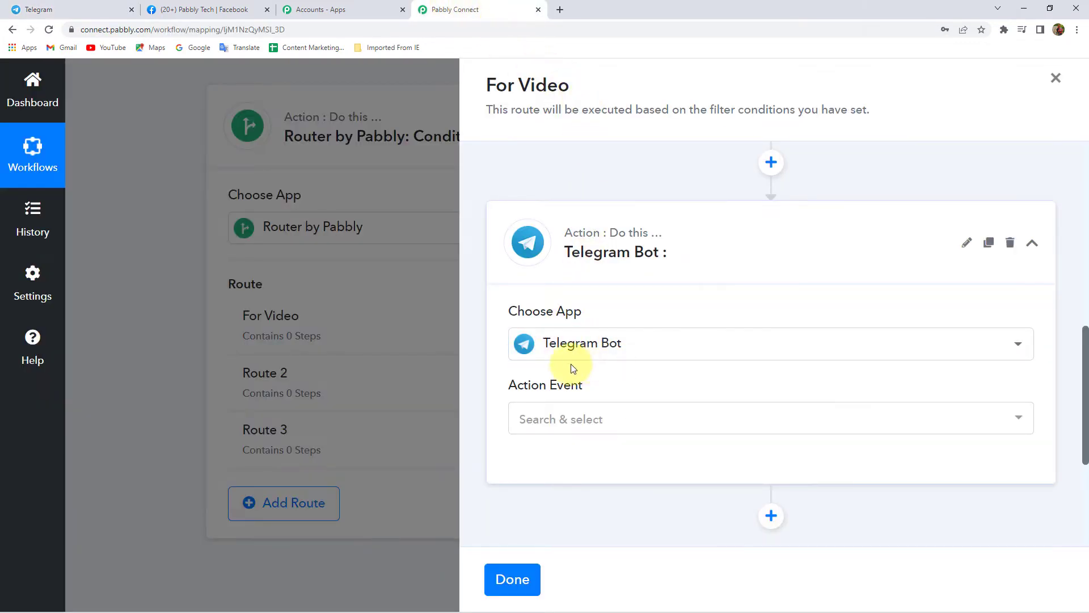
Set the Telegram Bot action event to Send a Video
left_click(550, 423)
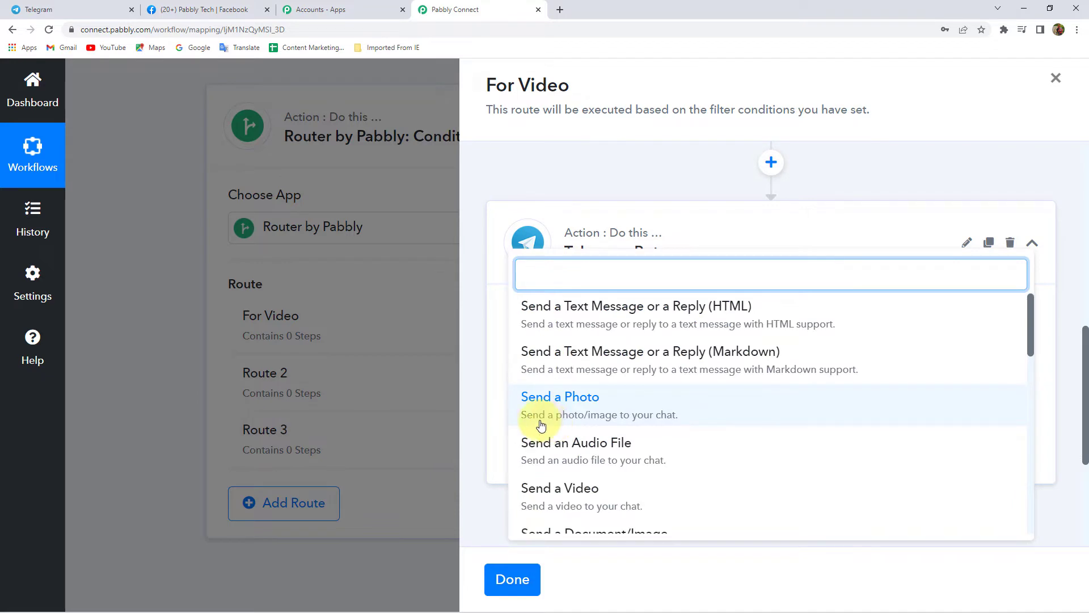
scroll(604, 334, "down", 1)
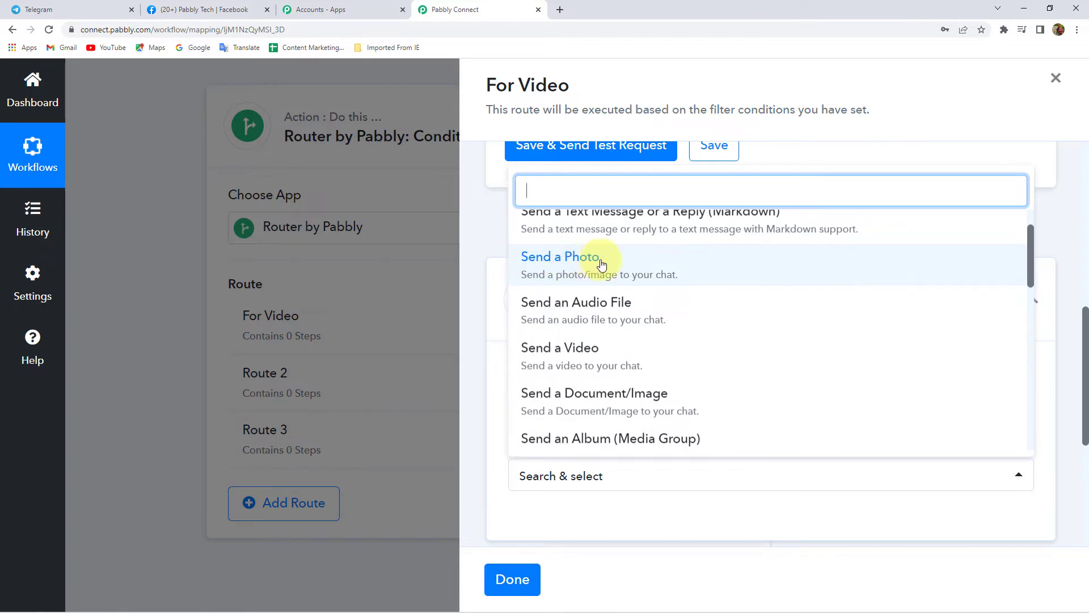
left_click(559, 353)
scroll(511, 386, "down", 3)
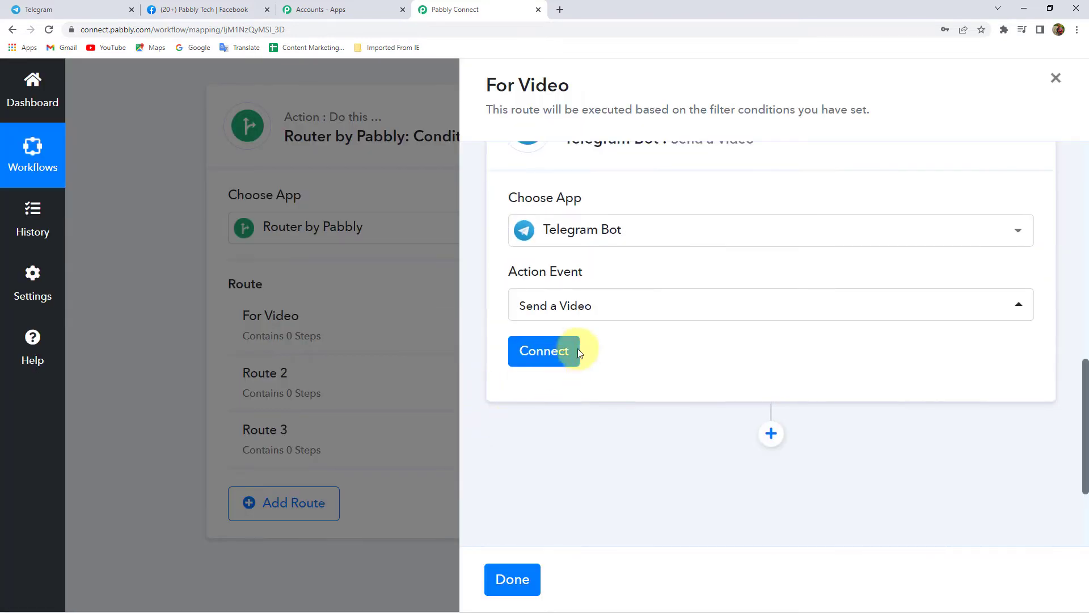
Start adding a new Telegram Bot connection for the Send a Video action and read the instructions for obtaining its token
left_click(554, 353)
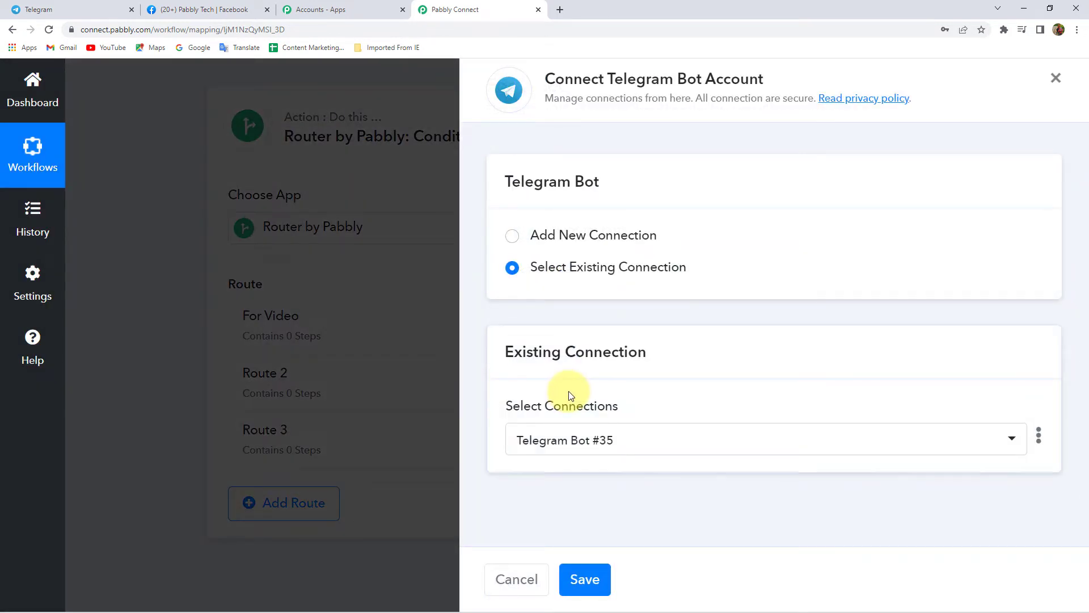
left_click(592, 235)
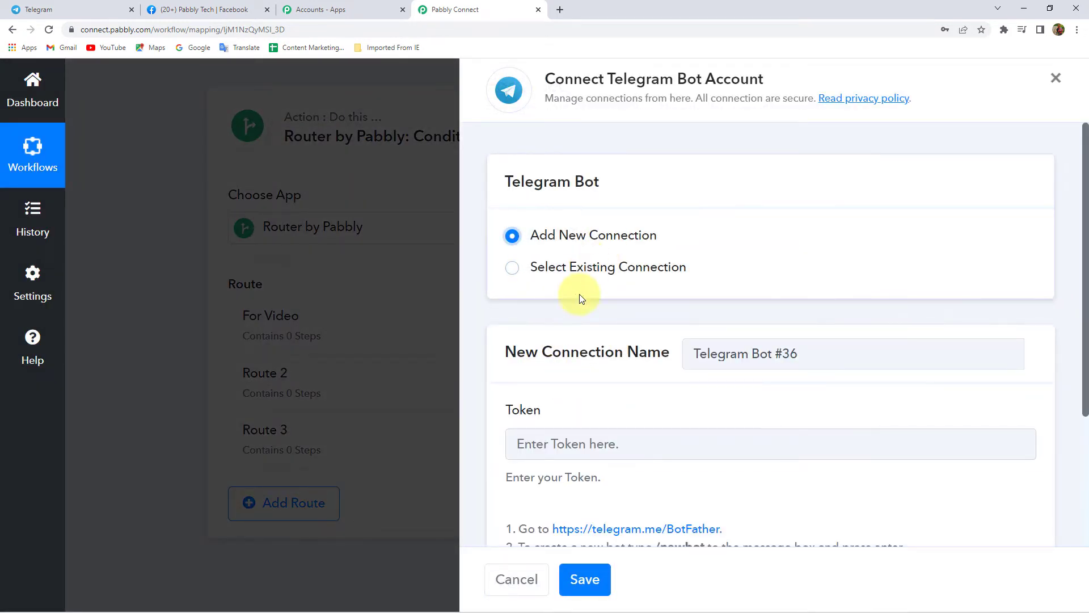
scroll(500, 369, "down", 2)
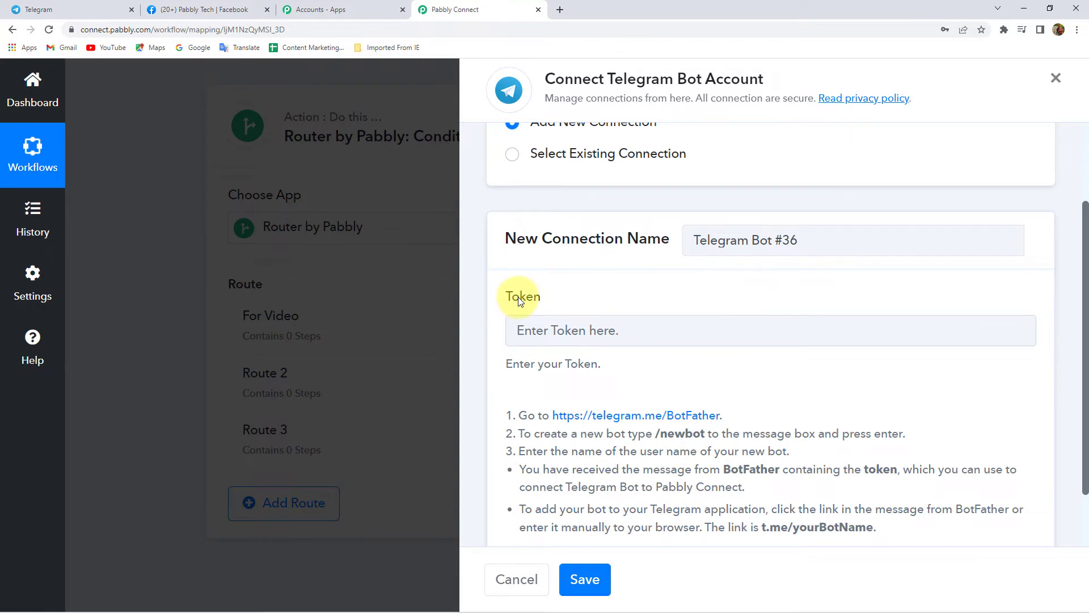
left_click(486, 287)
scroll(499, 308, "down", 2)
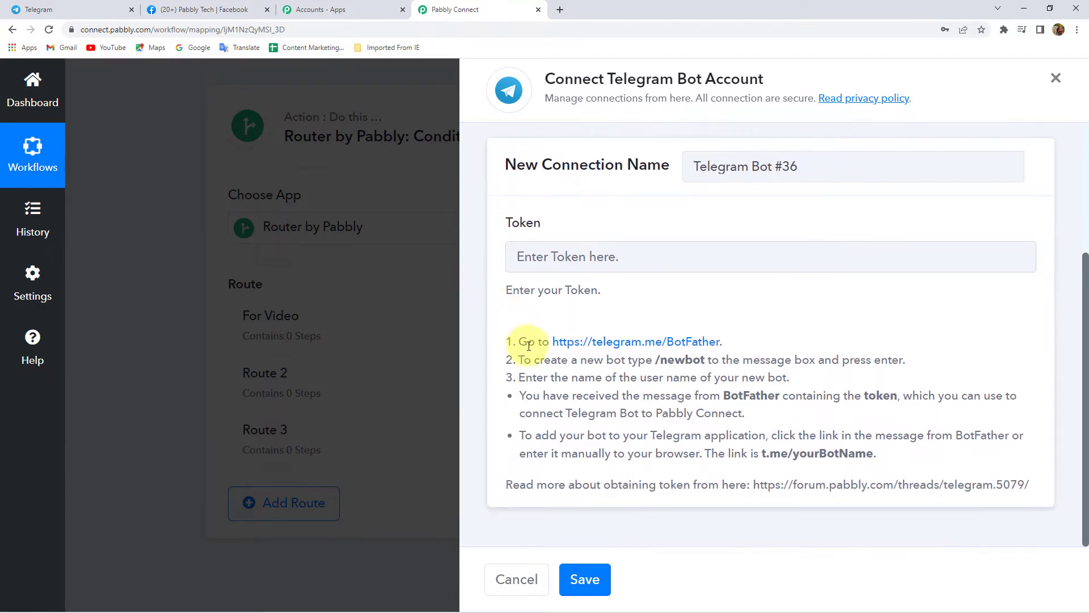
left_click_drag(523, 340, 876, 454)
left_click(878, 418)
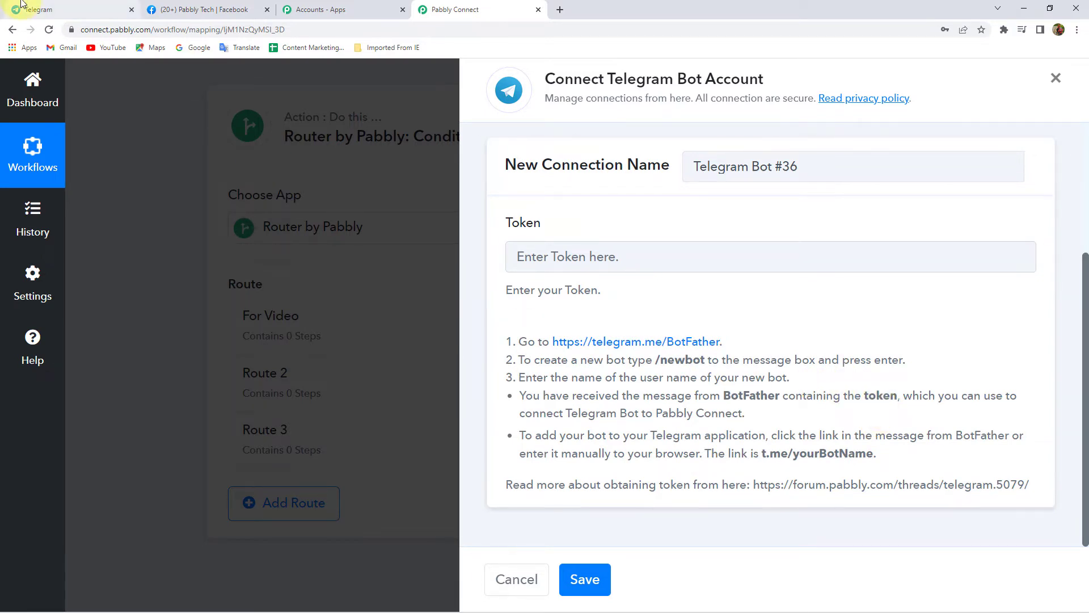
Switch to Telegram, search for "bot", open the verified BotFather chat and restart the bot
left_click(39, 9)
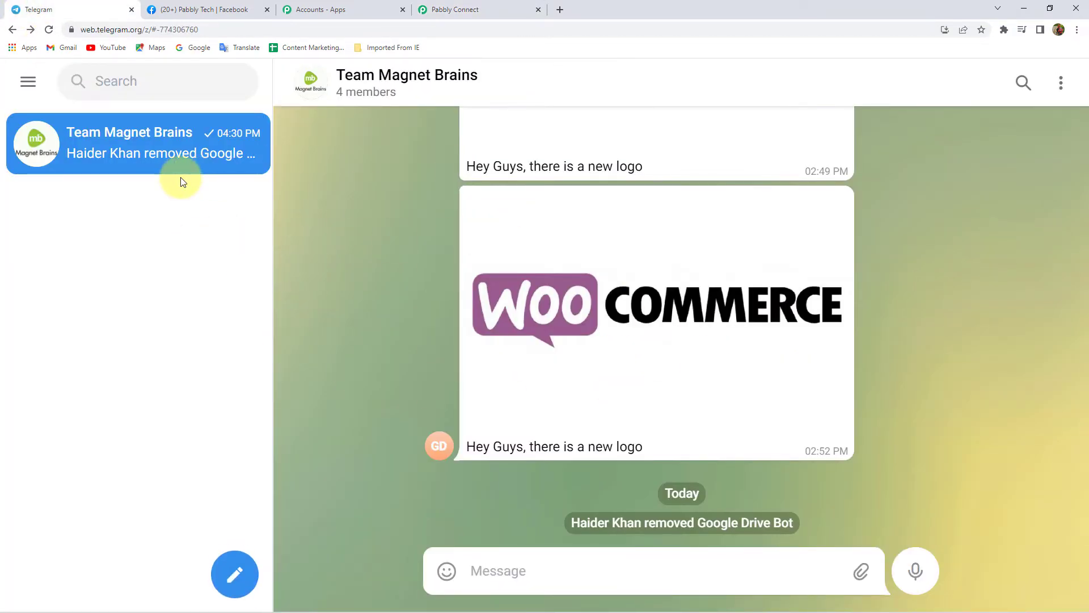
left_click(140, 81)
type("bot")
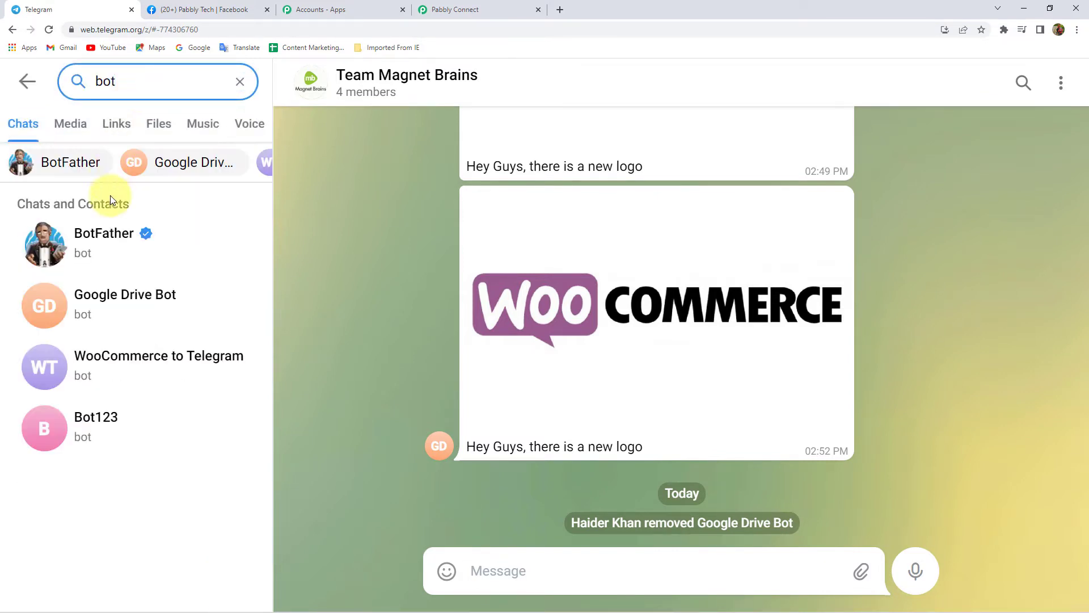
left_click(142, 239)
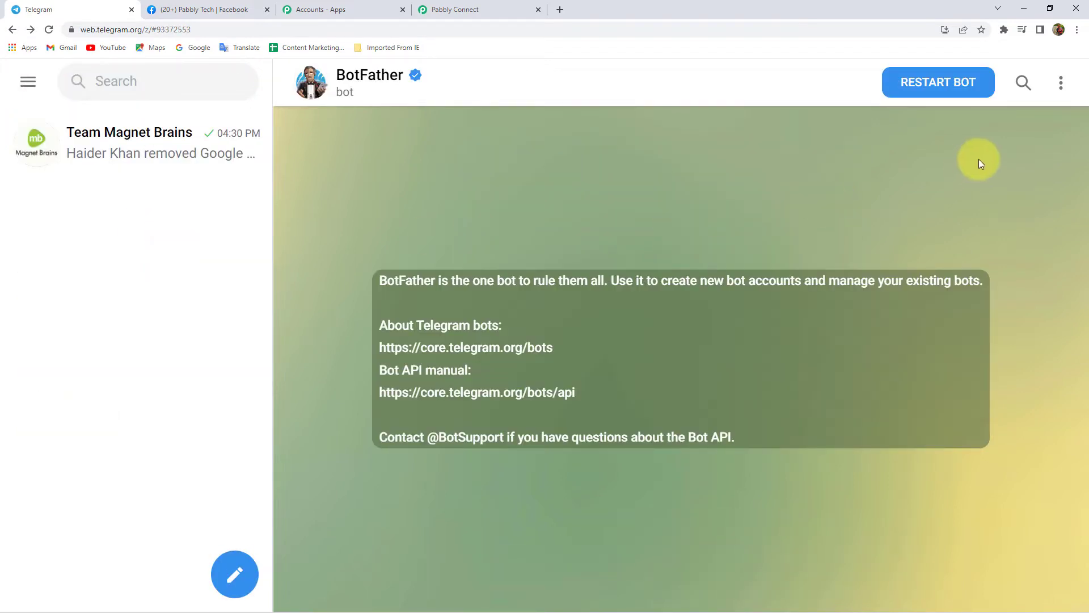
left_click(933, 81)
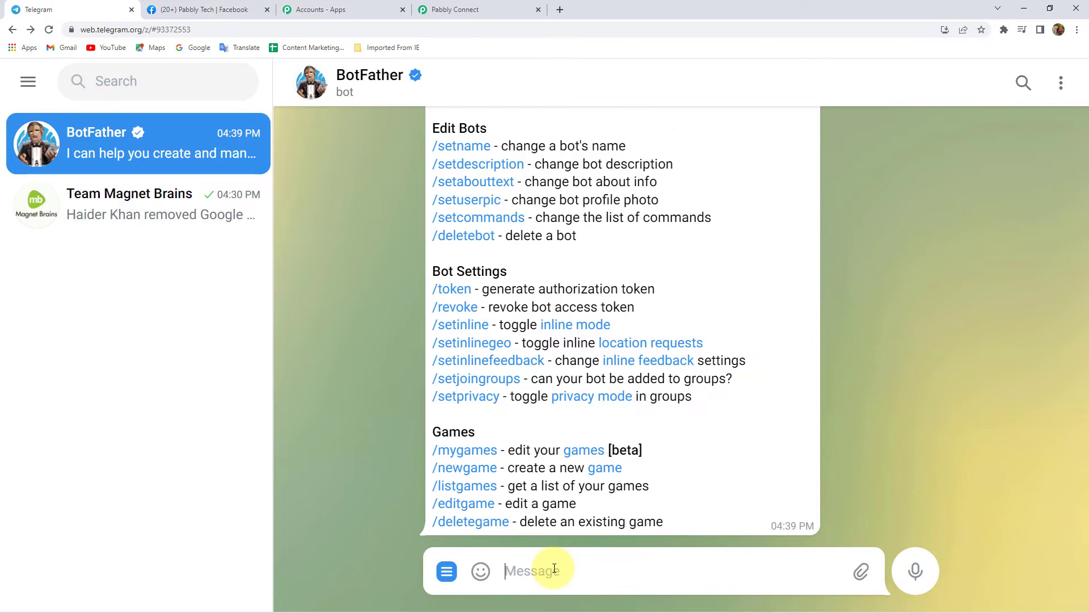
Send BotFather the /newbot command and name the new bot Facebook Bot
type("/new")
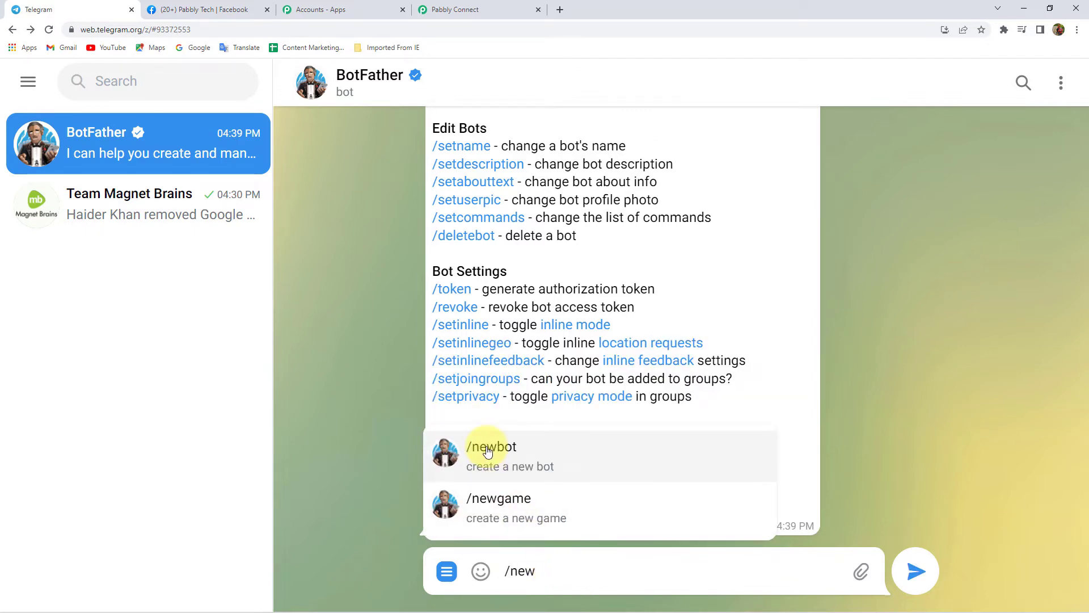
left_click(505, 460)
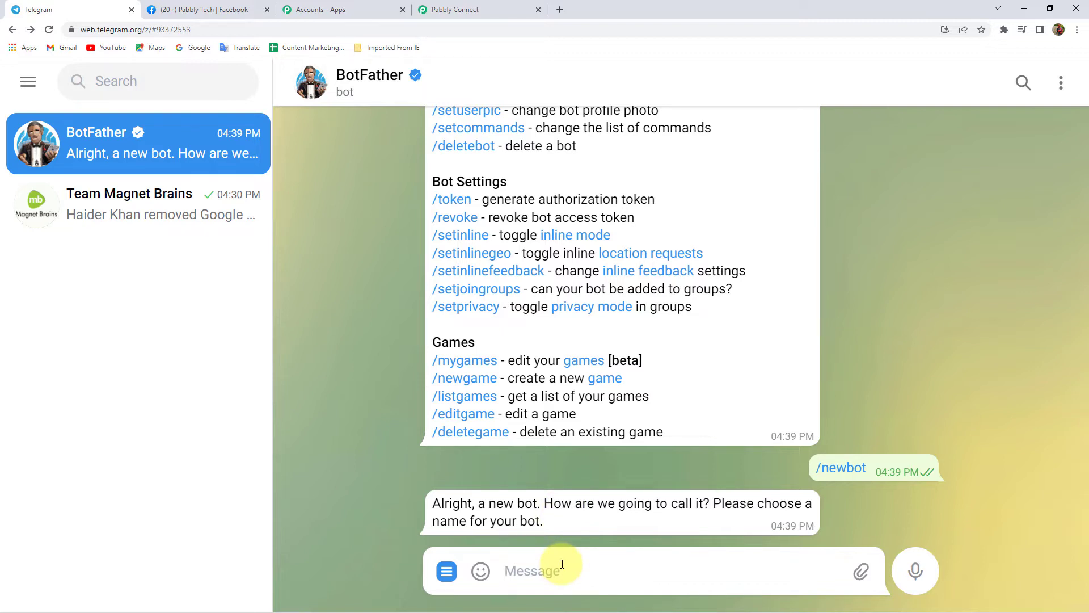
type("F")
key("BackSpace")
key("BackSpace")
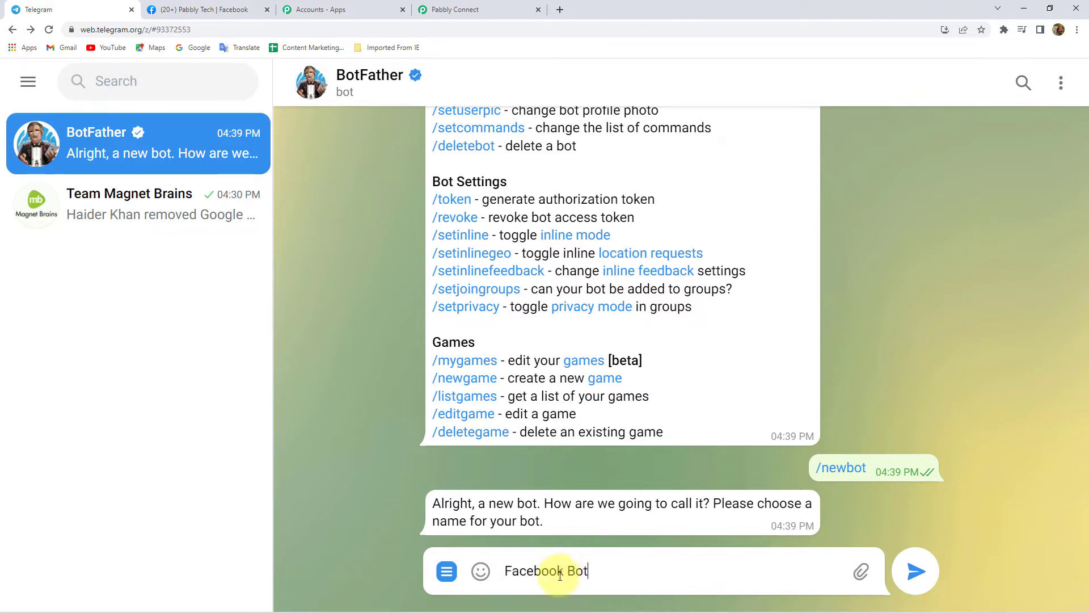
key("Return")
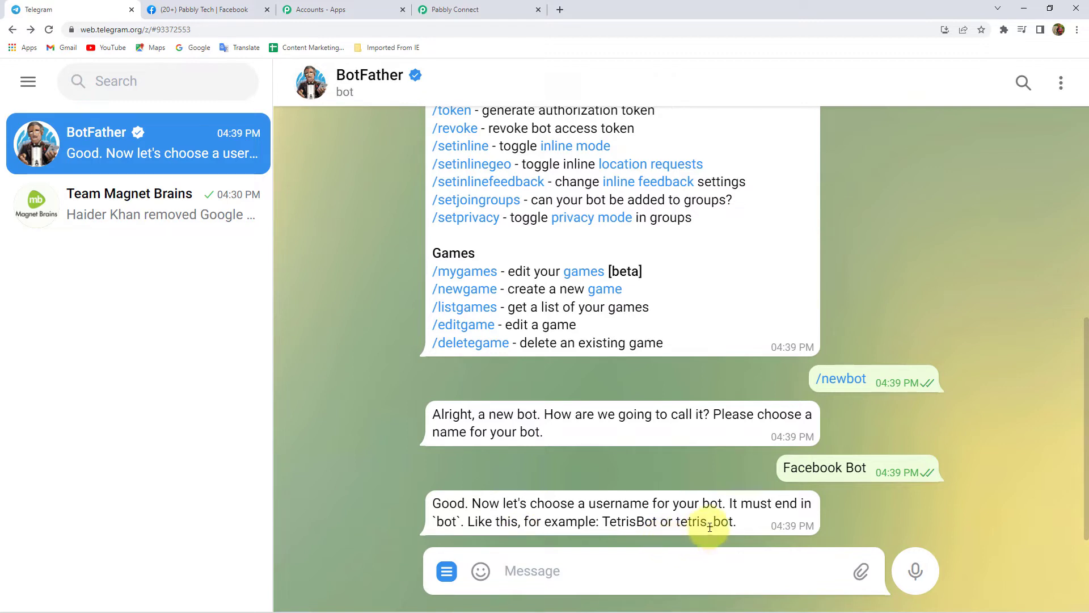
Give the new bot the username facebook3421_bot, reusing the "_bot" ending from BotFather's example
left_click_drag(708, 523, 733, 522)
key("ctrl+c")
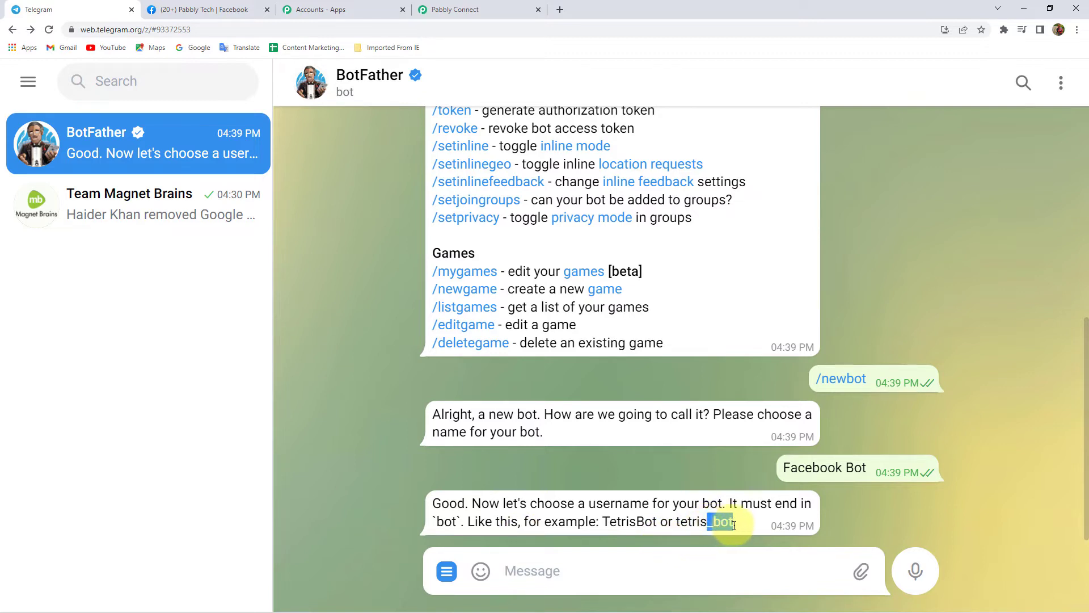
left_click(547, 567)
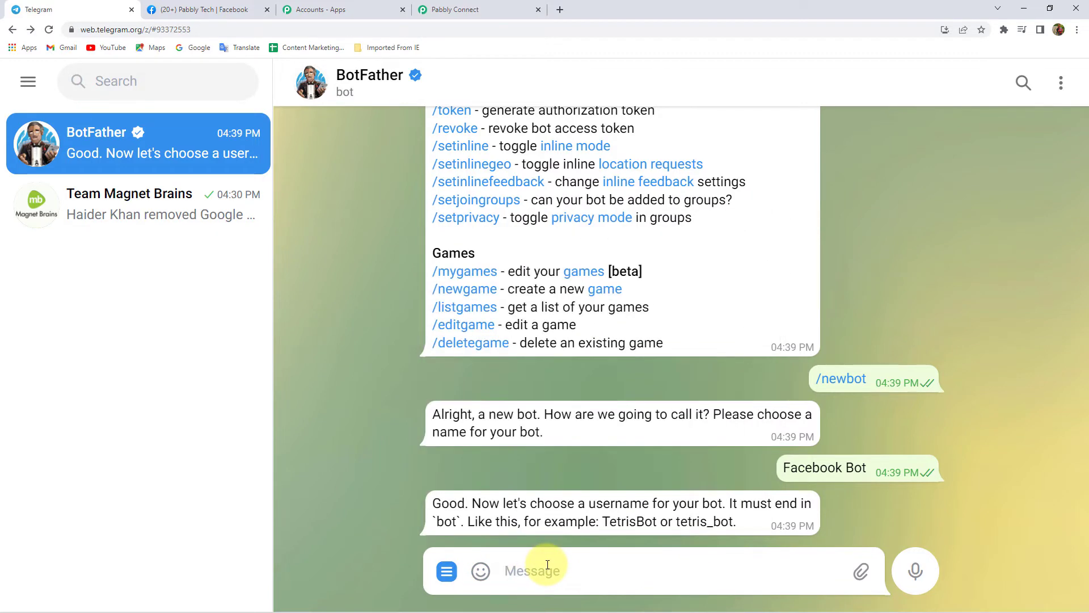
key("ctrl+v")
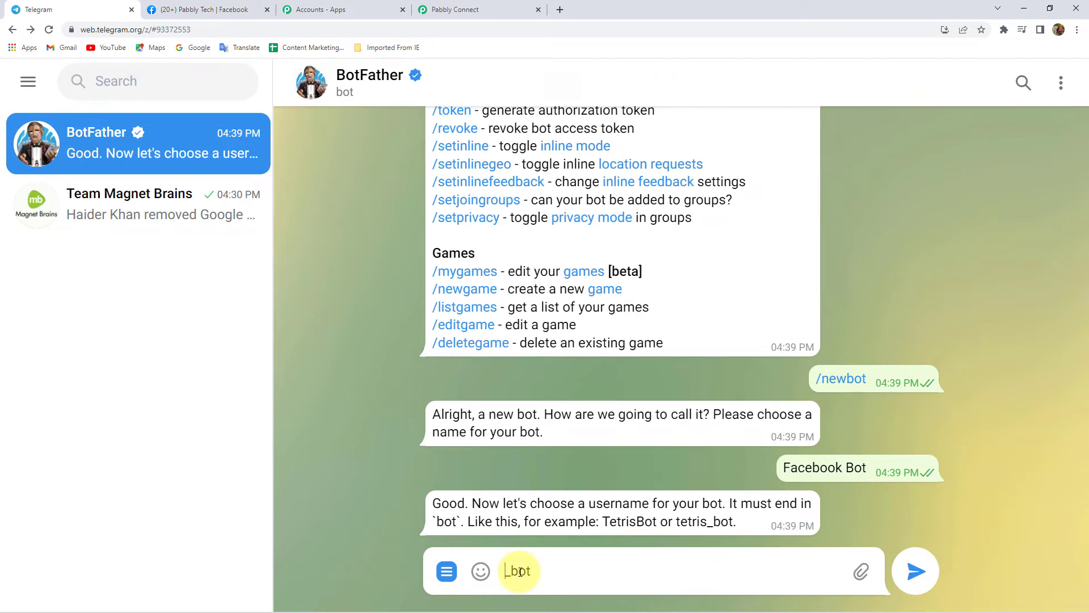
type("facebook3421")
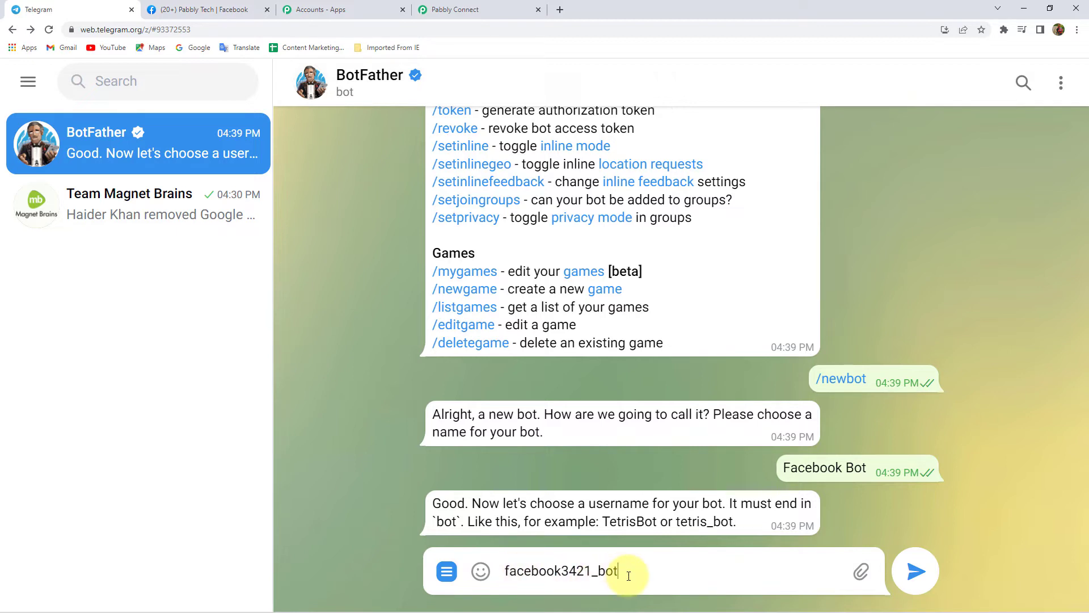
key("Return")
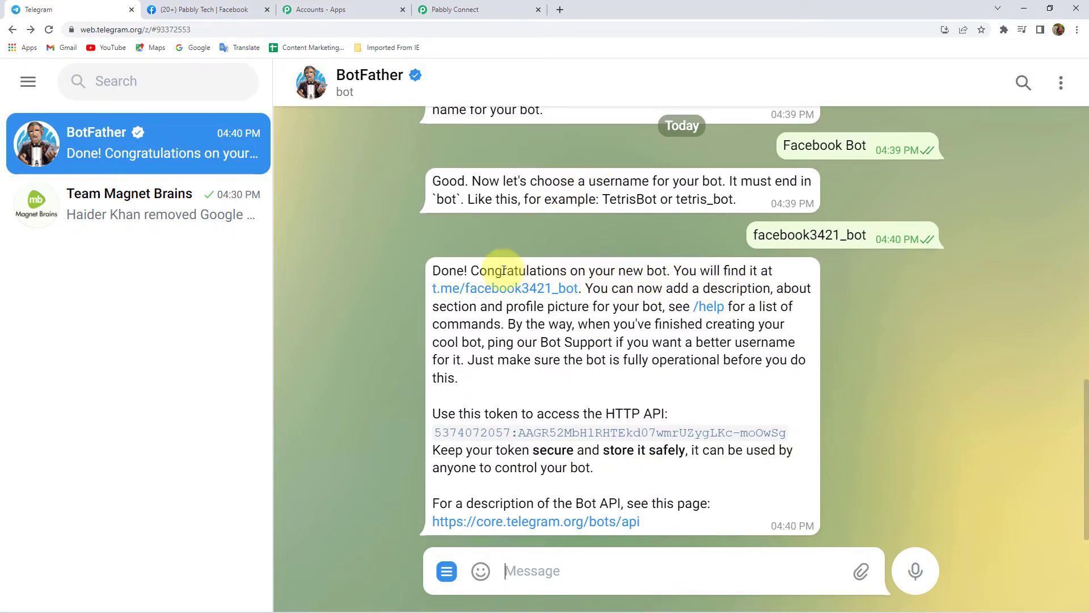
Open the new bot's chat from BotFather's link, view its profile and start the bot
left_click(544, 294)
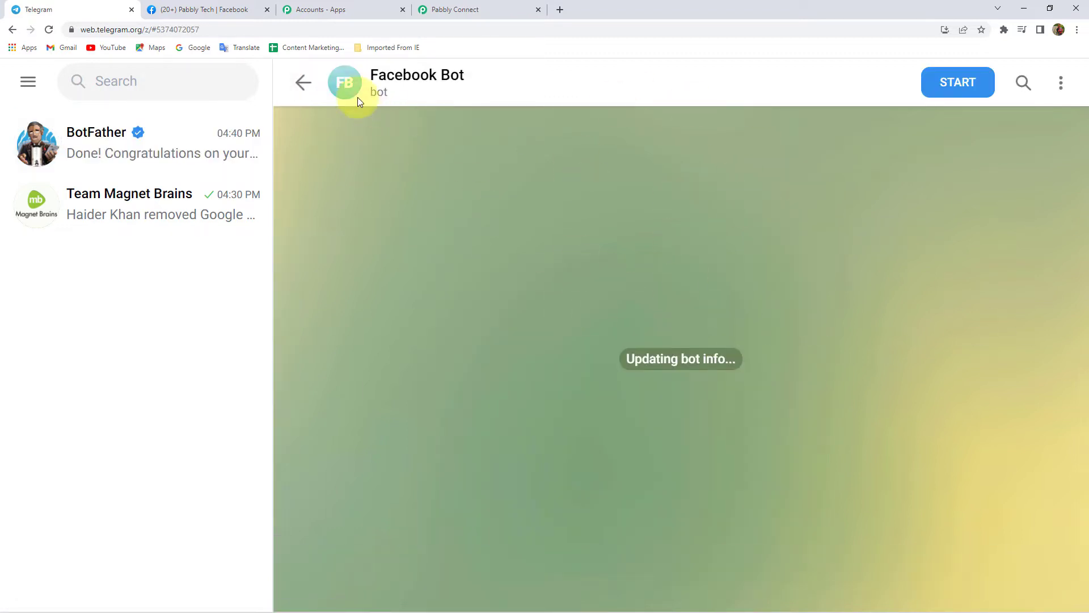
left_click(437, 78)
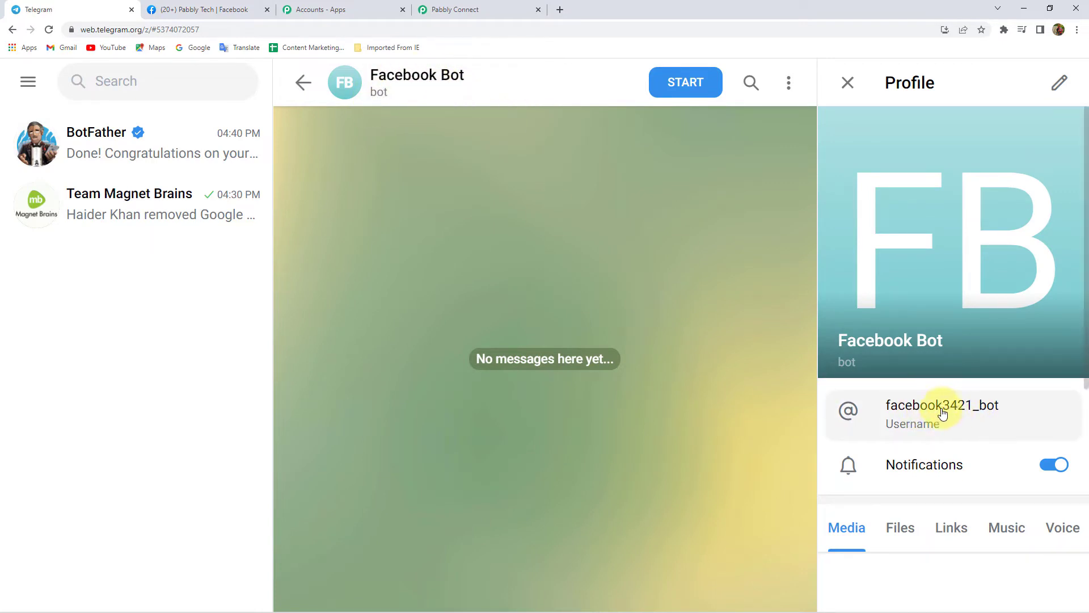
left_click(705, 98)
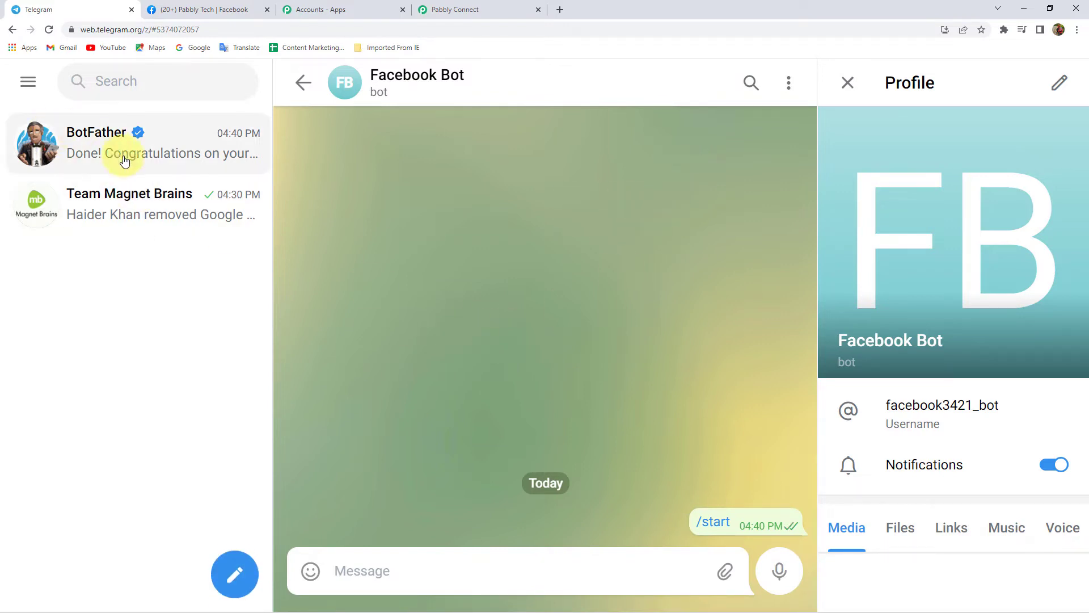
Return to the BotFather chat and copy the new bot's HTTP API token
left_click(129, 199)
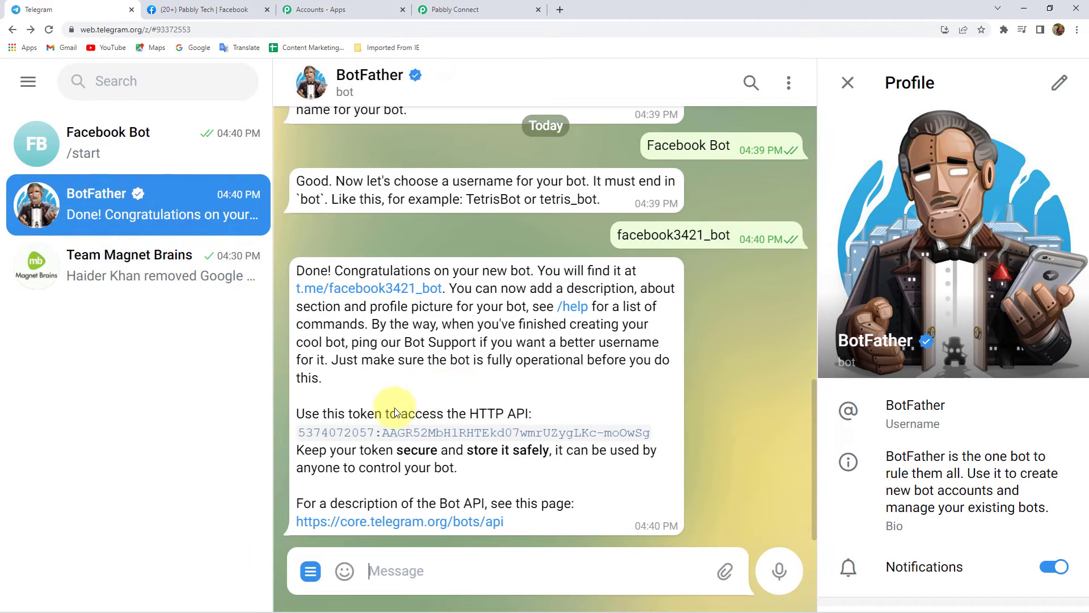
left_click(402, 436)
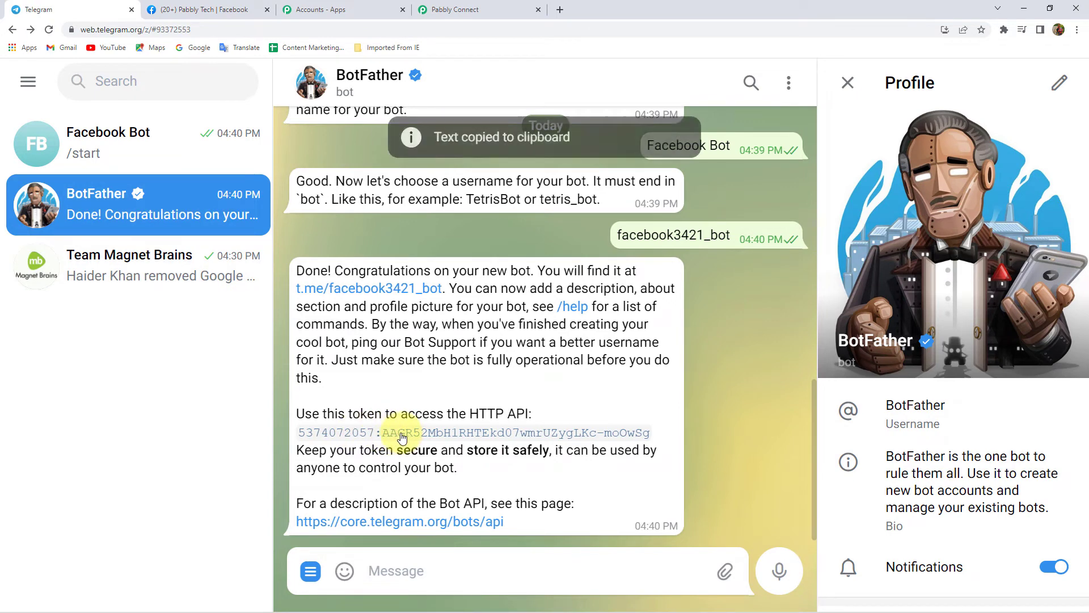
left_click(158, 163)
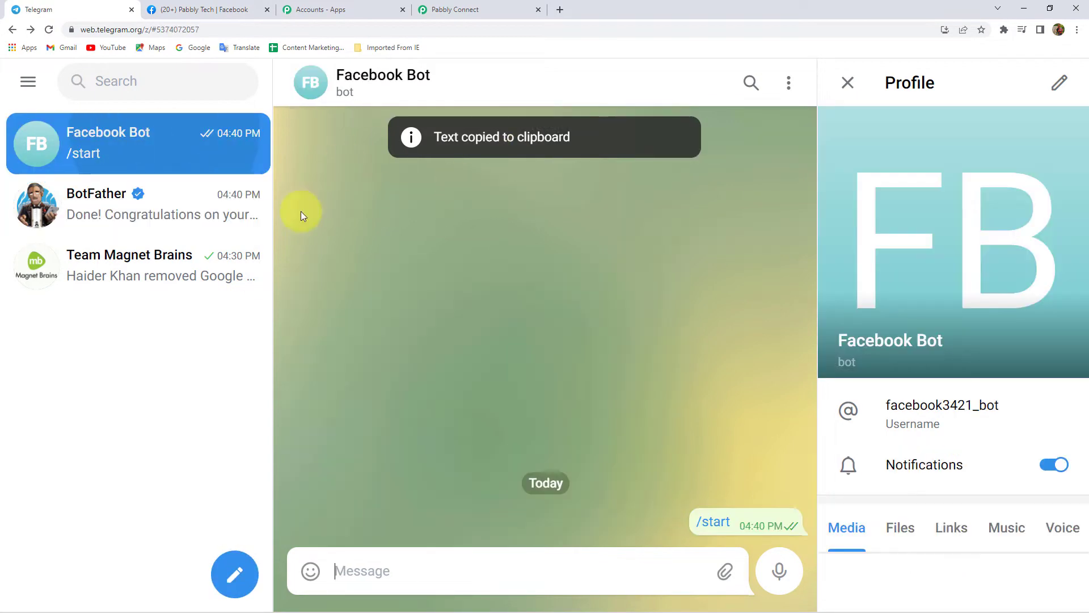
left_click(205, 195)
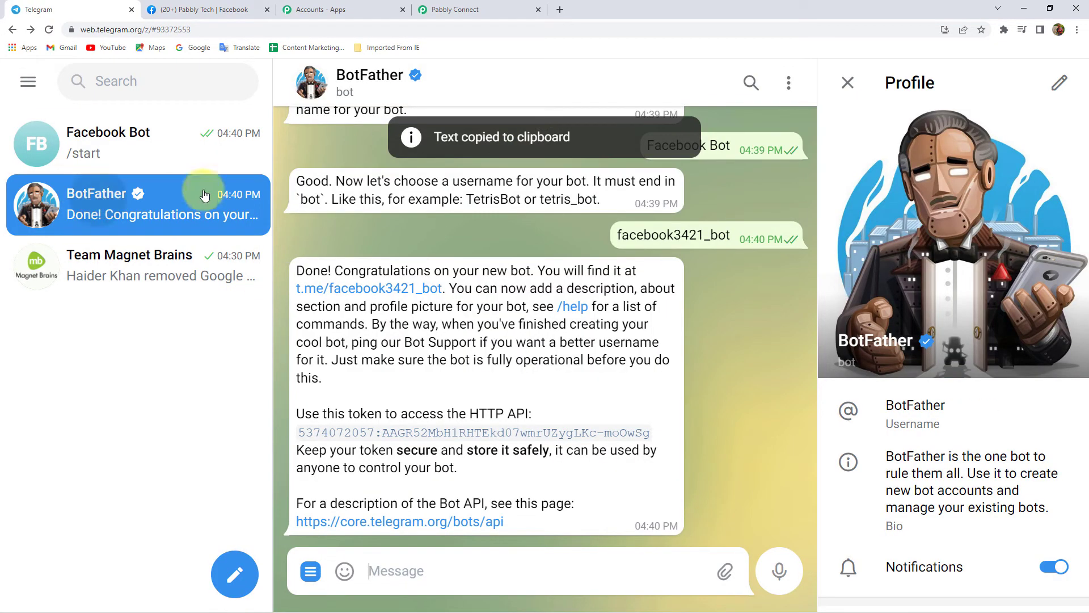
Switch to Pabbly Connect, paste the bot token into the new connection's Token field and save the connection
left_click(479, 8)
left_click(551, 256)
key("ctrl+v")
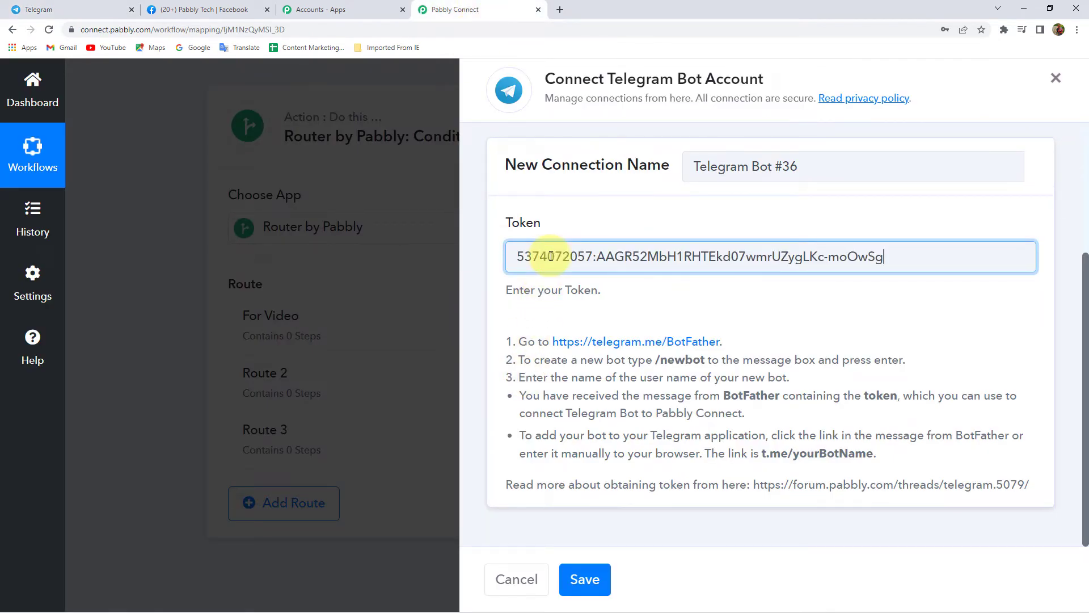
left_click(602, 581)
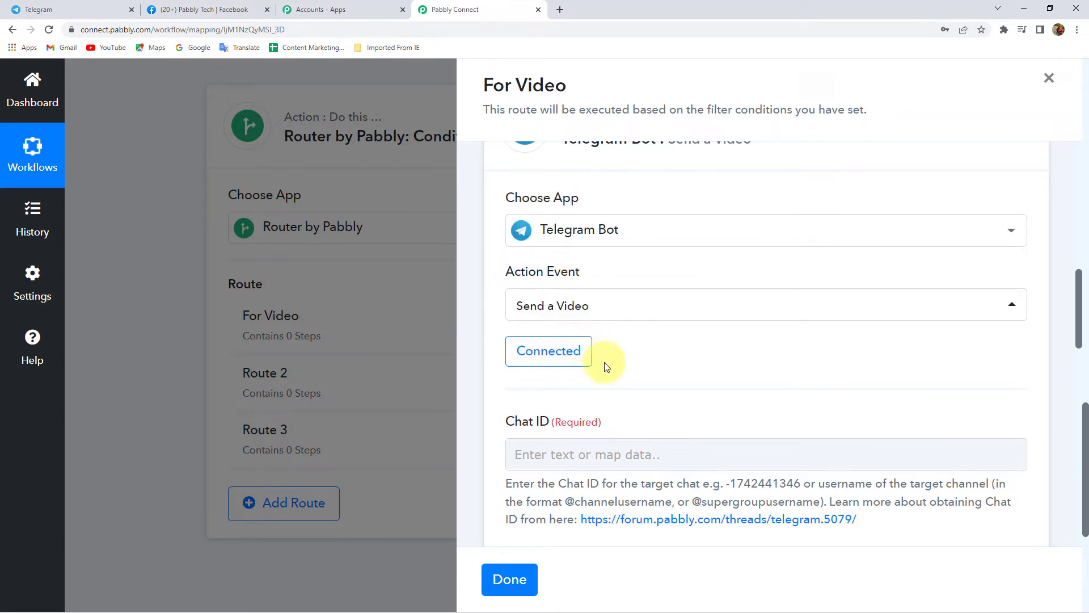
Switch to Telegram, add Facebook Bot as a member of the Team Magnet Brains group and reload the page
left_click(37, 9)
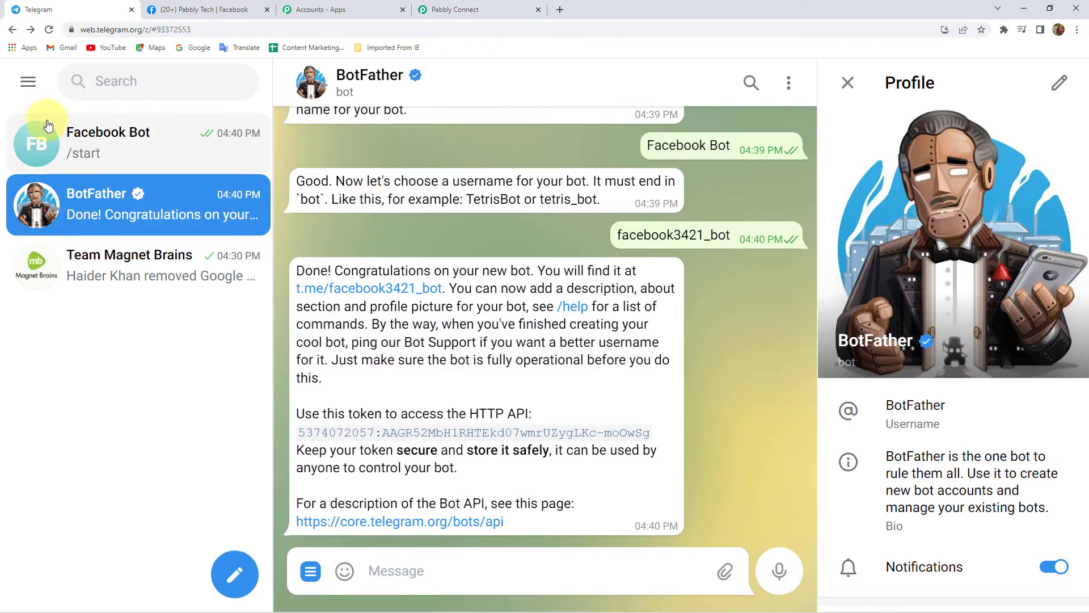
left_click(123, 142)
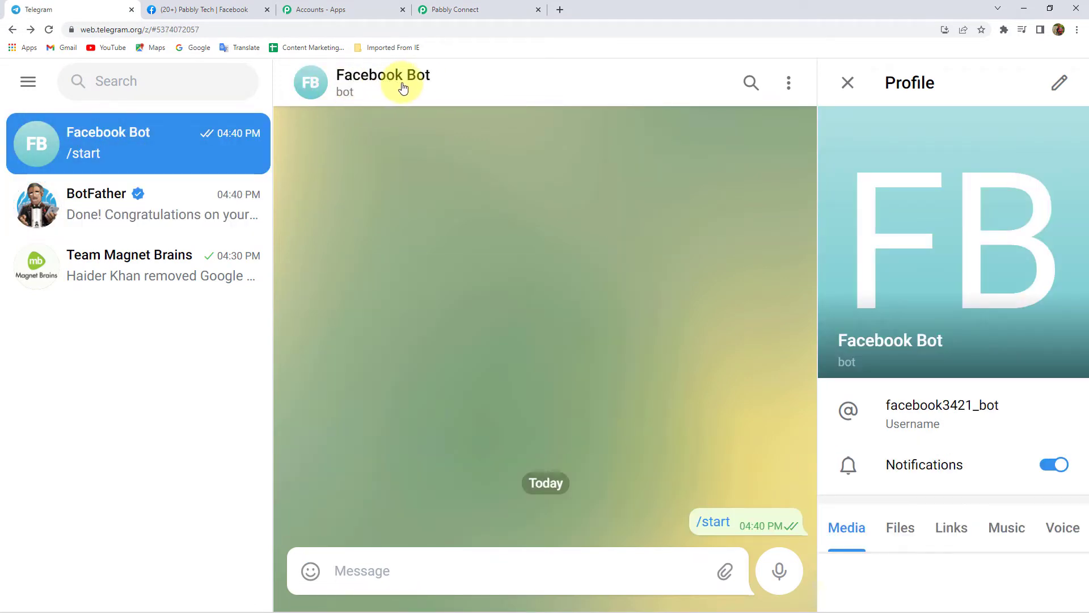
left_click(146, 271)
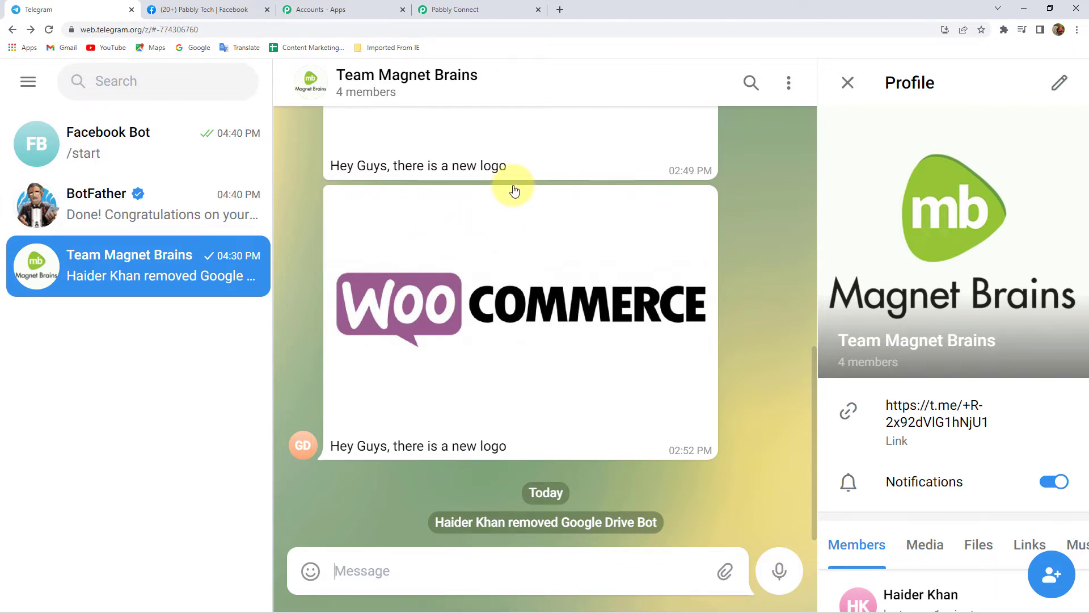
left_click(1056, 578)
left_click(882, 122)
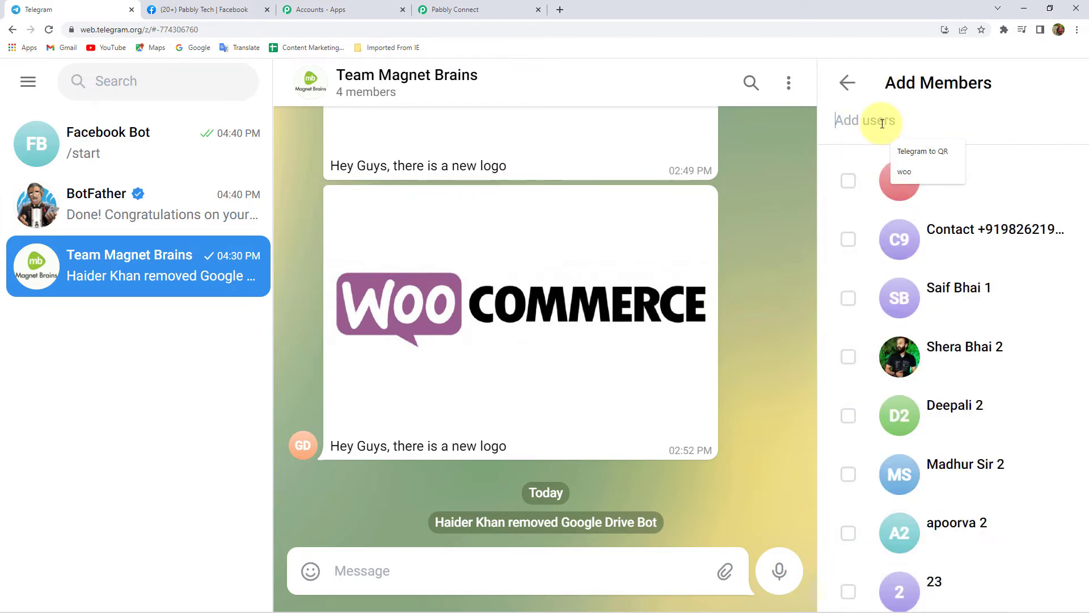
type("face")
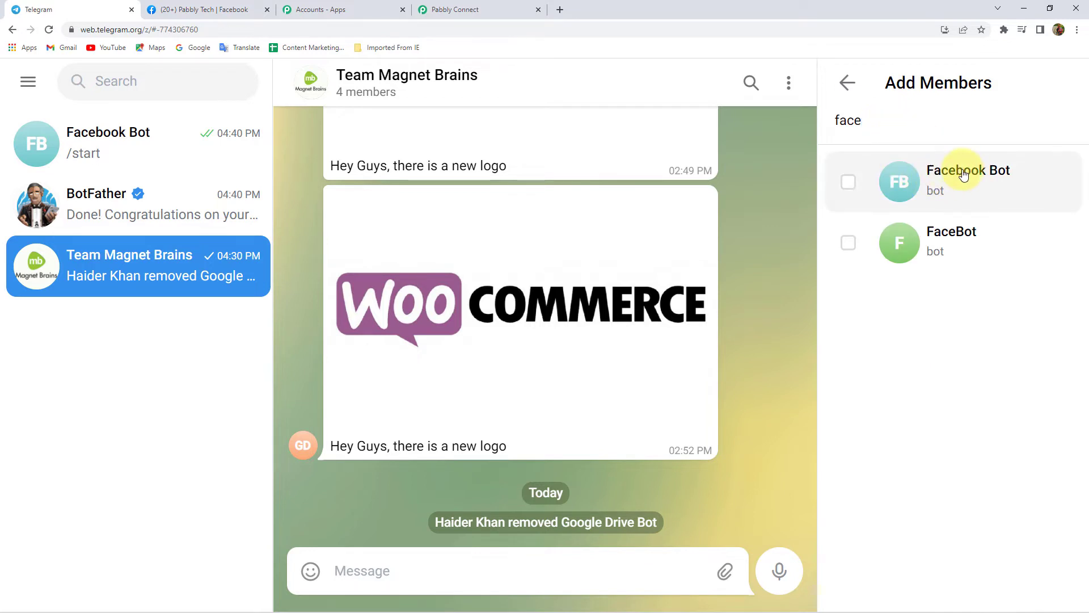
left_click(960, 171)
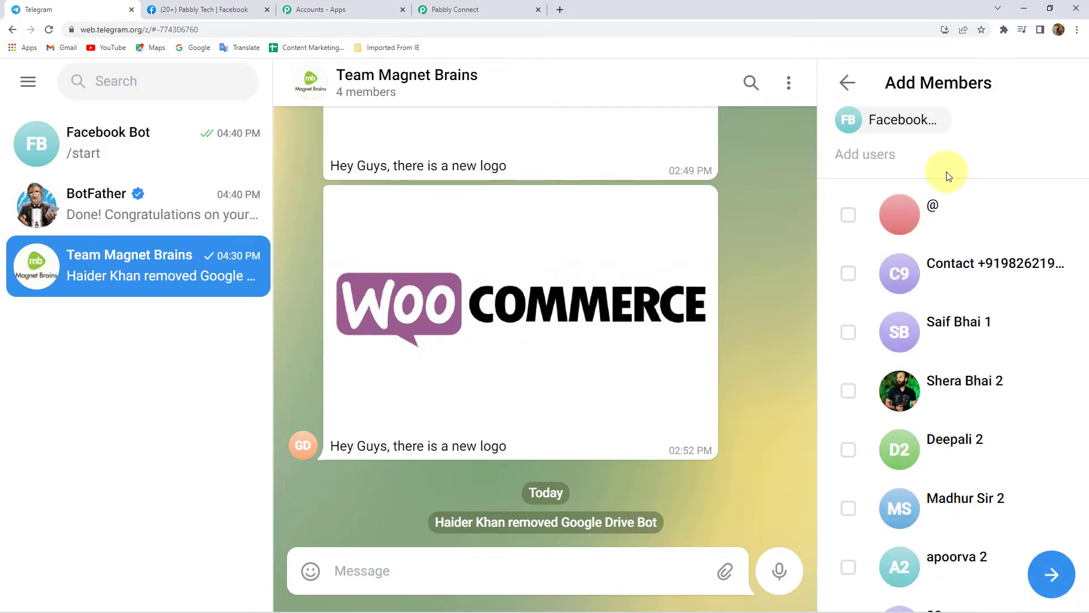
left_click(1053, 571)
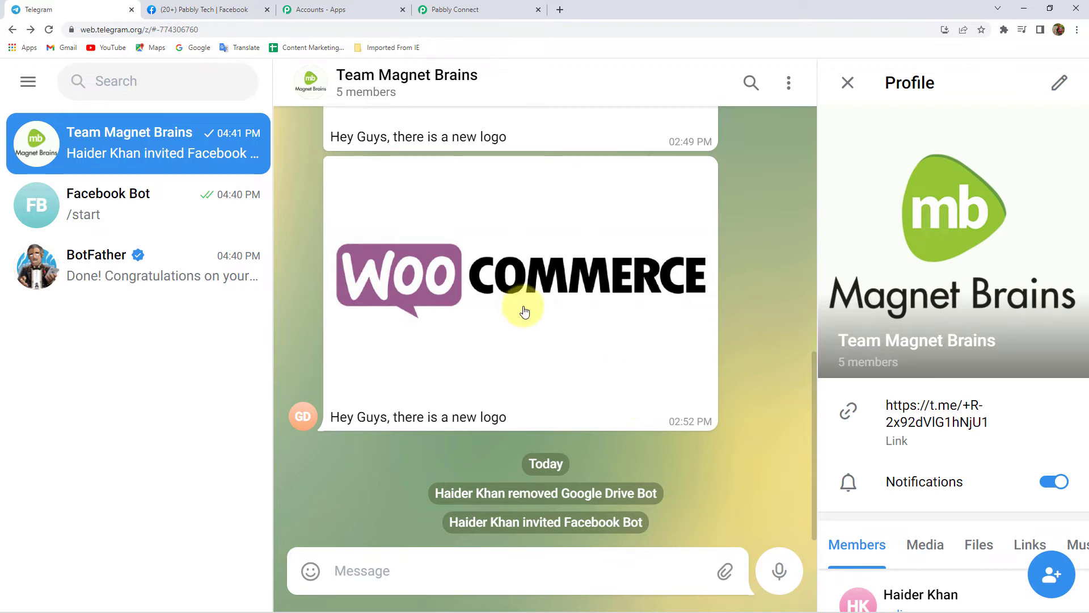
left_click(50, 31)
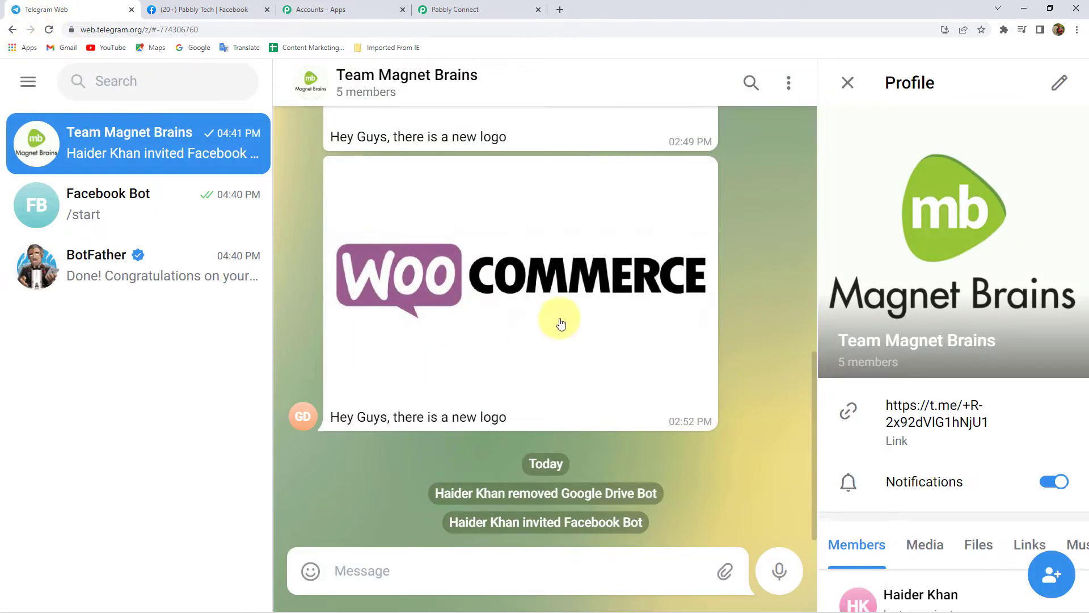
Check the Chat ID field in Pabbly Connect, return to Telegram and copy the Team Magnet Brains group's chat ID, including its minus sign, from the URL
left_click(454, 8)
scroll(642, 343, "down", 2)
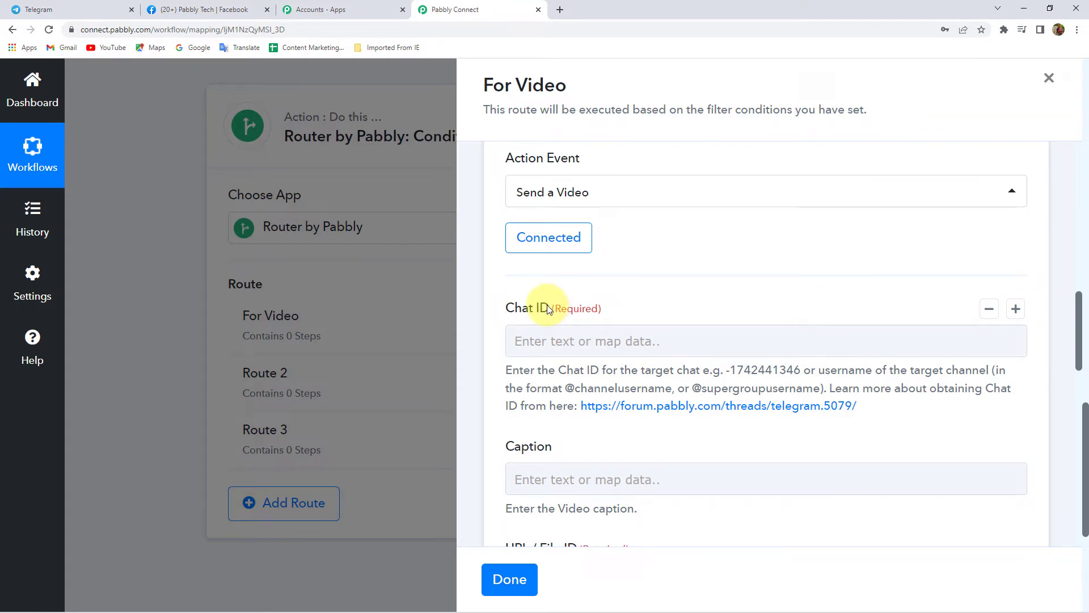
left_click(42, 9)
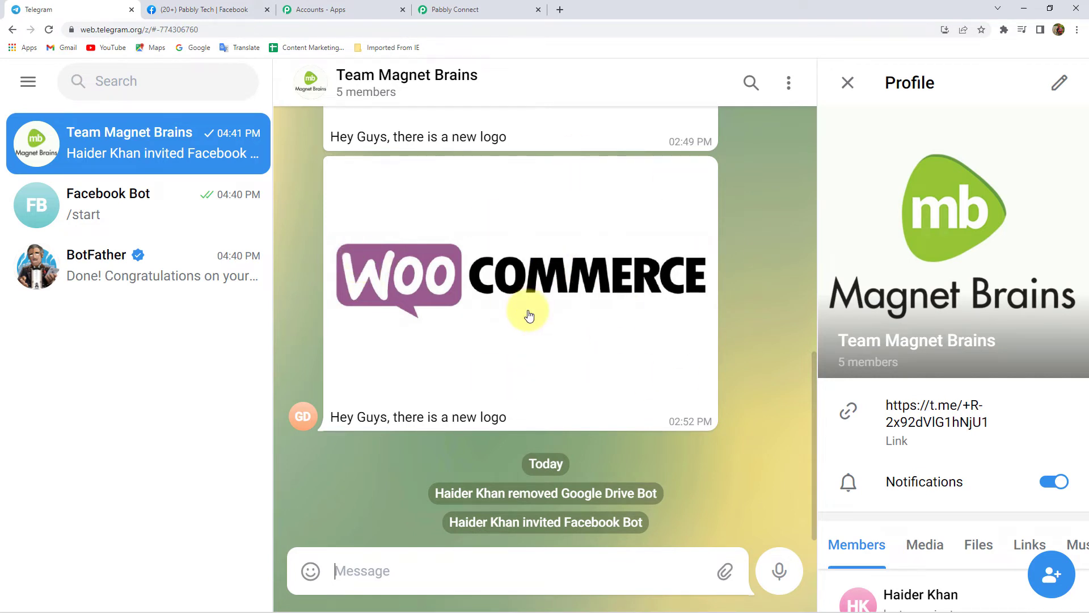
left_click(168, 30)
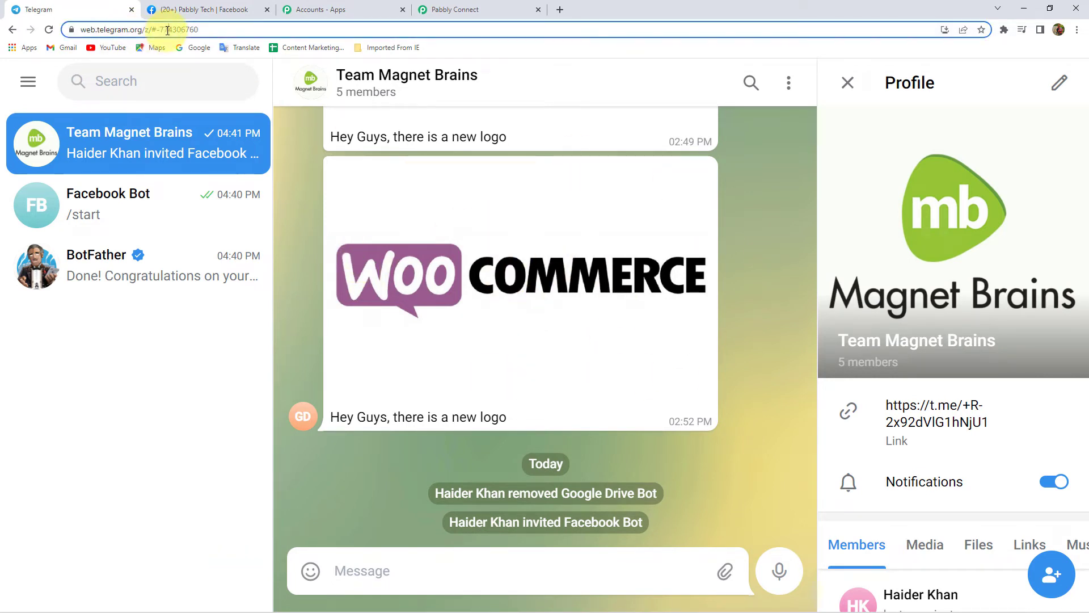
left_click(204, 34)
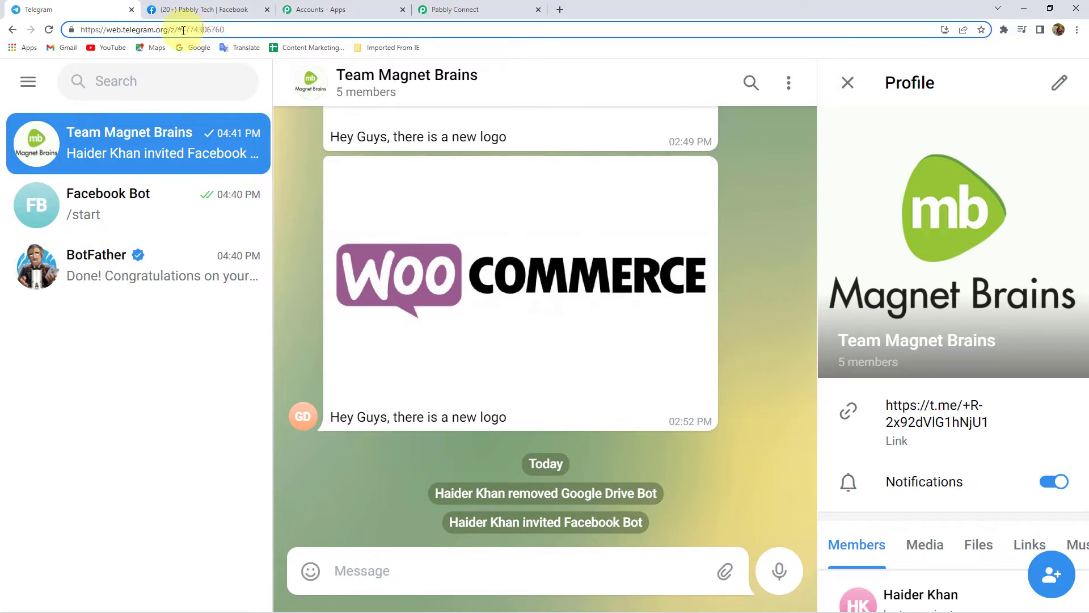
left_click_drag(183, 31, 226, 31)
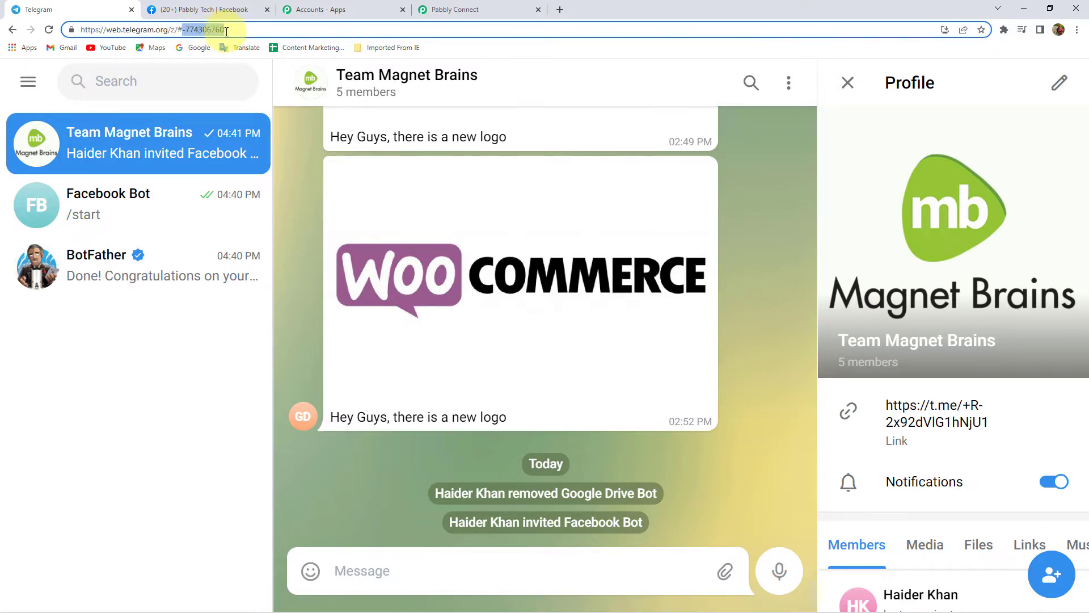
Switch to Pabbly Connect and paste the group's chat ID into the Chat ID field of the Send a Video action
left_click(478, 7)
left_click(552, 341)
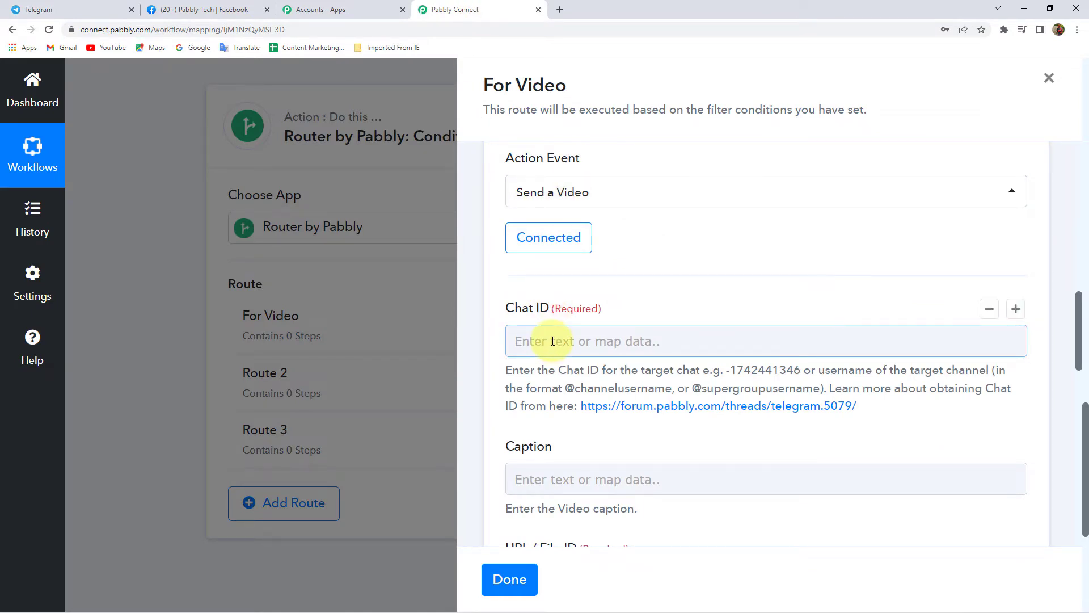
key("ctrl+v")
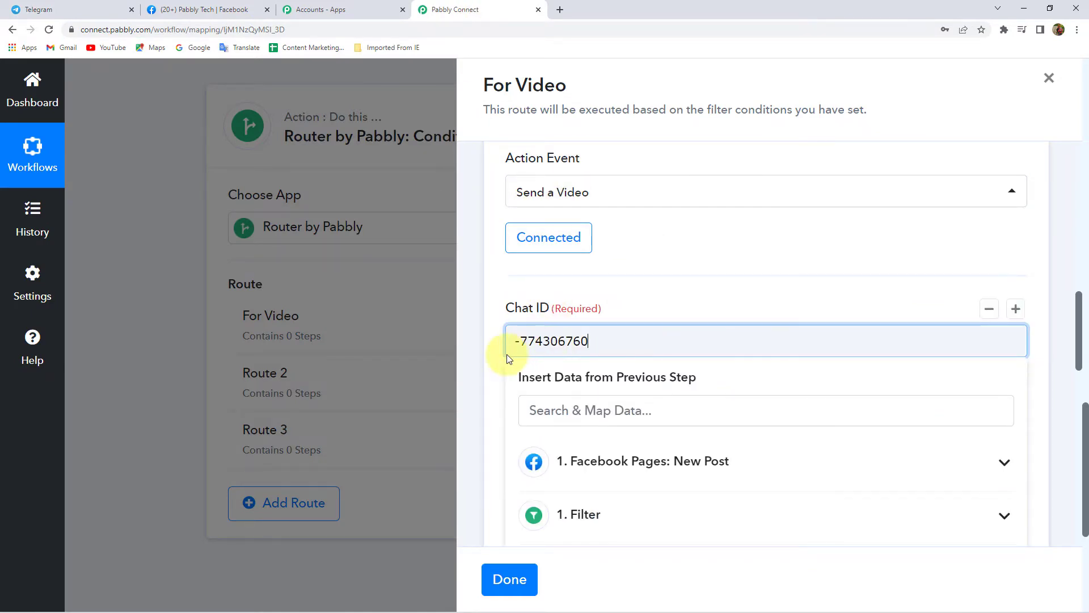
left_click(479, 344)
Look up the caption text of the video post on the Pabbly Tech Facebook page and return to Pabbly Connect
scroll(479, 344, "down", 4)
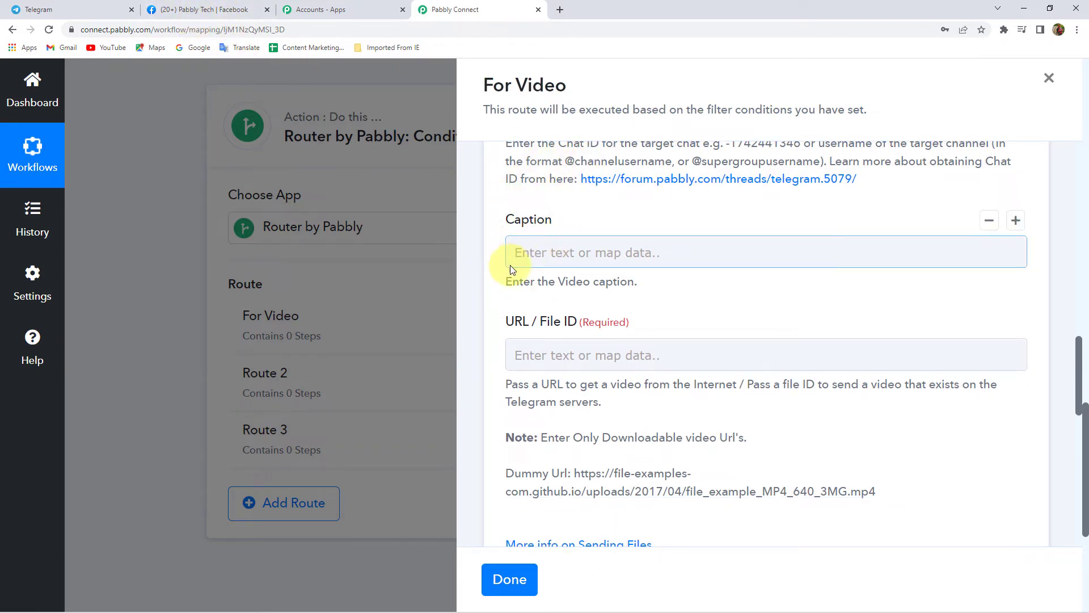
left_click(182, 5)
scroll(797, 384, "down", 9)
scroll(695, 353, "up", 3)
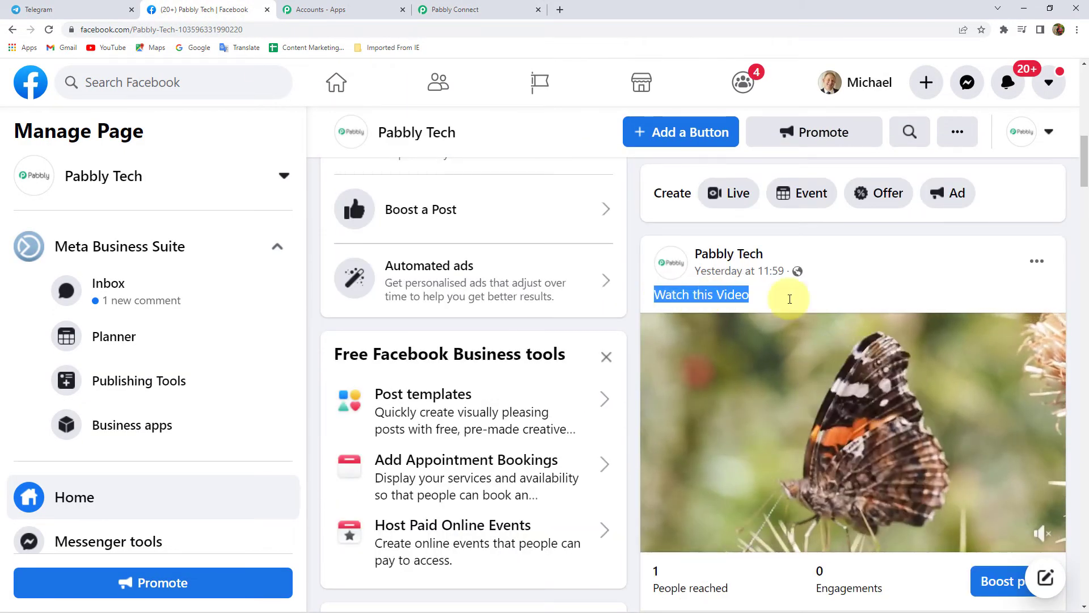
left_click(890, 284)
left_click(466, 7)
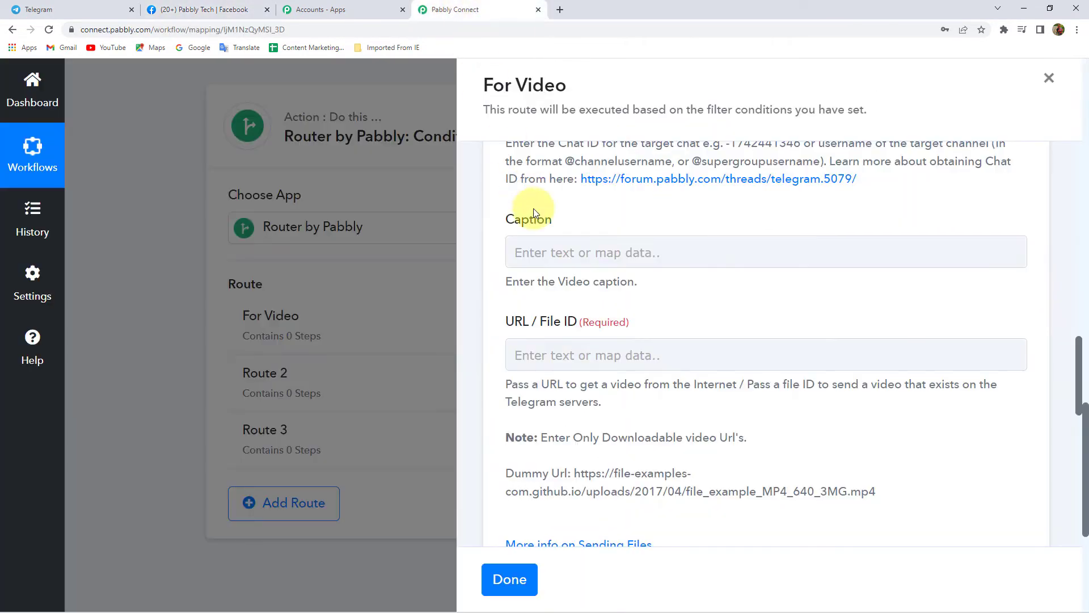
Map the video Caption to the Message value from the Facebook Pages: New Post step
scroll(531, 248, "up", 2)
left_click(612, 370)
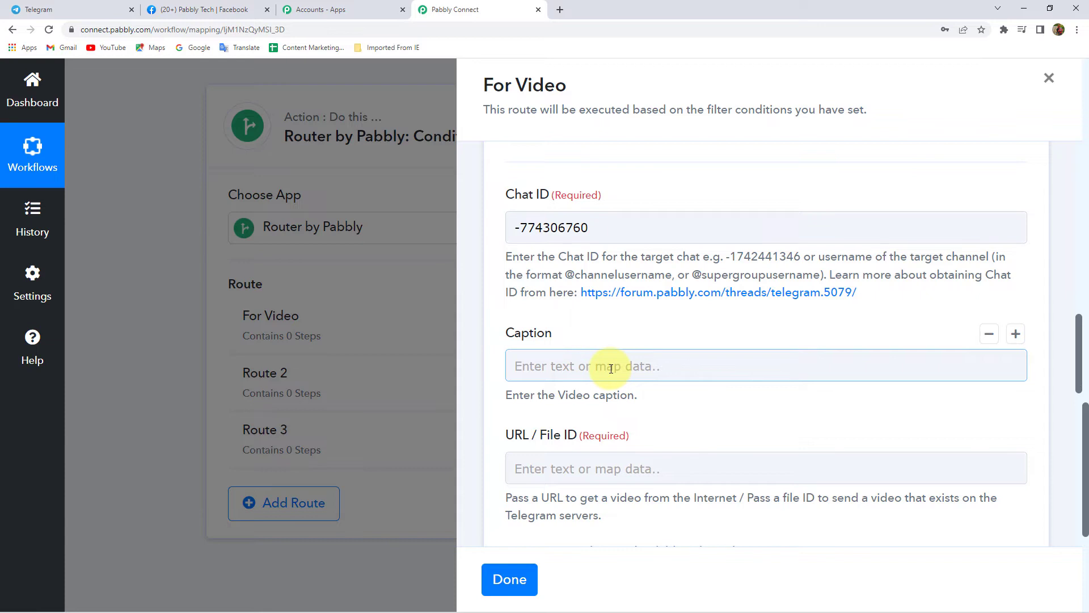
scroll(602, 329, "down", 3)
left_click(578, 195)
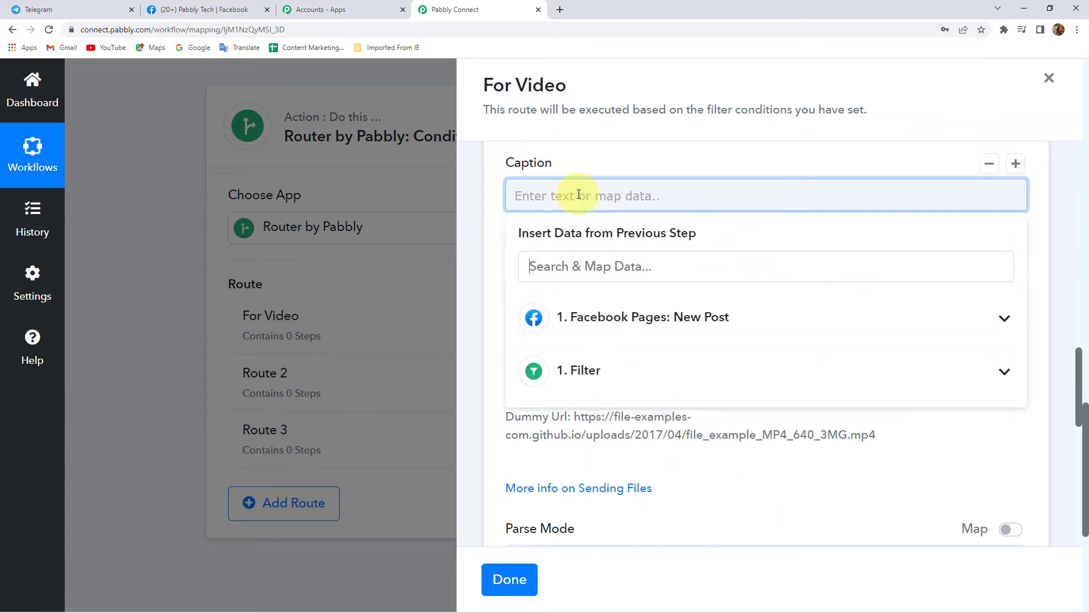
left_click(656, 327)
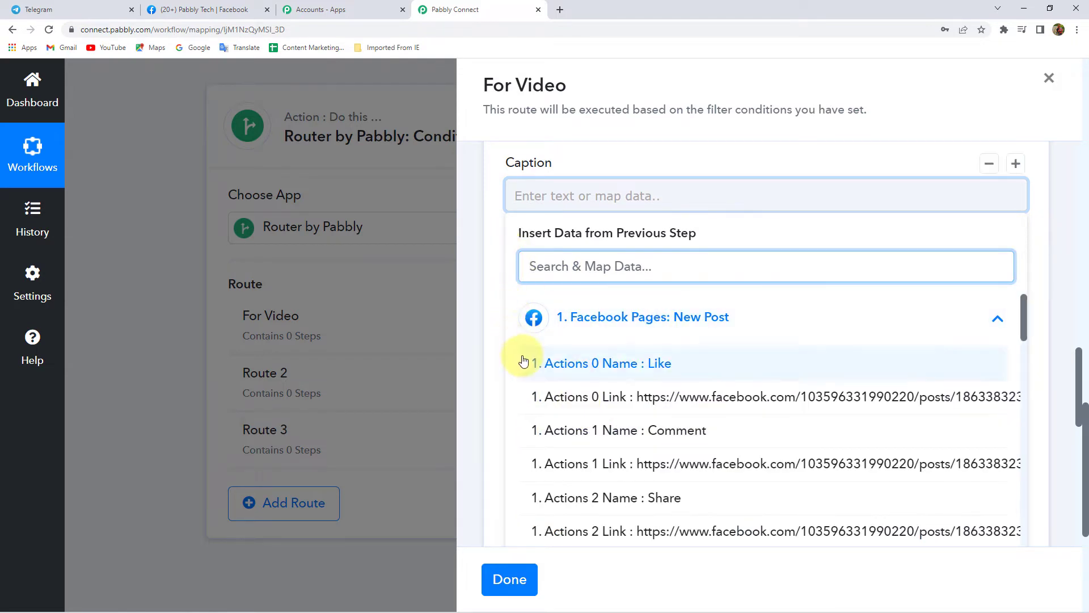
scroll(703, 407, "down", 1)
scroll(626, 383, "down", 10)
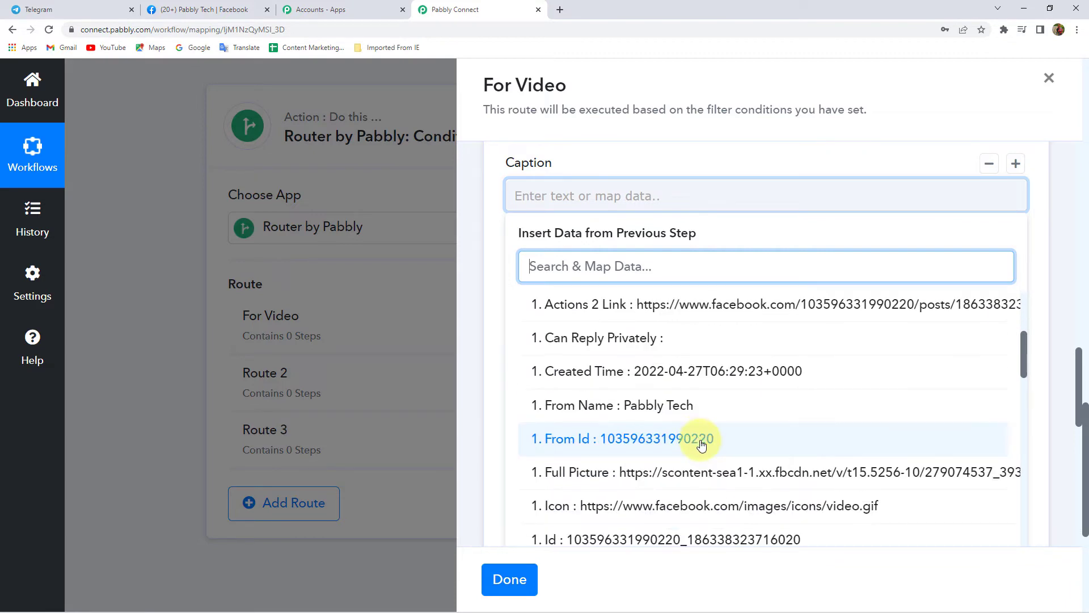
scroll(706, 415, "down", 8)
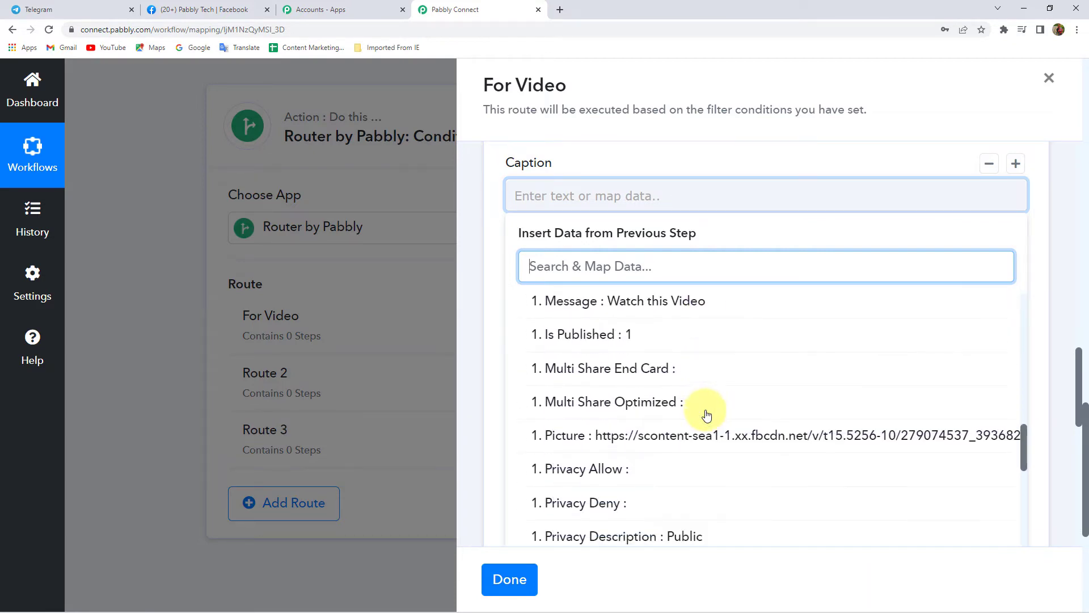
scroll(706, 415, "down", 6)
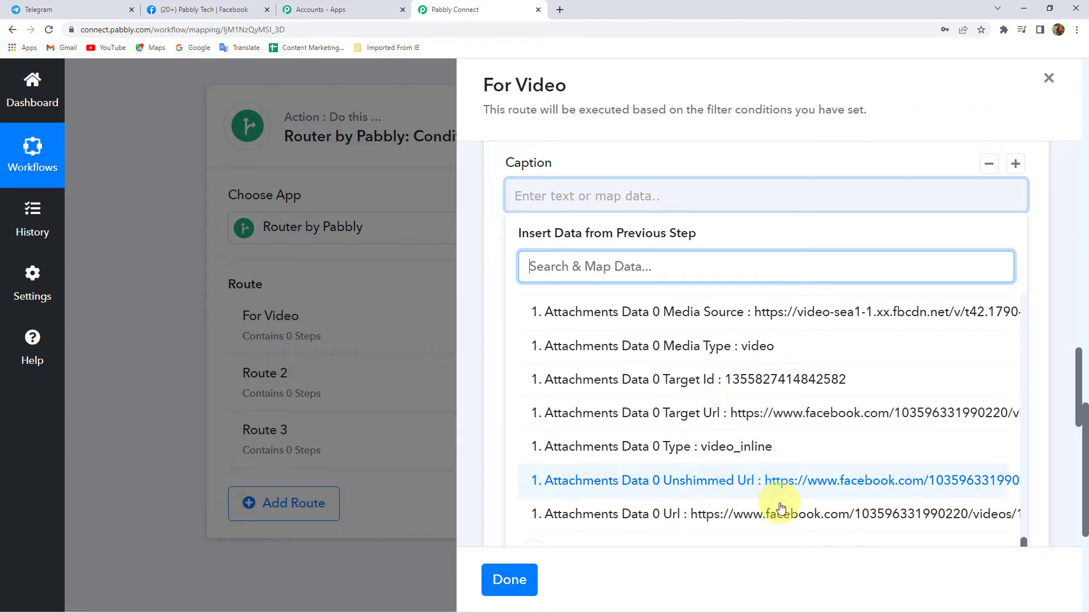
scroll(756, 437, "down", 2)
scroll(679, 396, "up", 6)
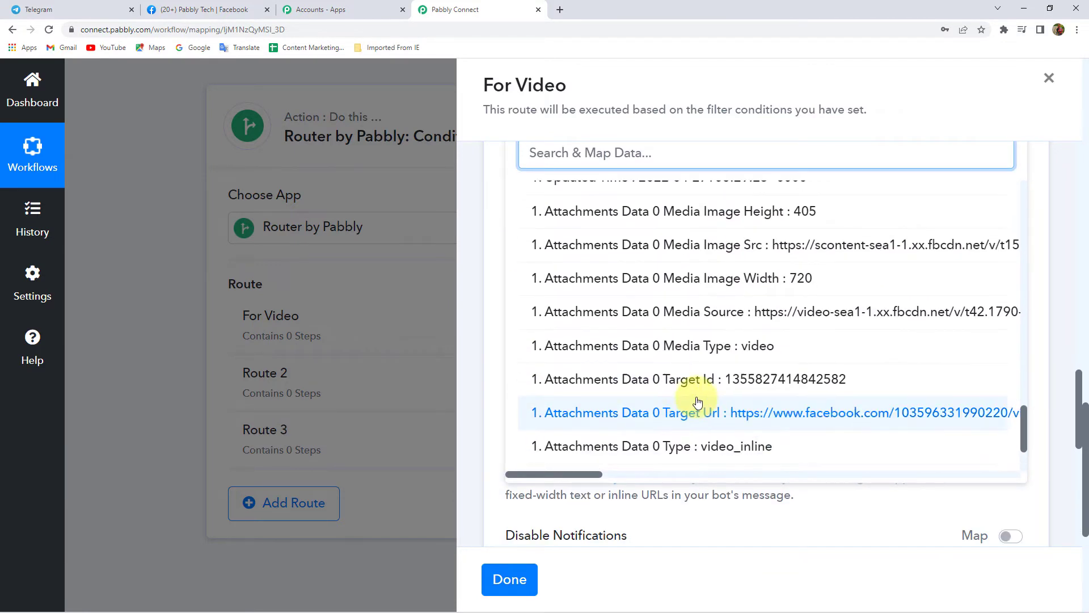
scroll(698, 396, "up", 6)
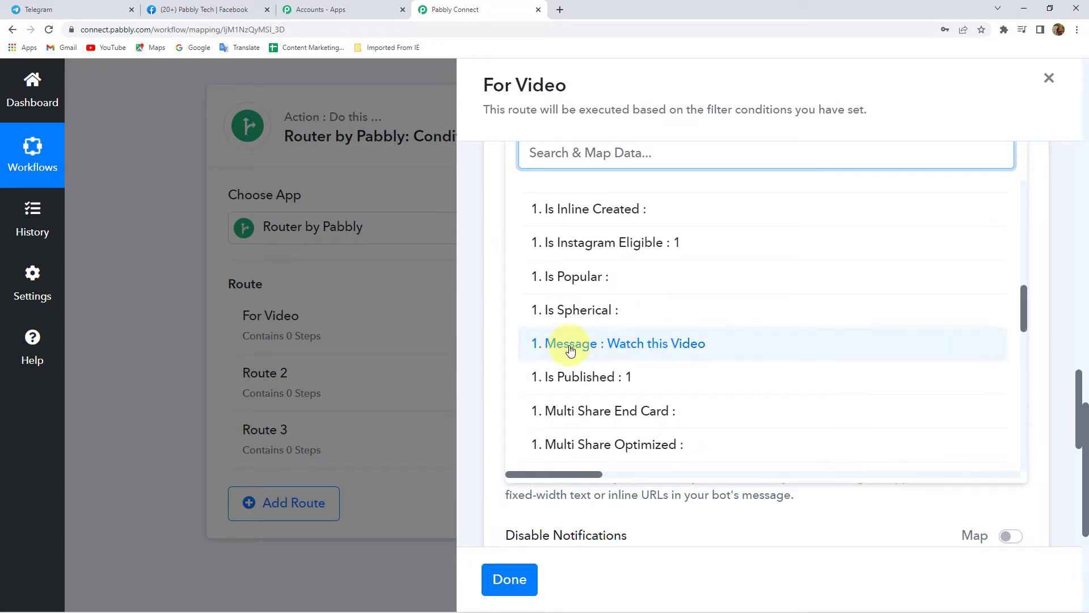
left_click(704, 349)
left_click(474, 229)
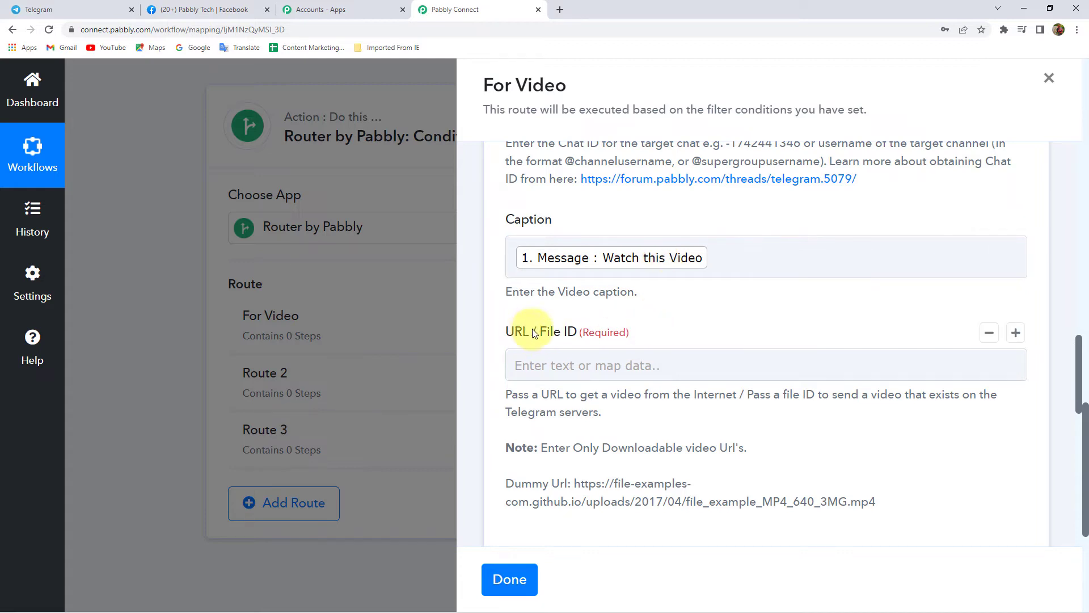
Search the New Post data for "media" and map URL / File ID to Attachments Data 0 Media Source
scroll(494, 324, "down", 1)
left_click(585, 313)
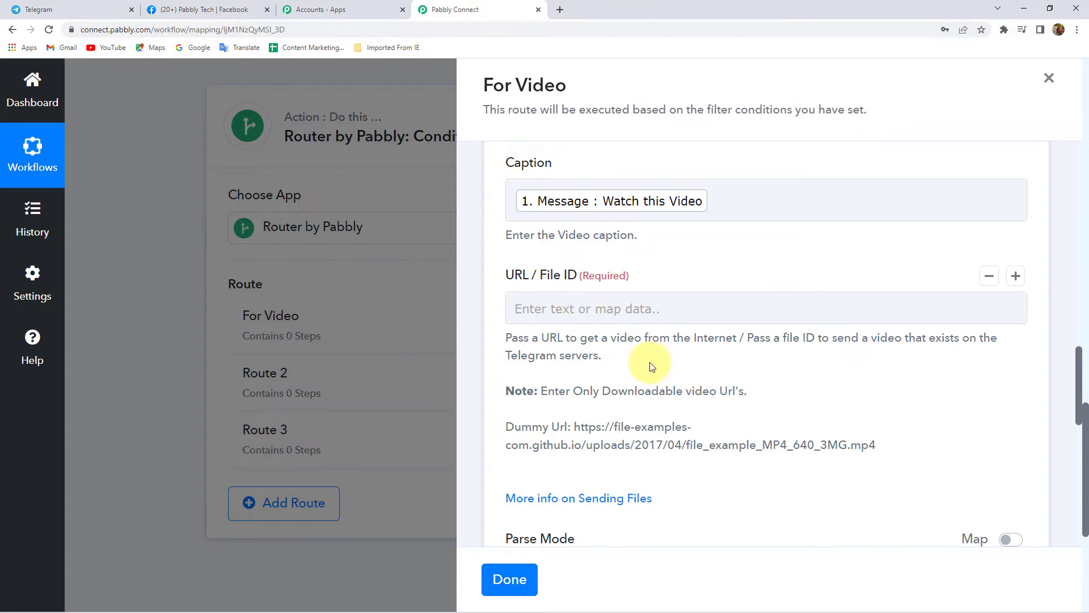
left_click(609, 307)
scroll(503, 365, "down", 1)
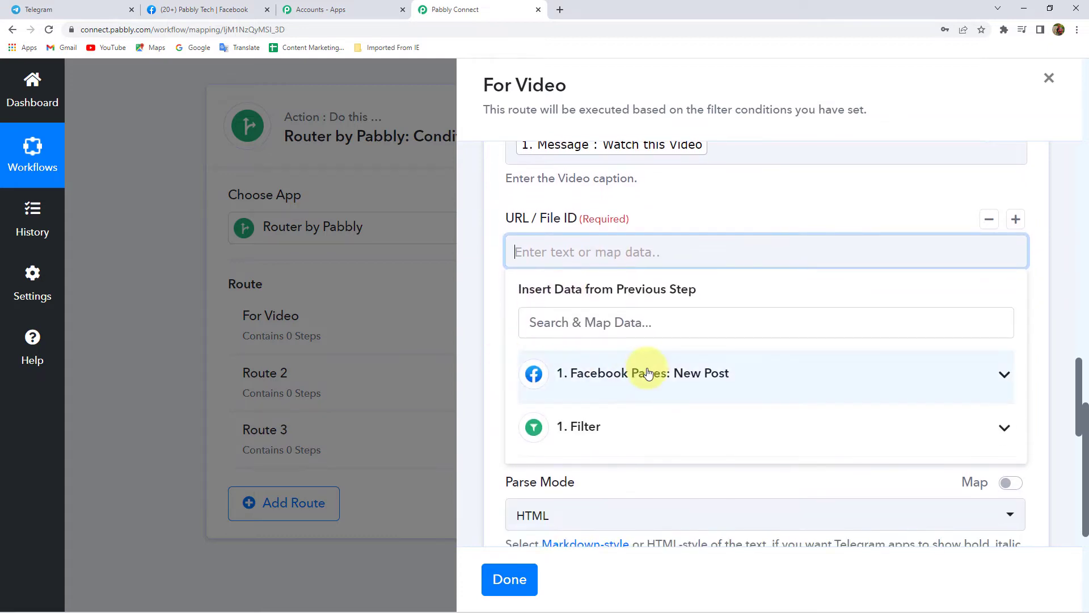
left_click(616, 384)
scroll(499, 382, "down", 1)
left_click(581, 258)
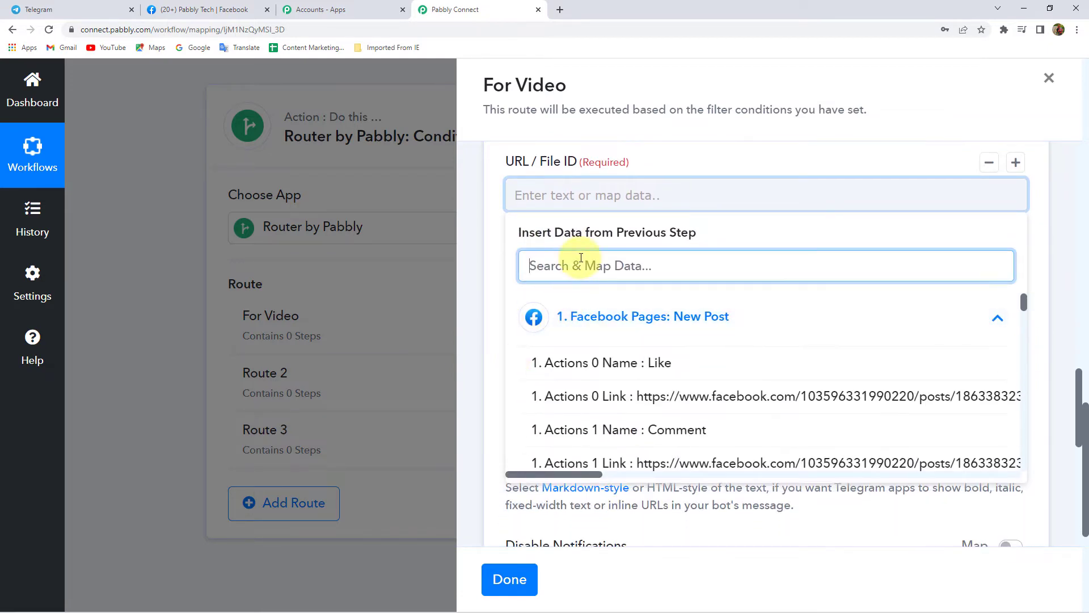
type("medias")
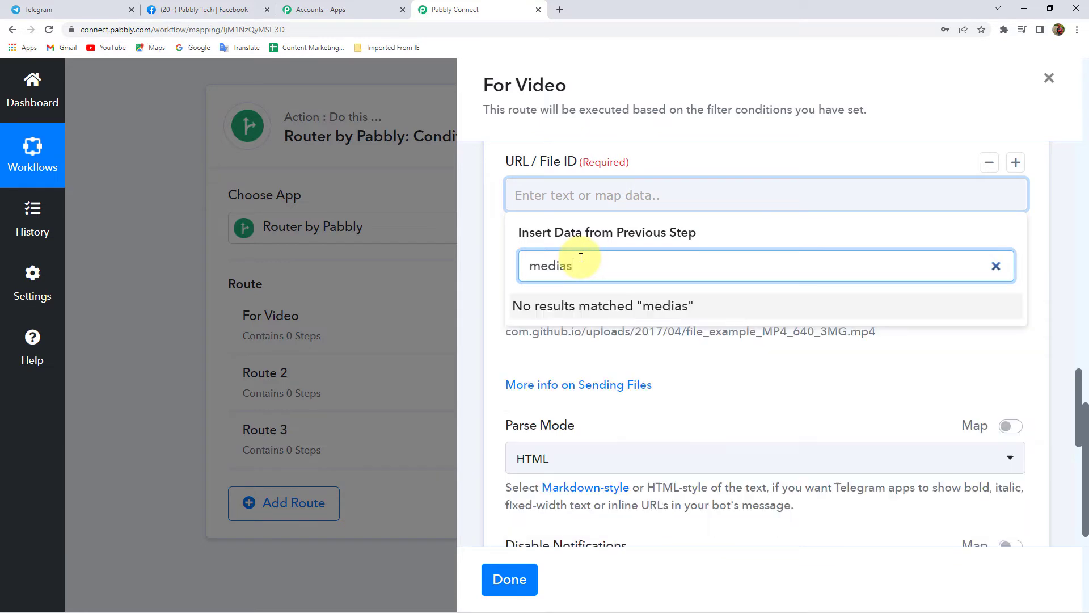
key("BackSpace")
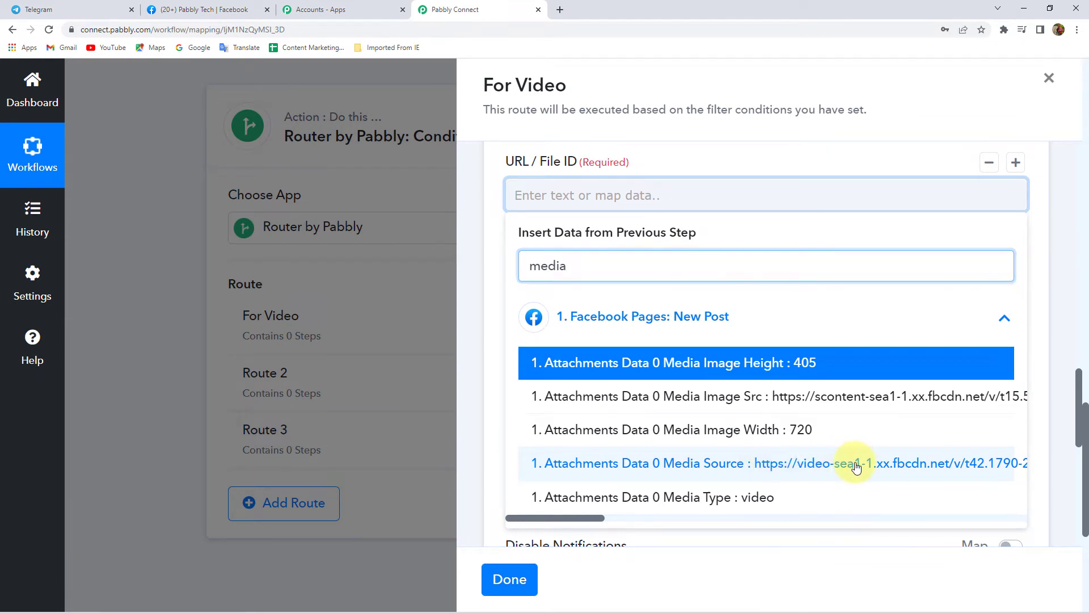
left_click(848, 464)
left_click(492, 238)
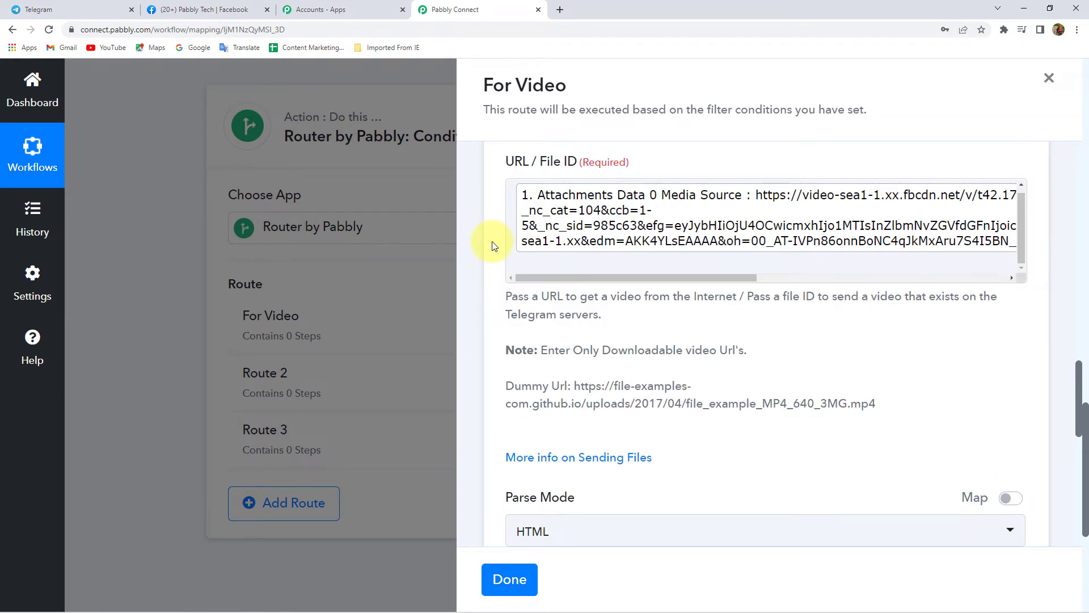
Review the remaining video settings, keeping Parse Mode at HTML and Disable Notifications set to No
scroll(491, 244, "up", 2)
scroll(492, 255, "down", 3)
scroll(493, 263, "down", 5)
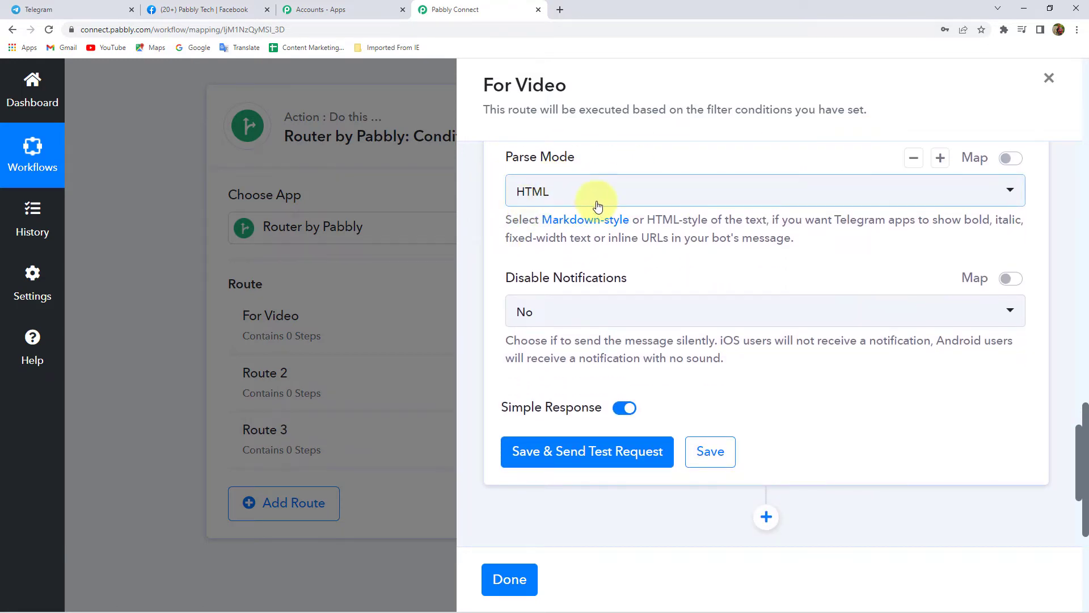
scroll(570, 262, "down", 1)
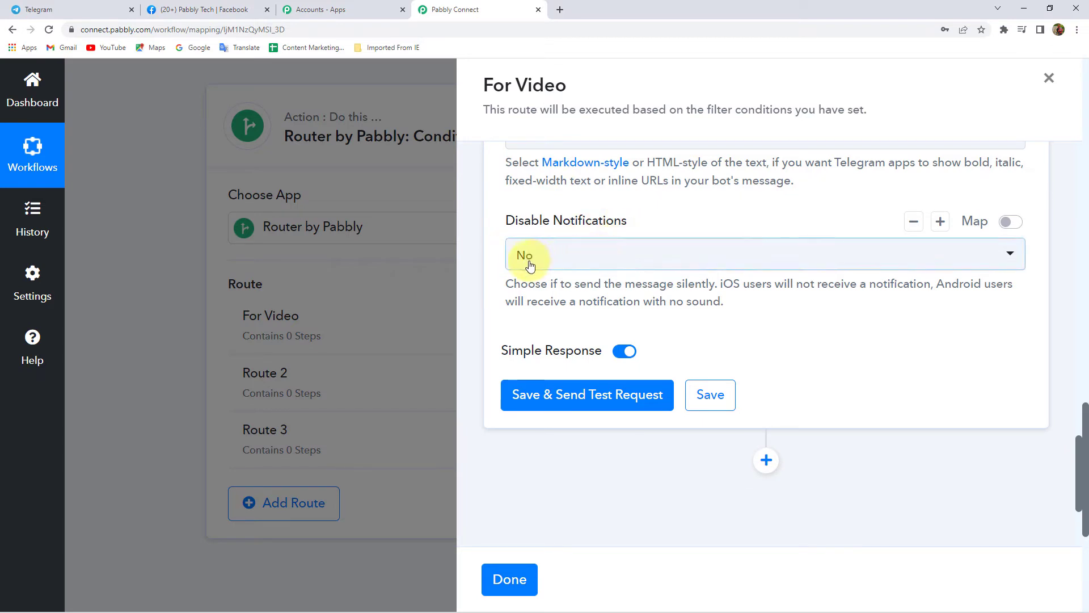
left_click(588, 259)
left_click(509, 327)
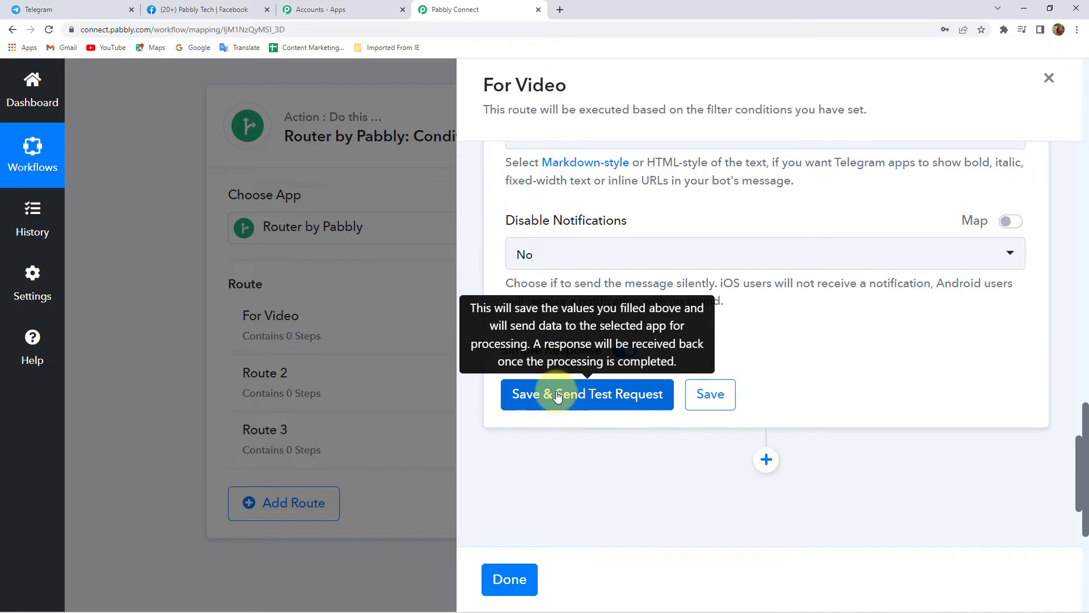
View the Telegram group before testing, return to Pabbly Connect, save the video action and send a test request, and review its response
left_click(73, 8)
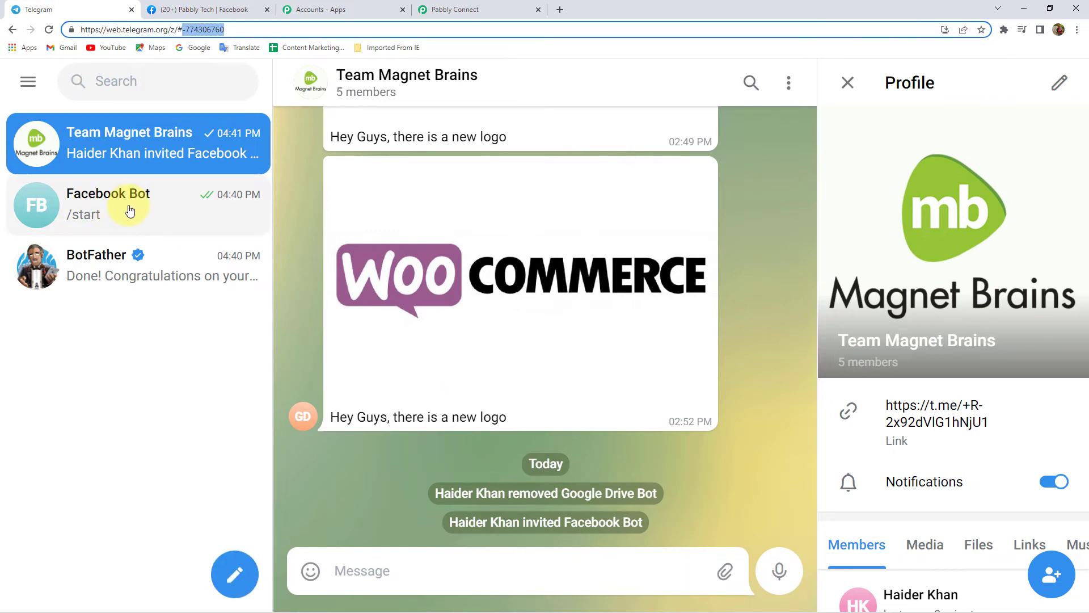
left_click(456, 9)
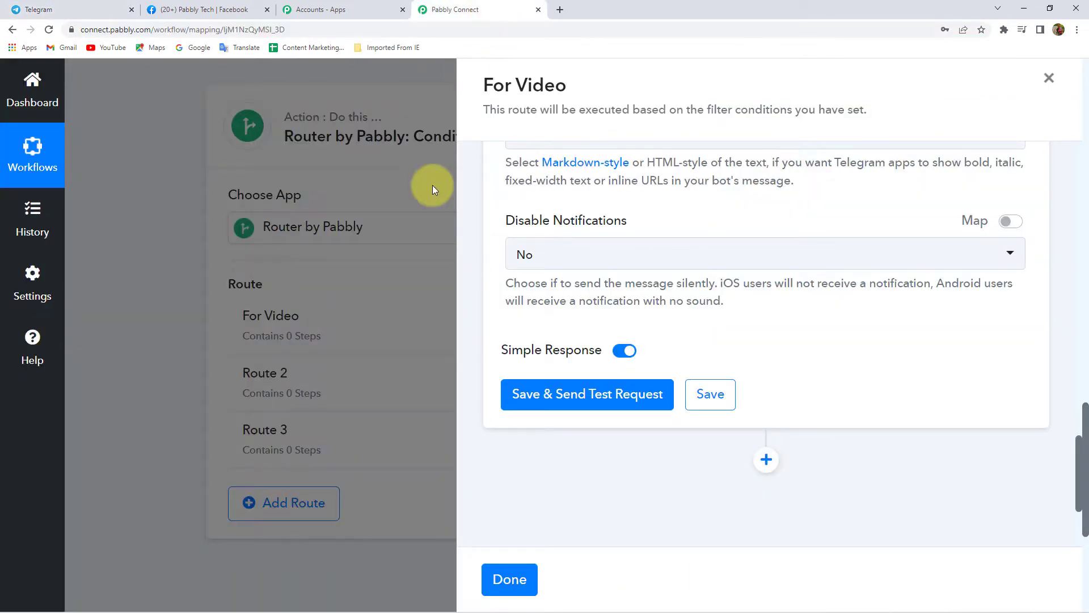
left_click(580, 396)
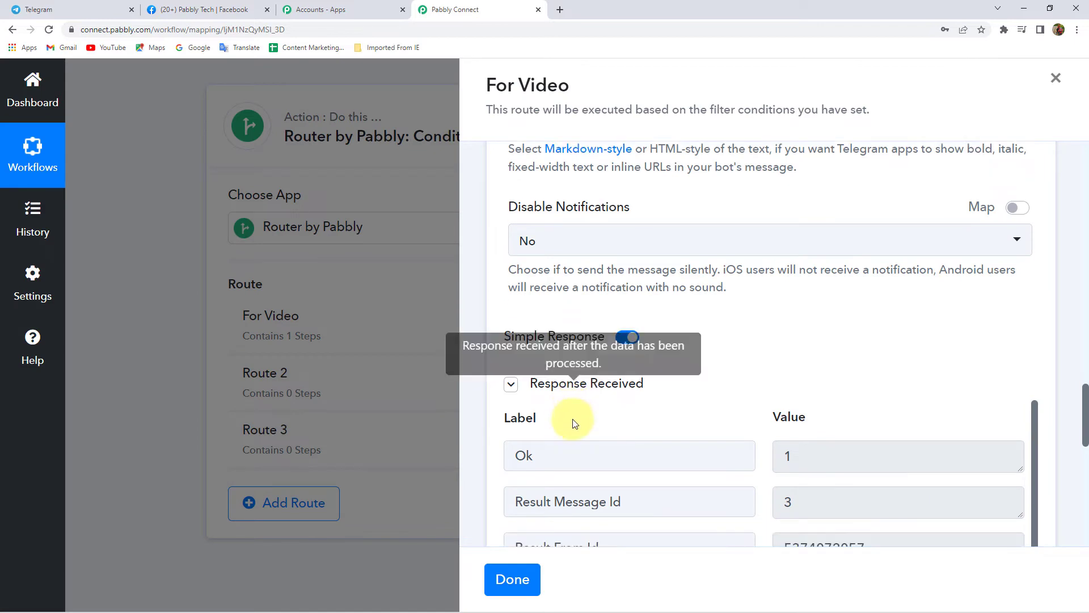
scroll(580, 403, "down", 4)
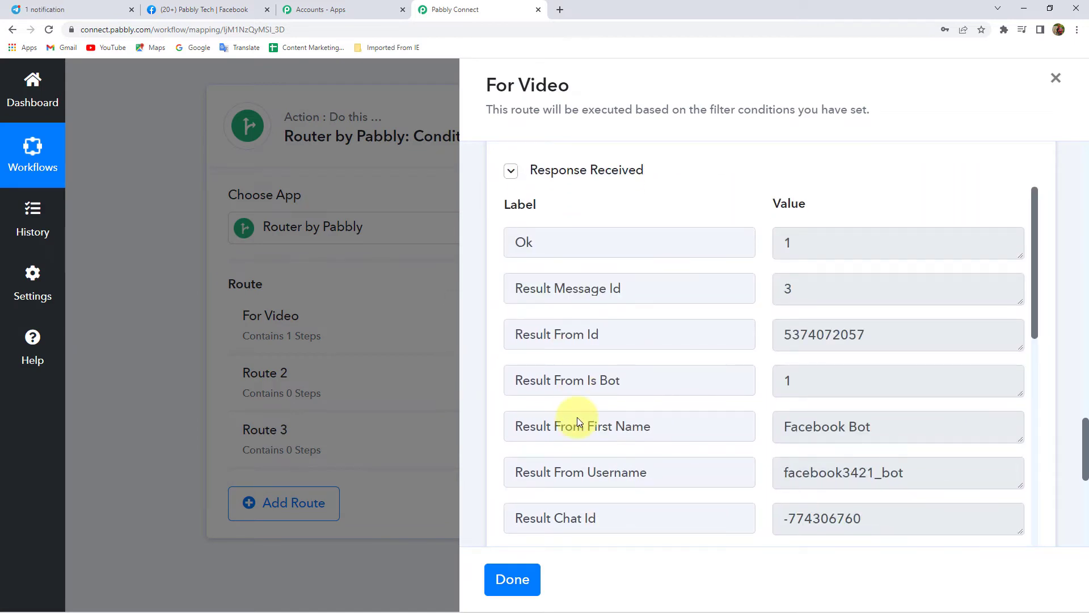
Check the test video and its caption in the Team Magnet Brains group on Telegram and return to Pabbly Connect
left_click(18, 13)
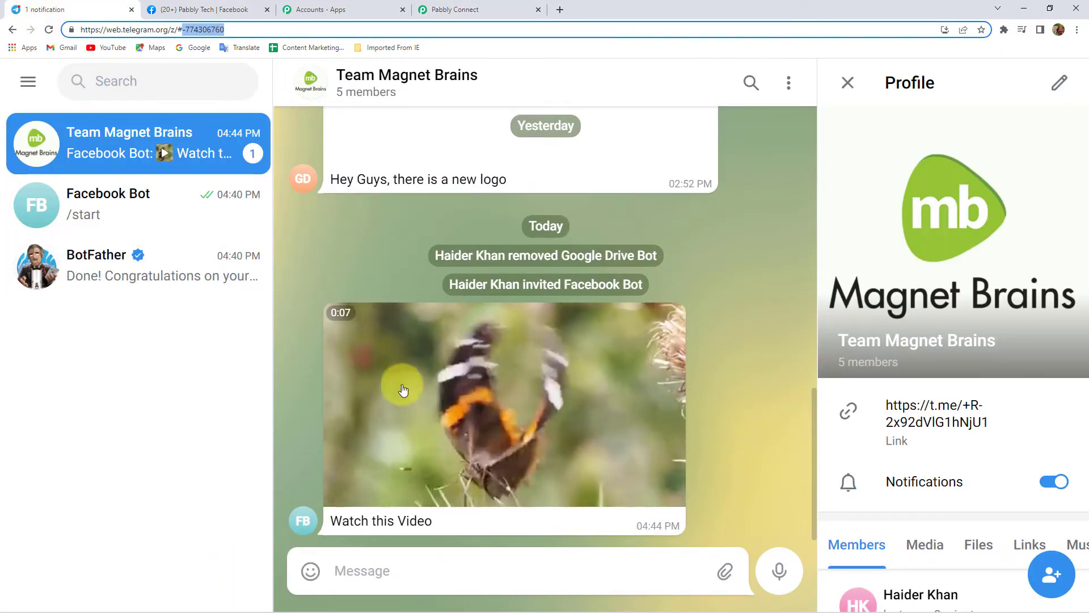
left_click_drag(333, 520, 418, 519)
left_click(408, 507)
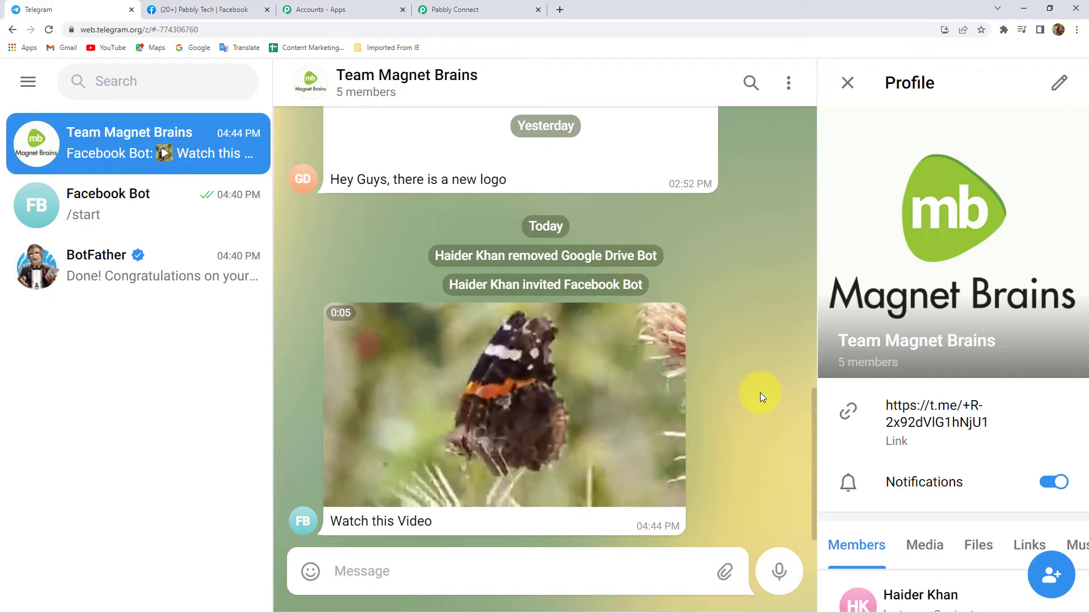
left_click(435, 7)
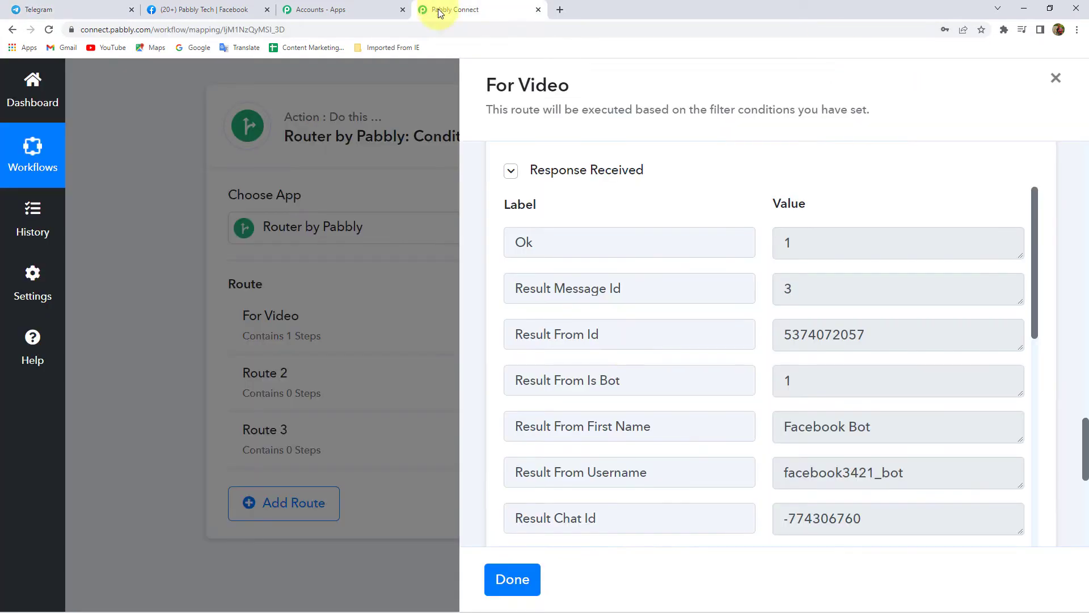
Finish editing the For Video route, check the posted video in the Telegram group, and return to Pabbly Connect
left_click(516, 582)
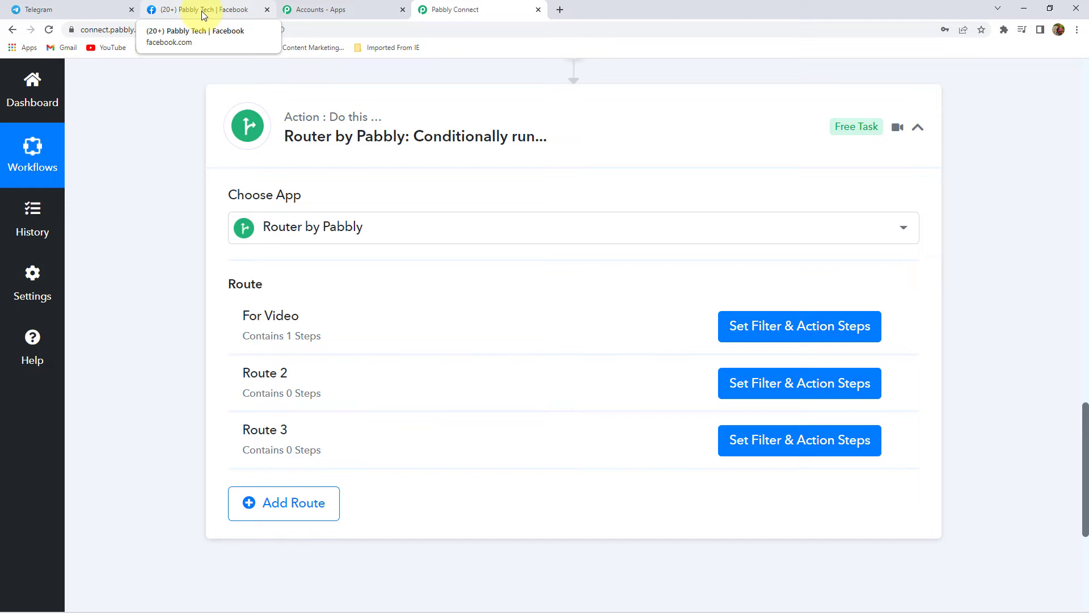
left_click(51, 10)
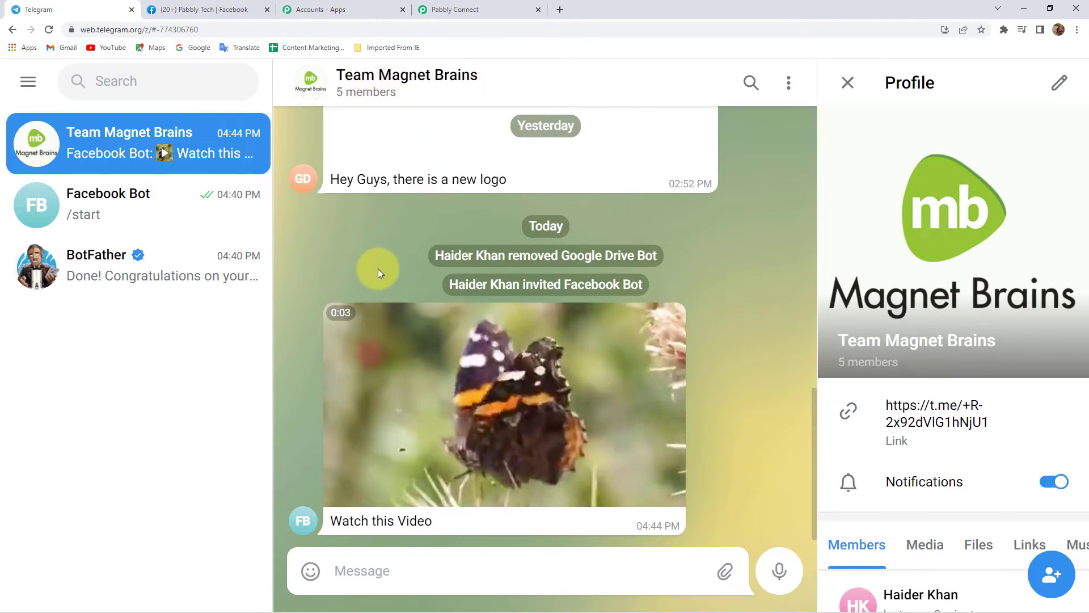
left_click(448, 9)
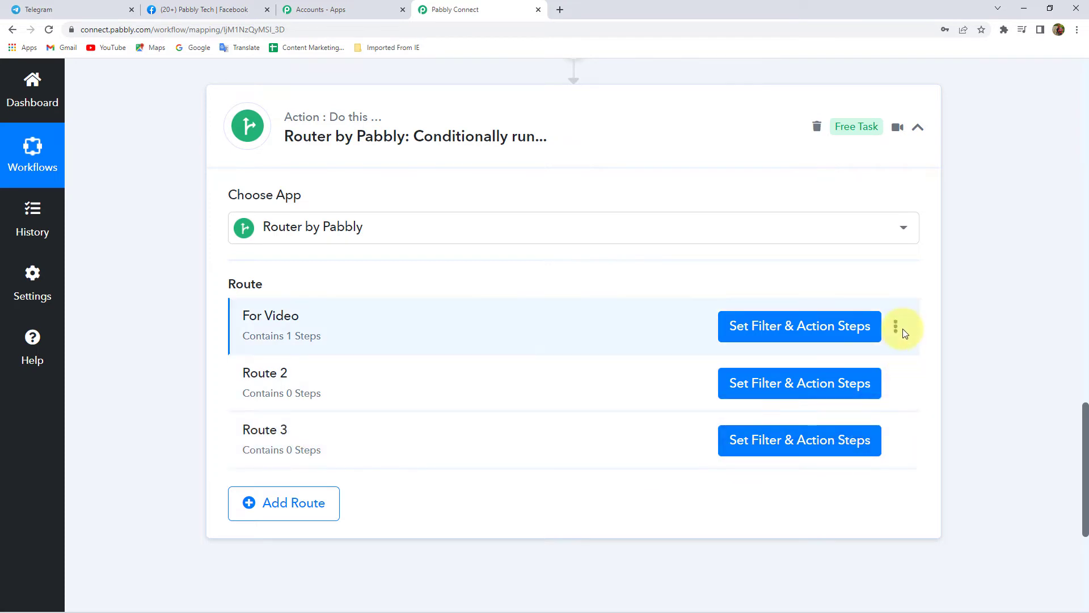
Delete the empty routes Route 2 and Route 3 from the router, confirming each deletion
left_click(896, 383)
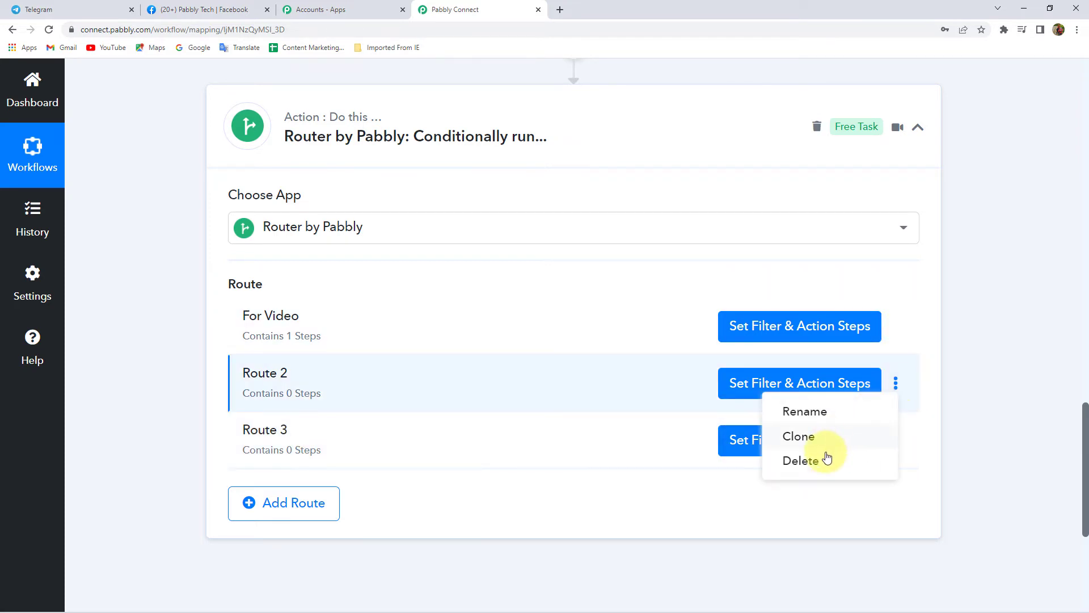
left_click(824, 461)
left_click(525, 412)
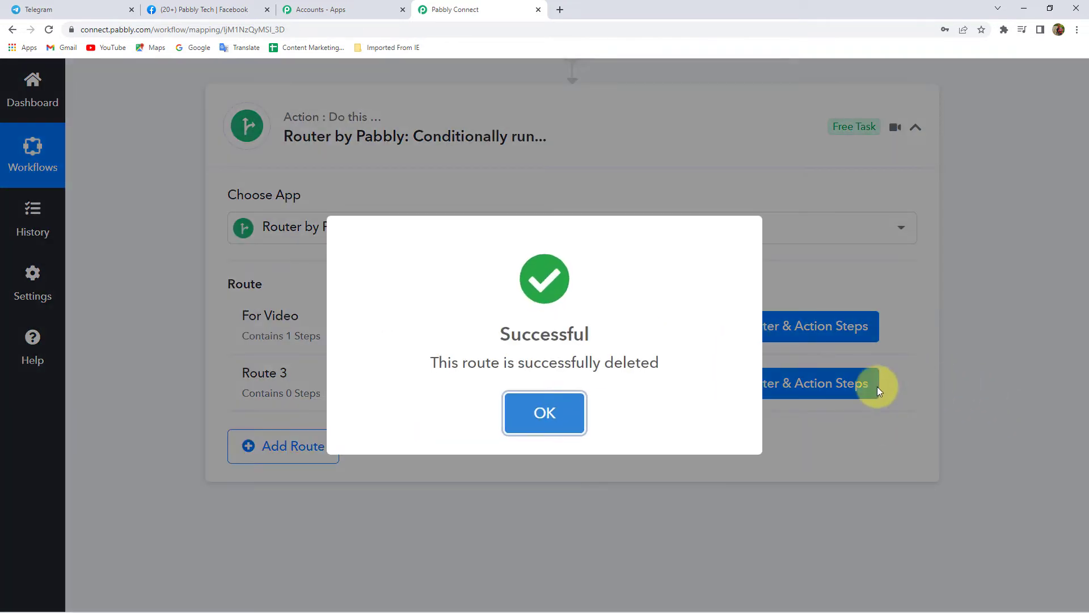
left_click(541, 411)
left_click(895, 383)
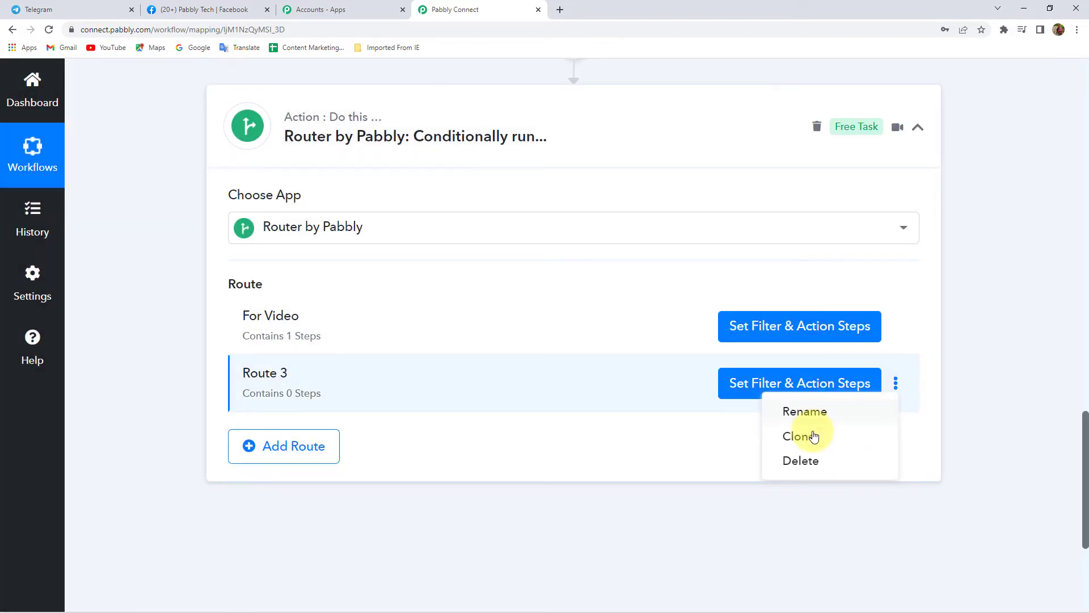
left_click(813, 460)
left_click(499, 414)
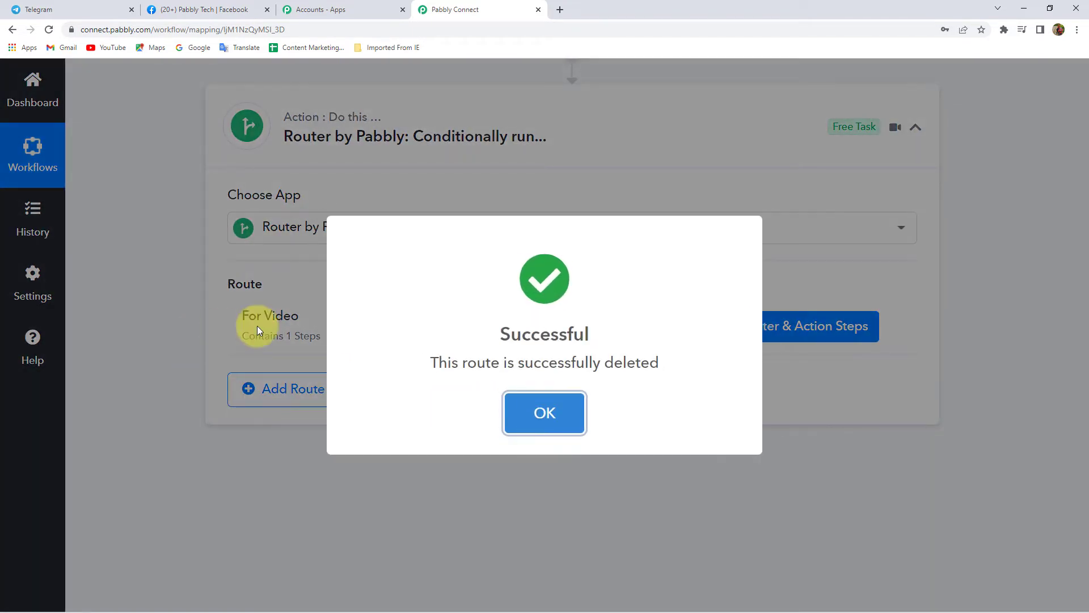
left_click(568, 434)
Clone the For Video route twice in the router, confirming each copy
left_click(895, 326)
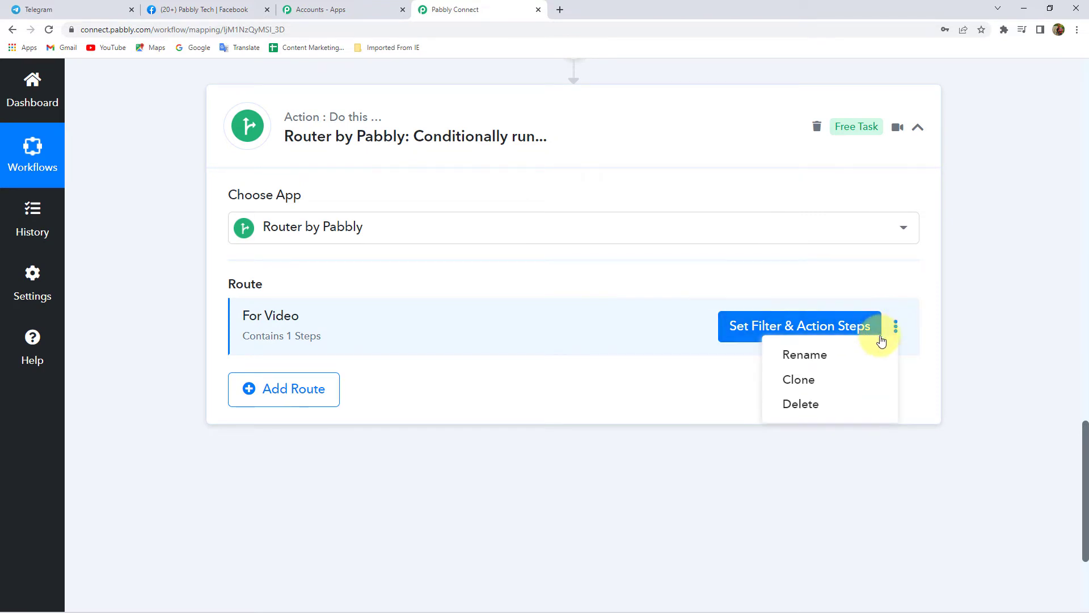
left_click(825, 378)
left_click(492, 423)
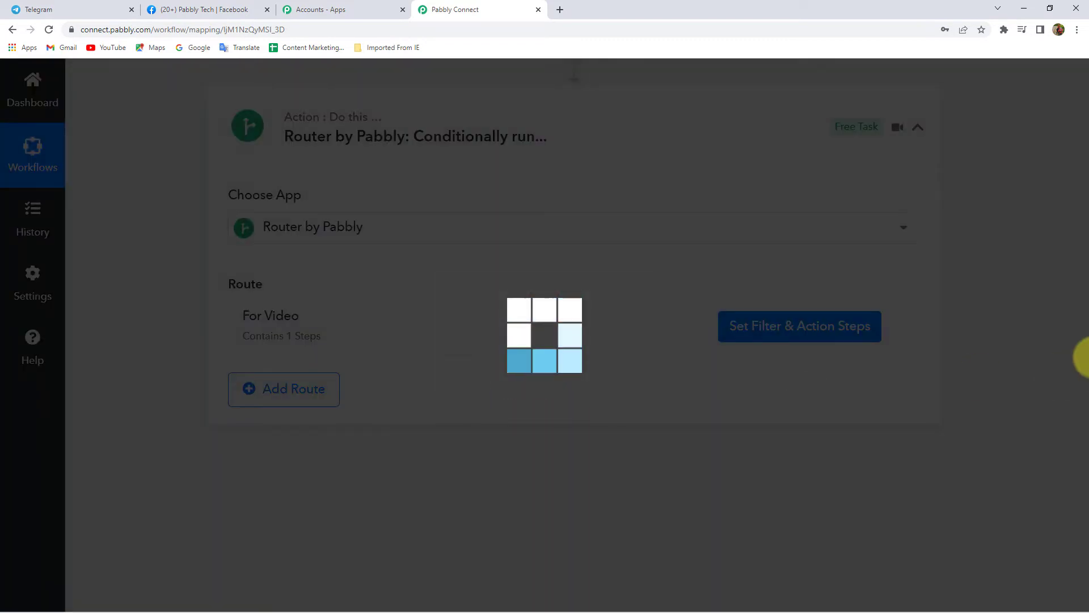
left_click(546, 415)
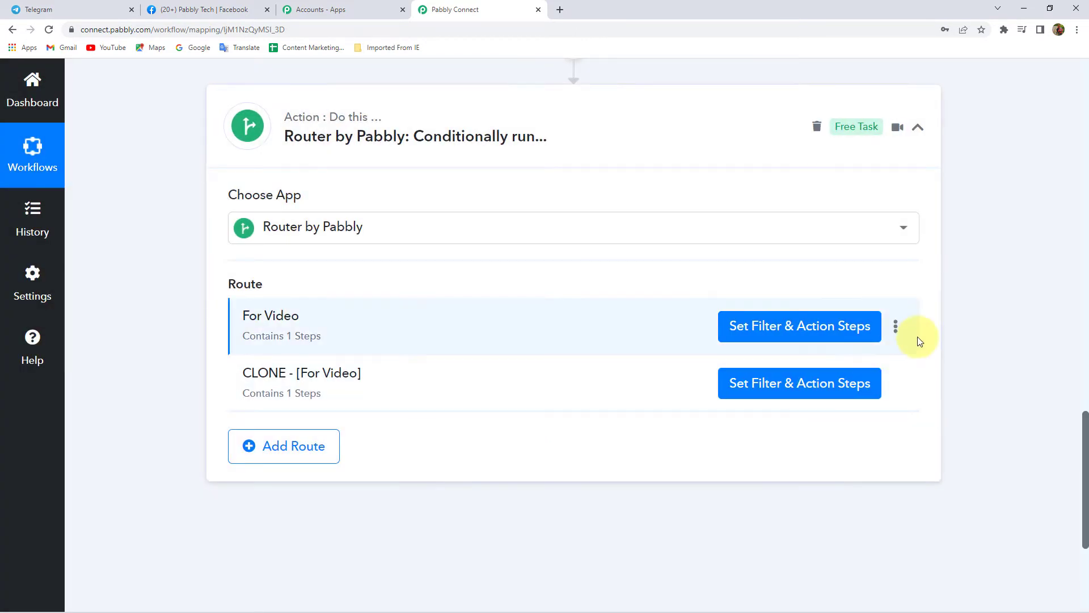
left_click(896, 328)
left_click(812, 378)
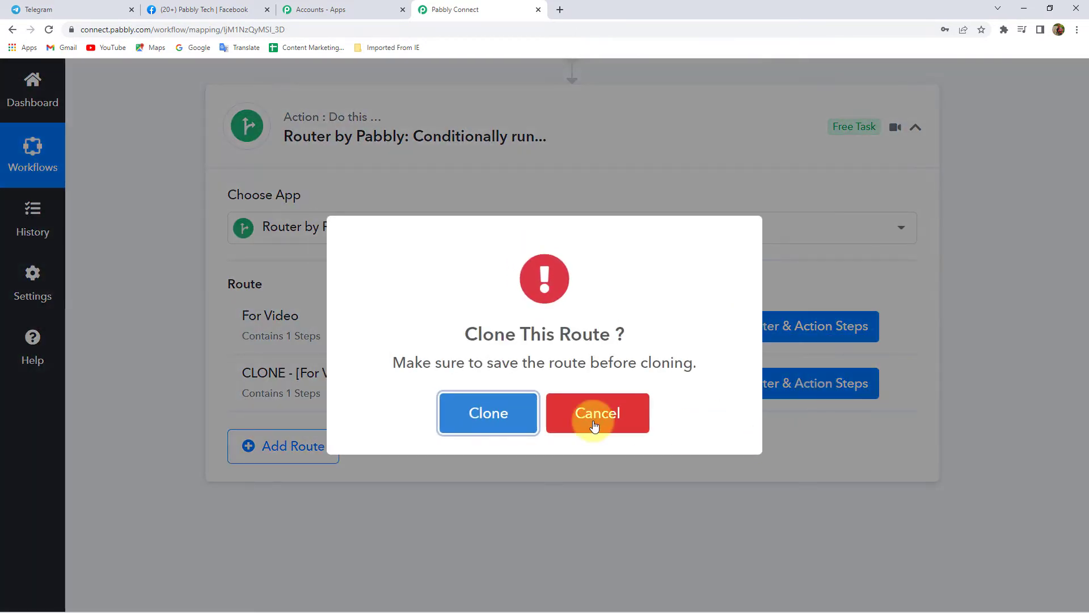
left_click(482, 415)
left_click(520, 413)
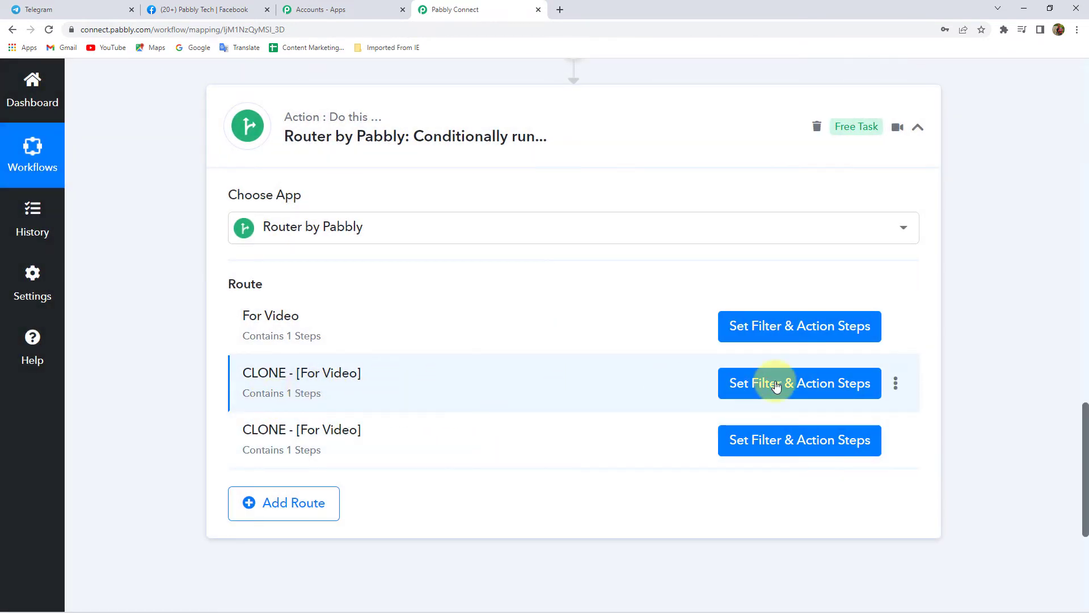
Rename the first cloned route as "For Image"
left_click(896, 383)
left_click(836, 409)
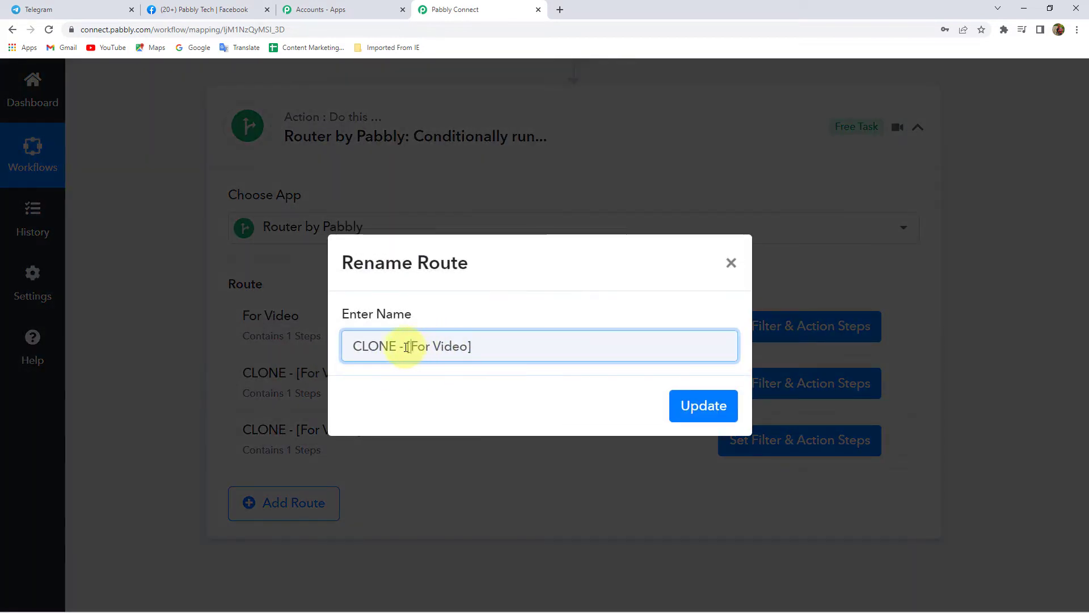
key("BackSpace")
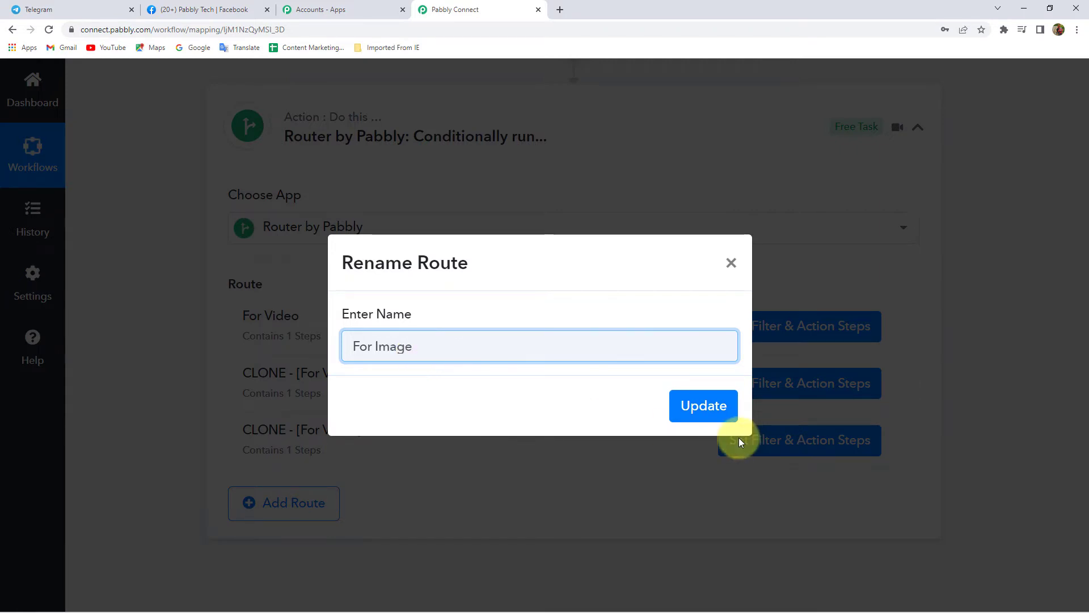
left_click(705, 404)
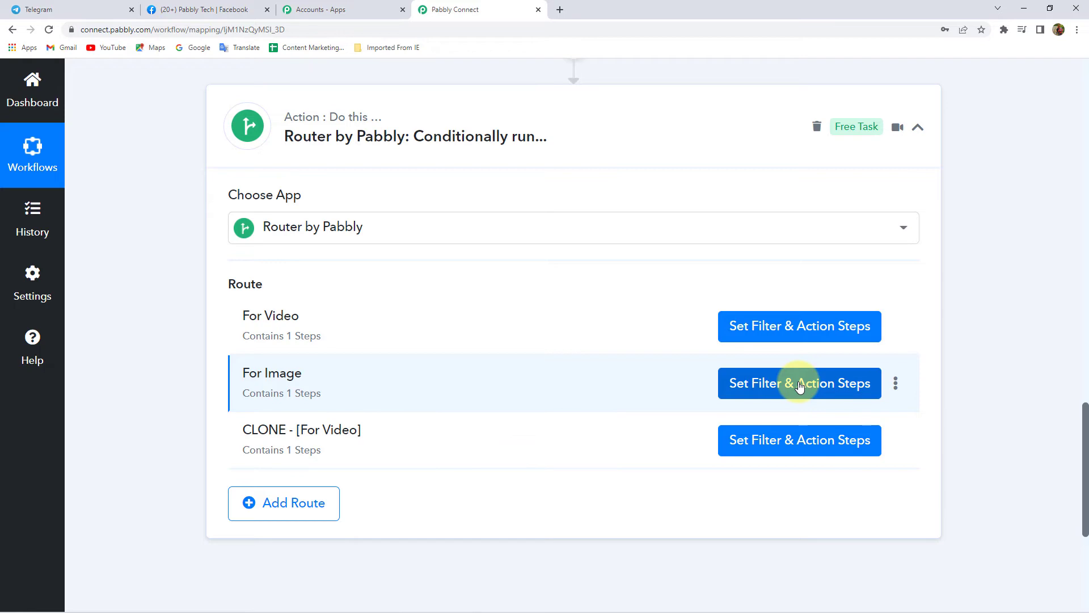
Switch to the Pabbly Tech Facebook page and examine the latest image post and its caption
left_click(210, 13)
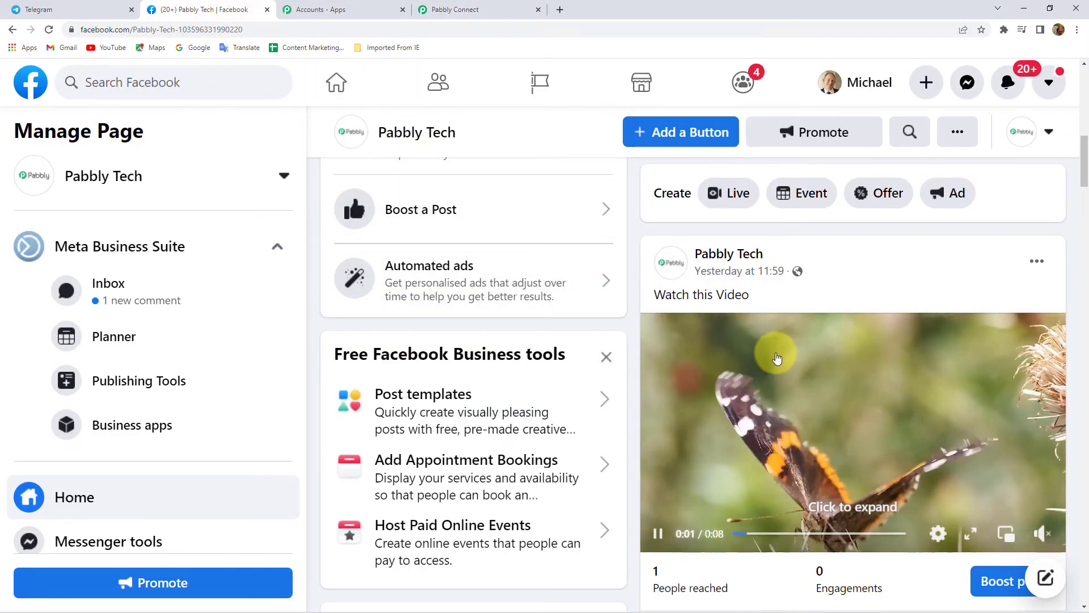
scroll(780, 363, "up", 2)
scroll(780, 363, "up", 6)
scroll(778, 360, "down", 8)
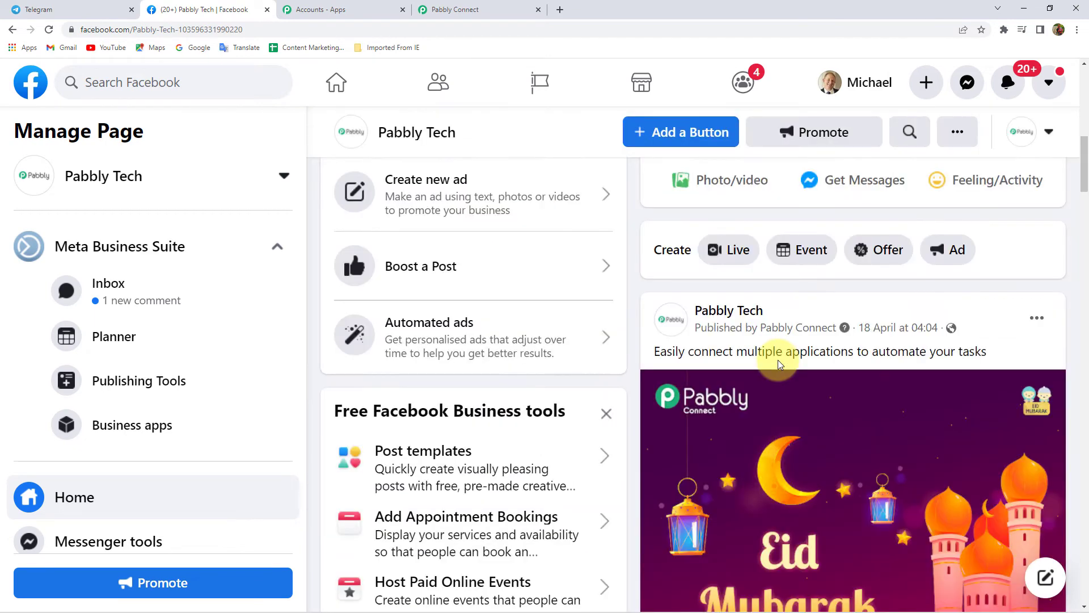
scroll(800, 379, "down", 3)
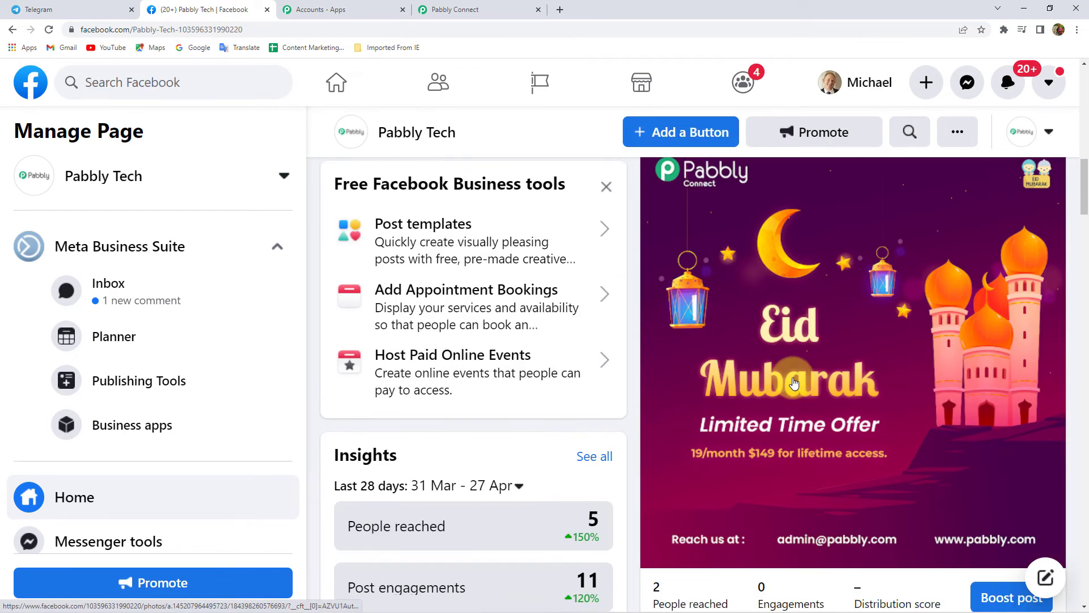
scroll(793, 384, "up", 6)
scroll(790, 382, "down", 3)
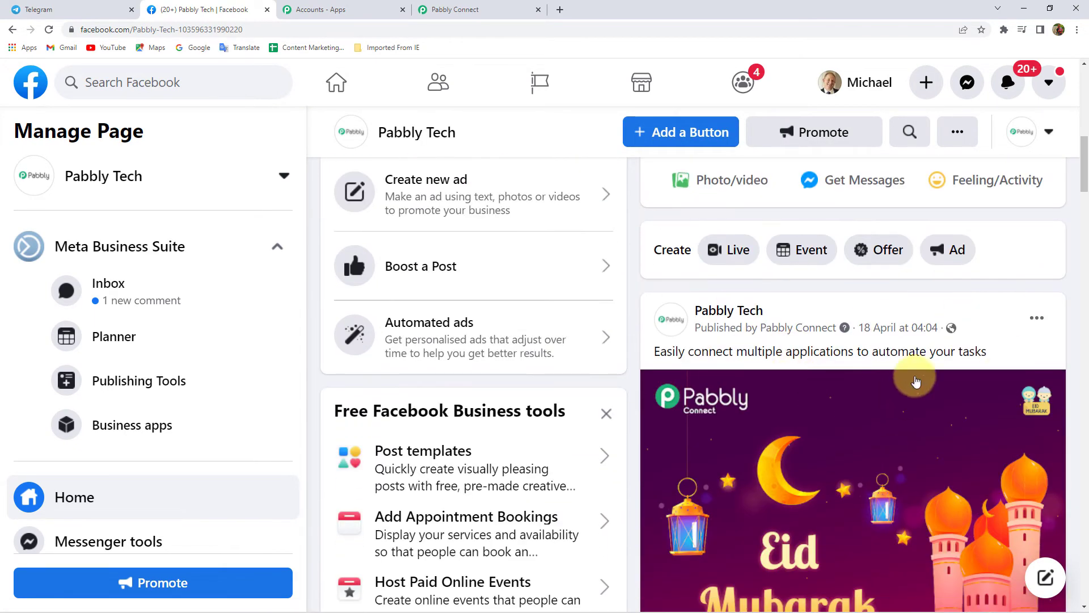
scroll(722, 426, "down", 4)
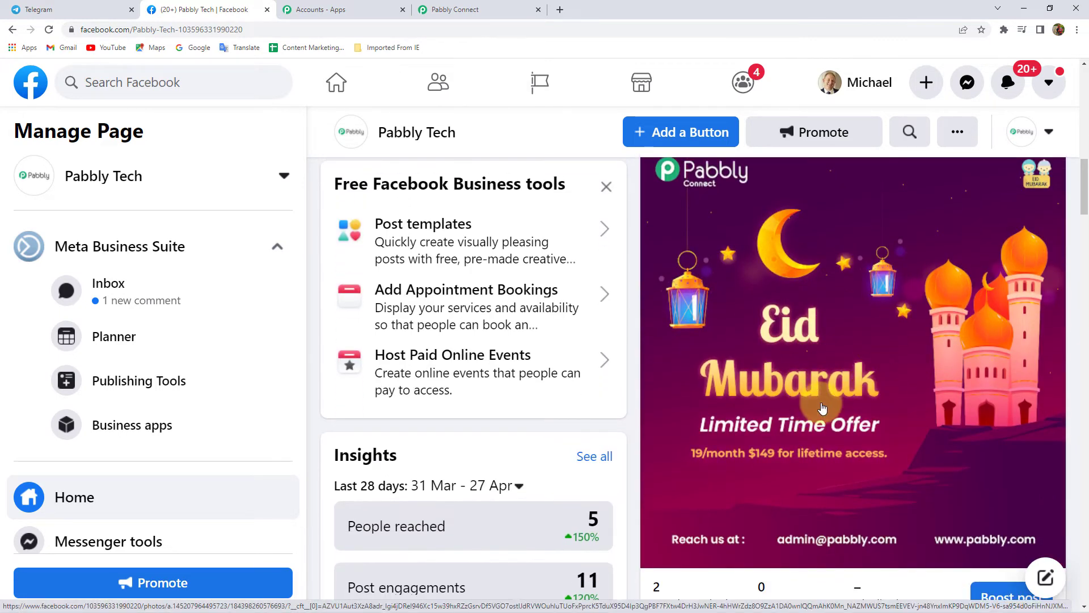
scroll(717, 281, "up", 2)
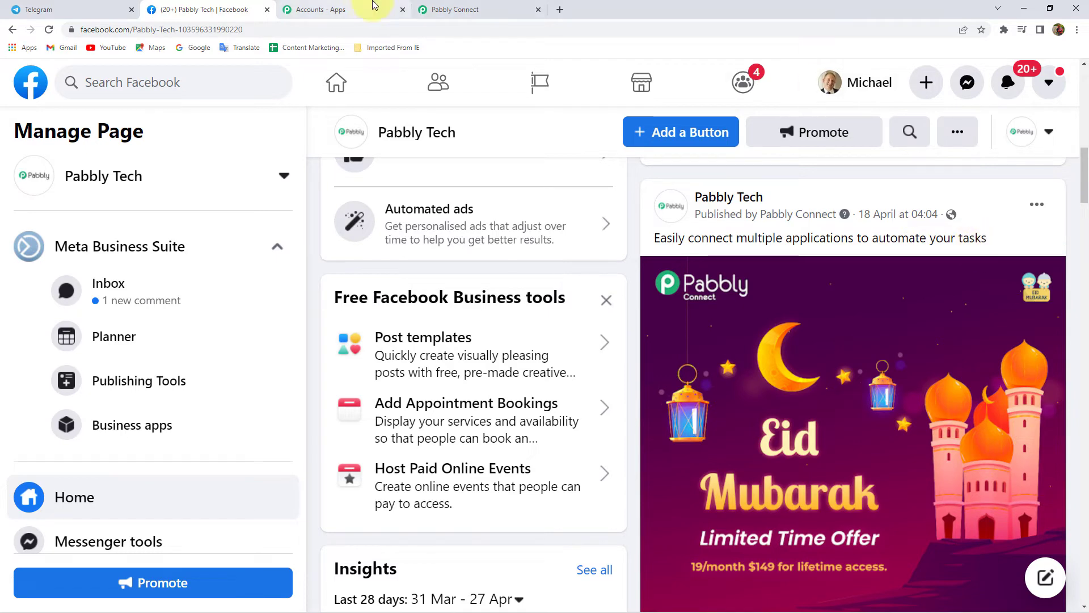
Return to Pabbly Connect and save and resend the test request of the step that retrieves the Facebook page posts
left_click(477, 7)
scroll(142, 312, "up", 14)
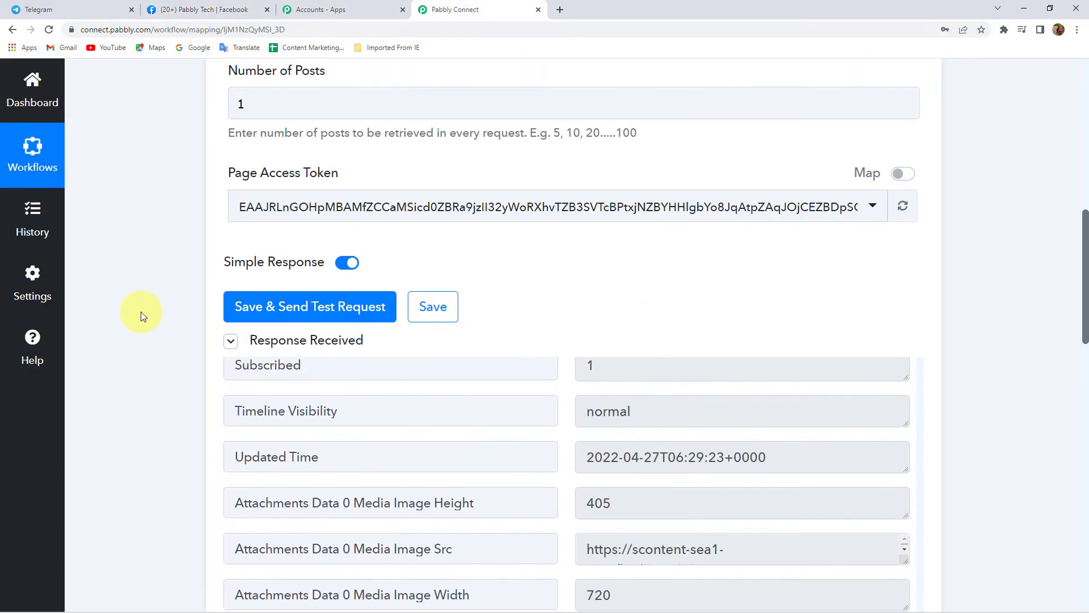
left_click(312, 306)
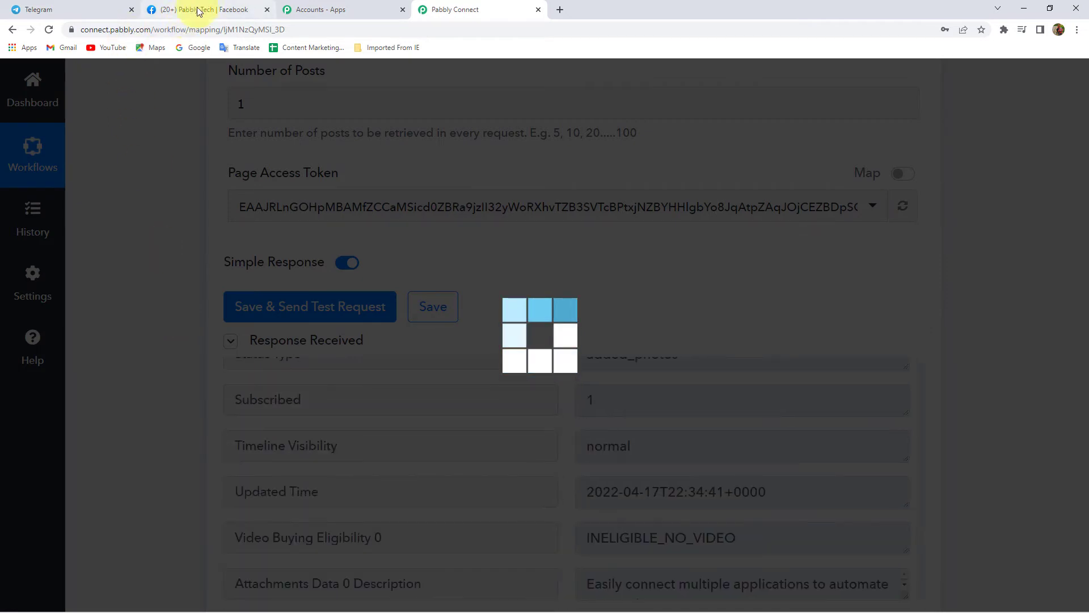
Examine the new response for the post's message, picture, status type and attachment media fields, enlarging the Message value to read it fully
scroll(989, 431, "down", 2)
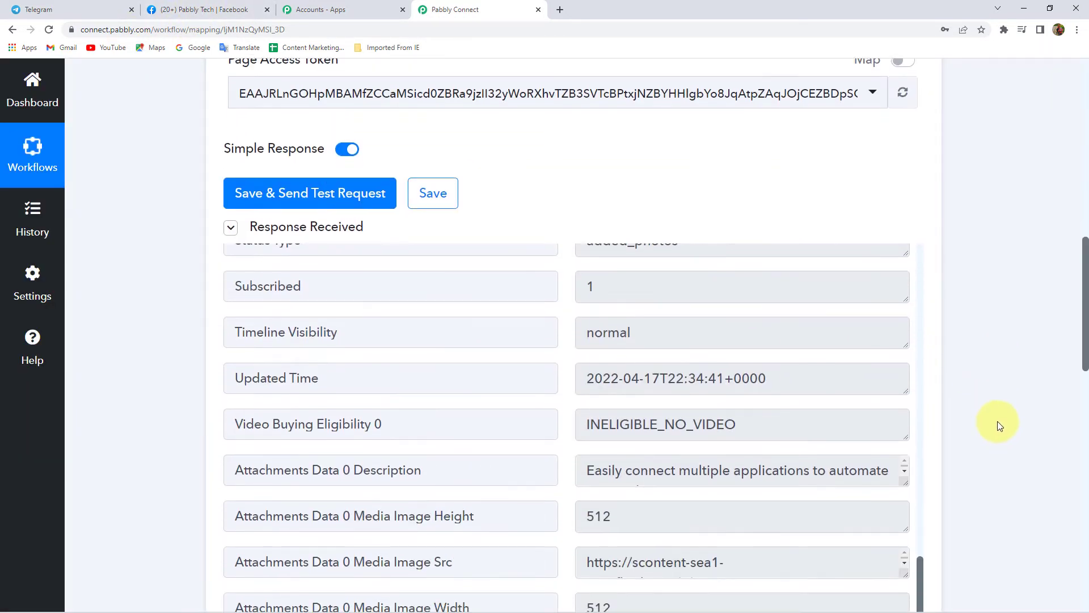
scroll(706, 498, "up", 15)
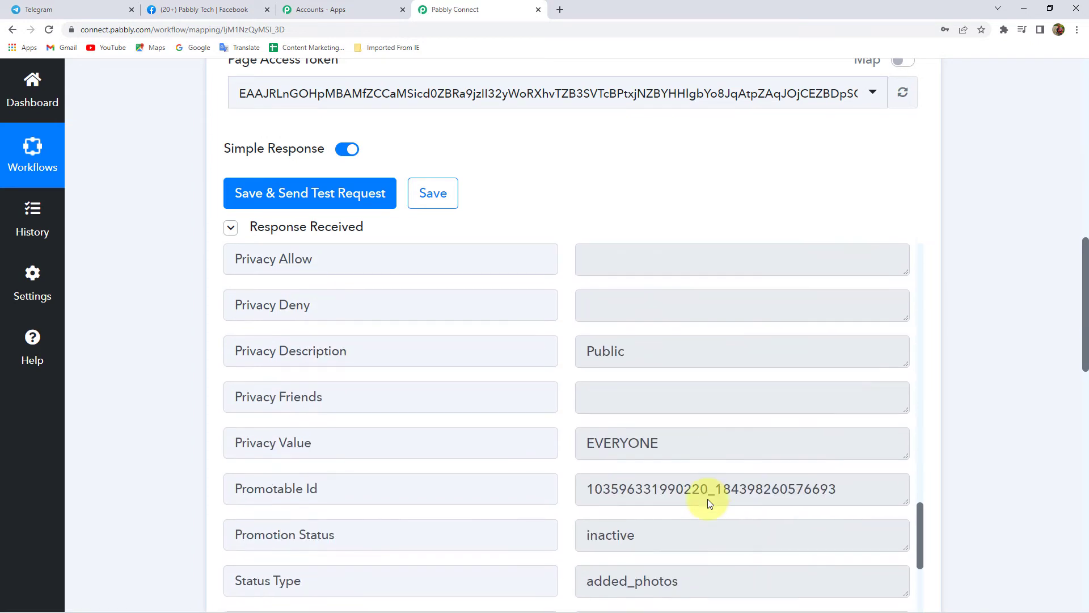
scroll(707, 499, "up", 1)
scroll(708, 496, "down", 3)
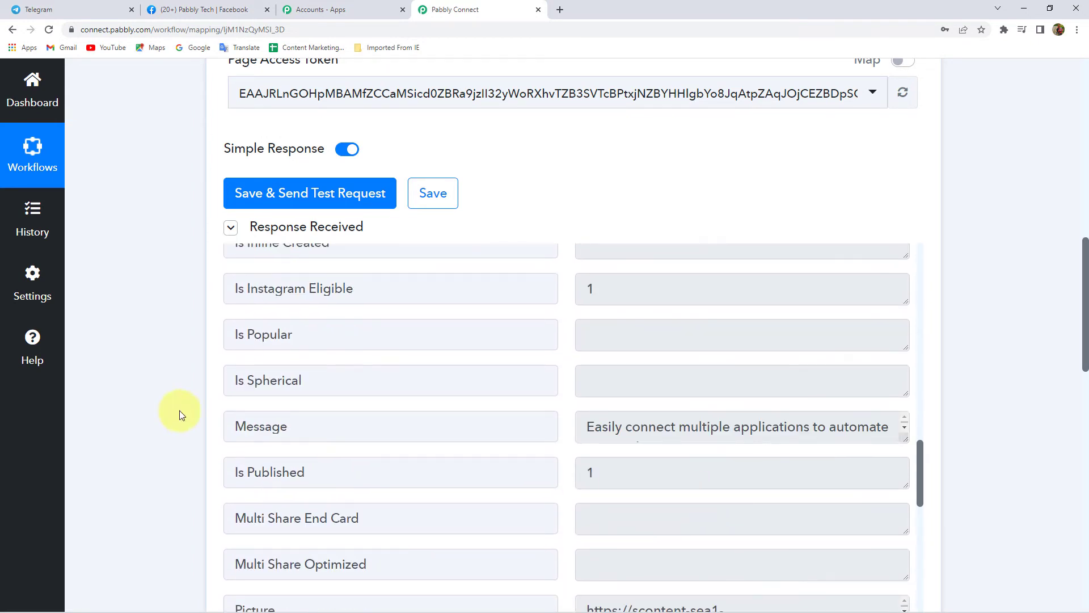
scroll(190, 418, "down", 3)
left_click_drag(902, 268, 907, 324)
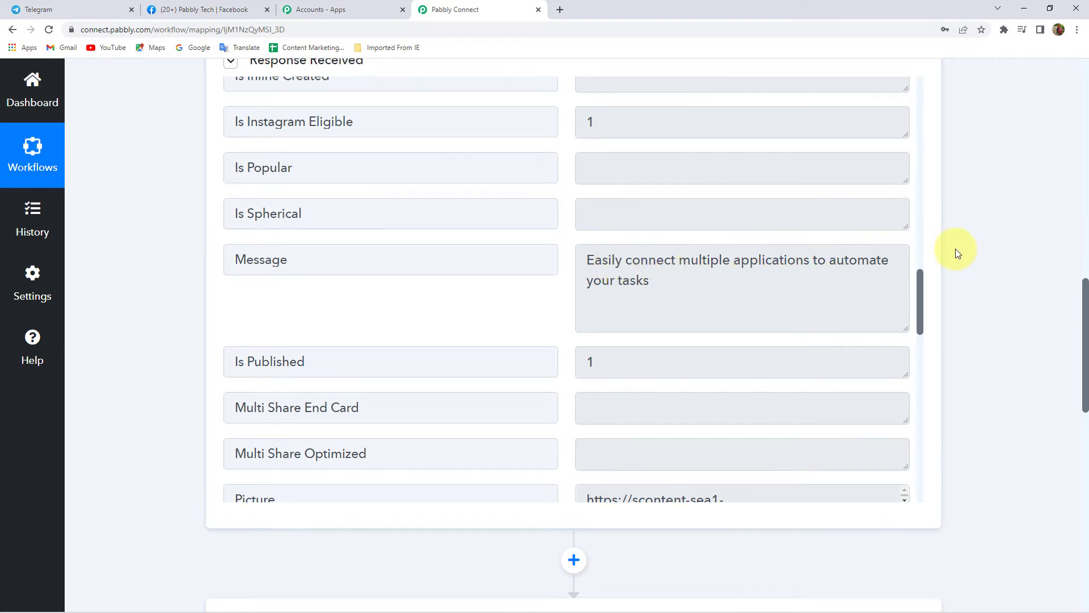
scroll(955, 253, "up", 2)
scroll(618, 340, "up", 10)
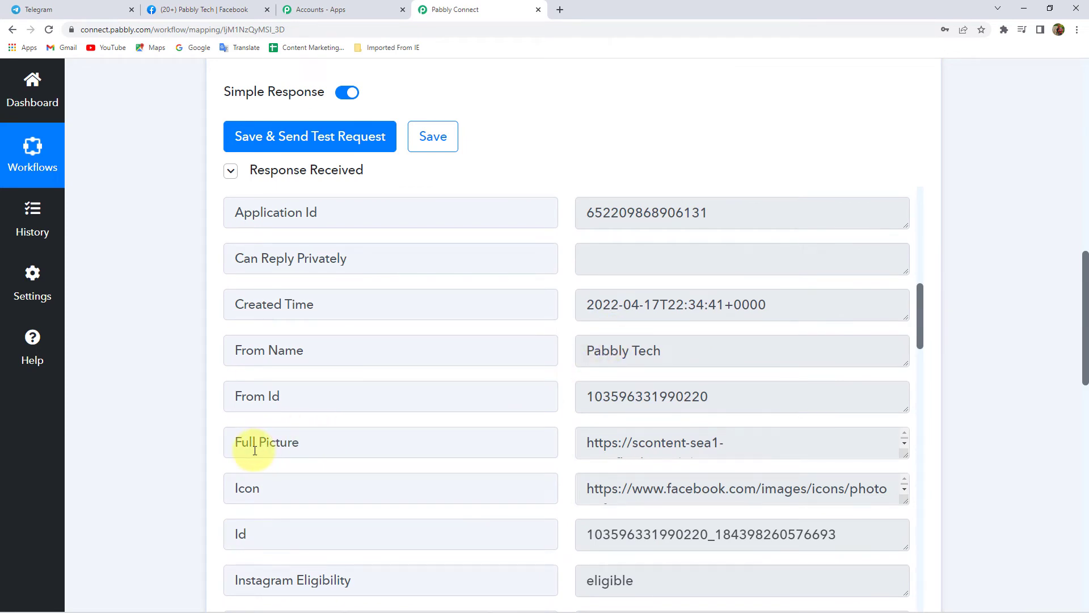
scroll(374, 449, "down", 10)
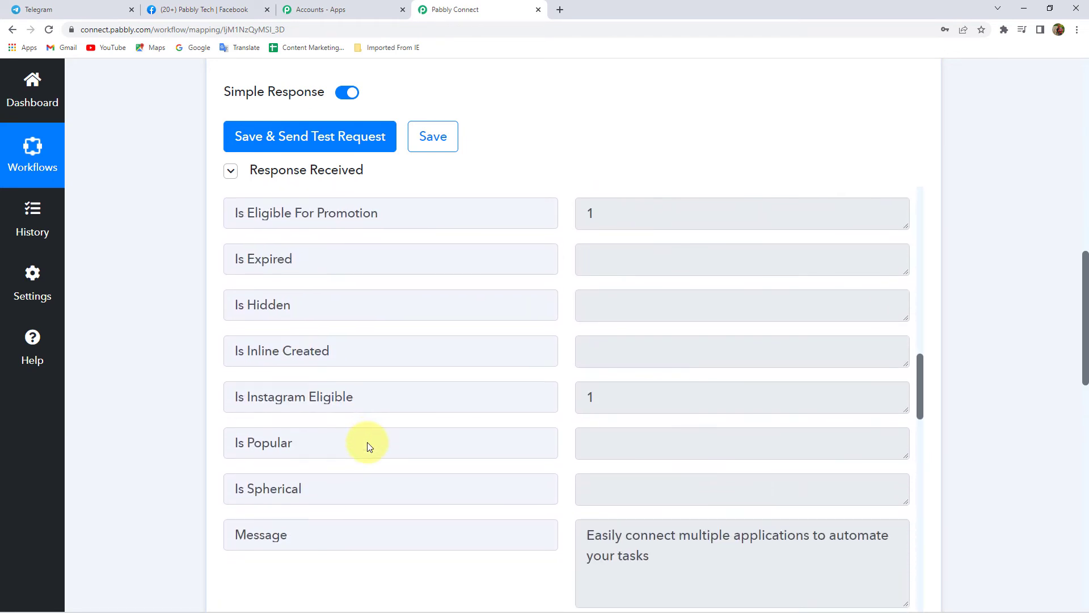
scroll(372, 355, "down", 10)
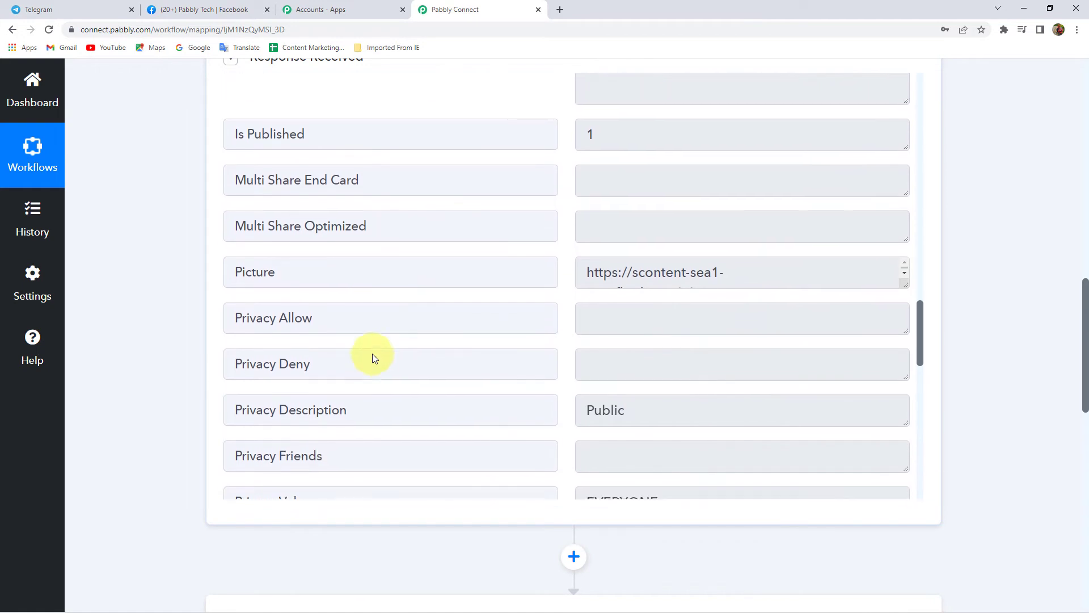
scroll(373, 355, "down", 8)
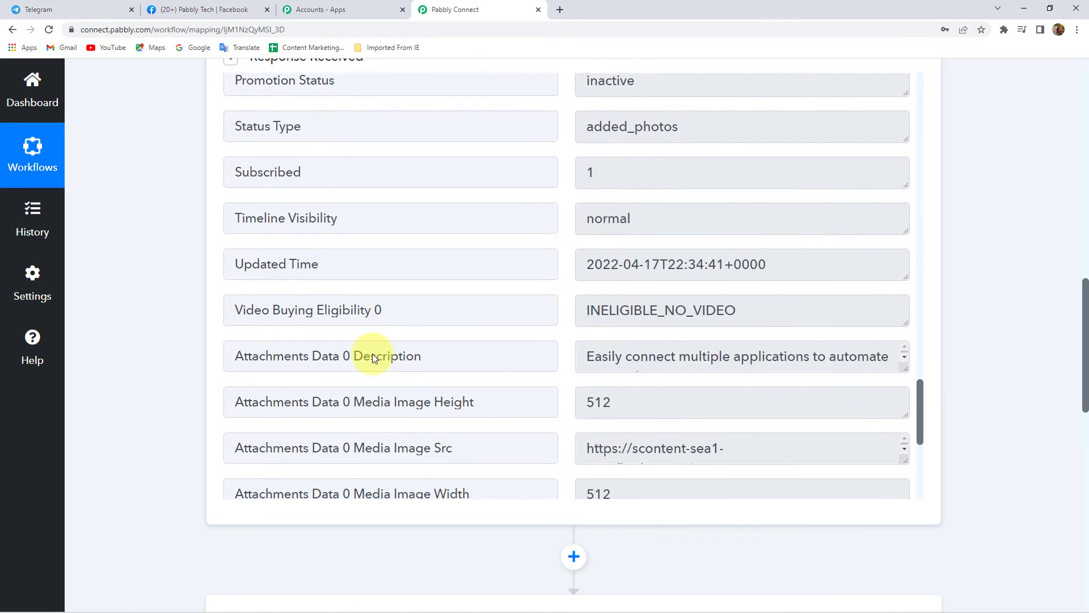
scroll(374, 356, "down", 2)
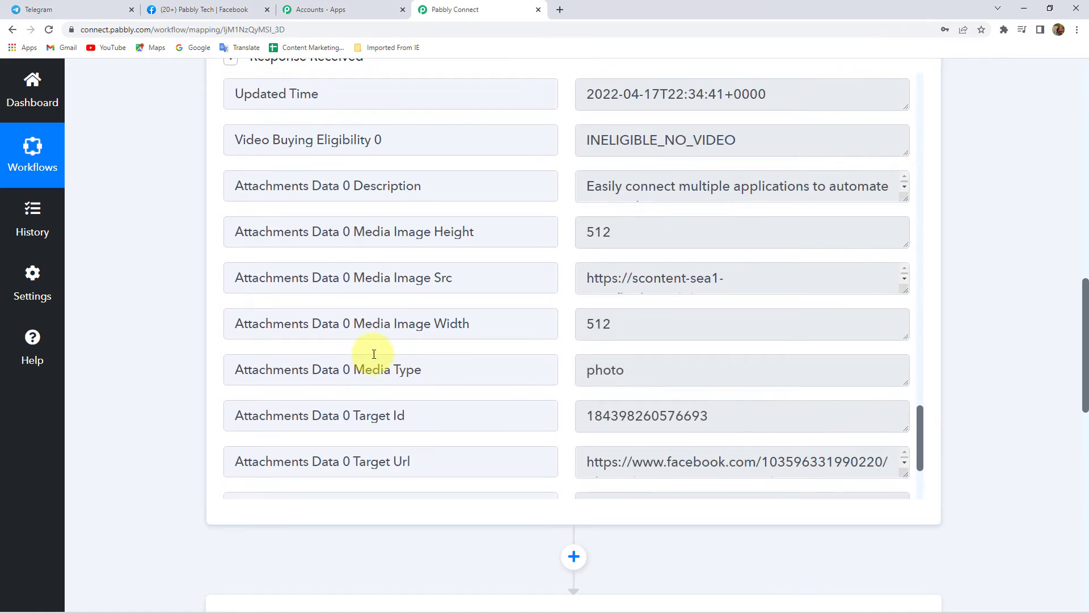
Enlarge the Attachments Data 0 Media Image Src value, copy its URL and open it in a new browser tab
left_click_drag(905, 292, 883, 451)
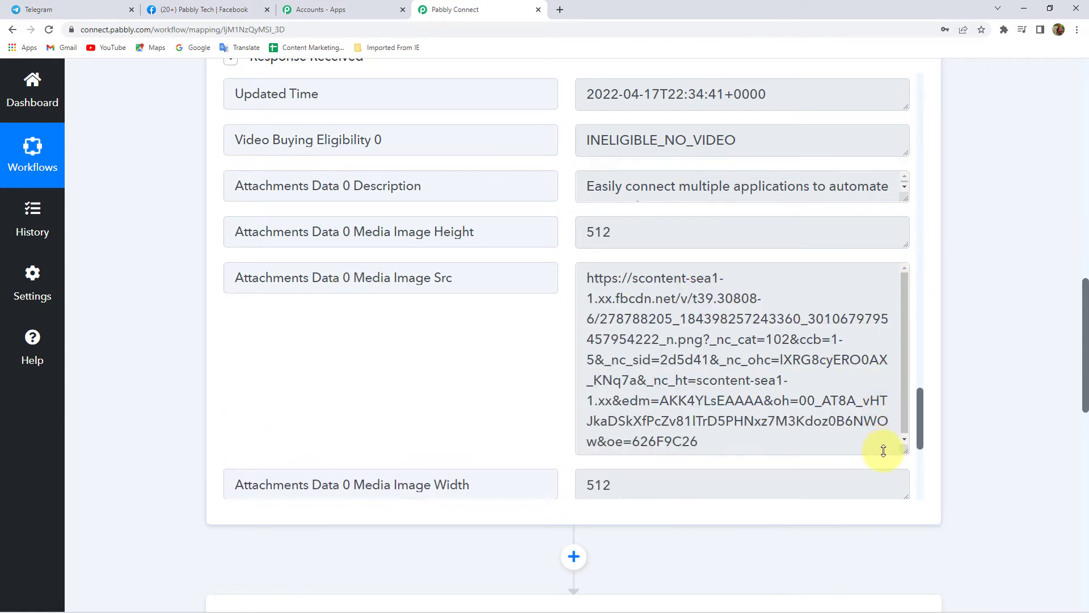
left_click_drag(762, 438, 498, 262)
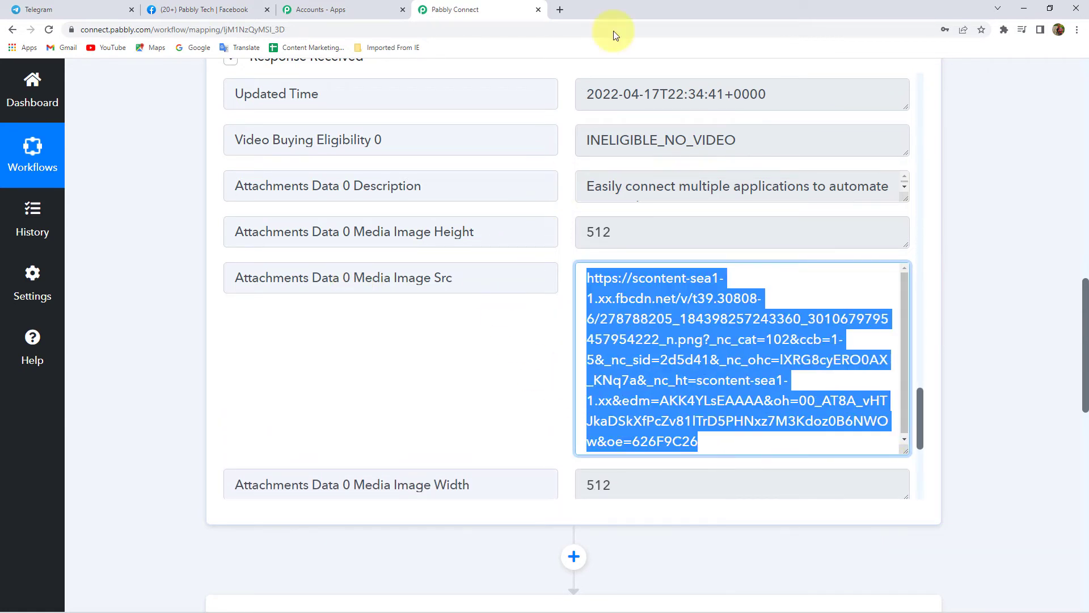
left_click(560, 10)
key("ctrl+v")
key("Return")
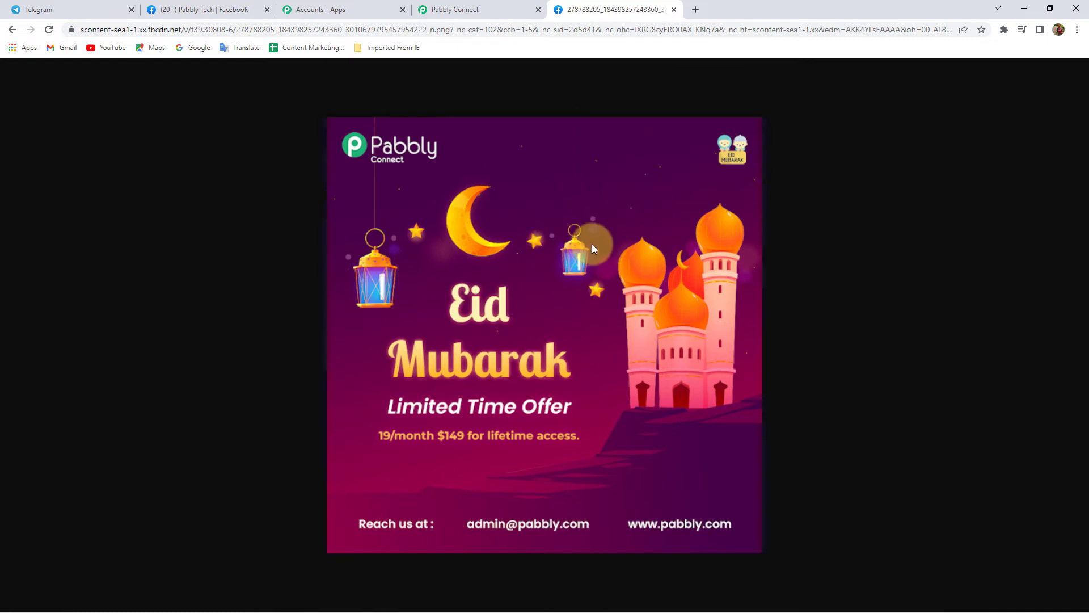
Close the opened image's browser tab and open the filter step of the For Image route
left_click(674, 9)
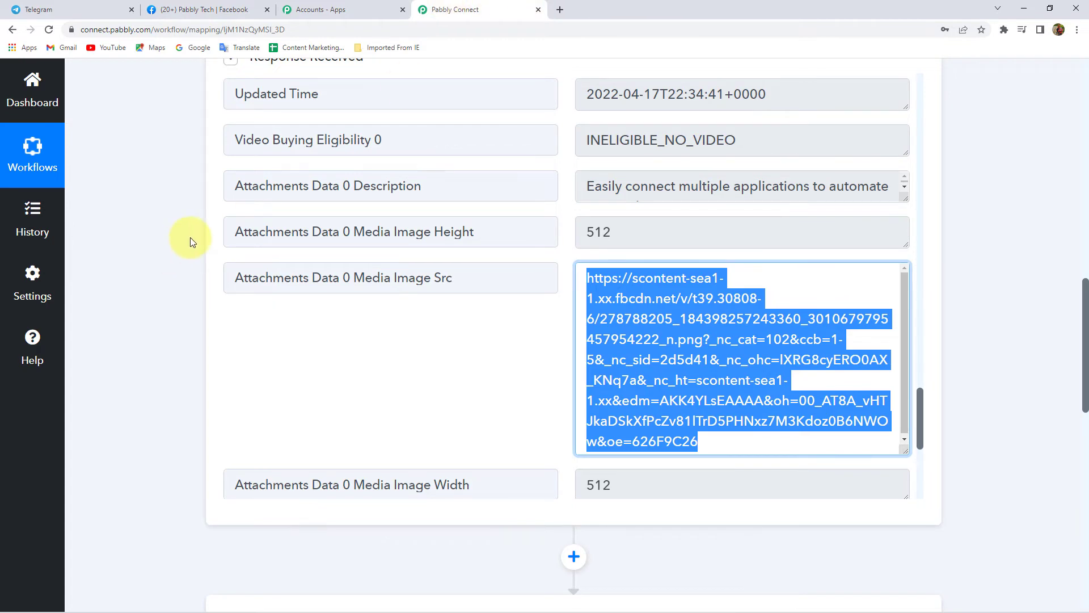
scroll(190, 237, "down", 10)
left_click(759, 276)
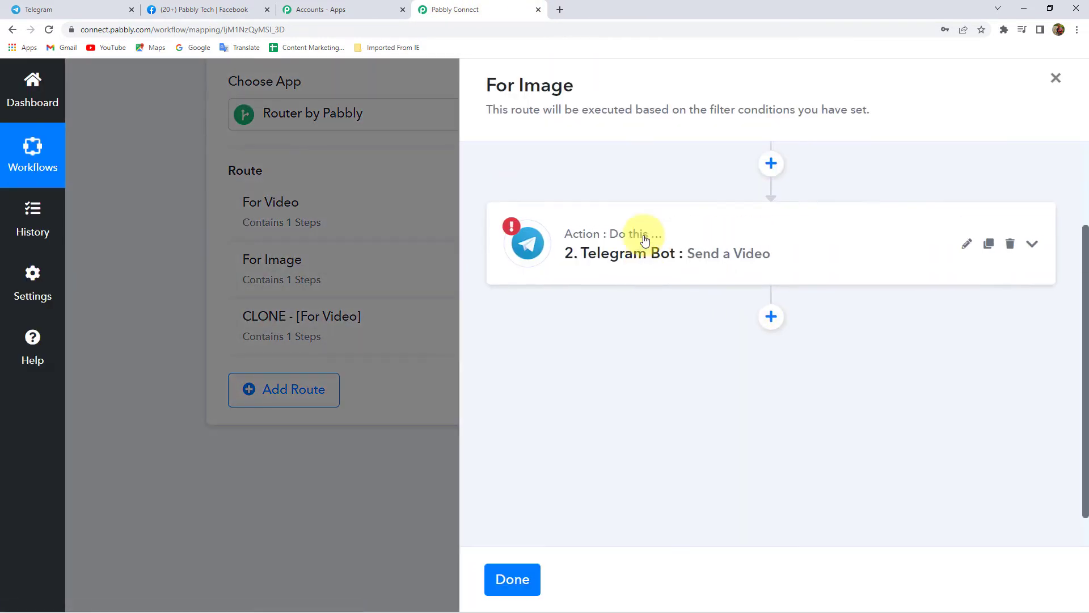
left_click(621, 226)
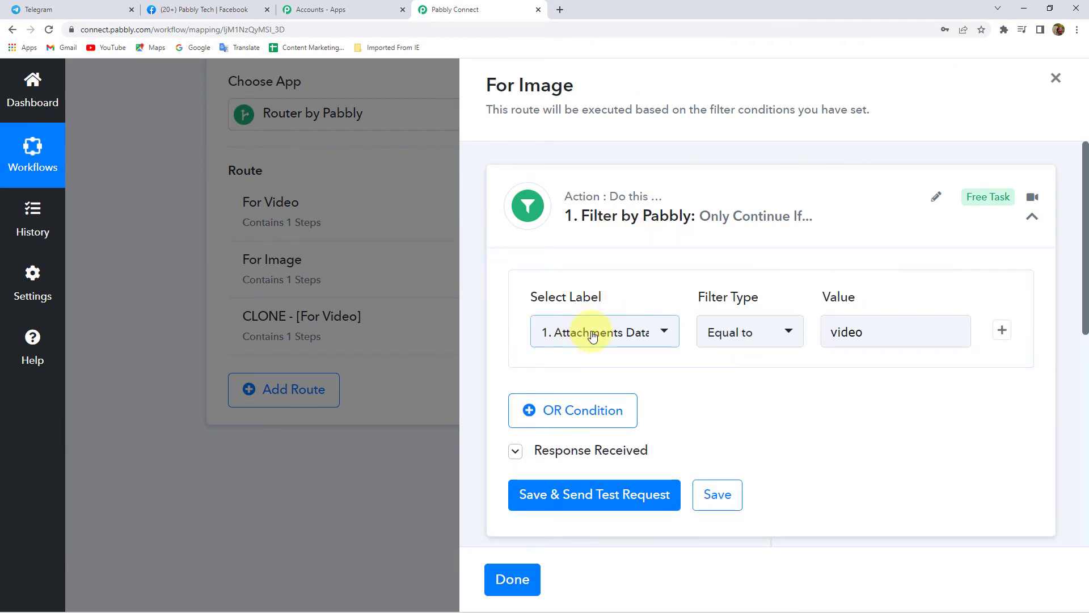
Set the For Image filter's label to Attachments Data 0 Media Type from the Facebook Pages new post data
left_click(593, 334)
left_click(636, 420)
scroll(652, 481, "down", 2)
scroll(649, 454, "up", 2)
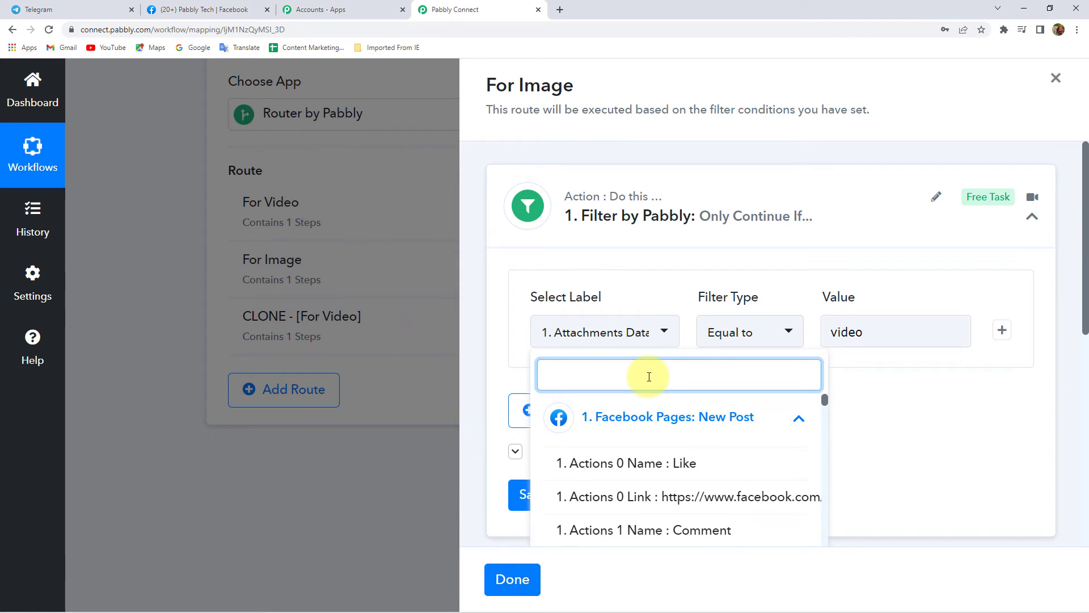
type("mide")
key("BackSpace")
key("BackSpace")
key("BackSpace")
type("e")
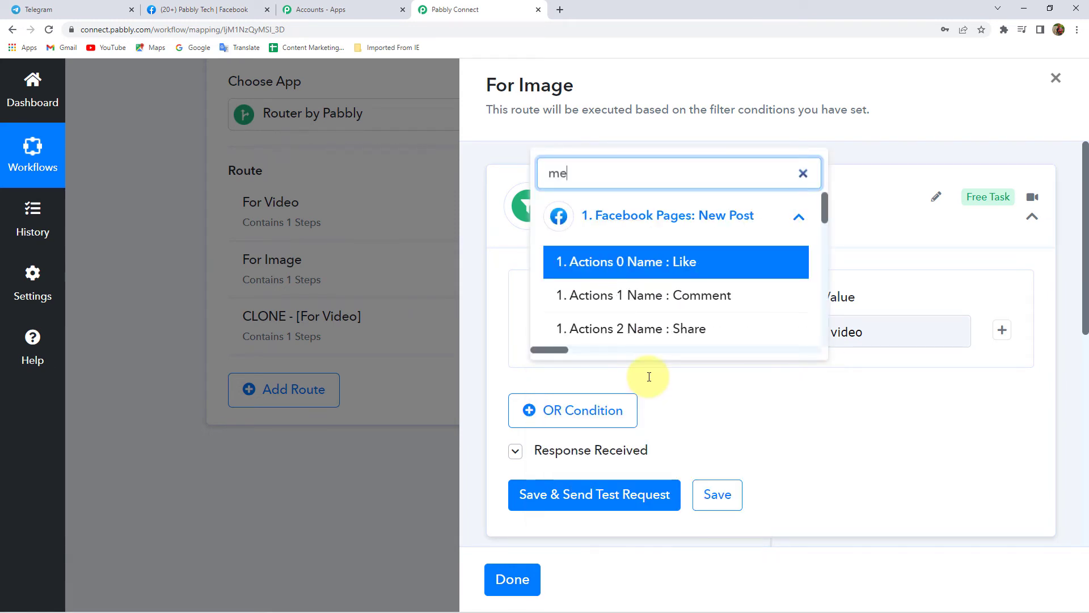
type("dia")
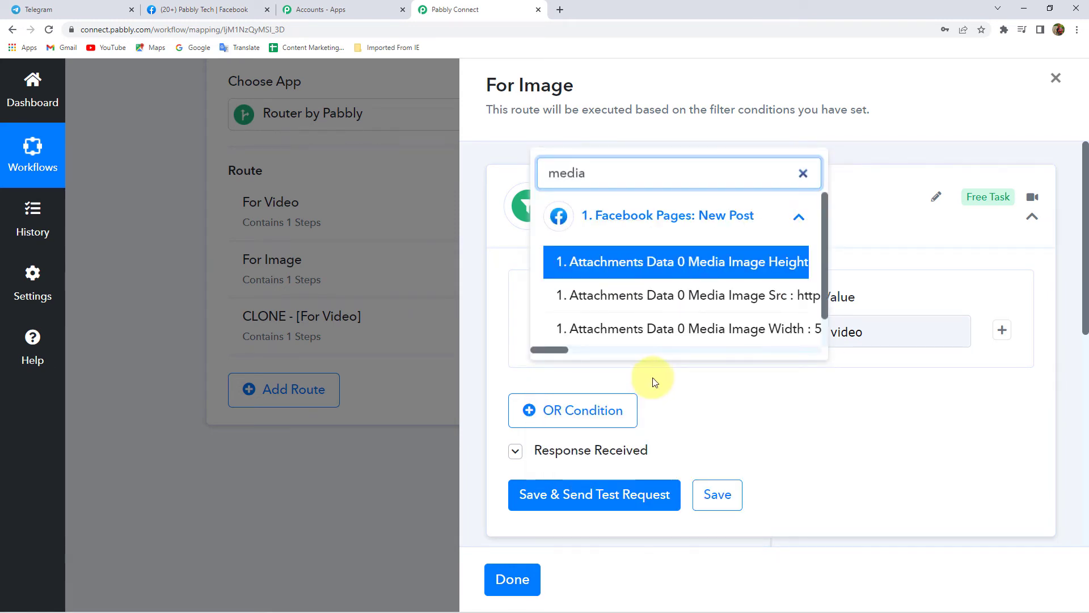
scroll(690, 296, "down", 1)
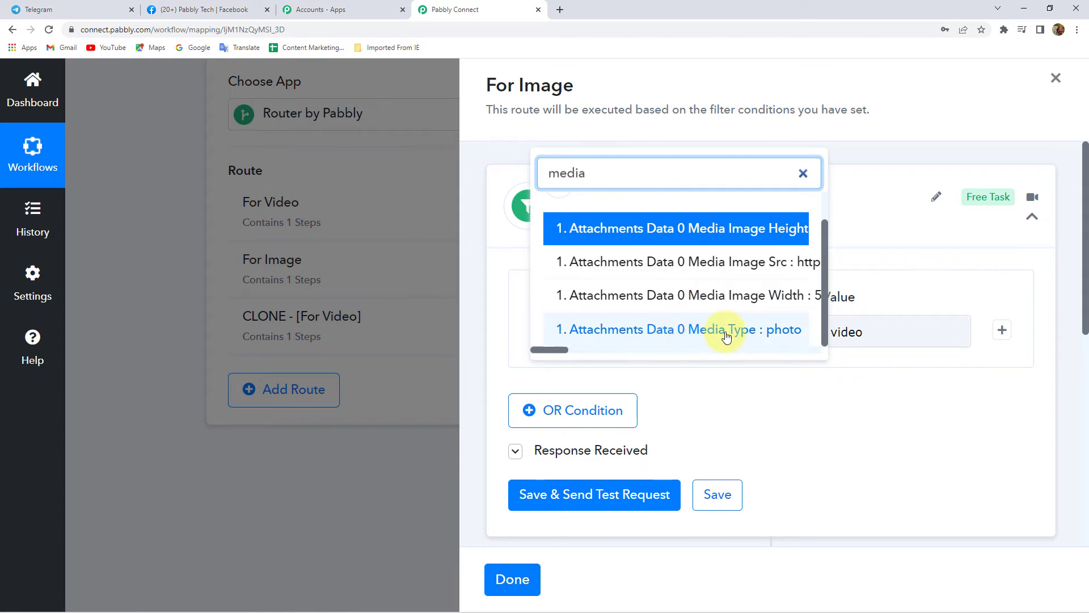
left_click(773, 334)
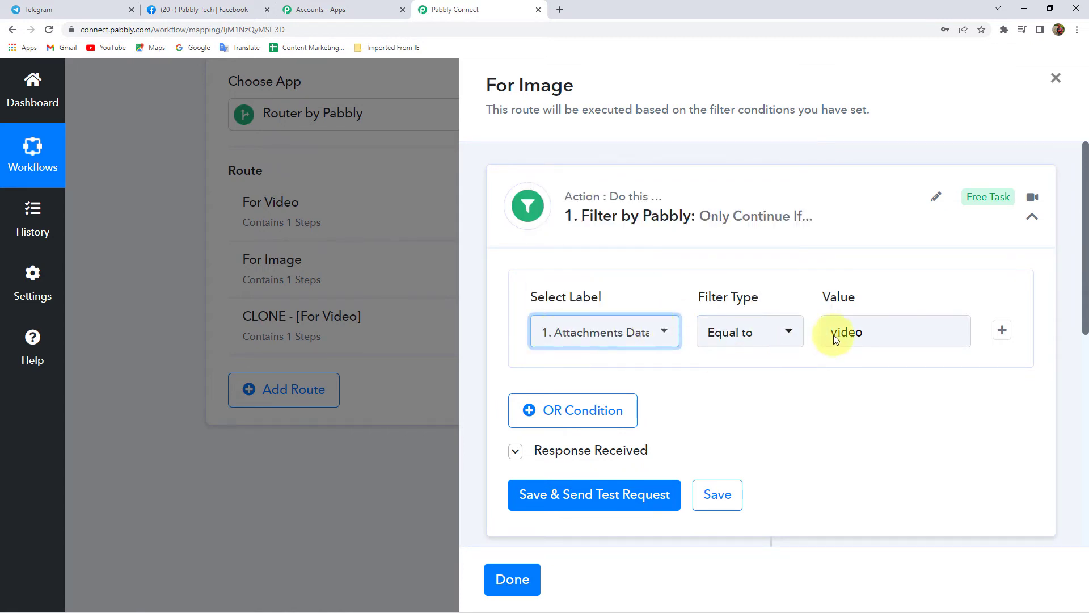
Set the filter value to Photo, save and send a test request, and check the response
left_click(894, 330)
type("Photo")
left_click(719, 420)
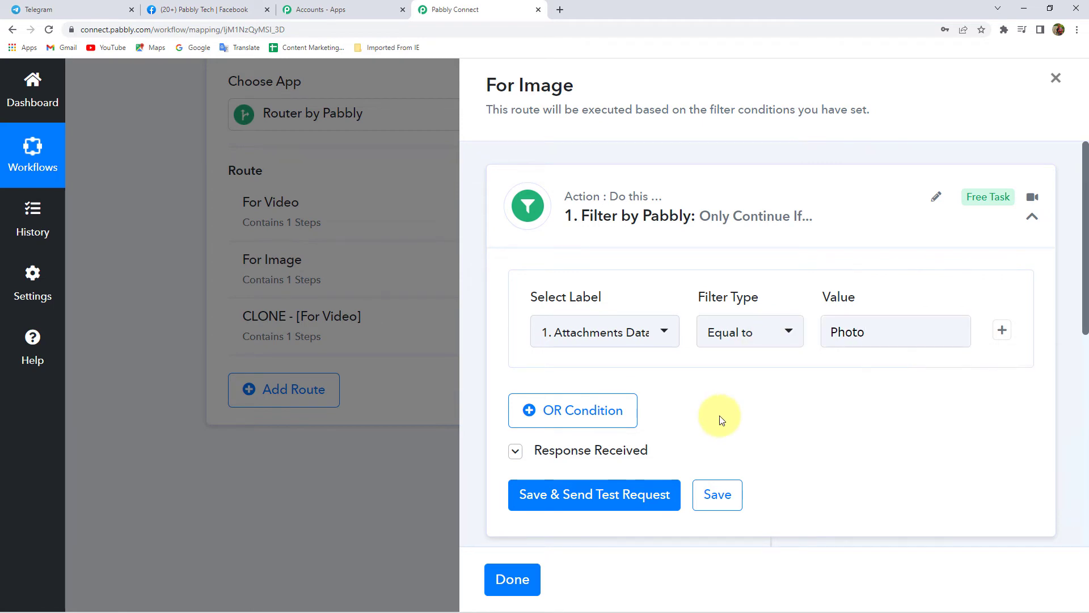
left_click(625, 500)
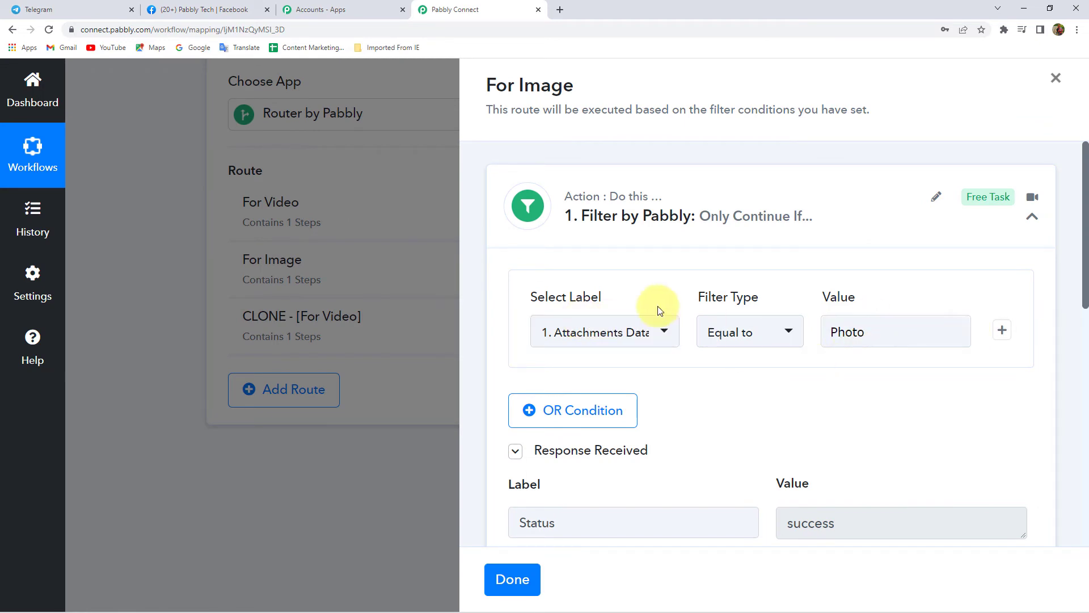
scroll(865, 411, "down", 3)
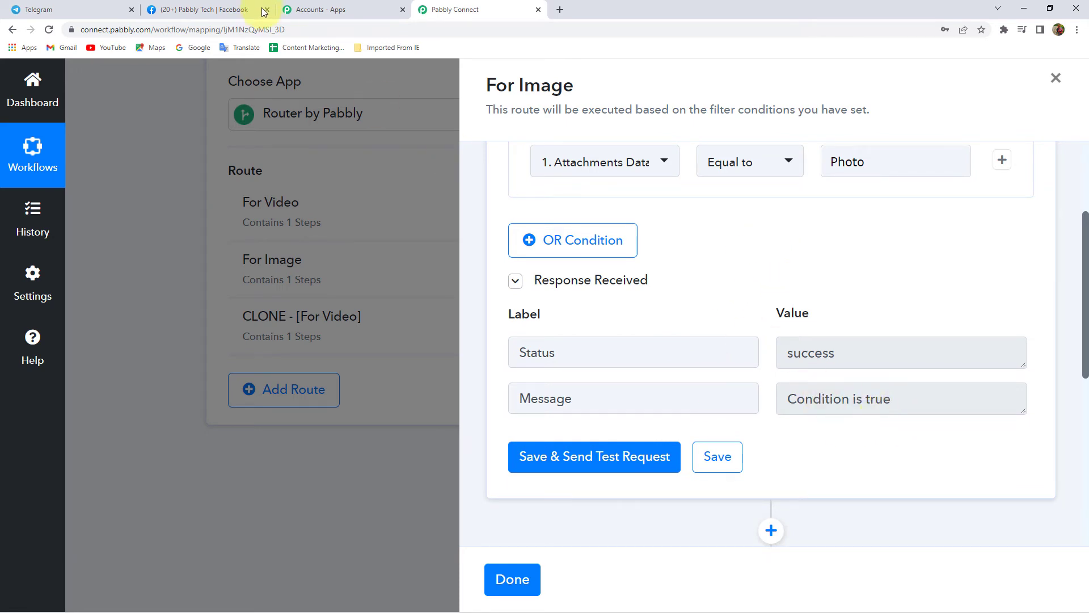
Change the route's Telegram Bot action event to Send a Photo and connect it with the existing Telegram Bot #36 connection
scroll(669, 284, "down", 5)
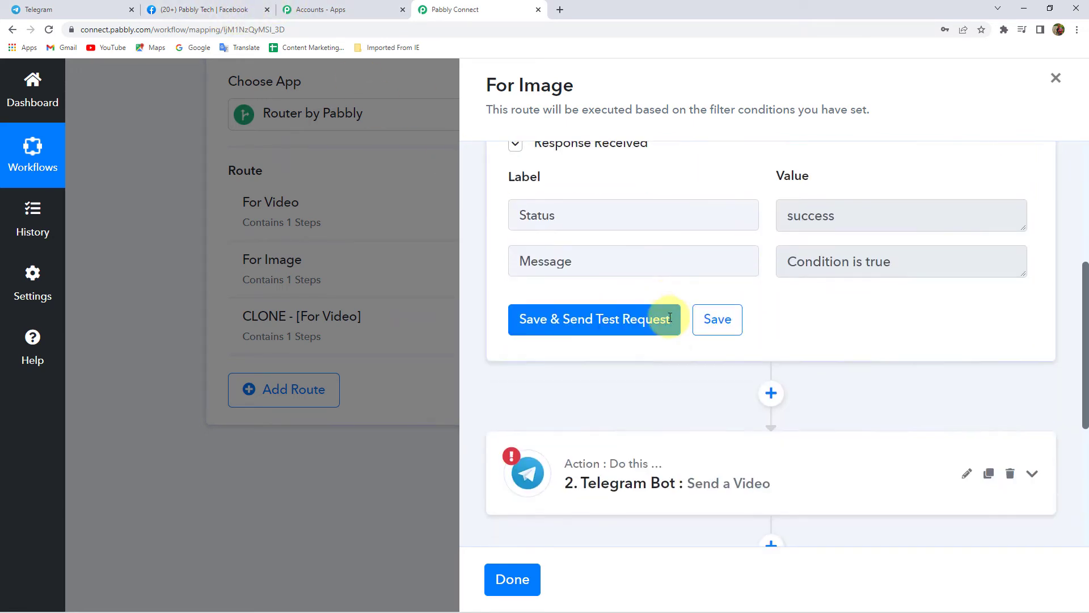
left_click(640, 331)
scroll(497, 374, "down", 3)
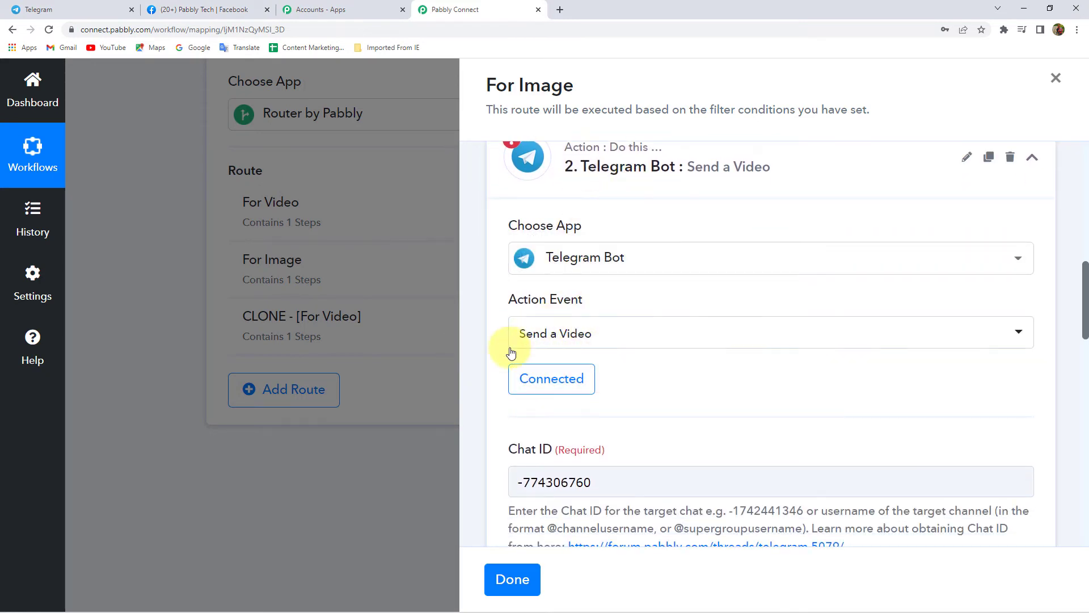
left_click(545, 335)
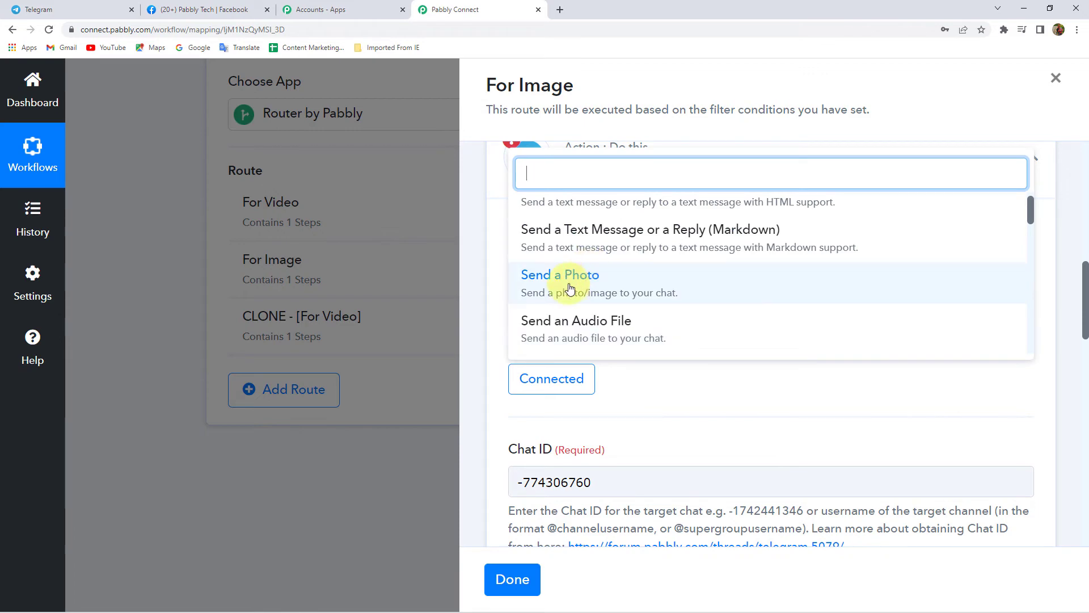
left_click(606, 296)
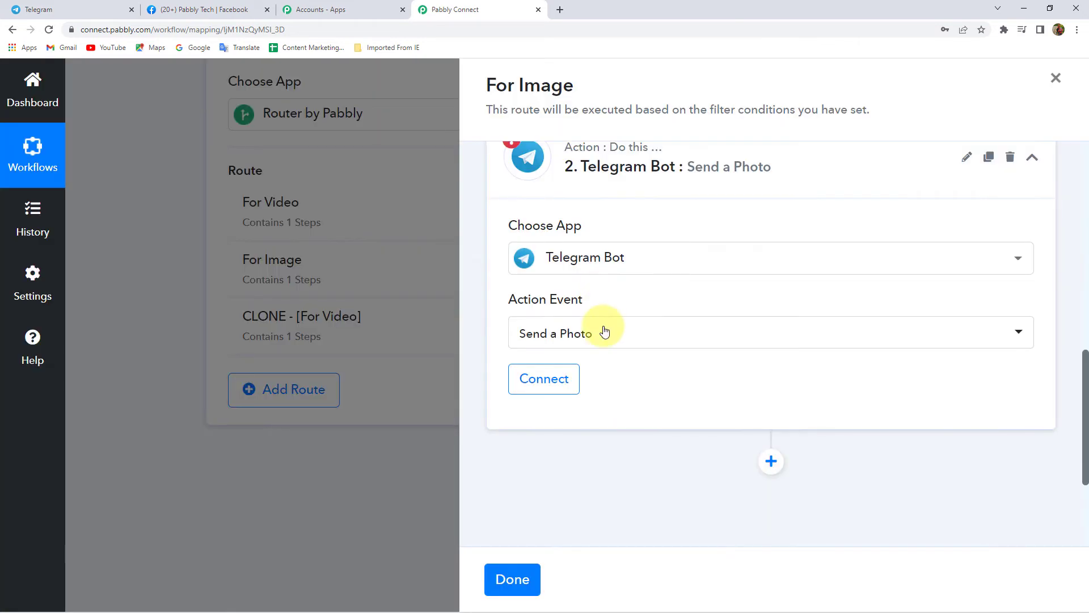
left_click(554, 388)
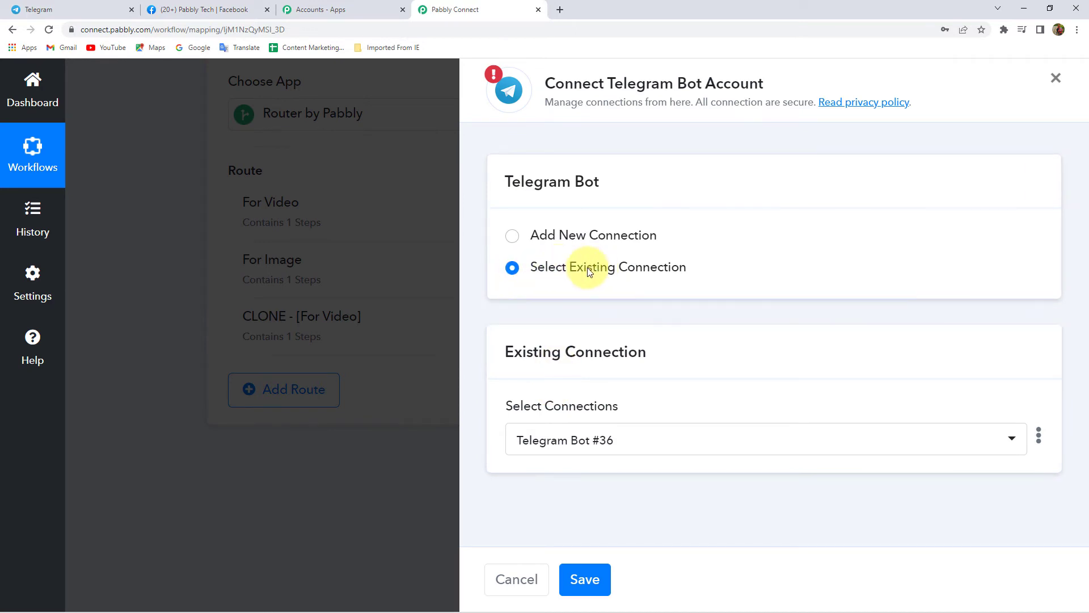
left_click(584, 577)
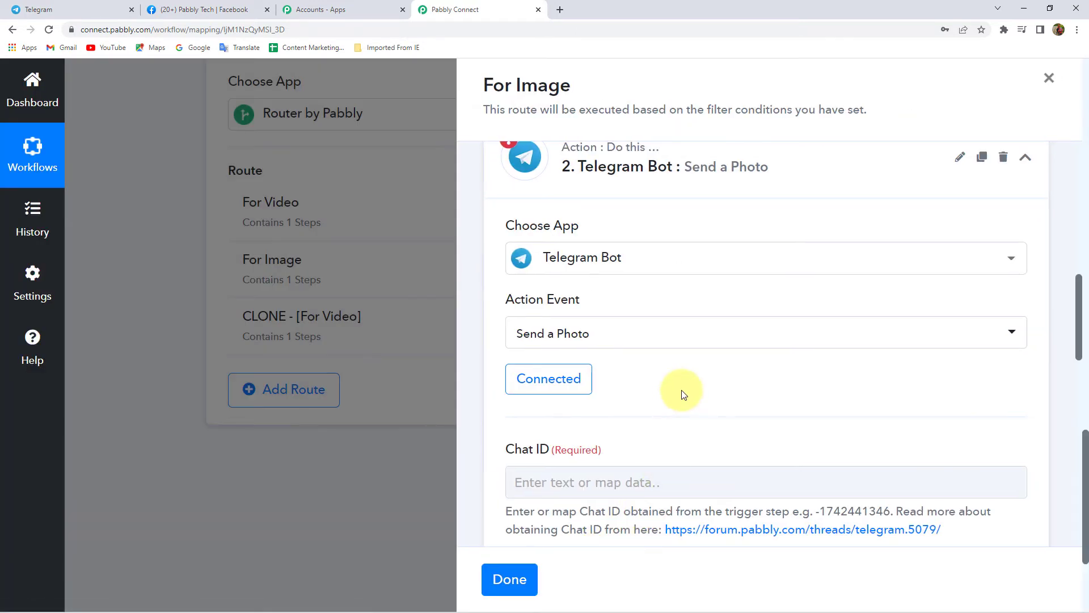
Copy the Team Magnet Brains group's chat ID from its Telegram web address into the photo action's Chat ID field
scroll(681, 390, "down", 3)
left_click(43, 9)
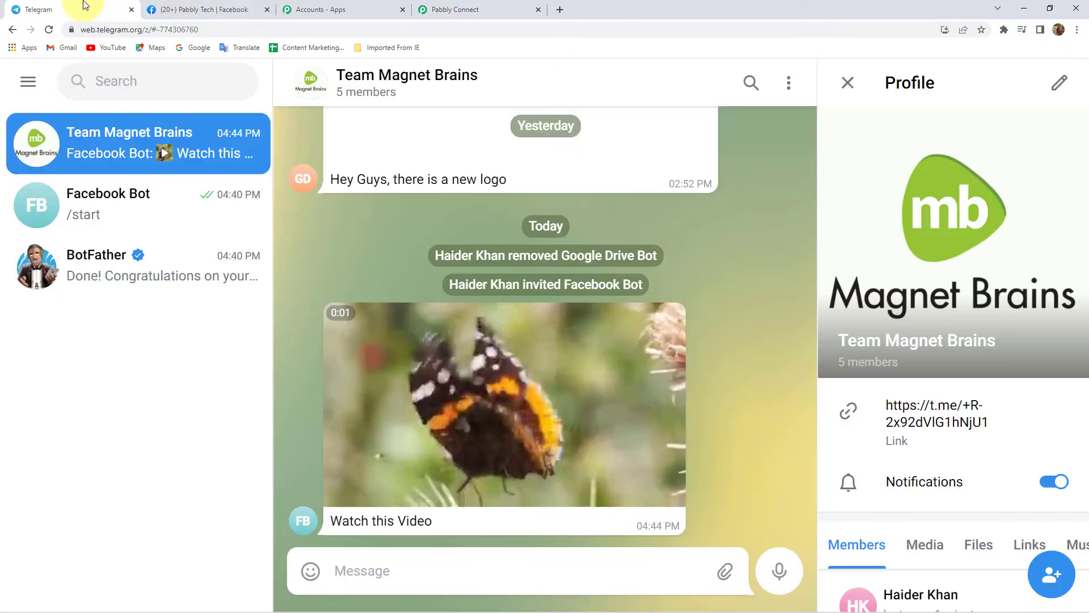
left_click_drag(158, 31, 222, 31)
left_click(464, 9)
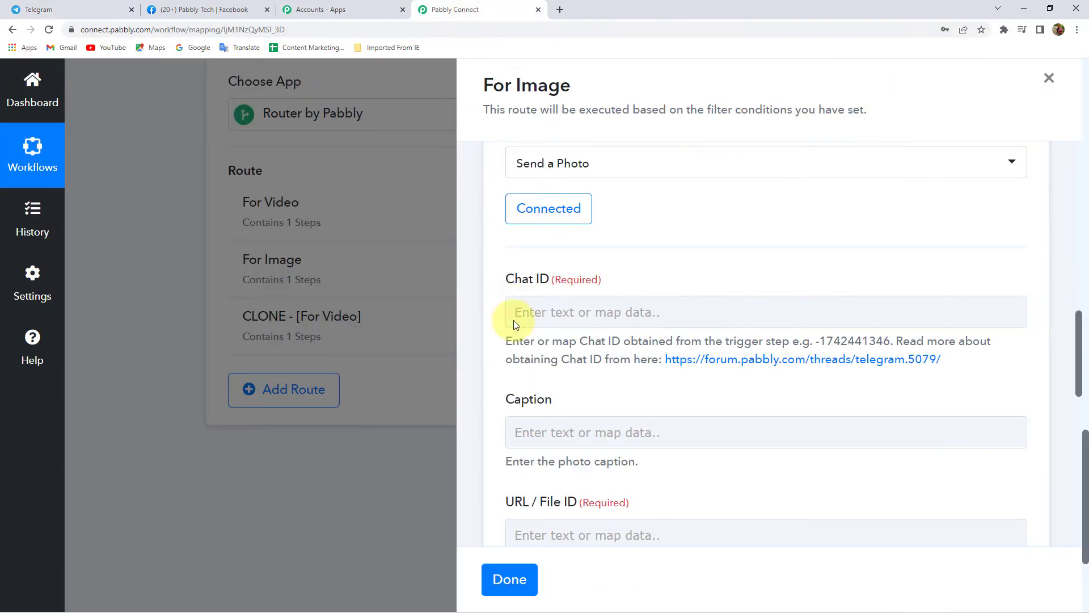
left_click(564, 308)
left_click(494, 318)
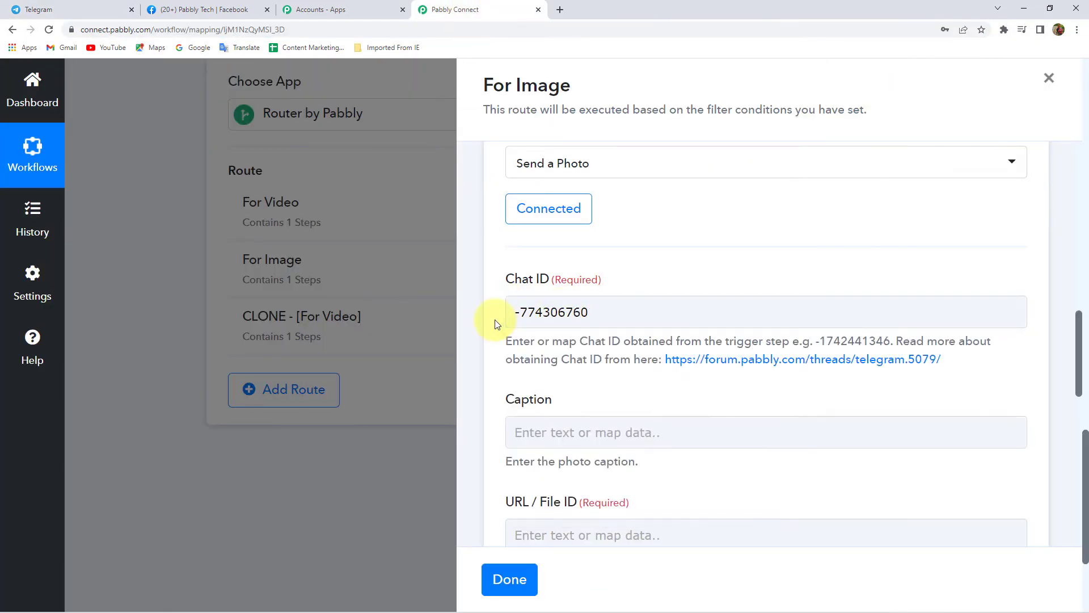
Map the photo Caption to the Message value of the Facebook Pages new post
scroll(494, 319, "down", 2)
left_click(551, 316)
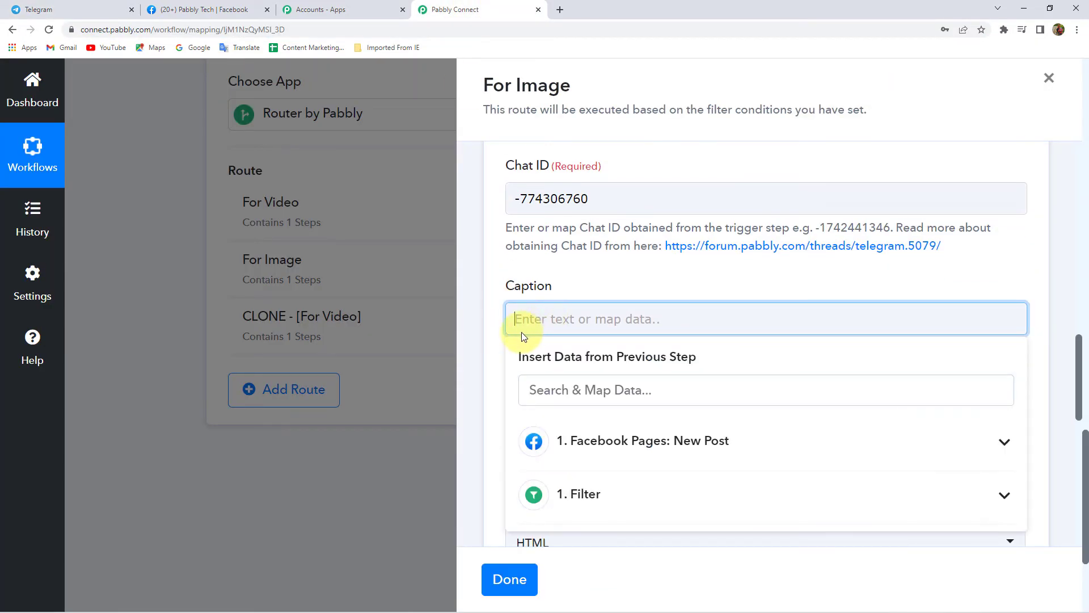
left_click(574, 441)
scroll(492, 386, "down", 3)
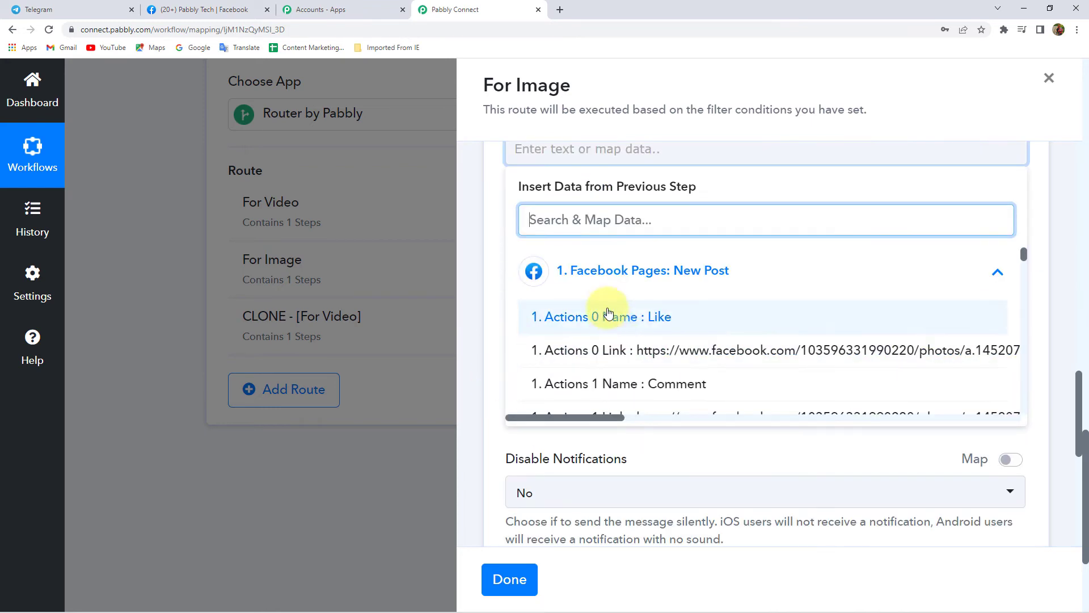
scroll(590, 280, "down", 2)
type("messag")
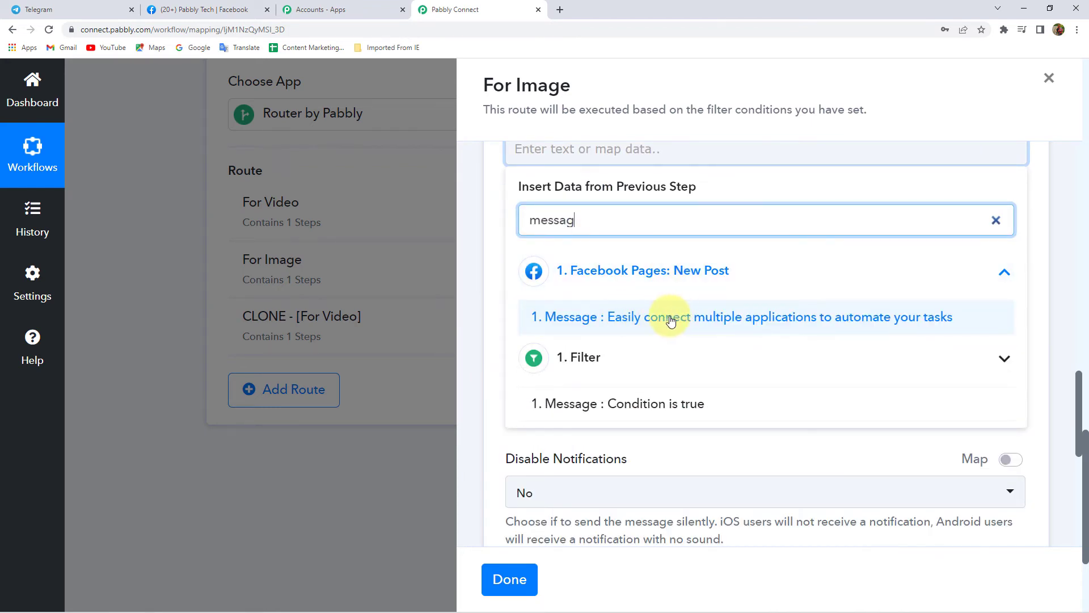
left_click(888, 321)
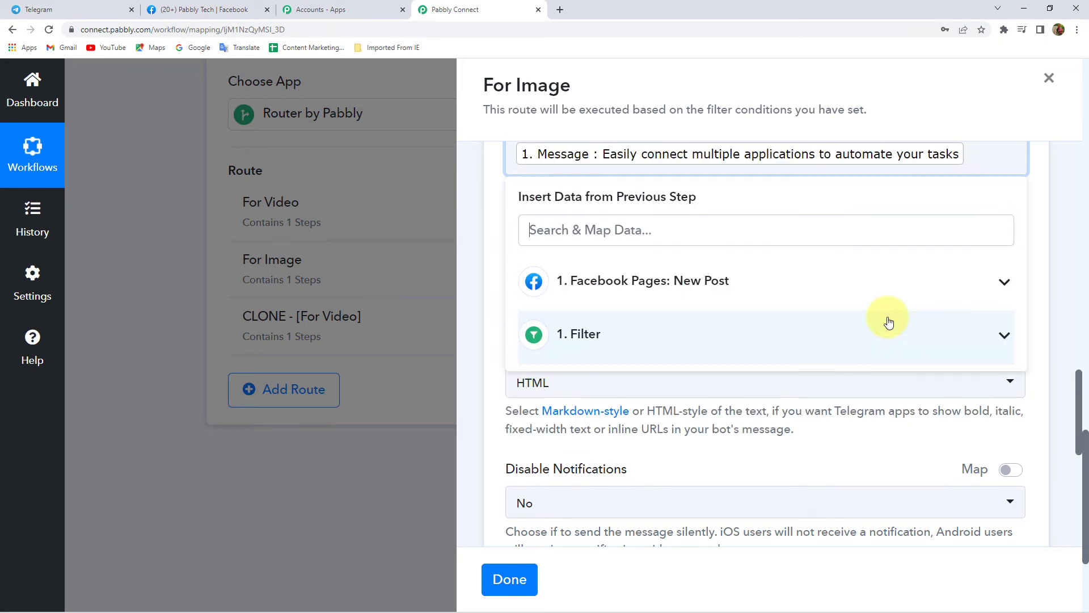
left_click(494, 201)
Map the photo's URL / File ID to Attachments Data 0 Media Image Src of the Facebook Pages new post
scroll(498, 207, "down", 1)
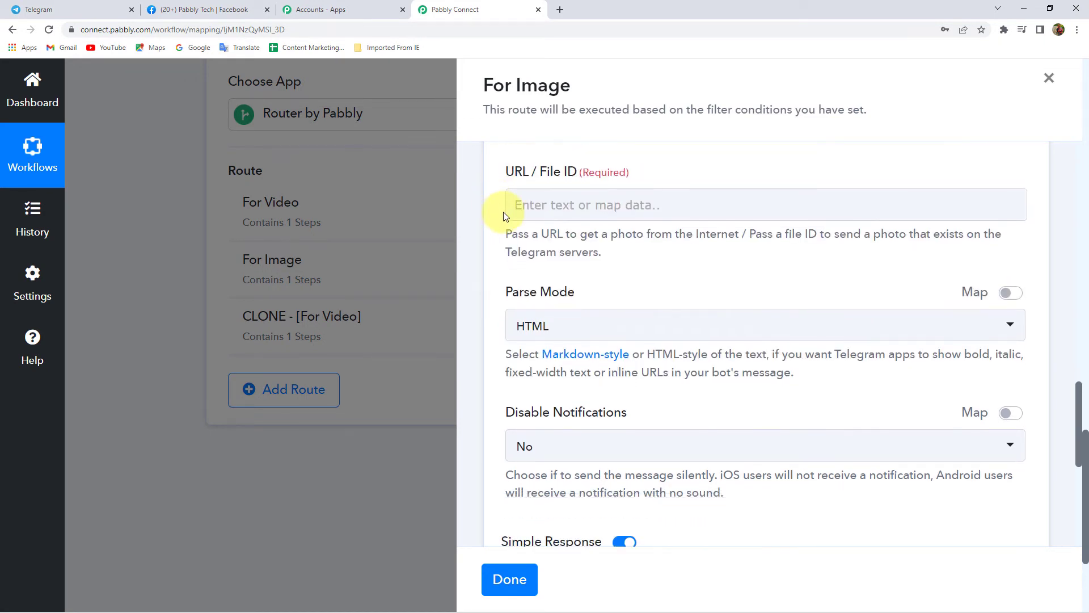
scroll(503, 211, "up", 2)
left_click(579, 316)
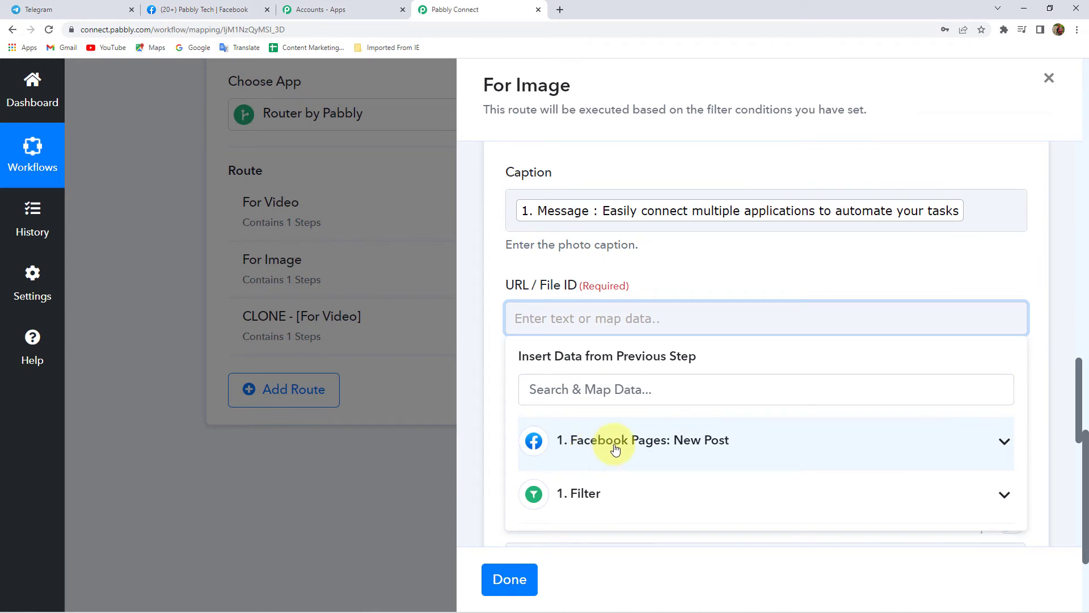
left_click(613, 443)
type("med")
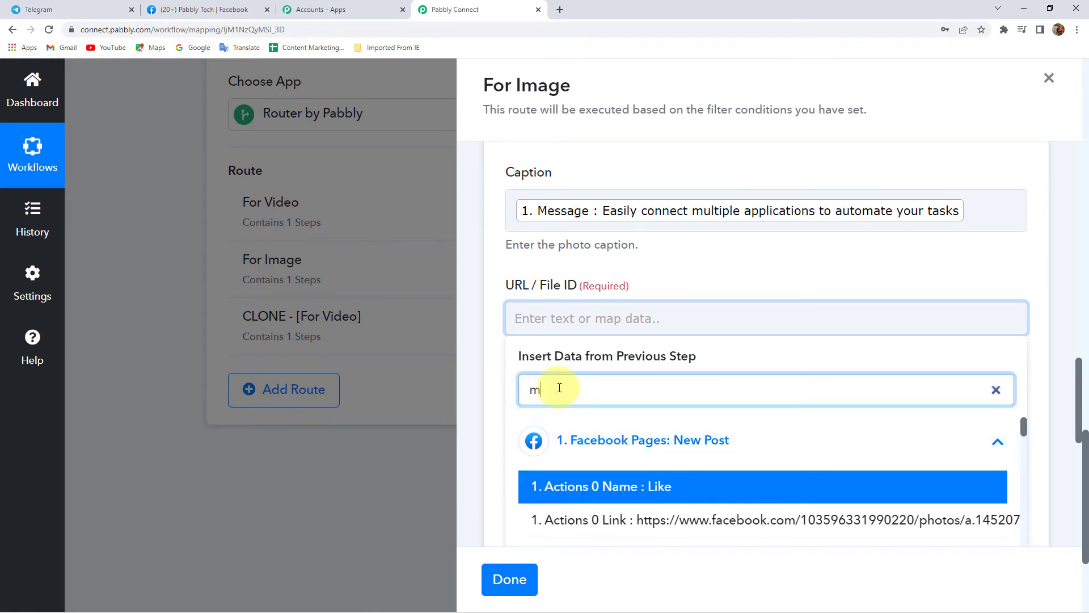
scroll(730, 497, "down", 1)
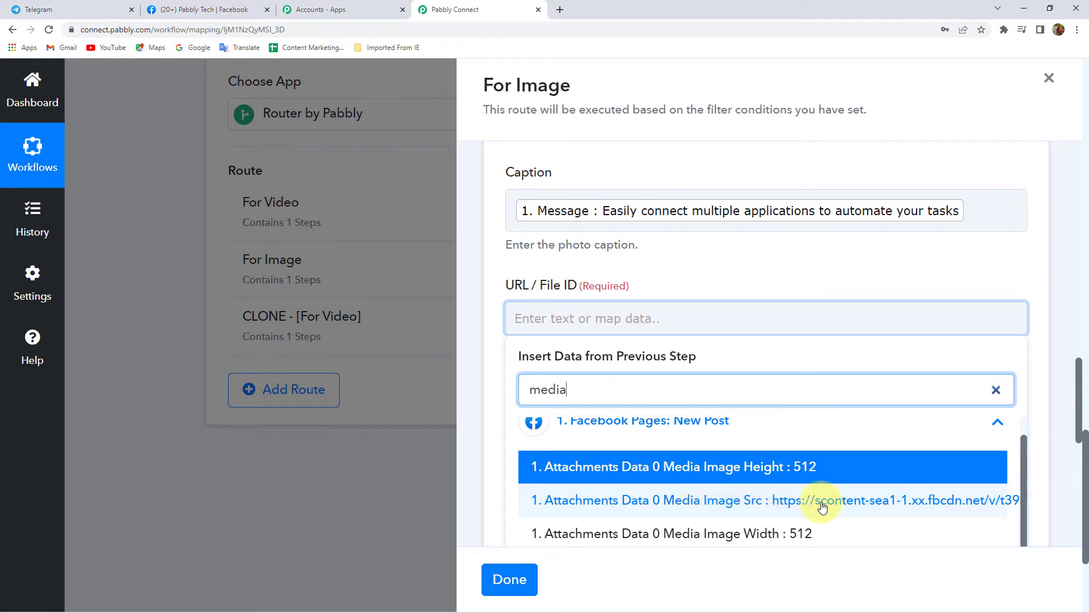
left_click(480, 337)
Check the Telegram group's current messages, then save and send a test request for the Send a Photo action
scroll(480, 337, "down", 6)
scroll(479, 337, "down", 1)
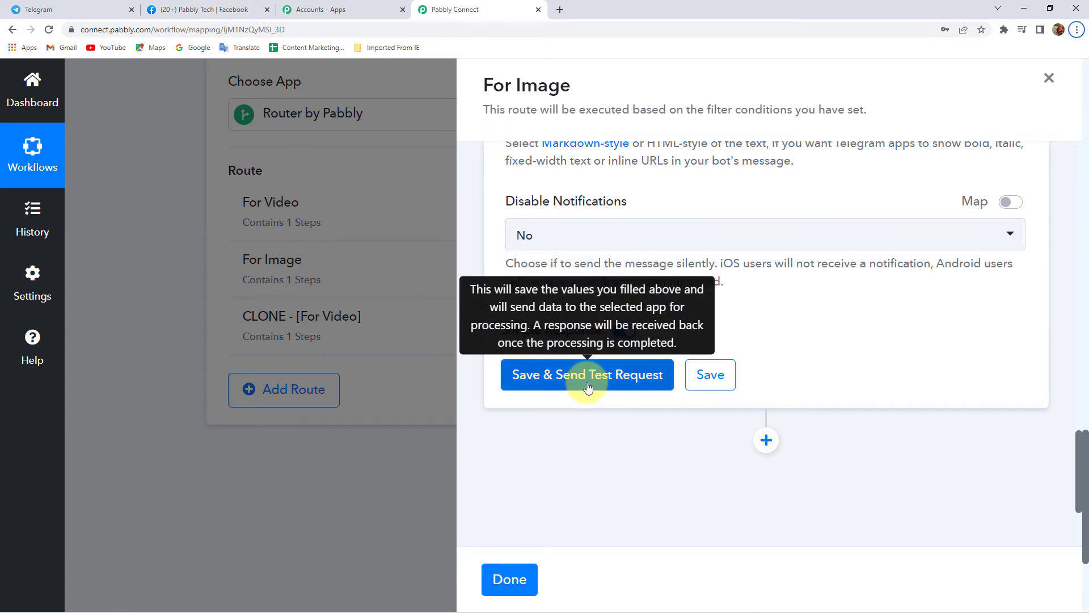
left_click(52, 10)
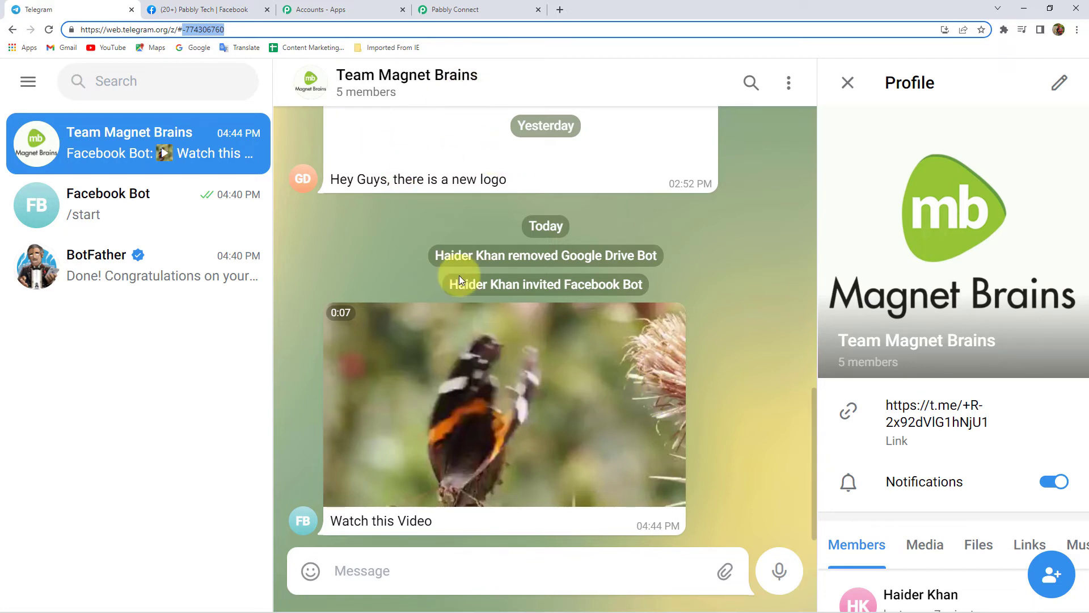
left_click(482, 11)
left_click(596, 376)
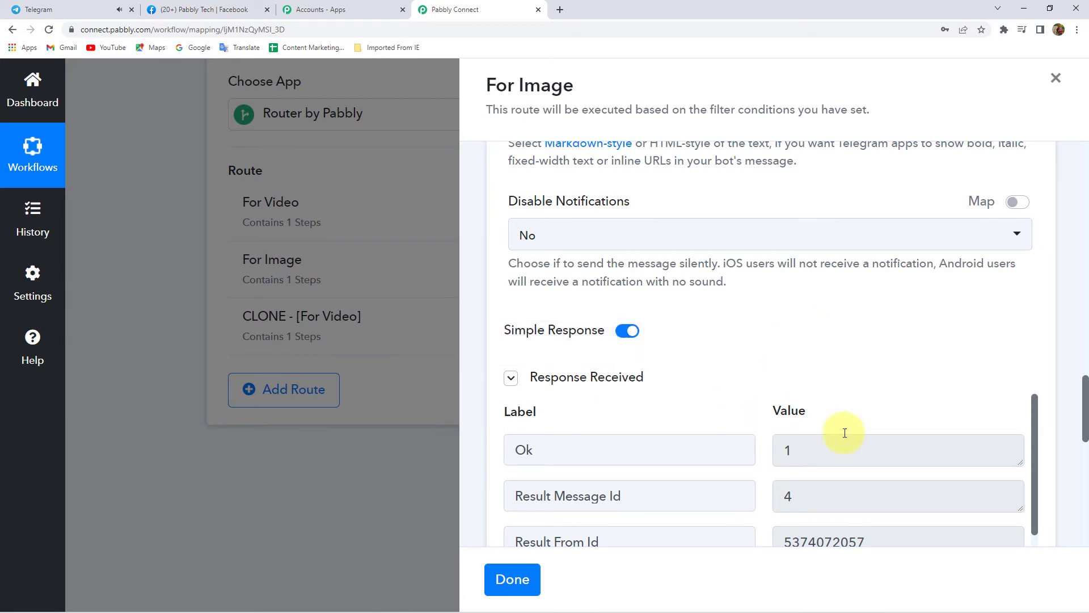
Switch to Telegram and examine the Team Magnet Brains group for the bot's new photo and its caption
left_click(73, 14)
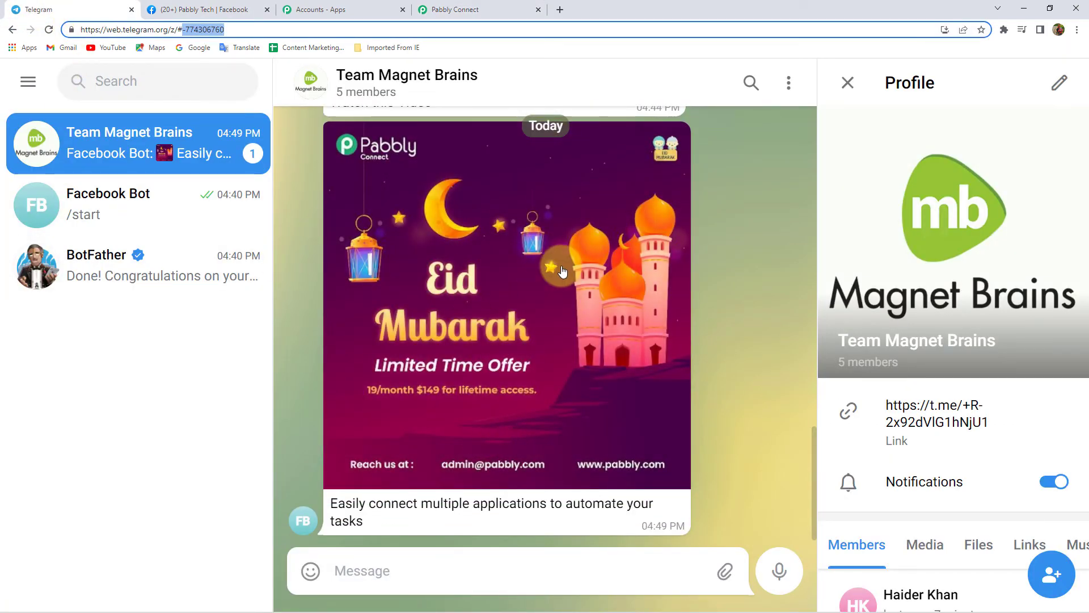
left_click(343, 505)
left_click_drag(343, 505, 364, 520)
left_click(768, 423)
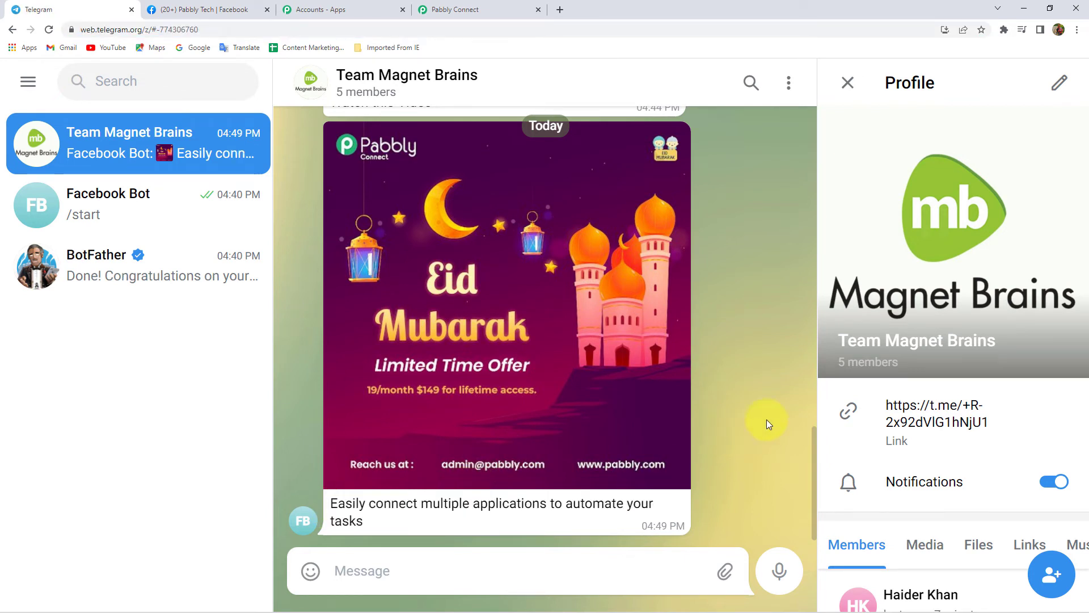
Return to Pabbly Connect and save the For Image route's Send a Photo action
left_click(478, 10)
scroll(499, 421, "down", 1)
scroll(500, 421, "down", 5)
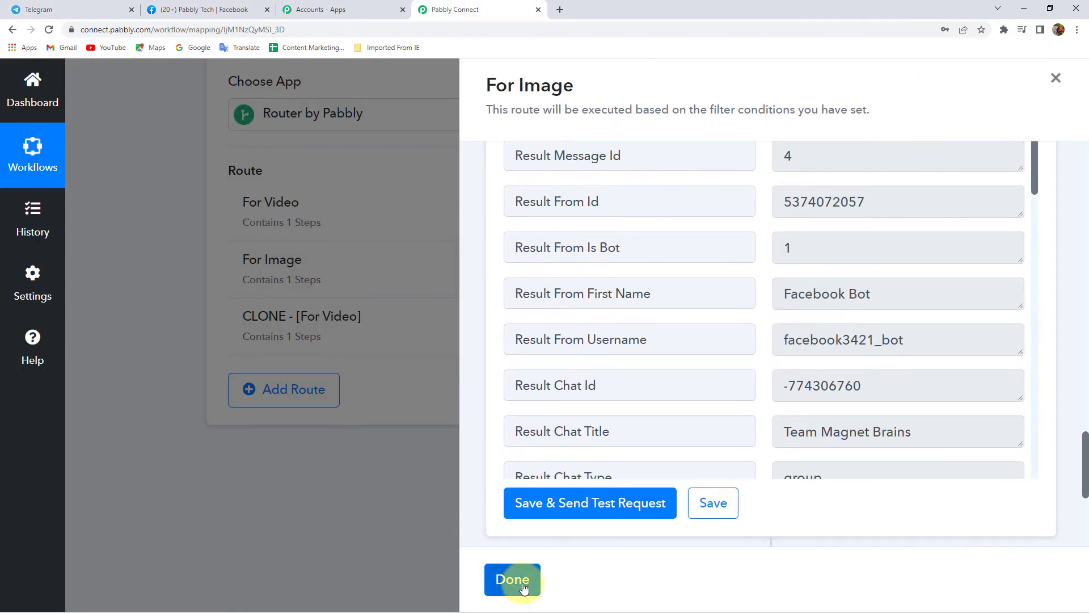
left_click(713, 503)
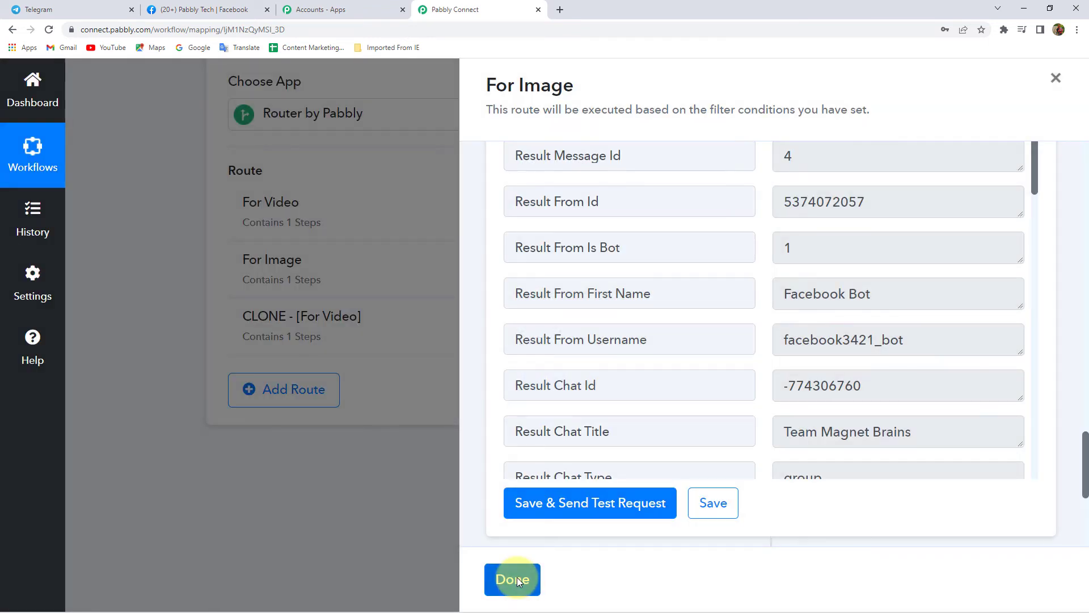
Finish the For Image route setup and check the bot's photo message in the Team Magnet Brains Telegram group, returning to Pabbly Connect
left_click(513, 578)
scroll(389, 367, "up", 2)
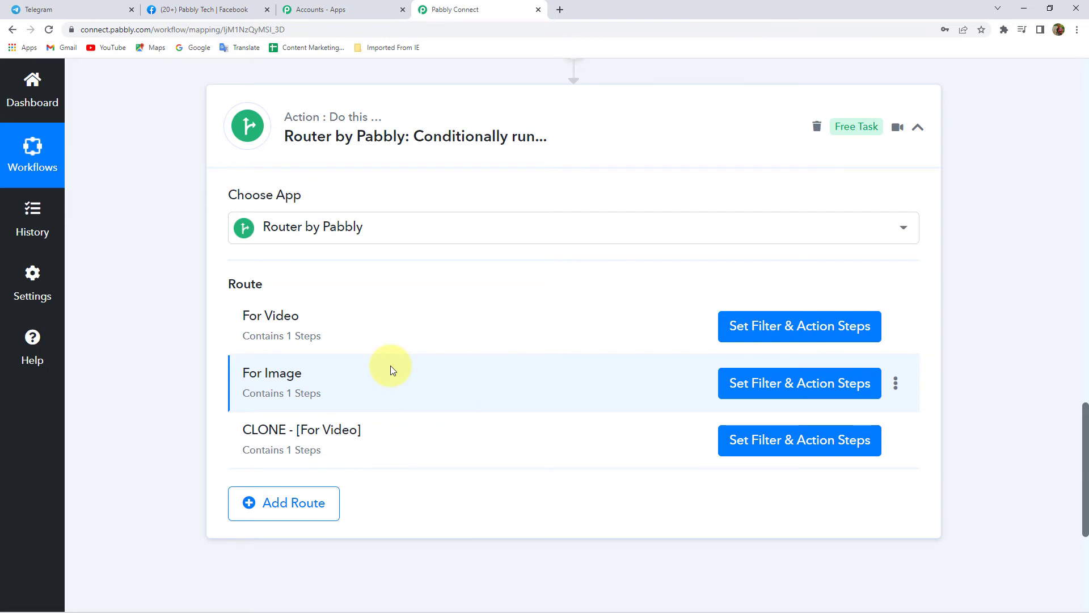
left_click(103, 10)
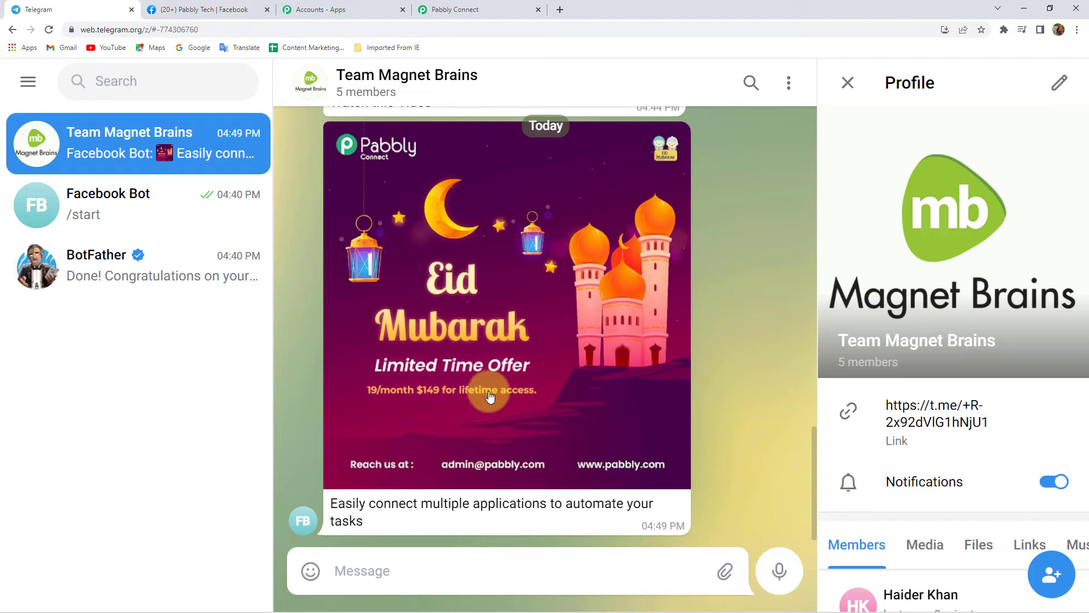
left_click(448, 10)
Rename the cloned For Video route as For Text and take a brief look at its steps
scroll(231, 391, "down", 1)
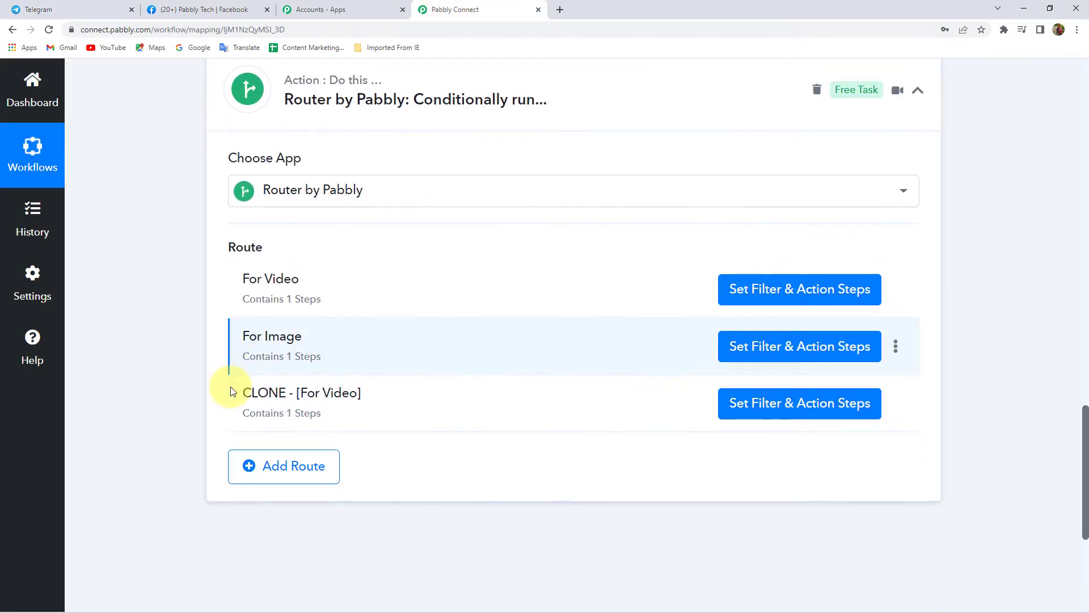
left_click(896, 383)
left_click(800, 414)
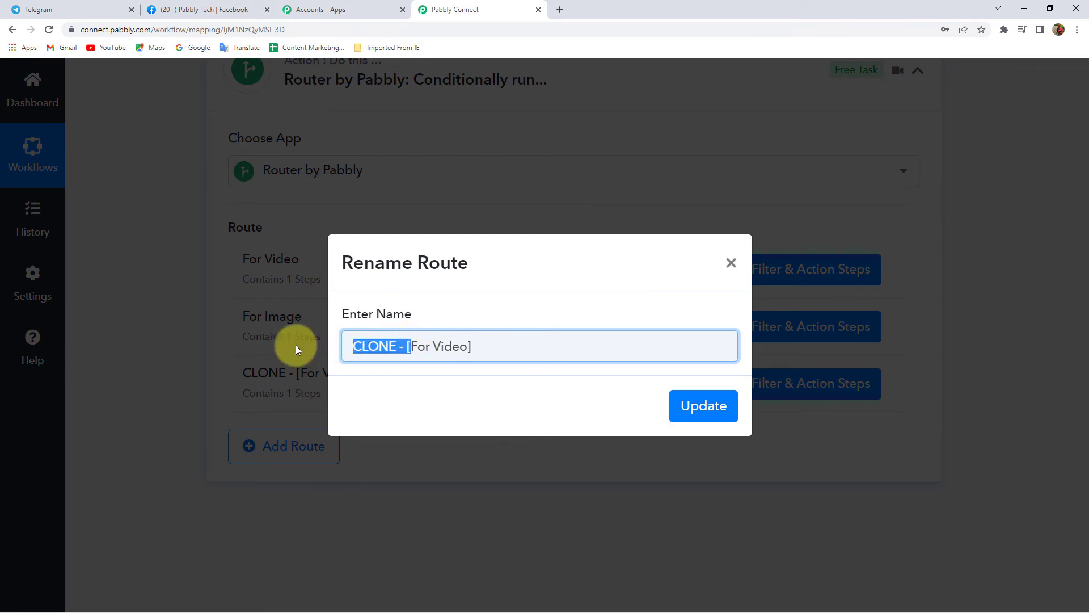
key("BackSpace")
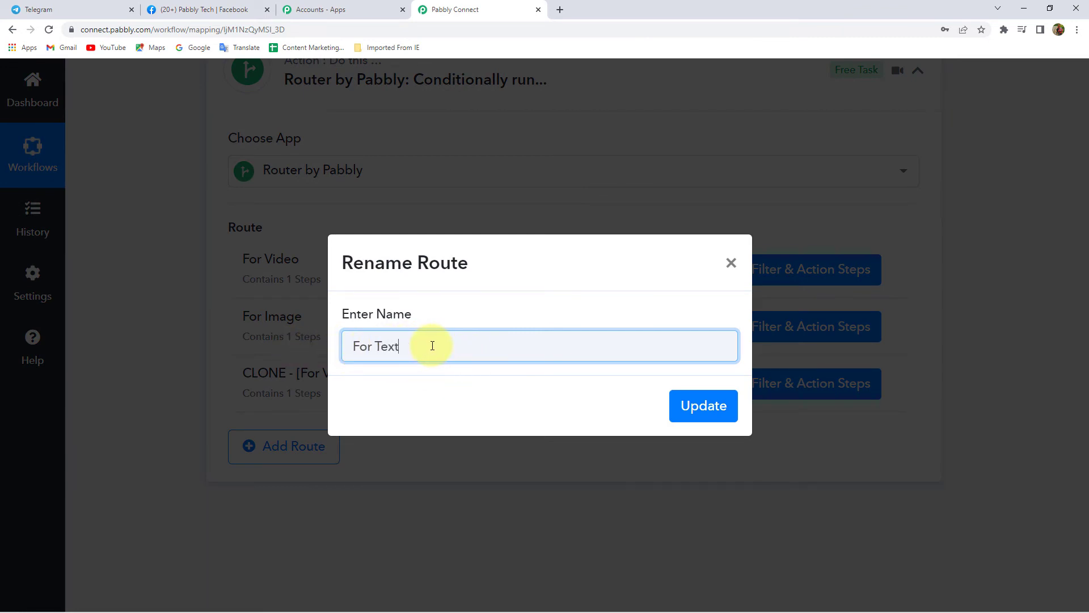
left_click(707, 405)
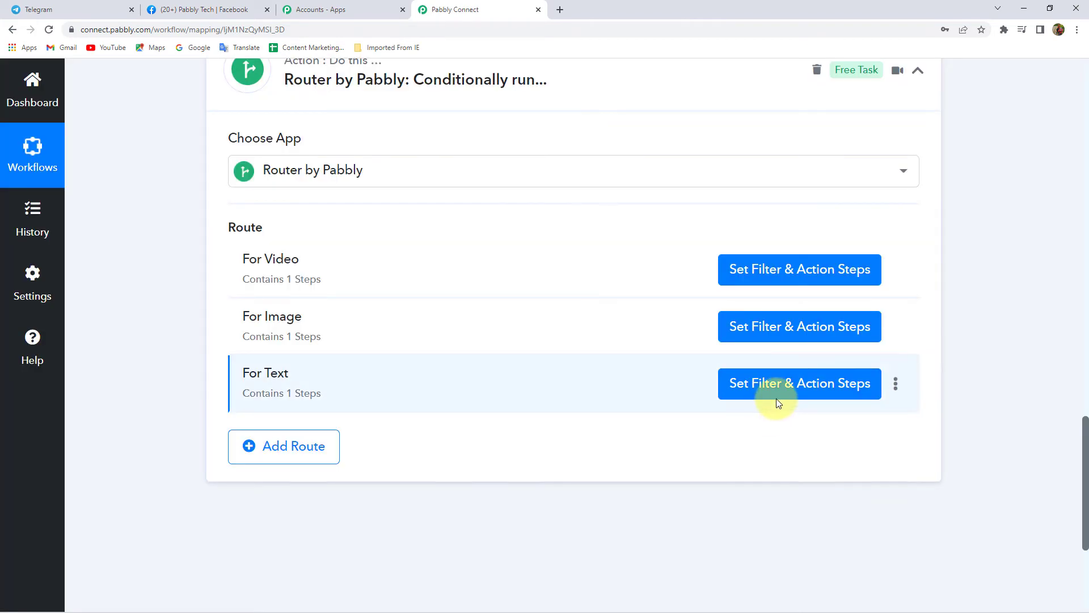
left_click(786, 383)
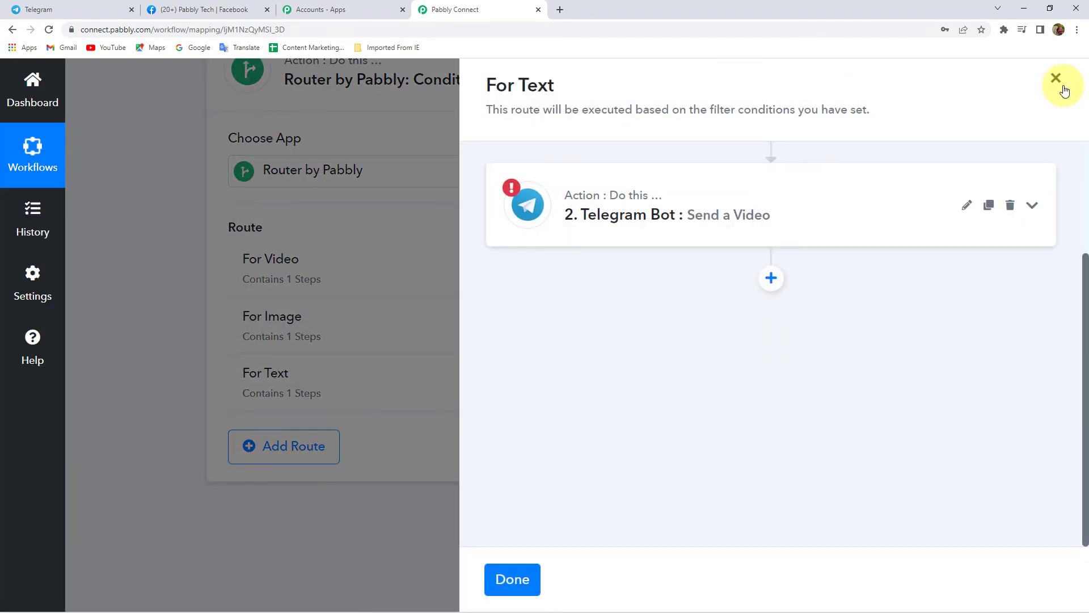
left_click(1056, 78)
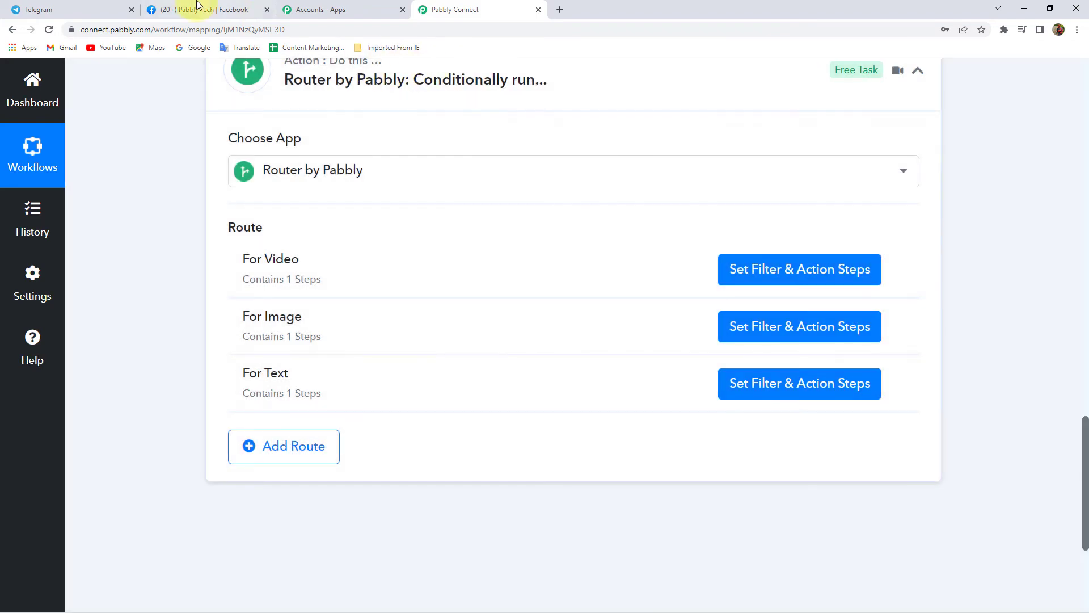
Switch to Facebook and publish the Pabbly Tech post "We have a new integration video on Youtube to Discord Please go and check our channel."
left_click(207, 7)
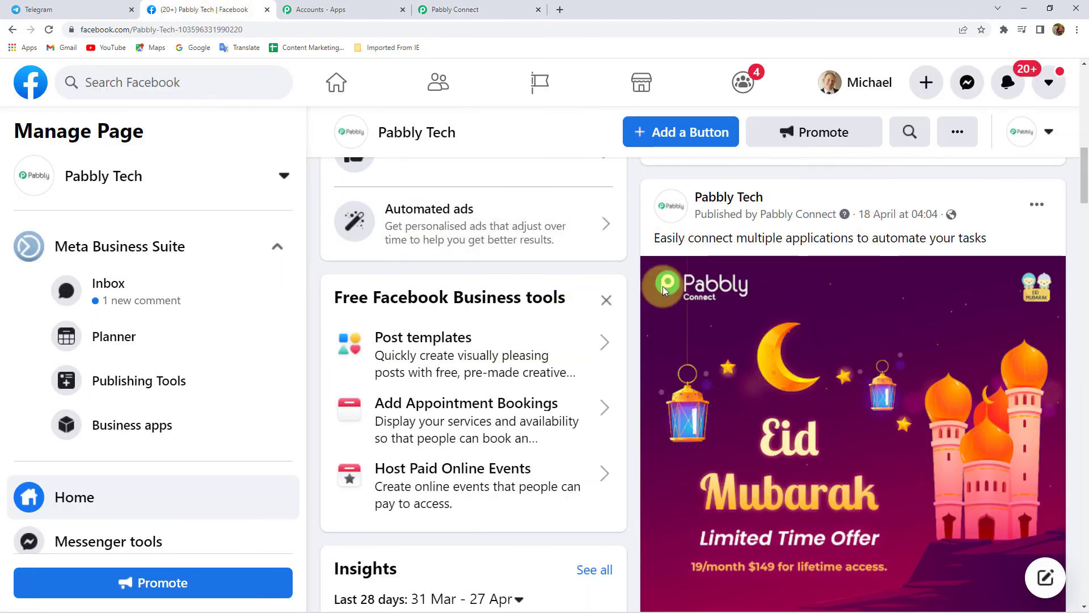
scroll(686, 378, "up", 10)
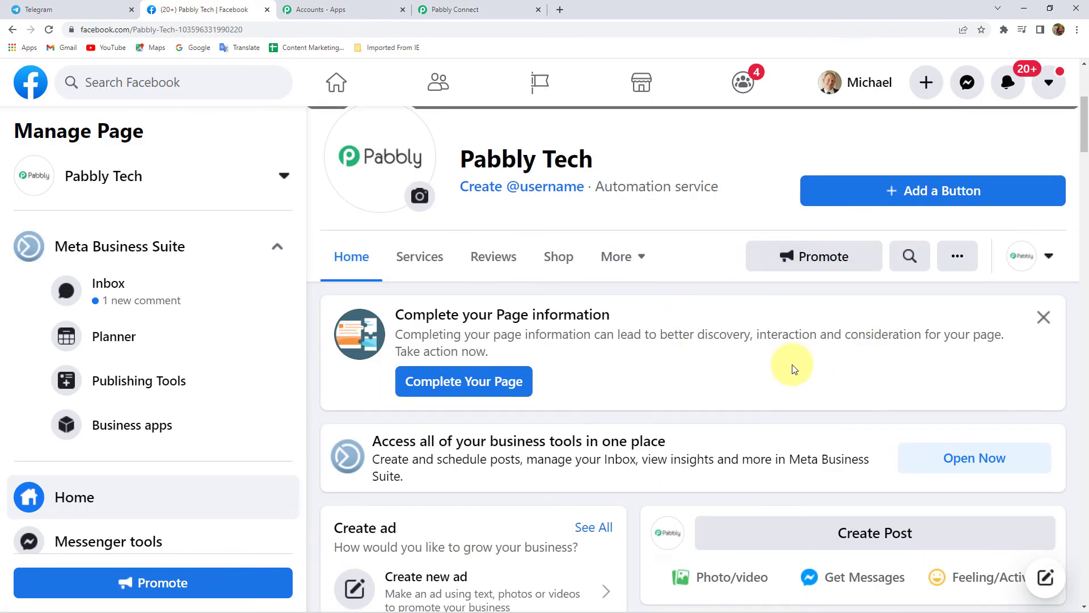
scroll(795, 369, "down", 2)
scroll(808, 414, "down", 7)
scroll(759, 413, "up", 3)
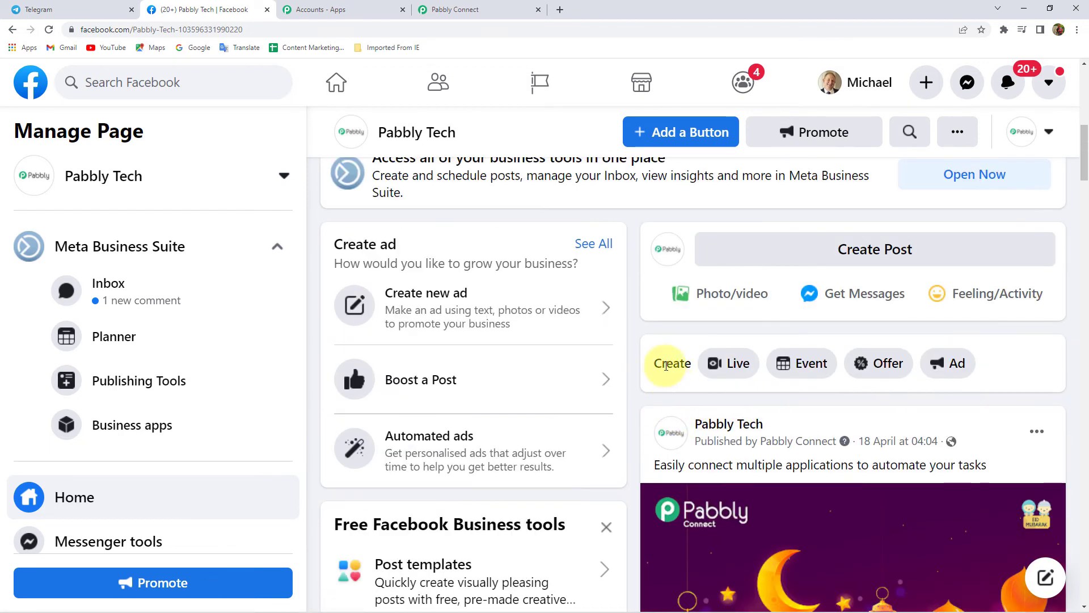
left_click(801, 258)
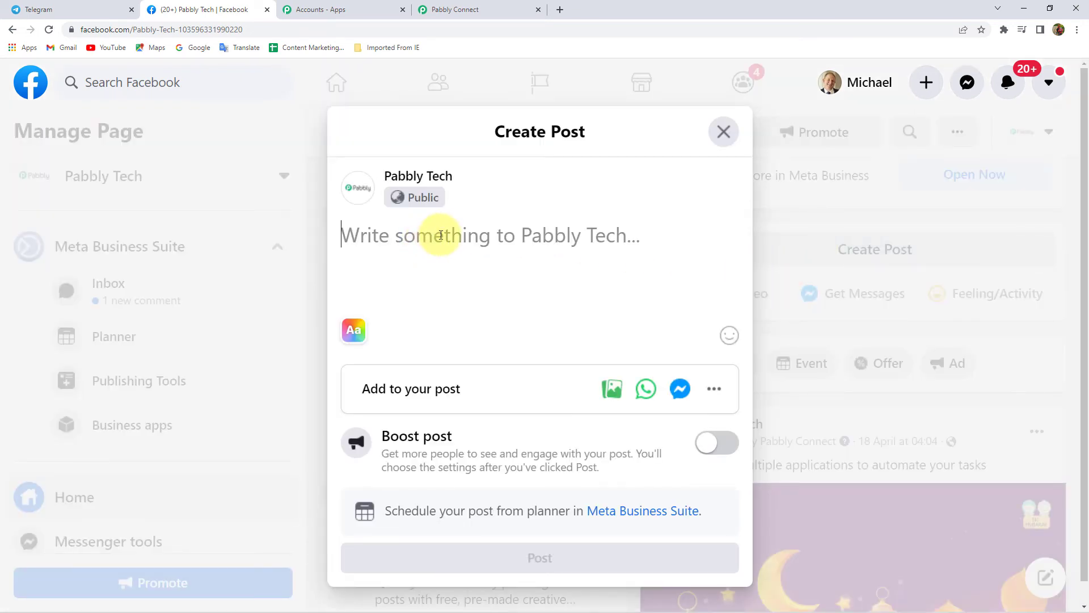
type("W")
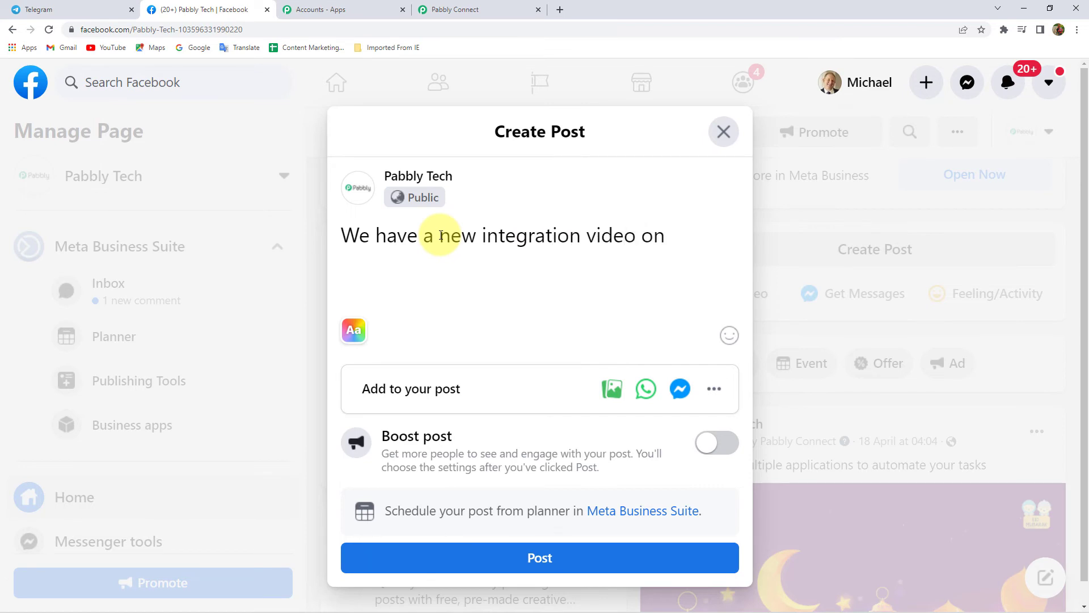
type("be")
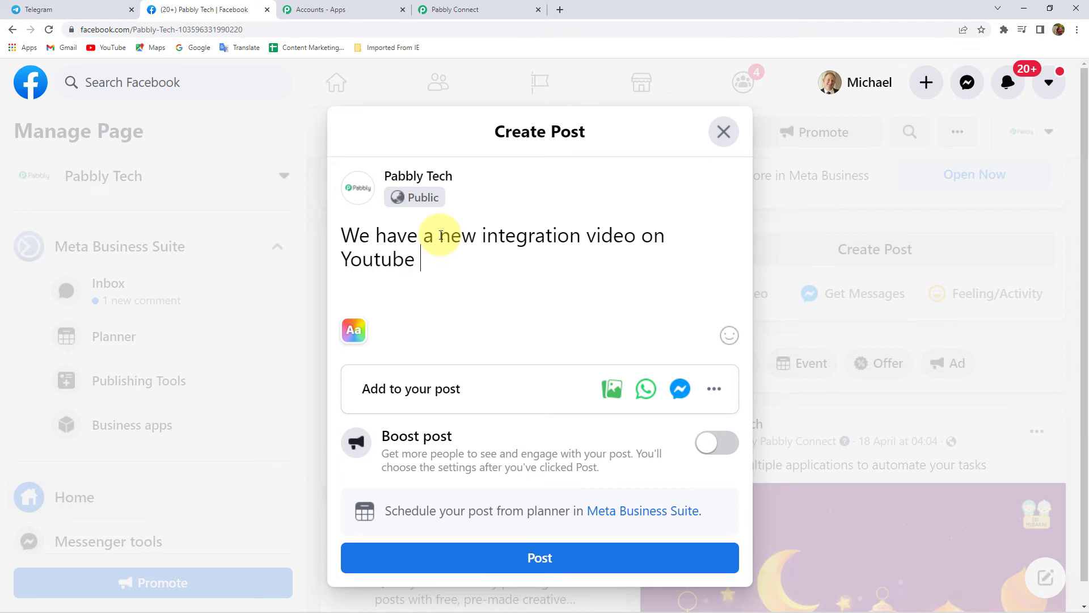
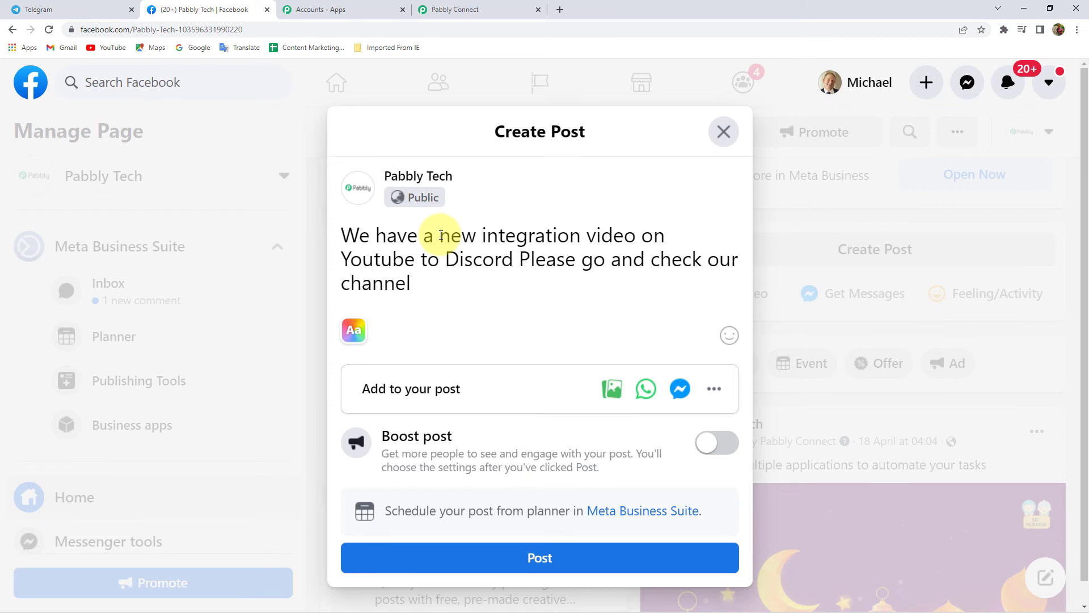
type(".")
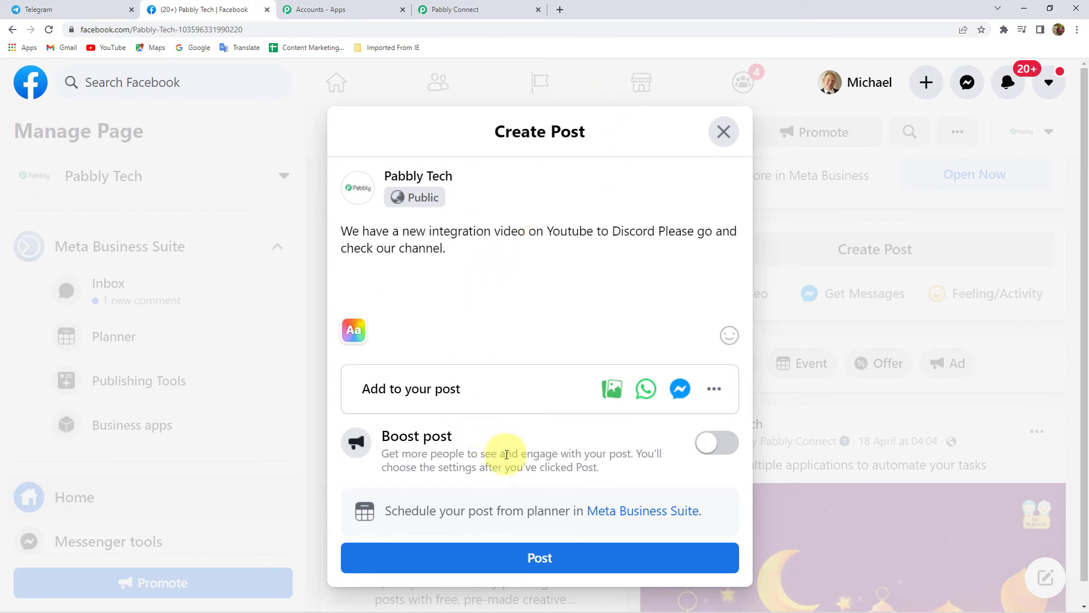
left_click(605, 558)
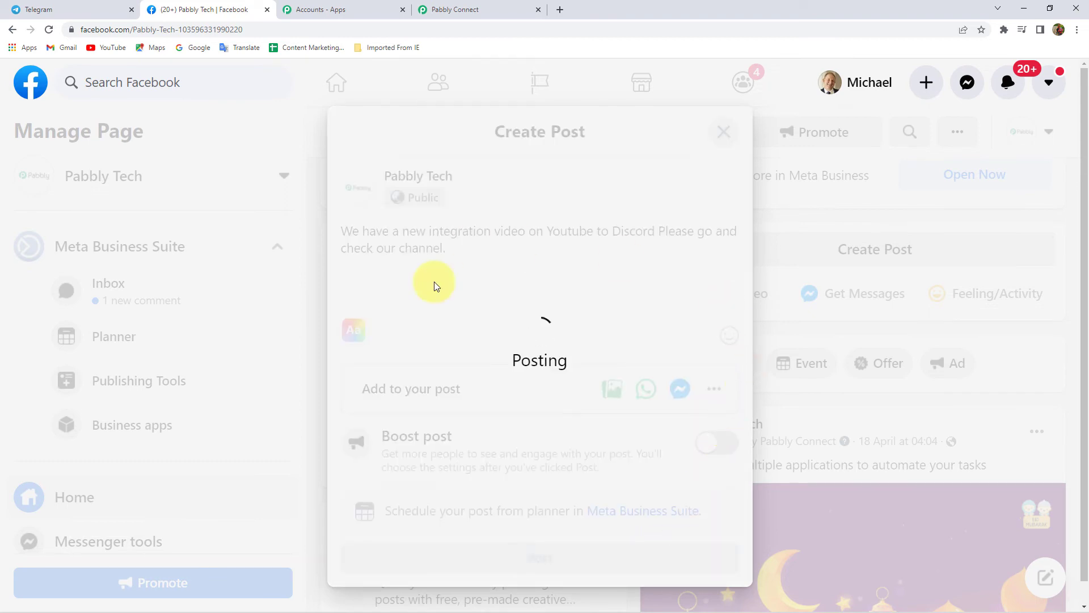
scroll(819, 427, "down", 2)
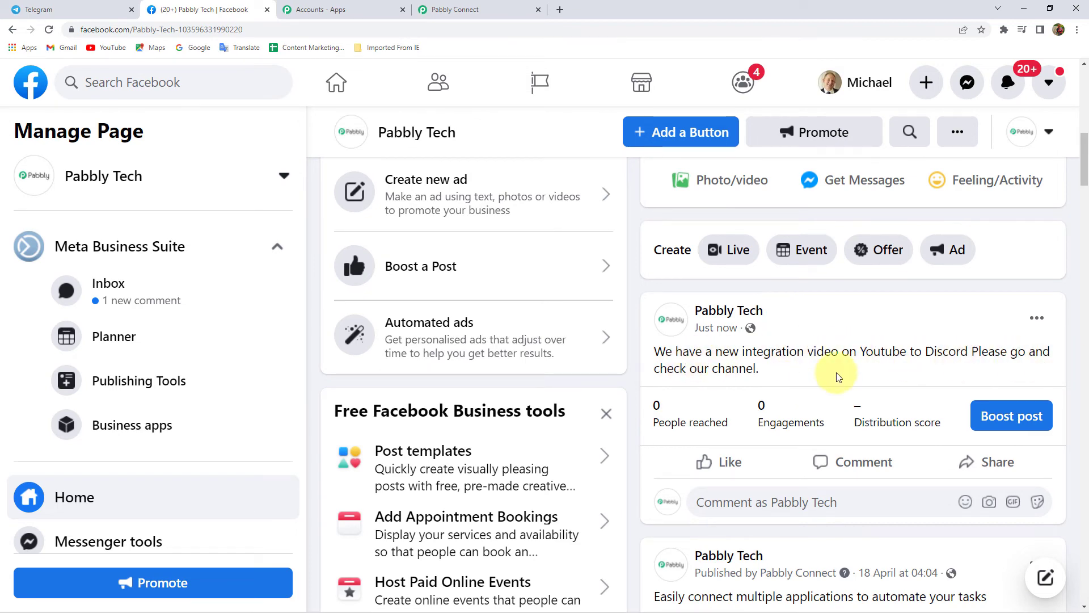
Return to Pabbly Connect and save and send a test request for the Facebook Pages step to fetch the new text post
left_click(488, 9)
scroll(227, 204, "up", 15)
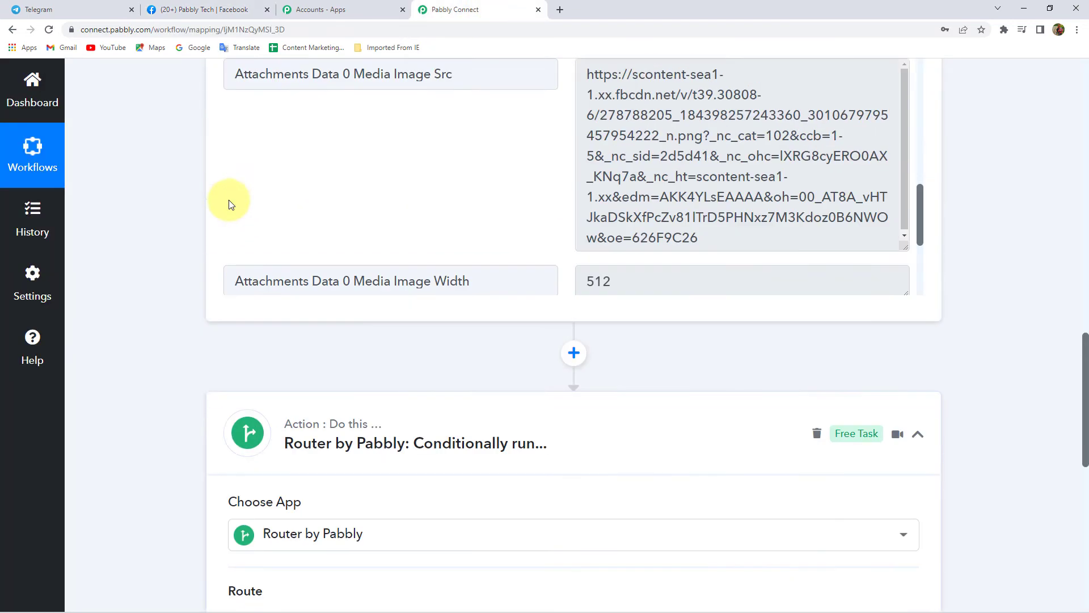
scroll(216, 231, "up", 5)
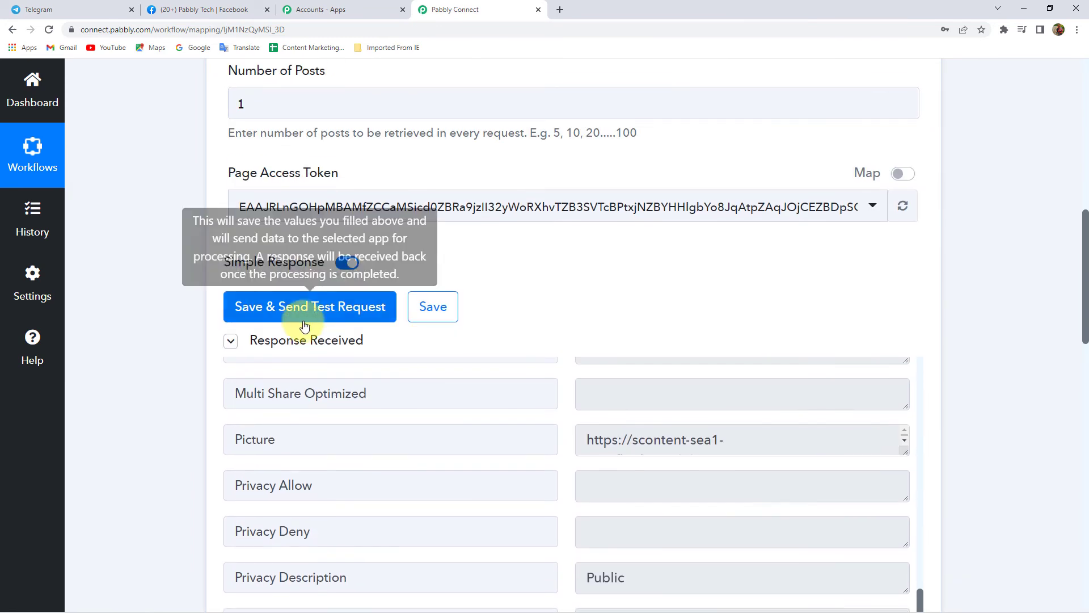
left_click(324, 309)
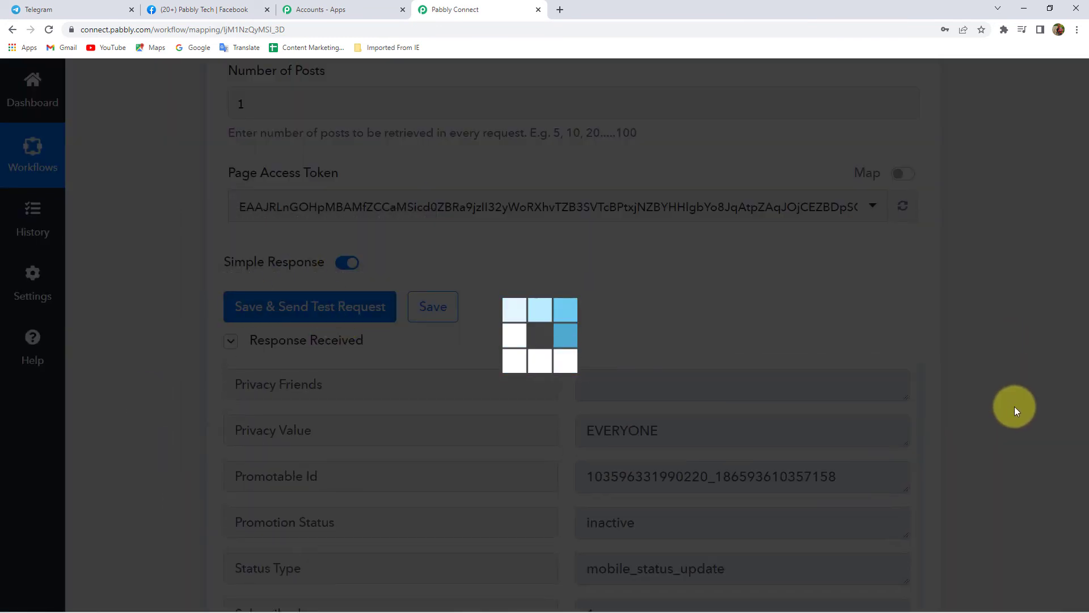
Examine the Facebook Pages response fields and enlarge the Message value to read the whole post text
scroll(1022, 369, "down", 6)
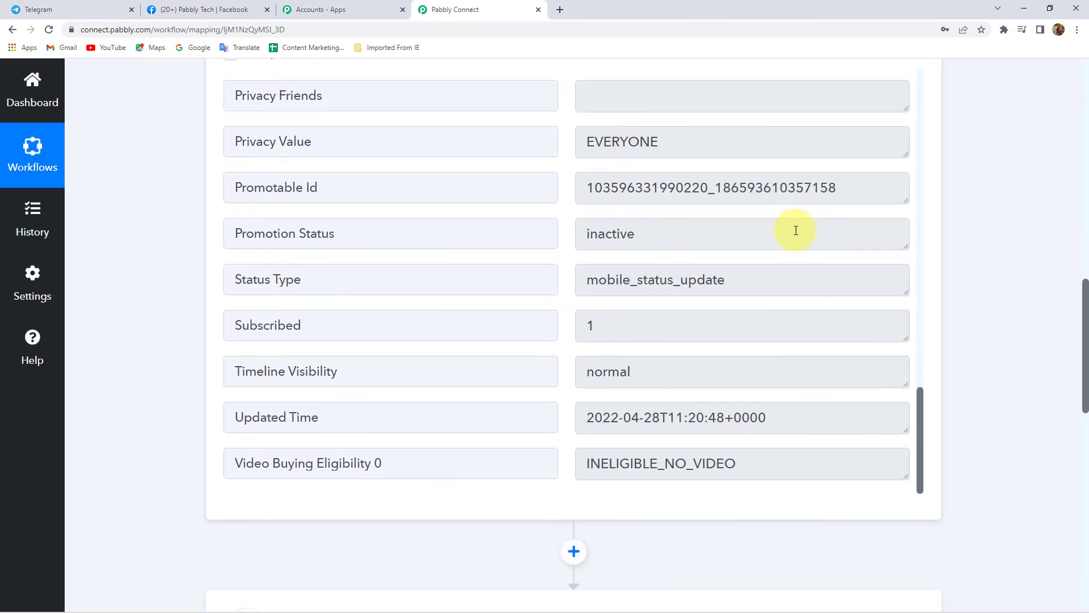
scroll(755, 244, "down", 3)
scroll(624, 272, "up", 2)
scroll(146, 194, "up", 3)
scroll(628, 329, "up", 5)
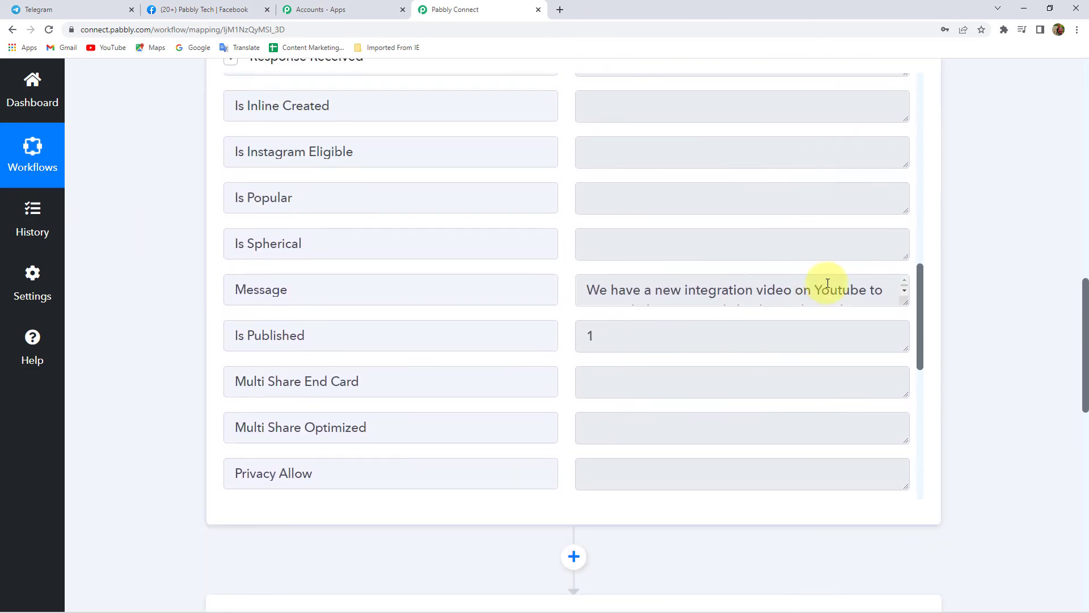
left_click_drag(906, 304, 902, 350)
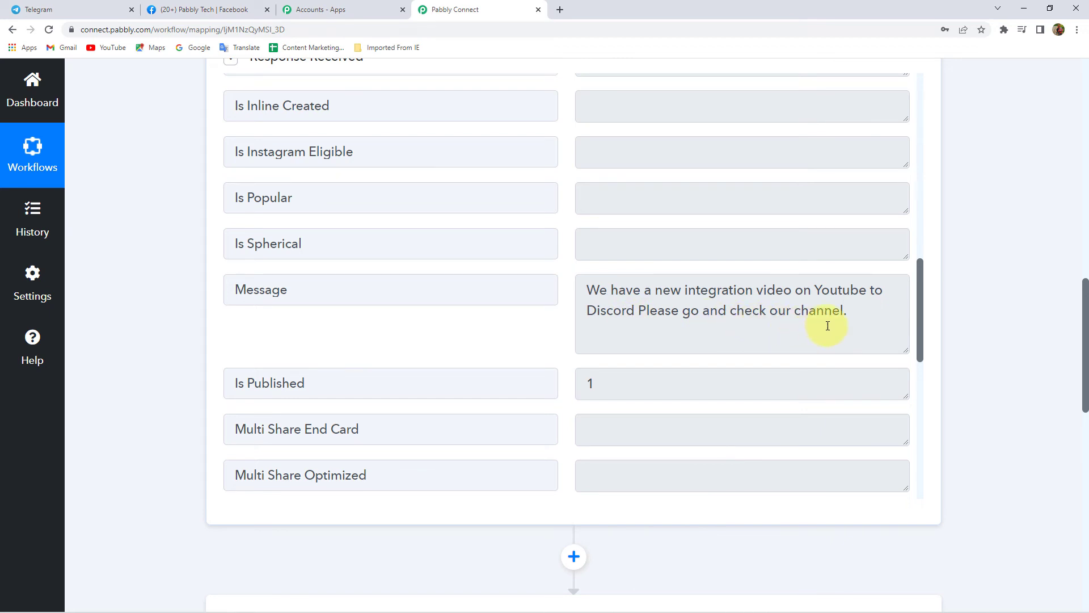
Look through the response for a field identifying text-only posts and copy the Instagram Eligibility value ineligible_post_no_media
scroll(292, 329, "down", 4)
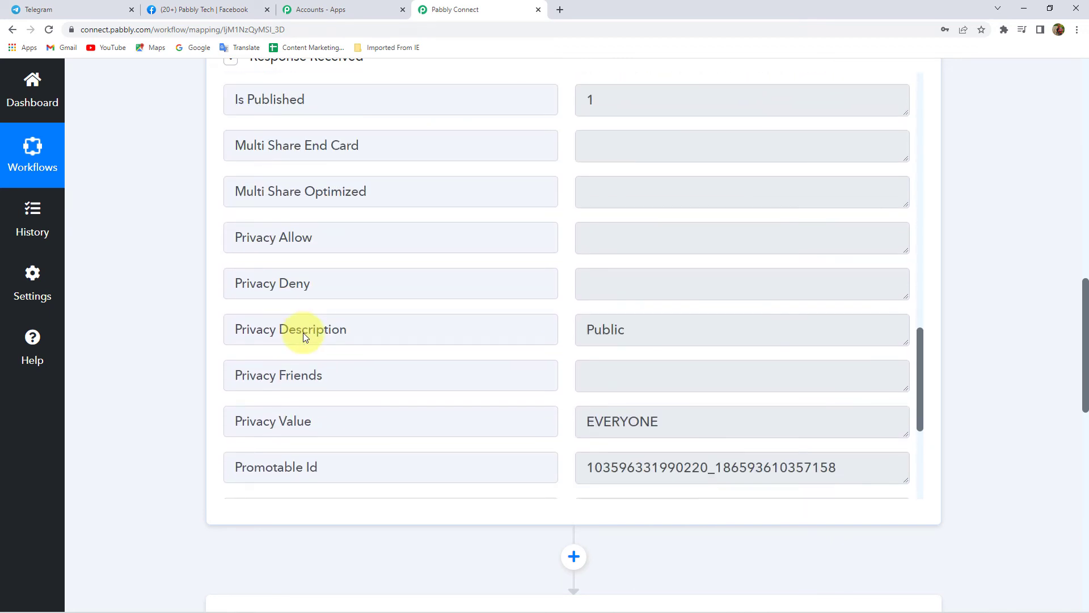
scroll(303, 332, "down", 4)
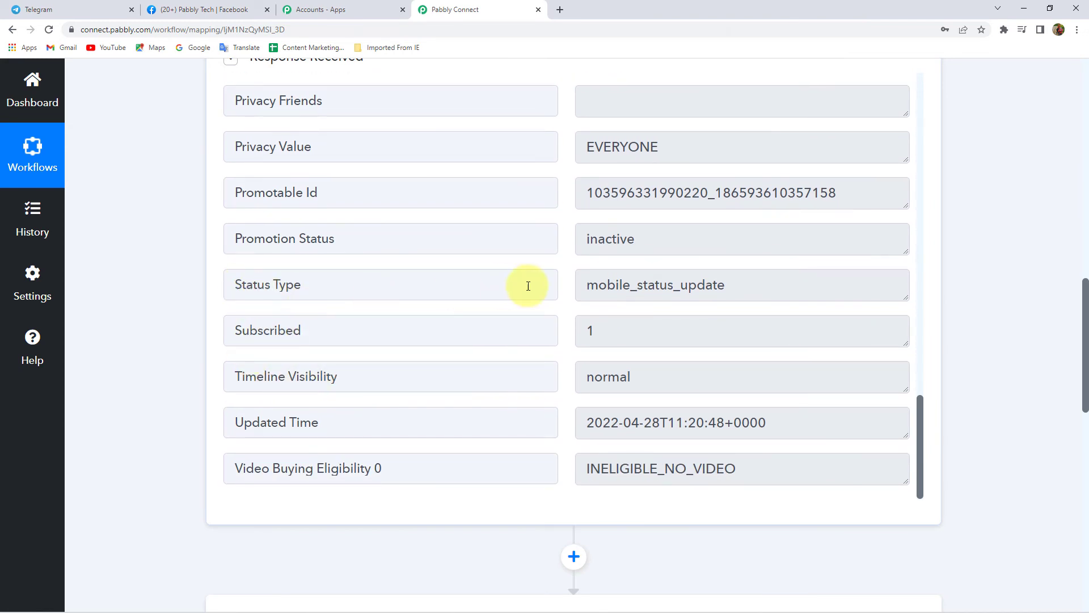
scroll(286, 299, "up", 7)
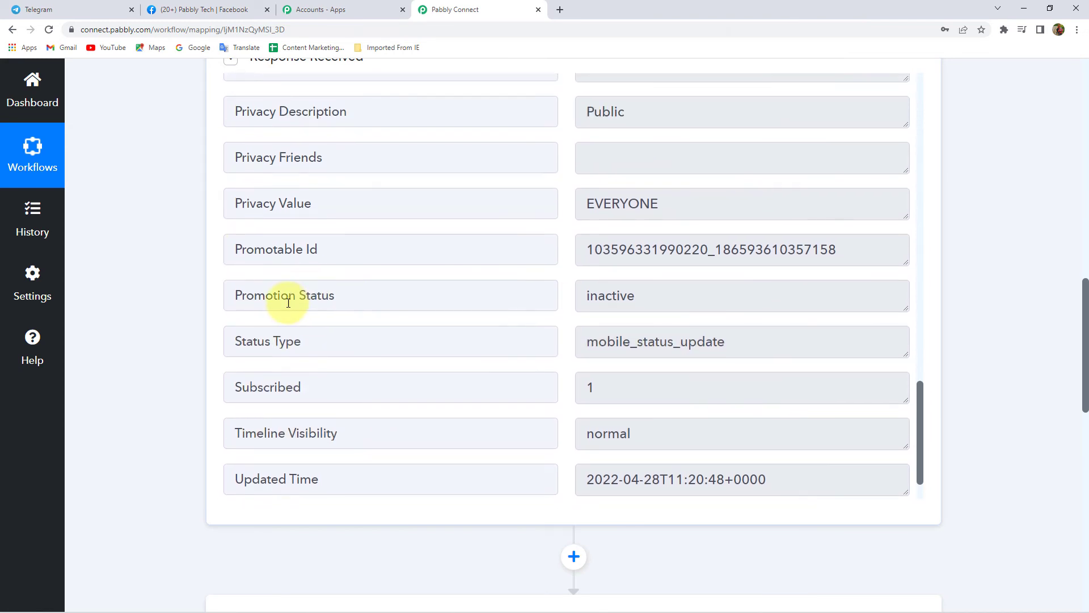
scroll(285, 303, "up", 10)
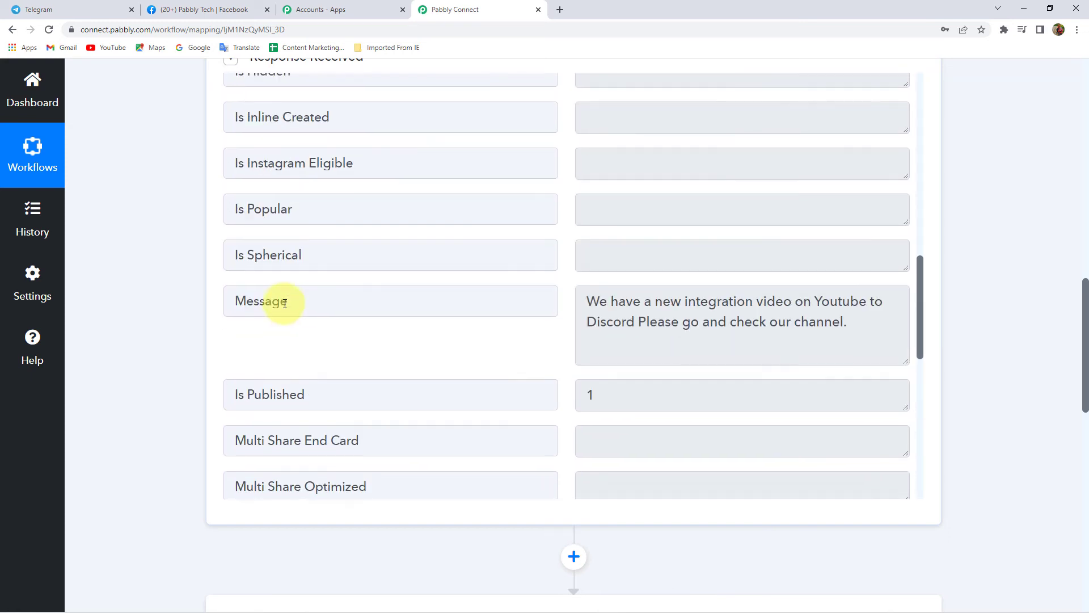
scroll(285, 304, "up", 5)
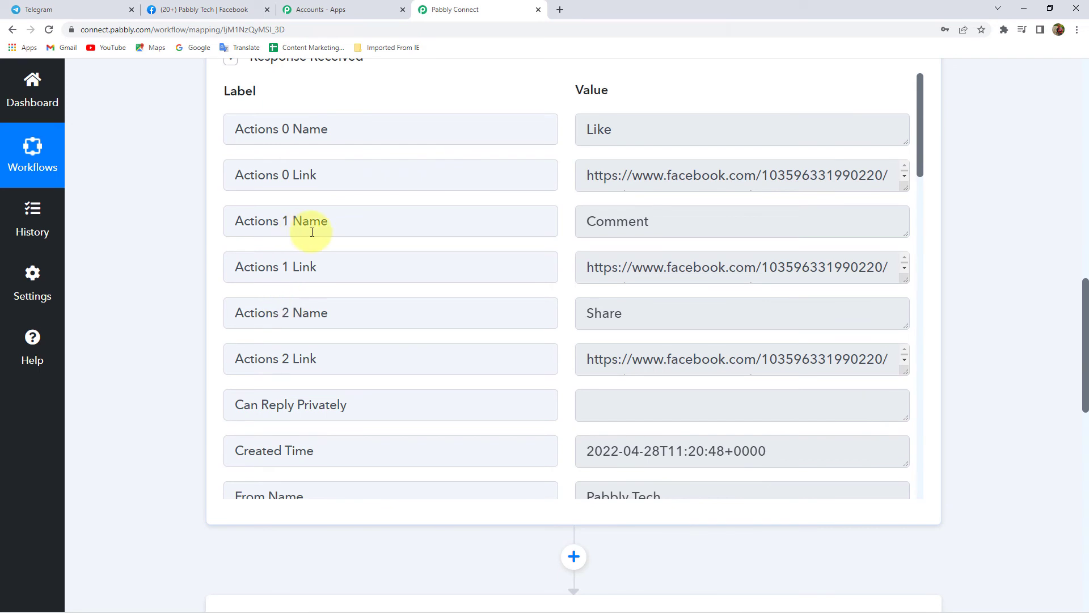
scroll(596, 251, "down", 5)
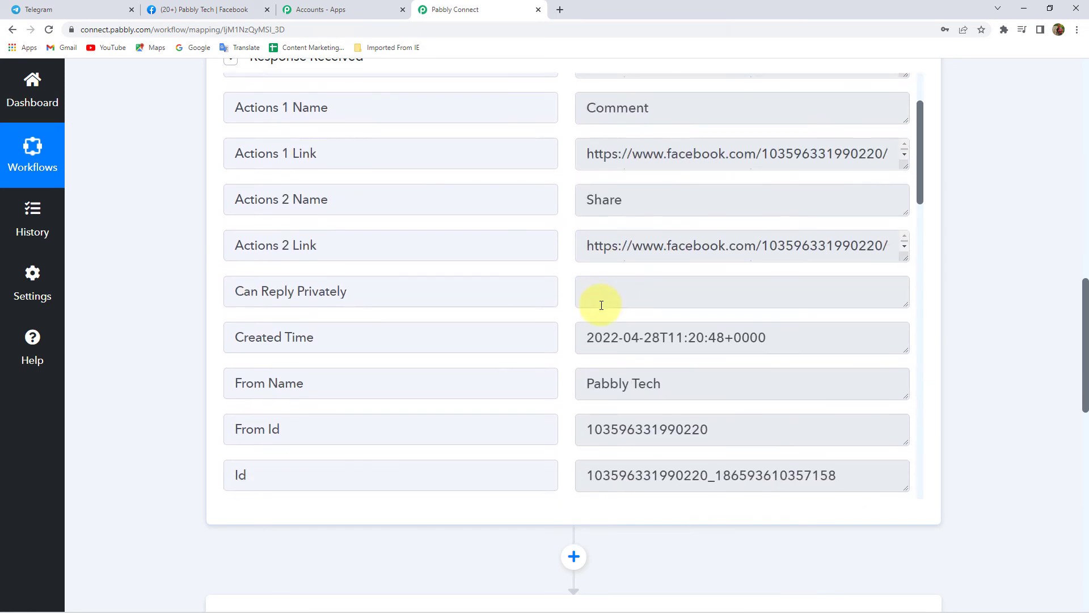
scroll(624, 294, "down", 2)
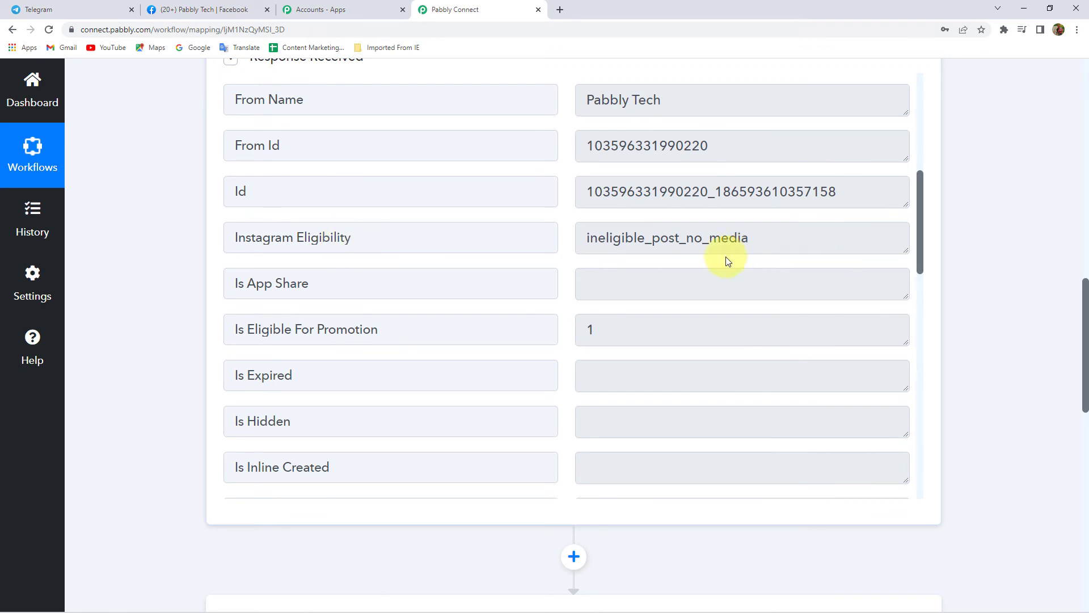
left_click_drag(785, 238, 540, 236)
key("ctrl+c")
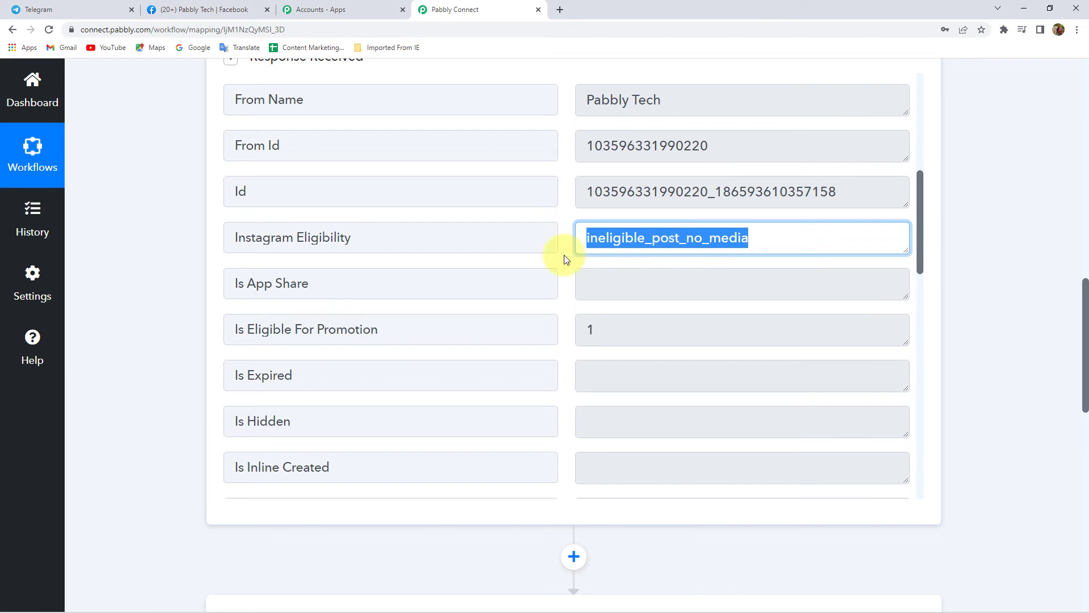
Open the For Text route's filter and set its condition label to Instagram Eligibility from the Facebook Pages step
scroll(176, 252, "down", 10)
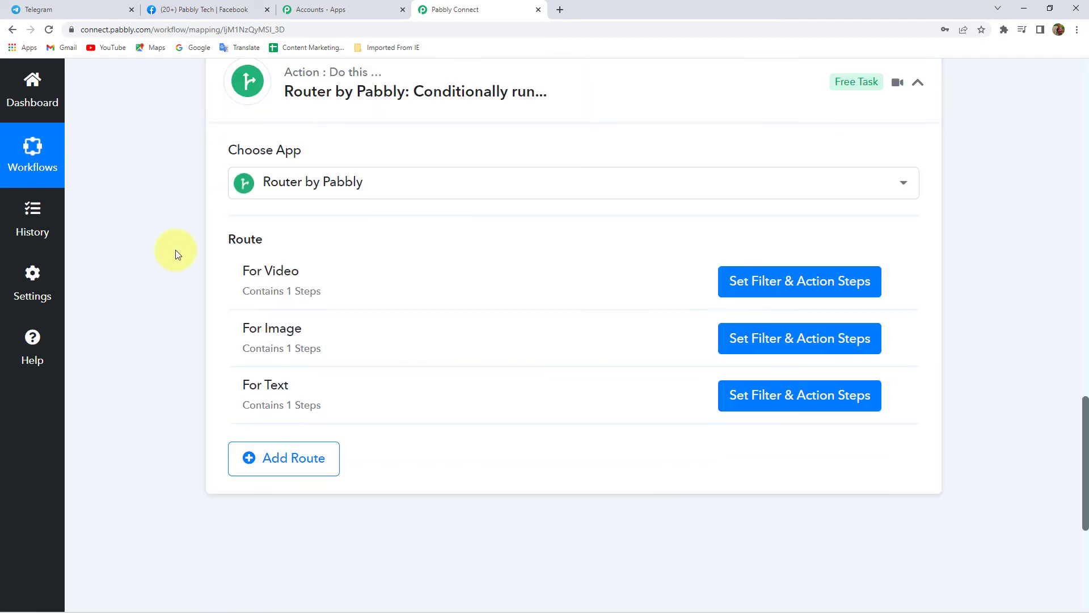
left_click(742, 338)
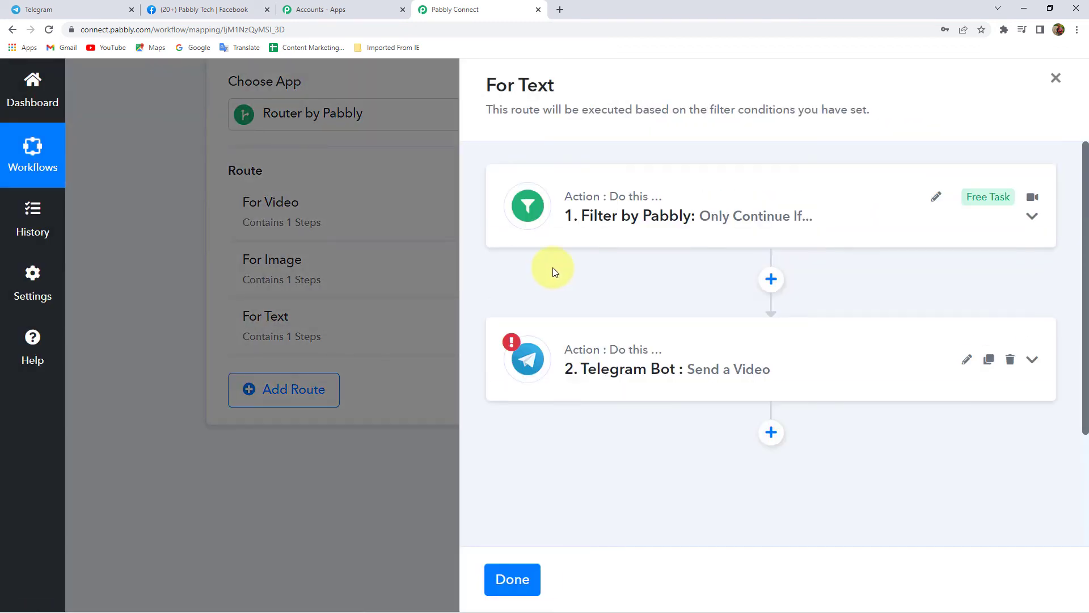
left_click(629, 231)
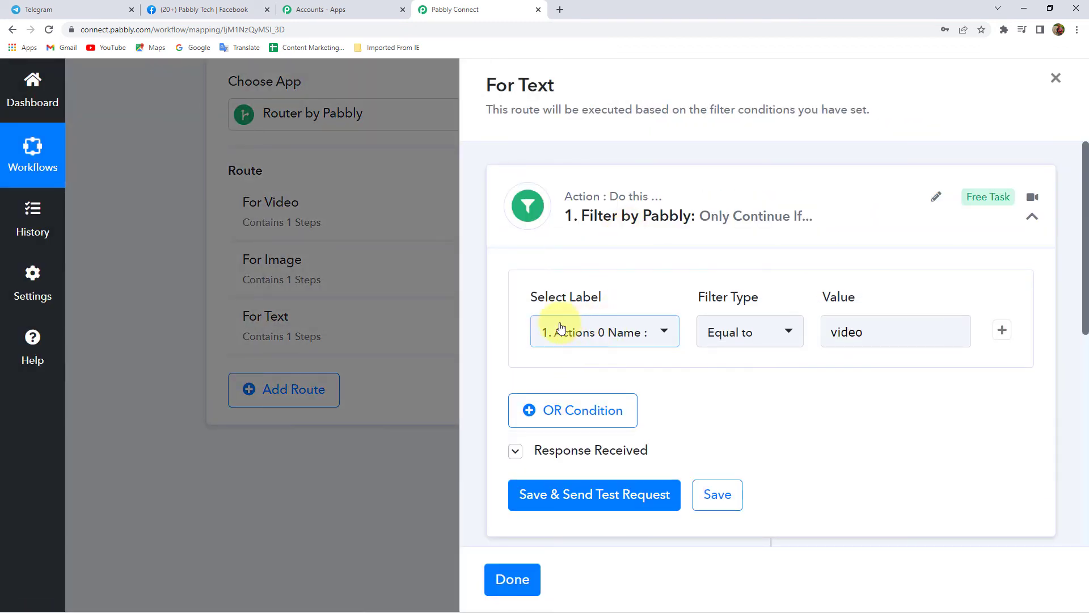
left_click(598, 340)
left_click(625, 418)
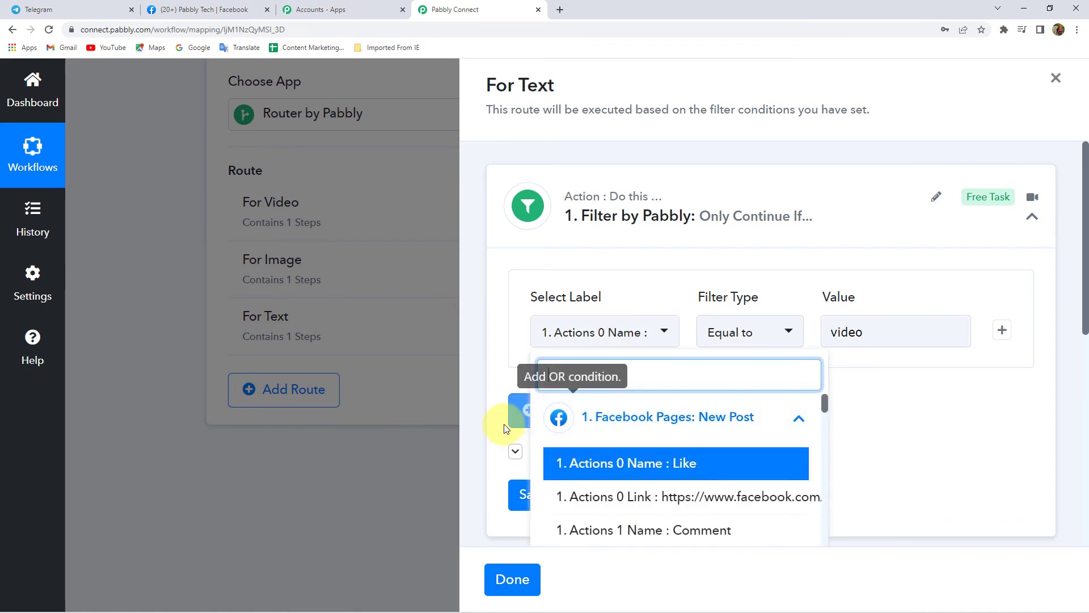
scroll(725, 421, "down", 5)
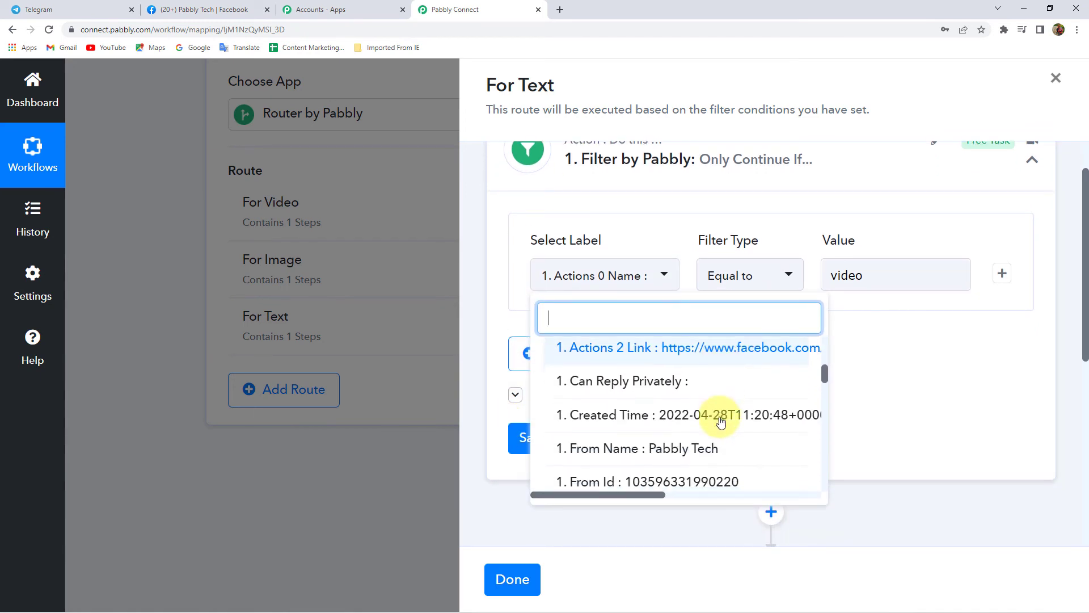
scroll(721, 420, "down", 1)
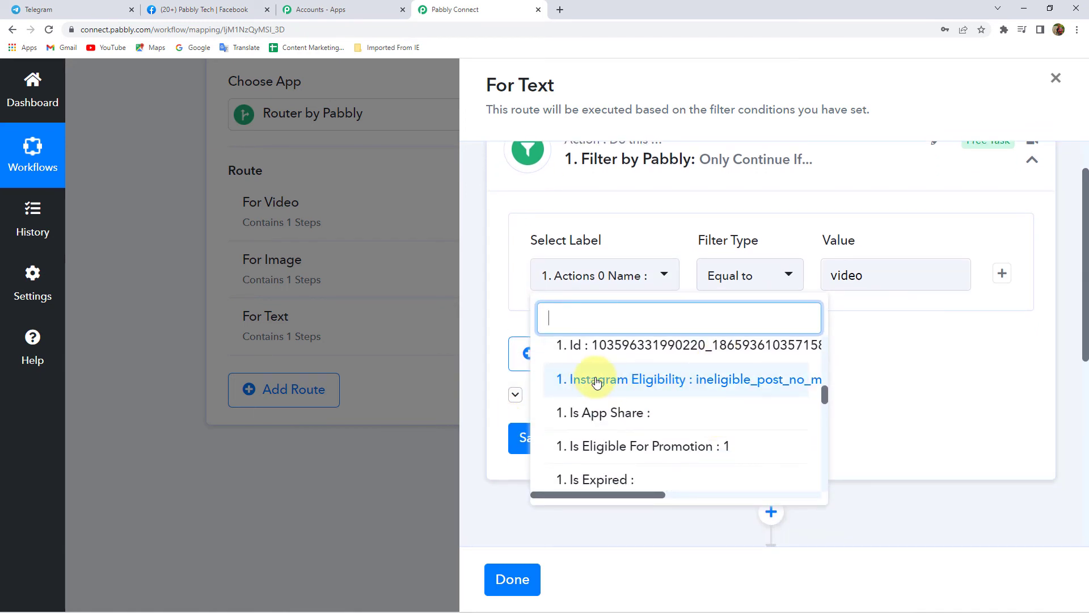
left_click(687, 386)
Set the filter value to ineligible_post_no_media, then save and send a test request for the filter
left_click(906, 276)
key("ctrl+v")
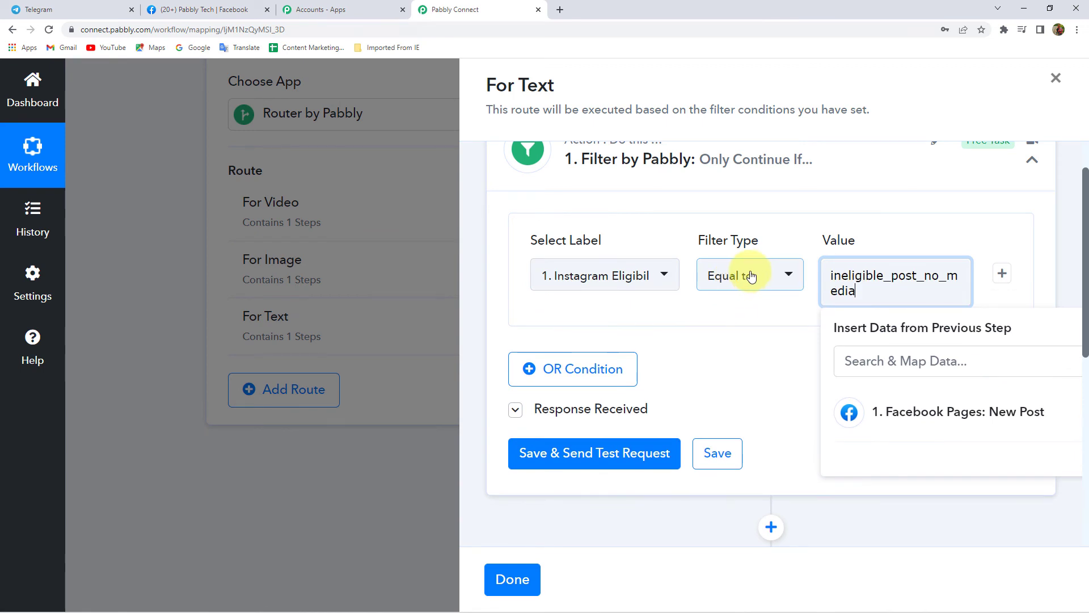
left_click(759, 367)
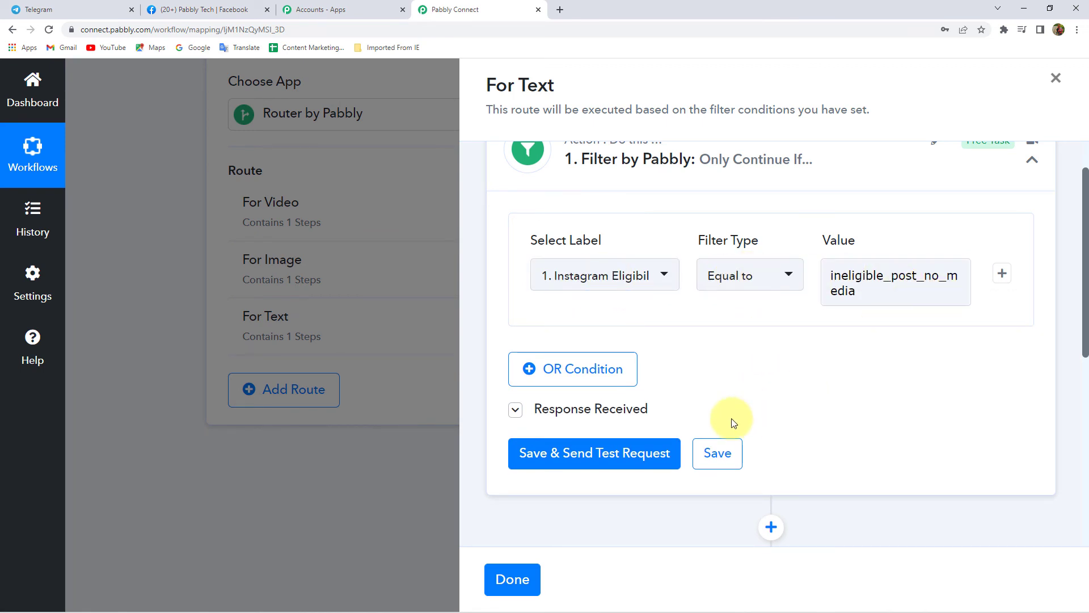
left_click(624, 454)
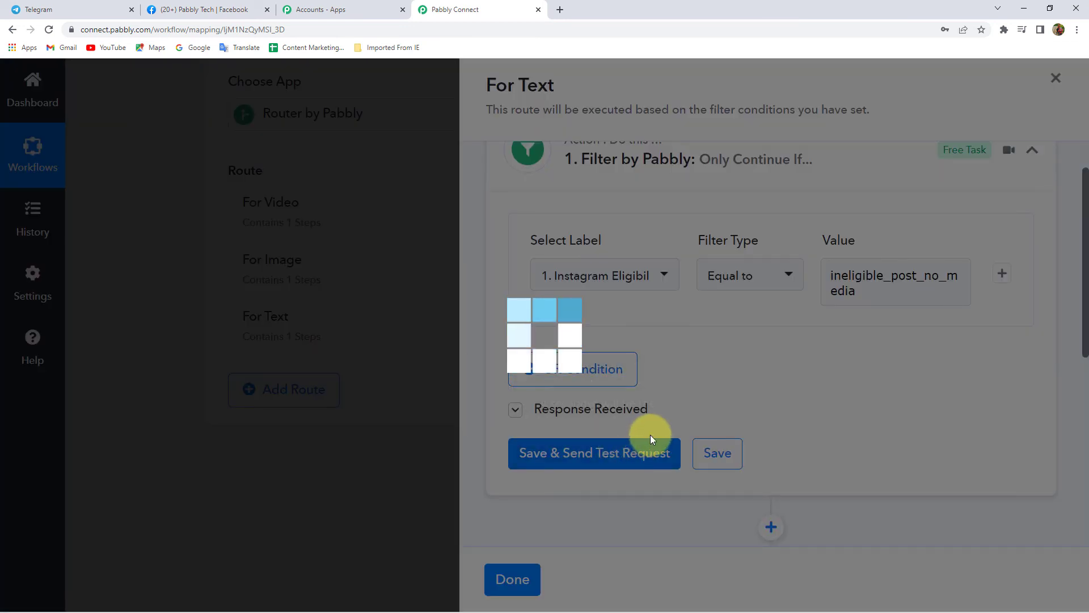
Change the route's Telegram Bot event to Send a Text Message or a Reply (HTML) and connect it with the existing Telegram Bot #36 connection
scroll(761, 384, "down", 5)
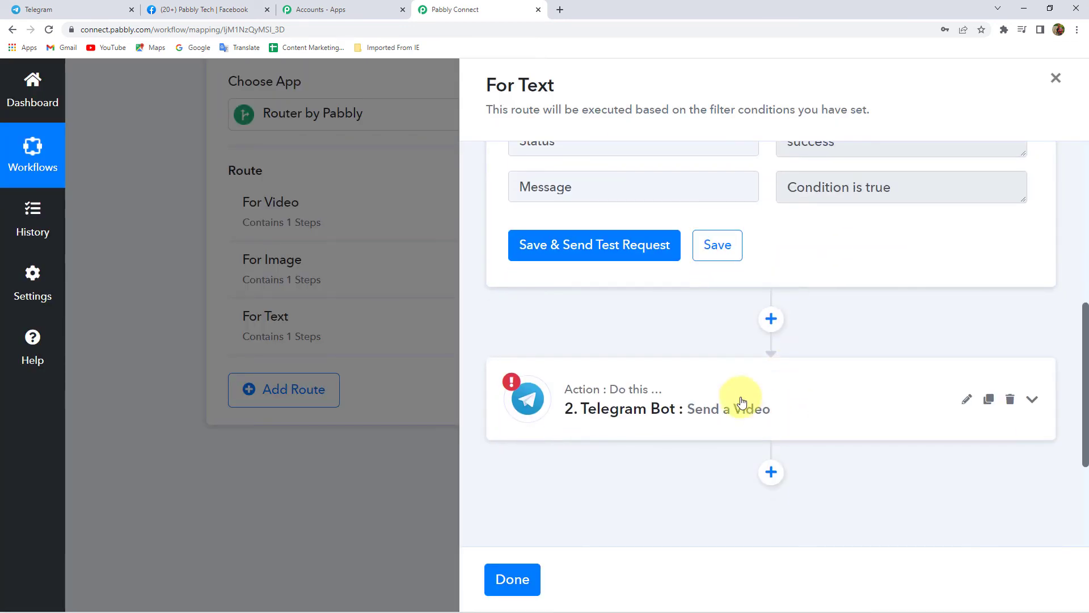
left_click(615, 398)
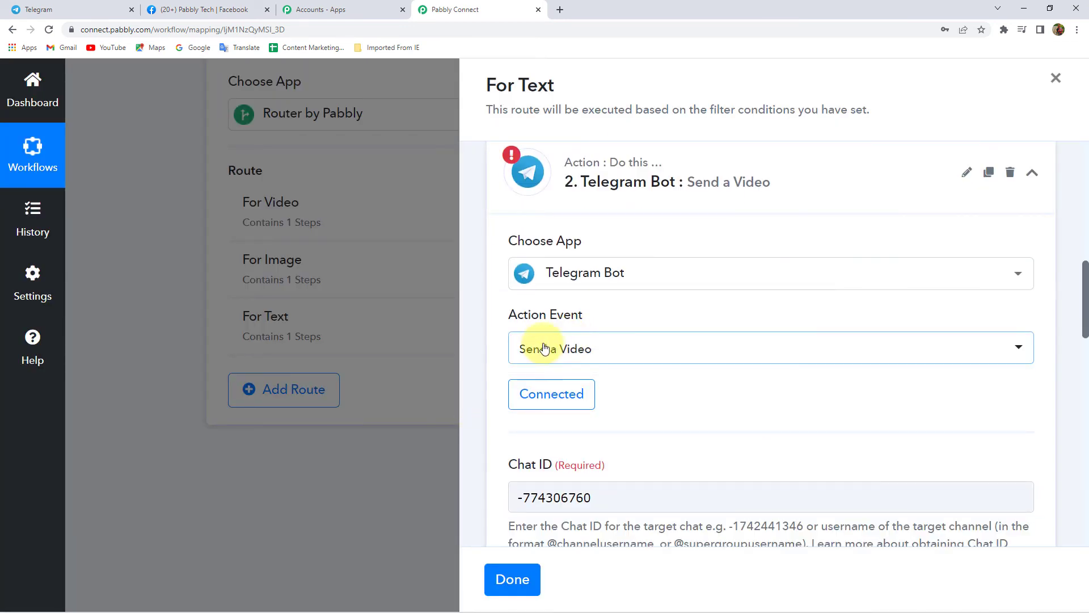
left_click(559, 350)
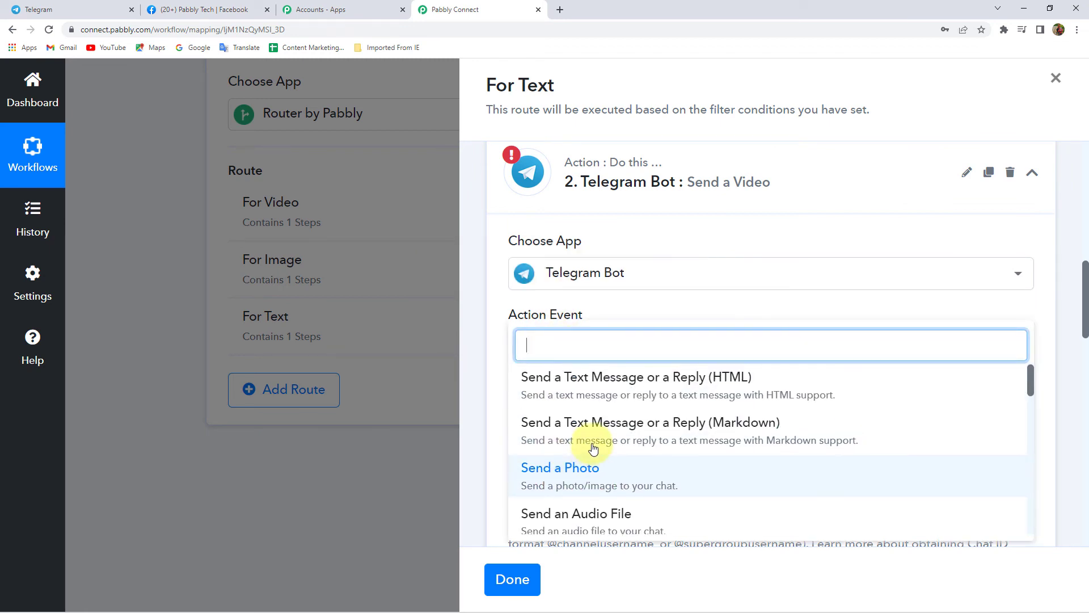
left_click(622, 379)
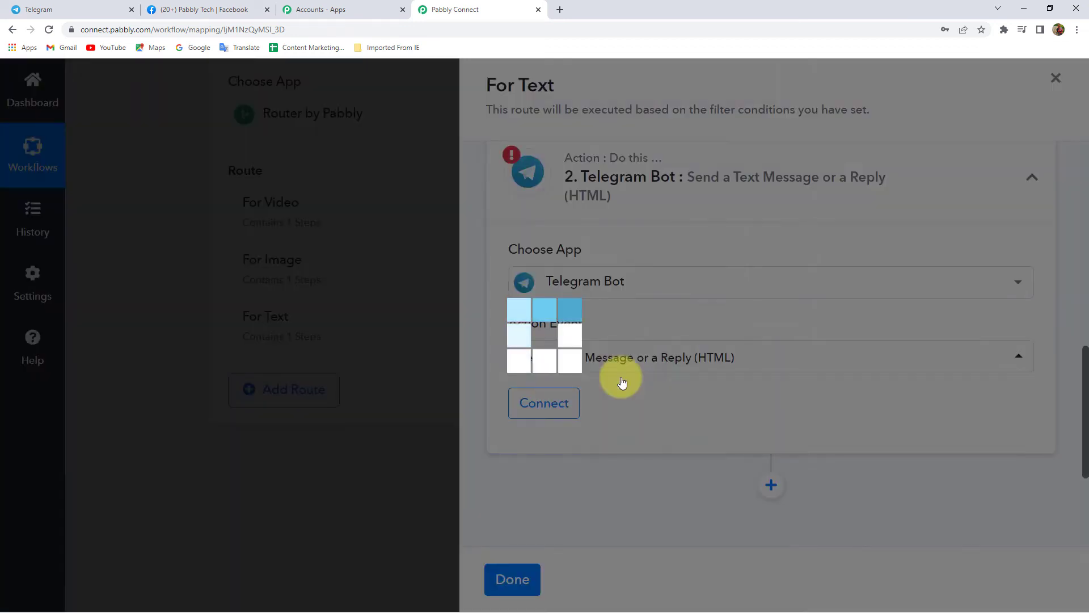
left_click(539, 406)
left_click(586, 579)
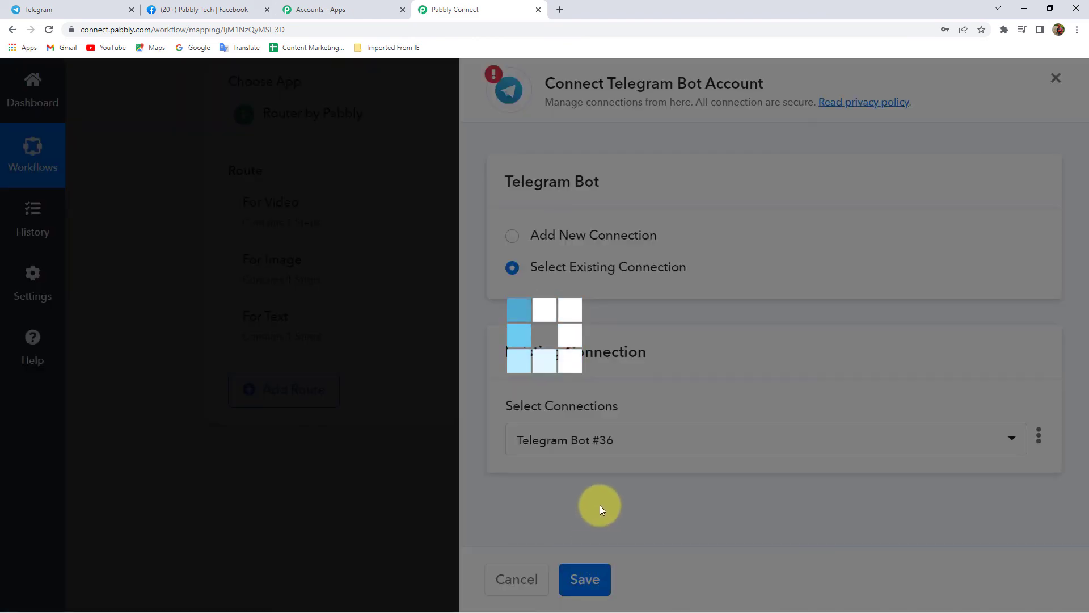
Copy the Team Magnet Brains group's chat ID from its Telegram web address and paste it into the Telegram Bot action's Chat ID in Pabbly Connect
scroll(558, 406, "down", 3)
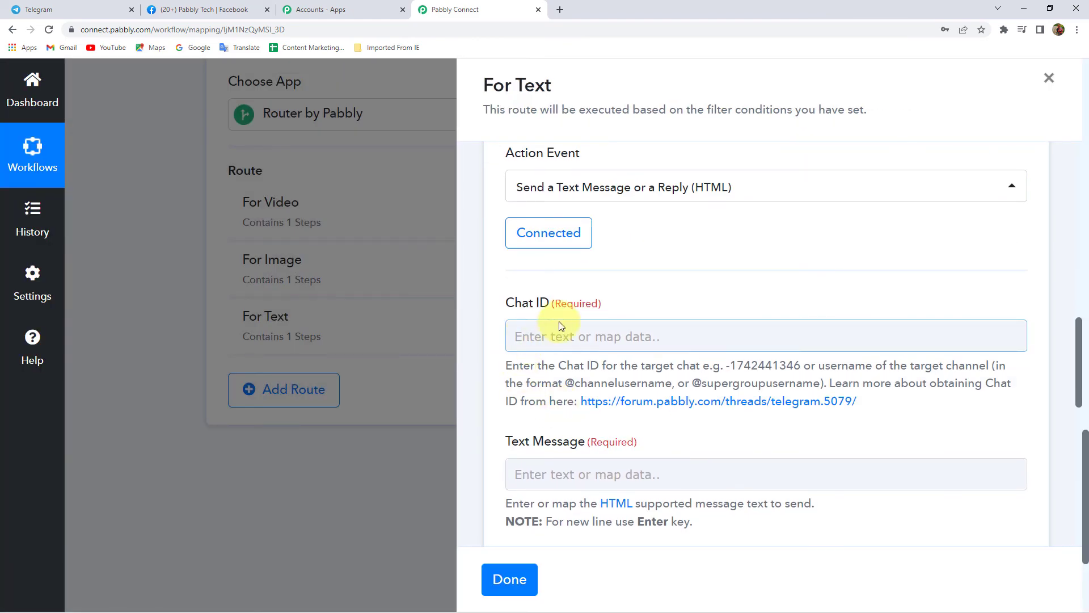
left_click(85, 9)
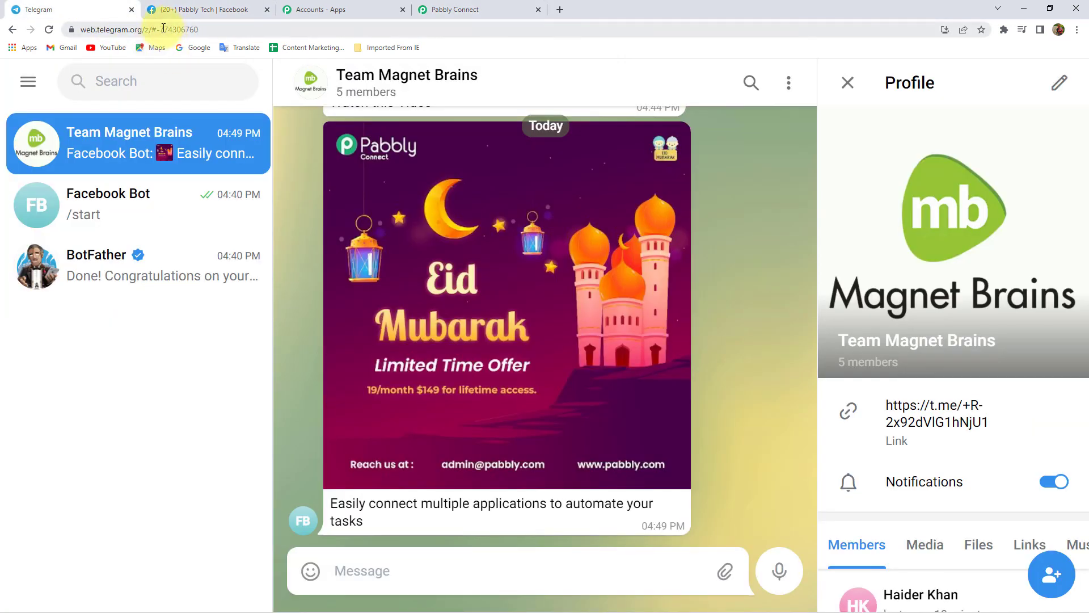
left_click_drag(156, 30, 224, 30)
key("ctrl+c")
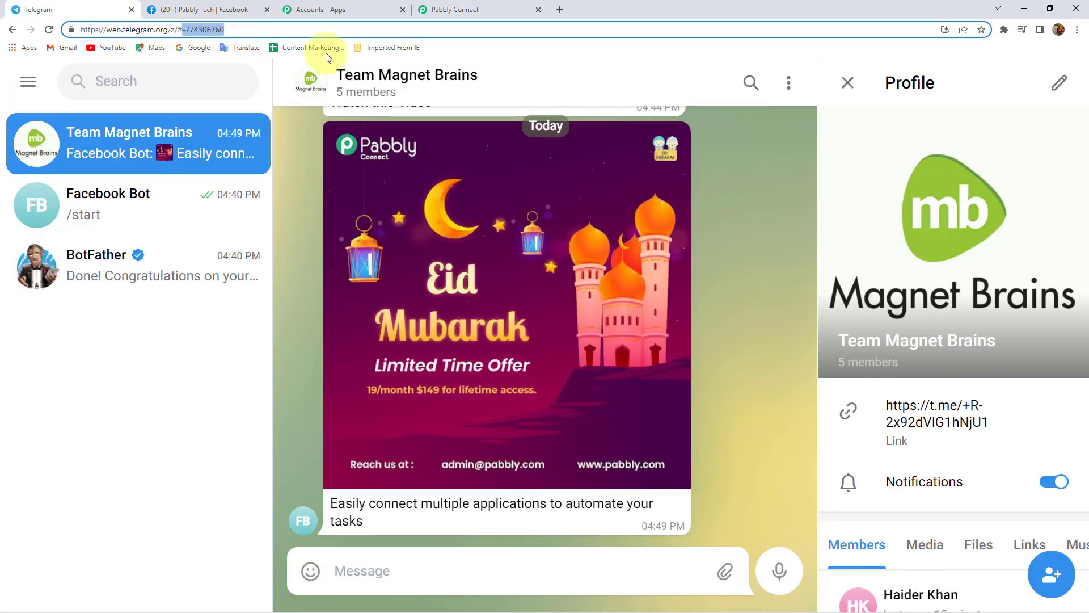
left_click(454, 10)
left_click(629, 336)
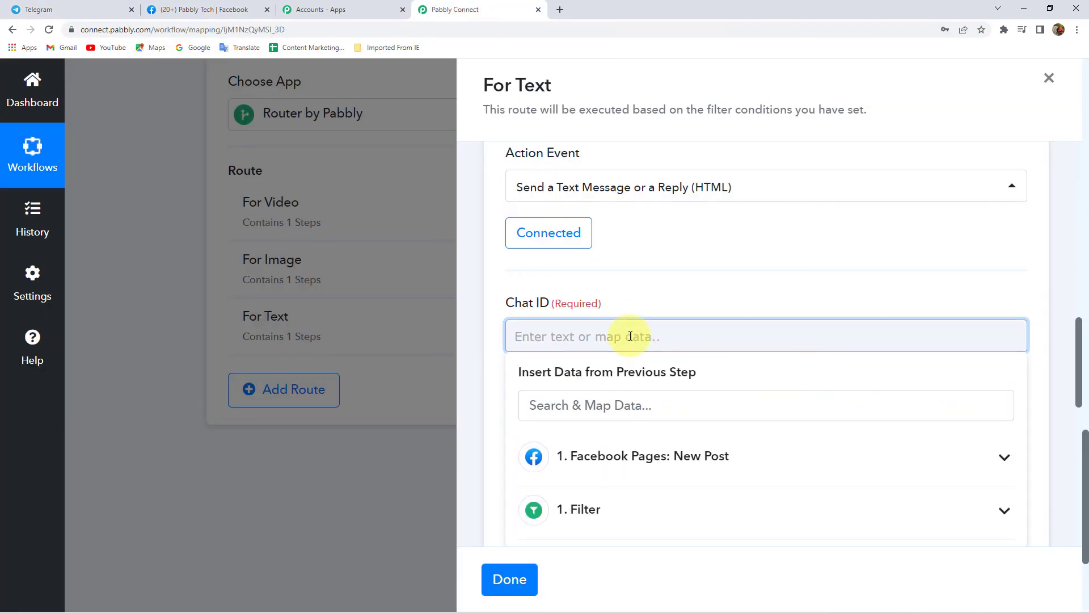
key("ctrl+v")
left_click(485, 325)
Search the mapping data for "mess" and map the Facebook Pages Message value as the Text Message
scroll(487, 330, "down", 3)
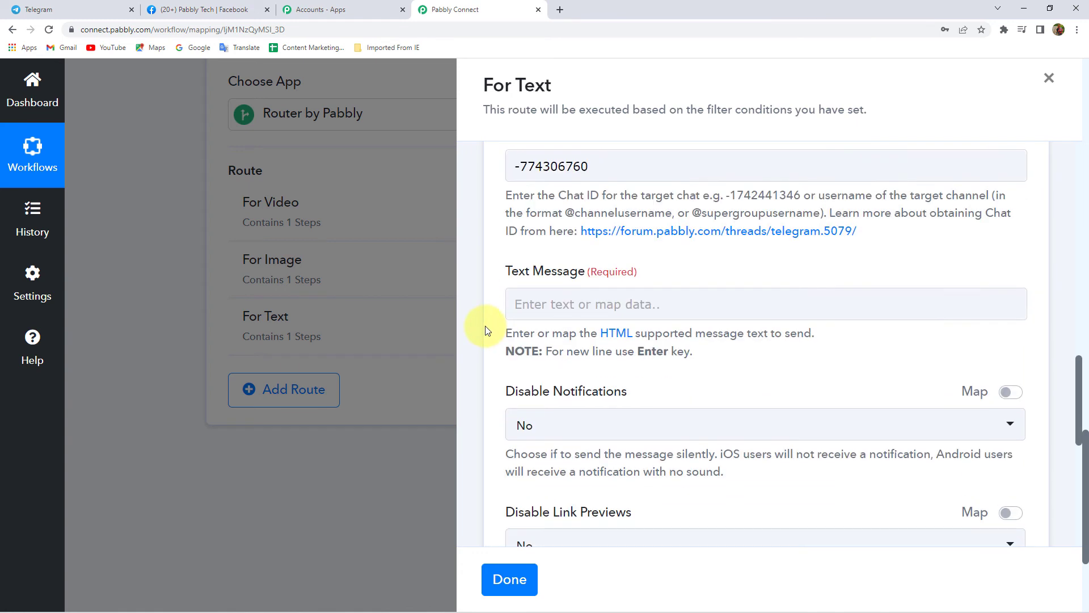
left_click(590, 303)
left_click(560, 418)
scroll(496, 382, "down", 2)
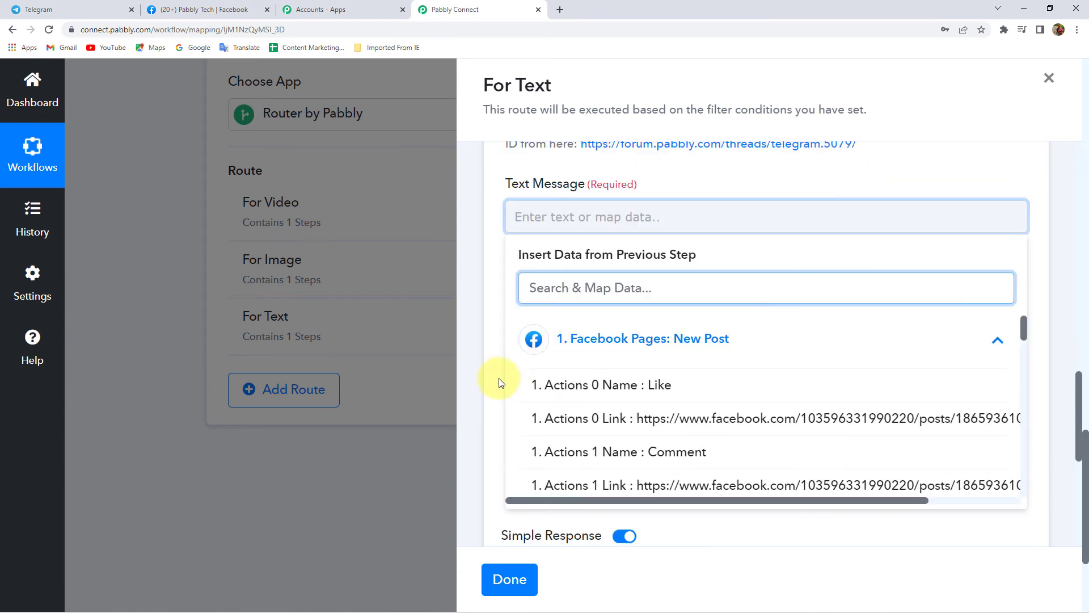
type("mess")
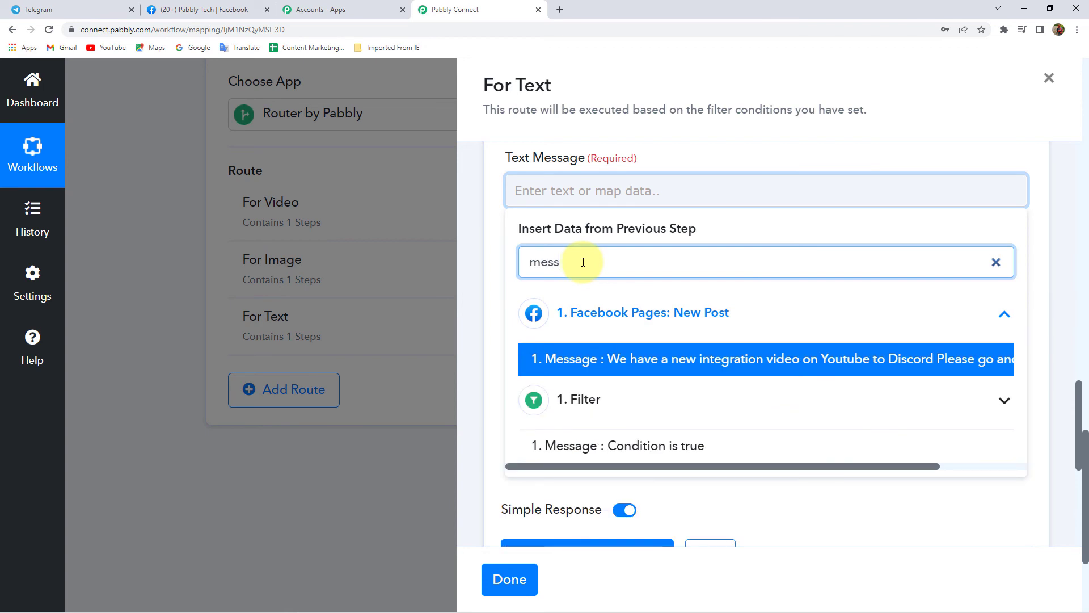
left_click(626, 347)
left_click(493, 272)
Save and send a test request for the Telegram Bot action, then switch to Telegram to check the Team Magnet Brains group
scroll(494, 273, "down", 5)
left_click(595, 300)
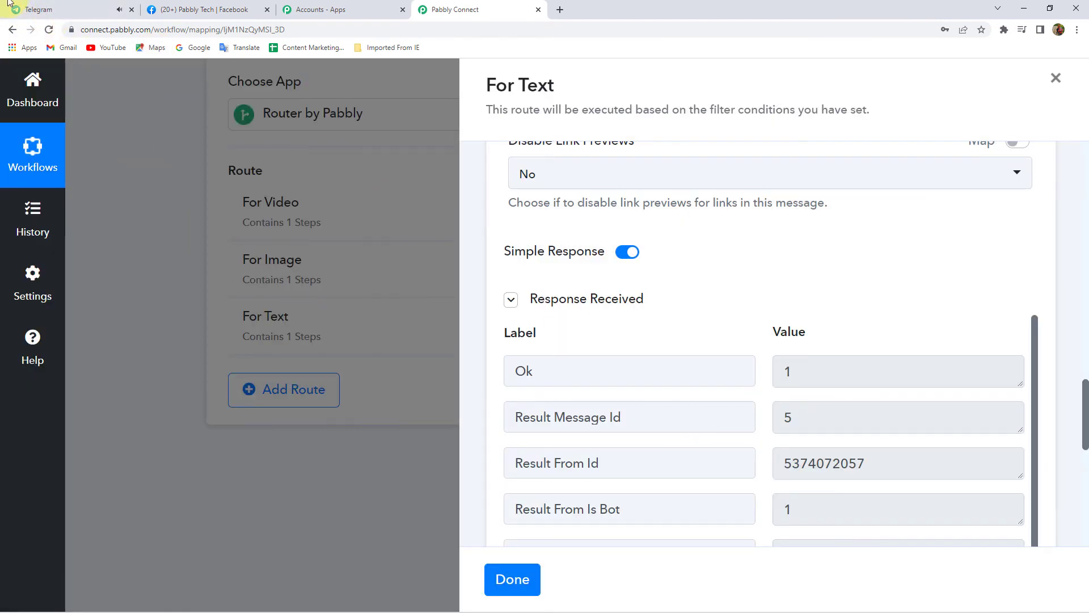
left_click(11, 7)
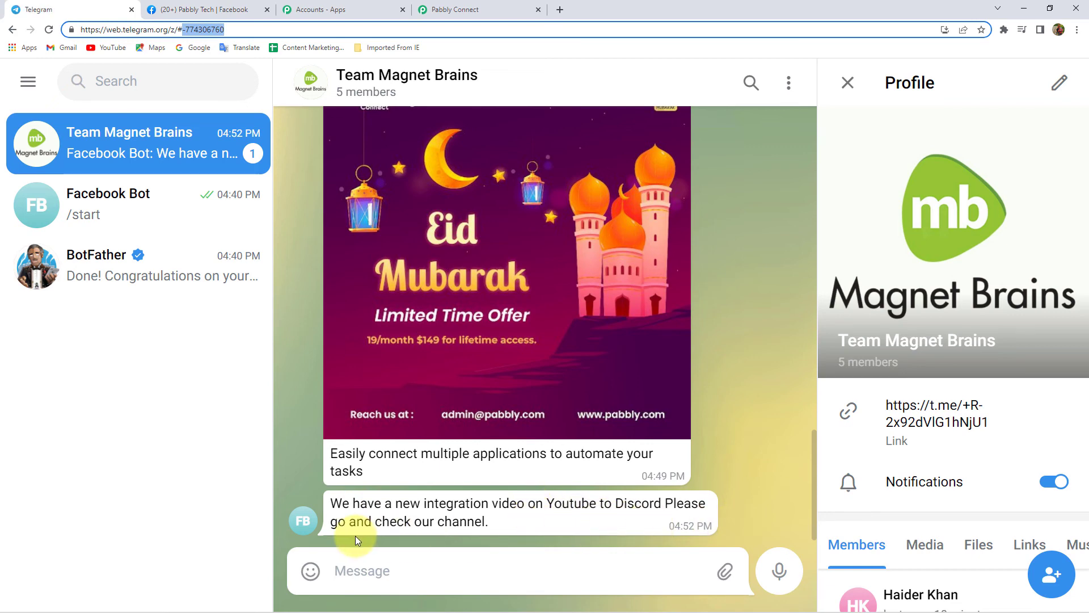
Return to Pabbly Connect, finish the For Text route, and collapse the Router and Facebook Pages steps
left_click(452, 9)
scroll(499, 397, "down", 2)
left_click(512, 578)
scroll(549, 487, "up", 2)
left_click(517, 137)
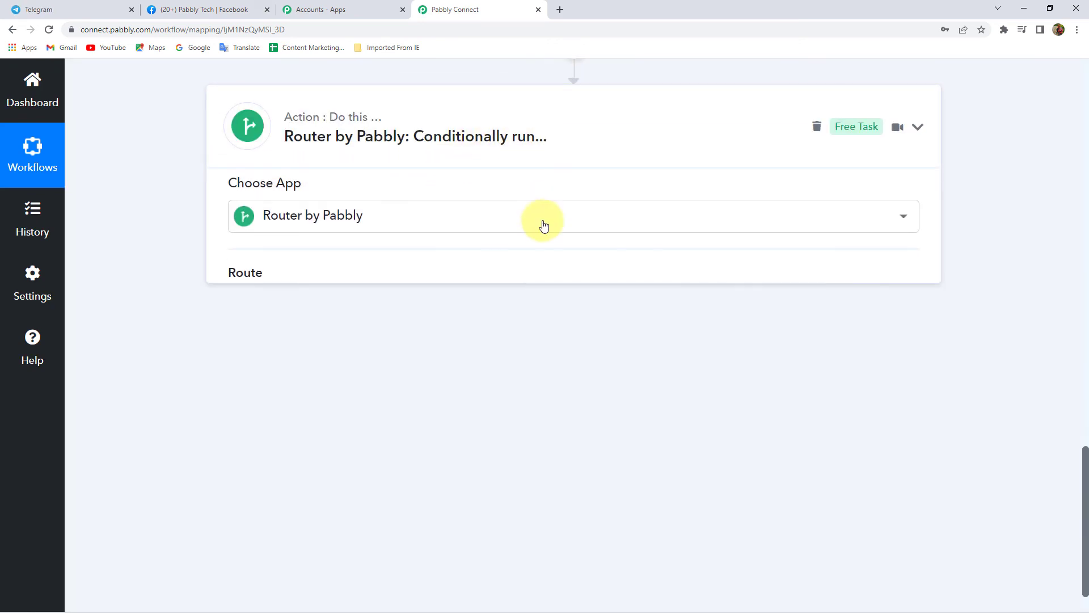
scroll(540, 215, "up", 15)
scroll(542, 224, "up", 1)
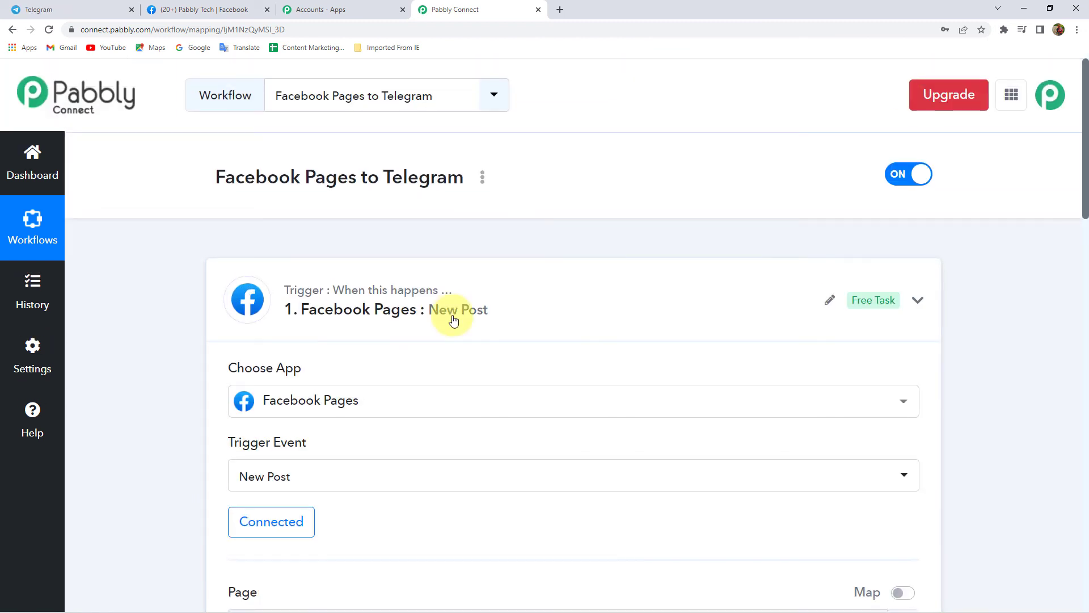
left_click(450, 309)
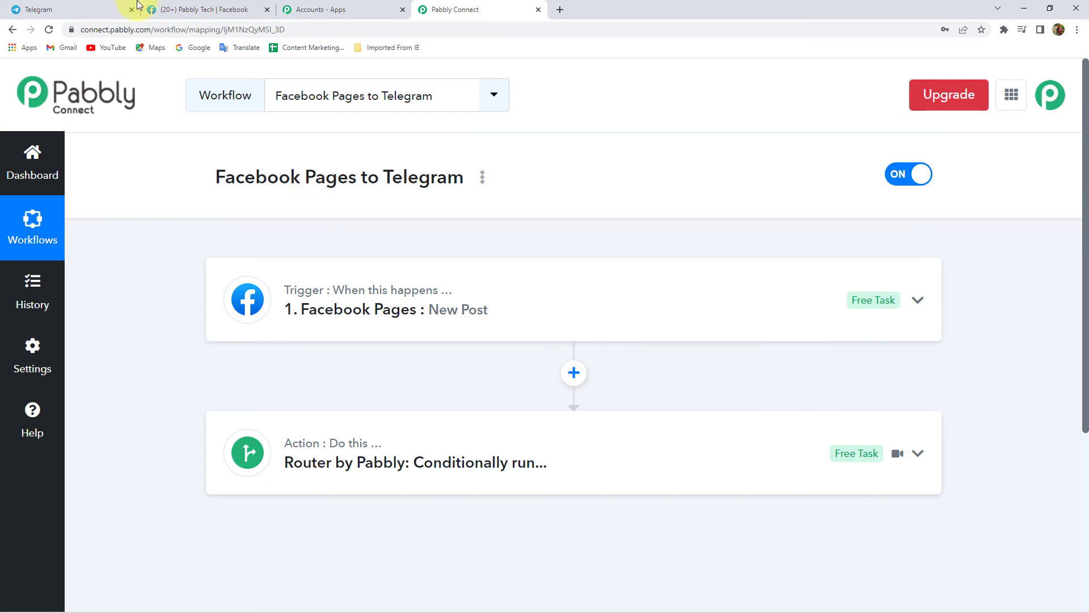
Switch to Telegram and review the video, image and text posts with their captions in the Team Magnet Brains group
left_click(60, 5)
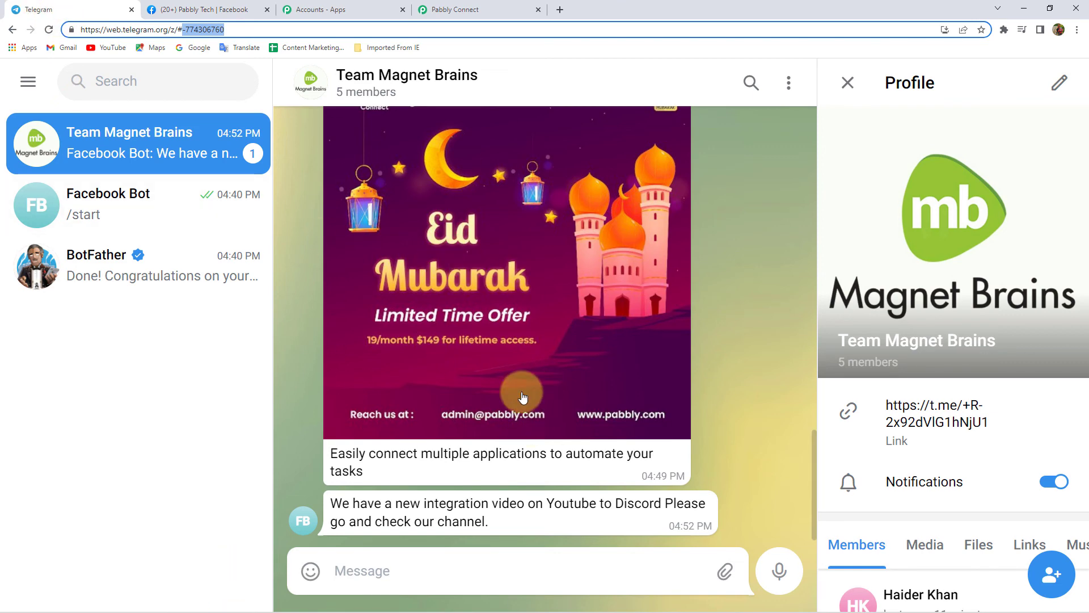
scroll(499, 417, "up", 10)
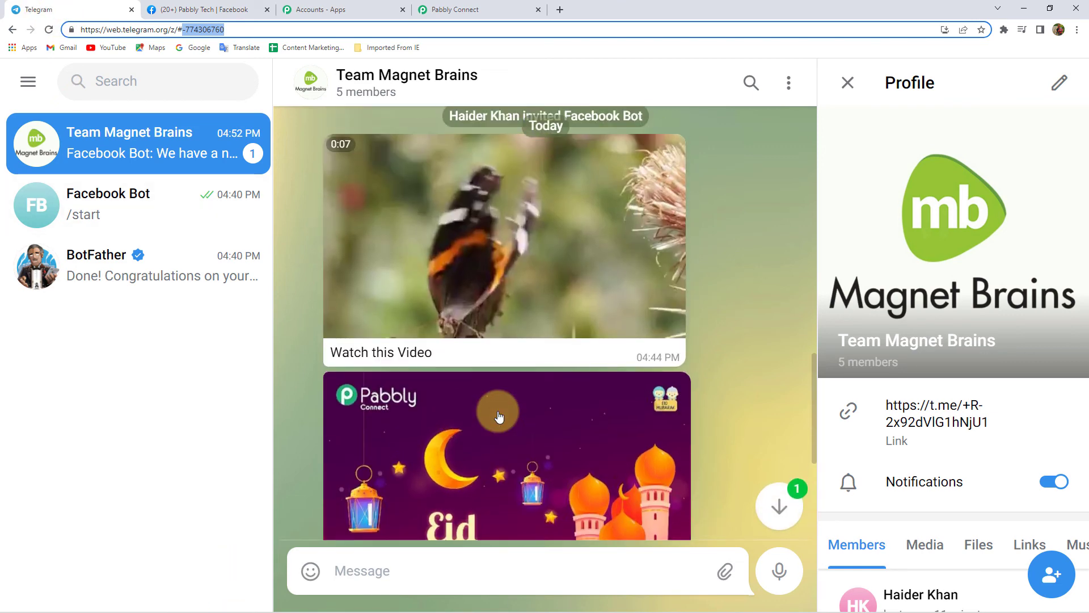
scroll(608, 397, "down", 2)
scroll(502, 329, "down", 4)
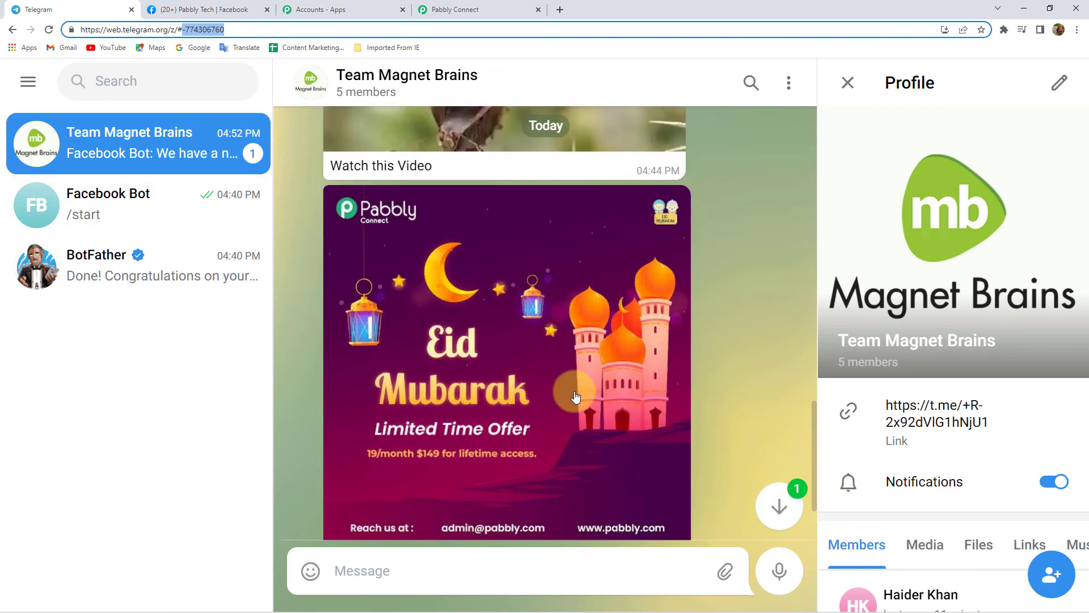
scroll(434, 420, "down", 3)
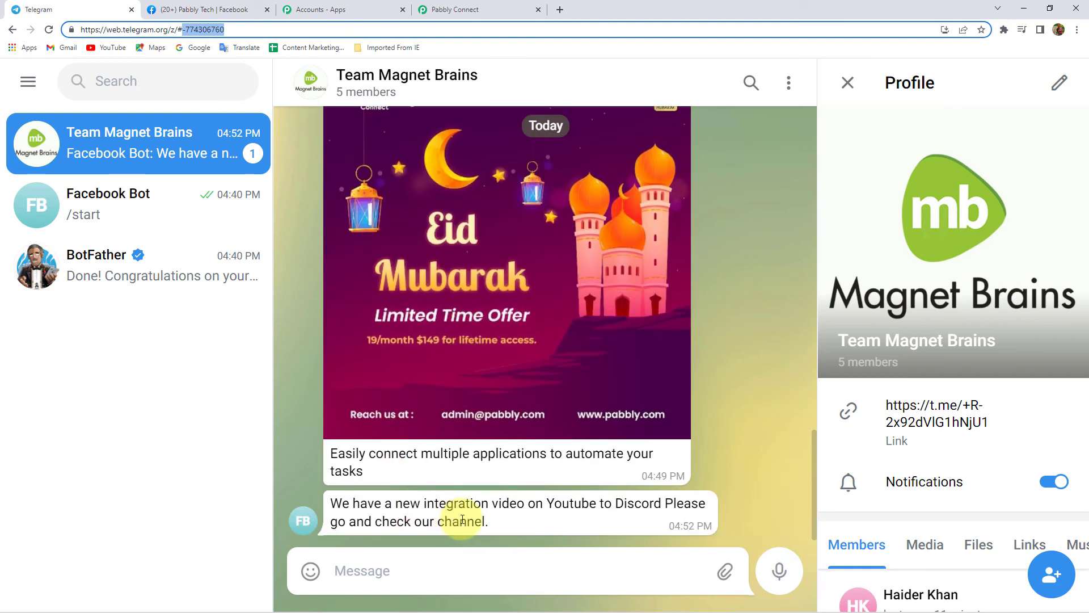
scroll(509, 528, "up", 4)
scroll(509, 529, "up", 3)
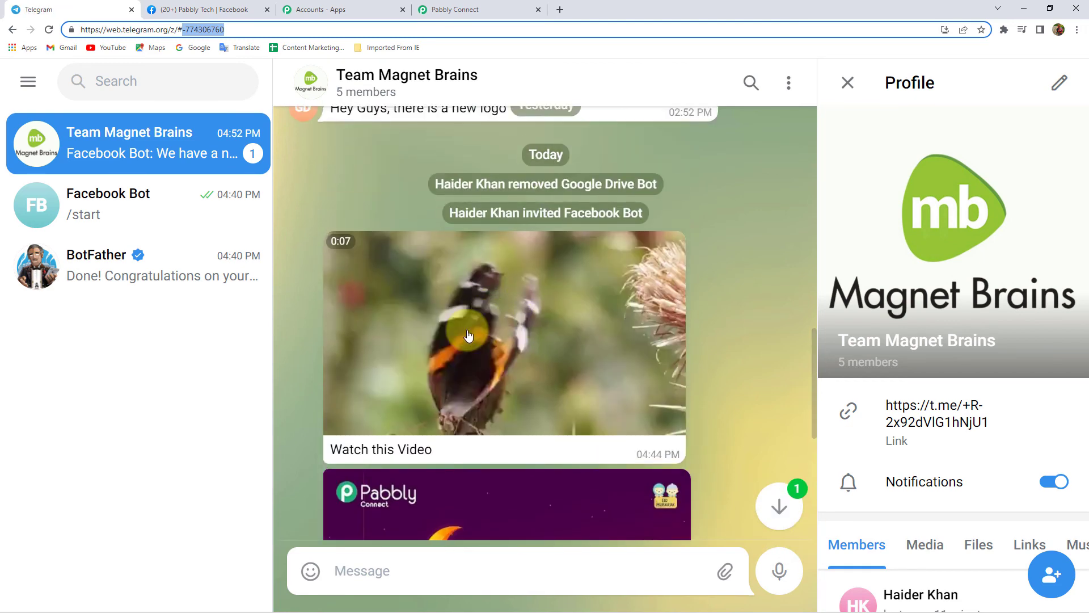
left_click_drag(325, 448, 433, 449)
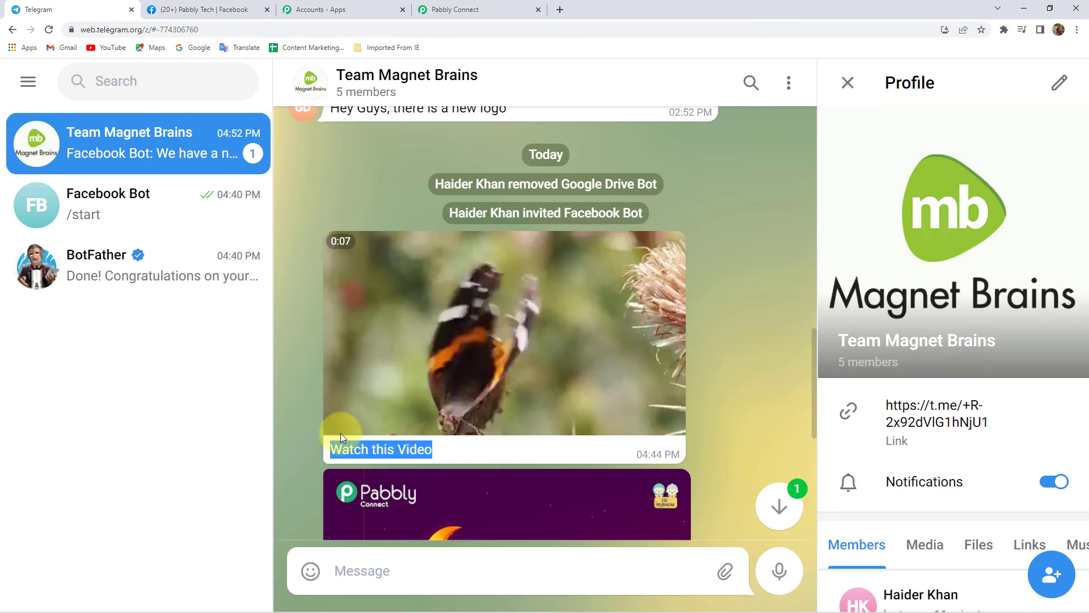
scroll(299, 407, "down", 5)
left_click_drag(347, 446, 358, 473)
left_click(312, 426)
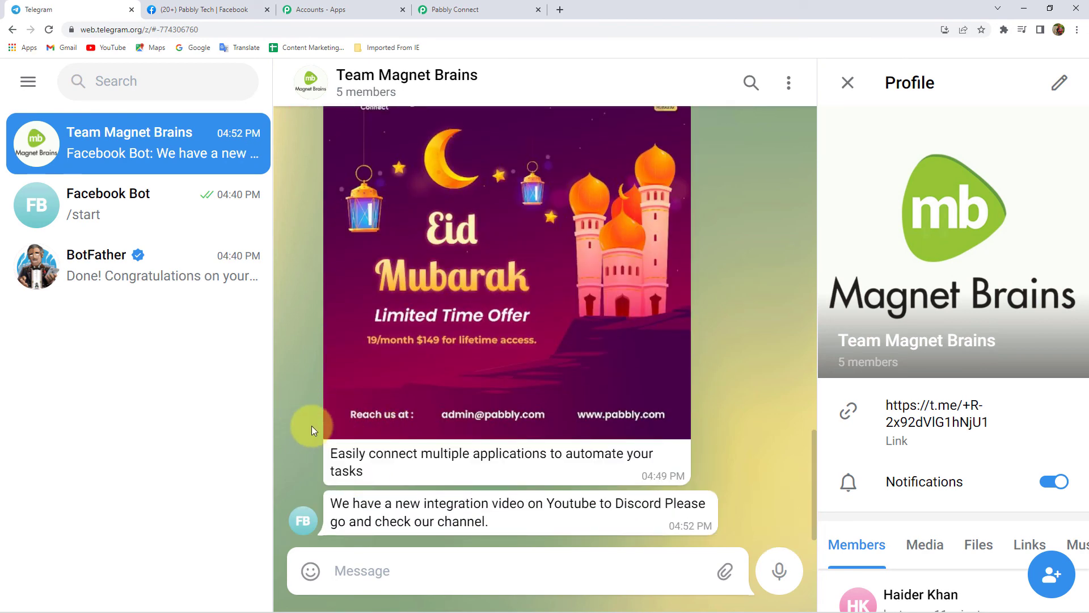
left_click_drag(341, 503, 531, 542)
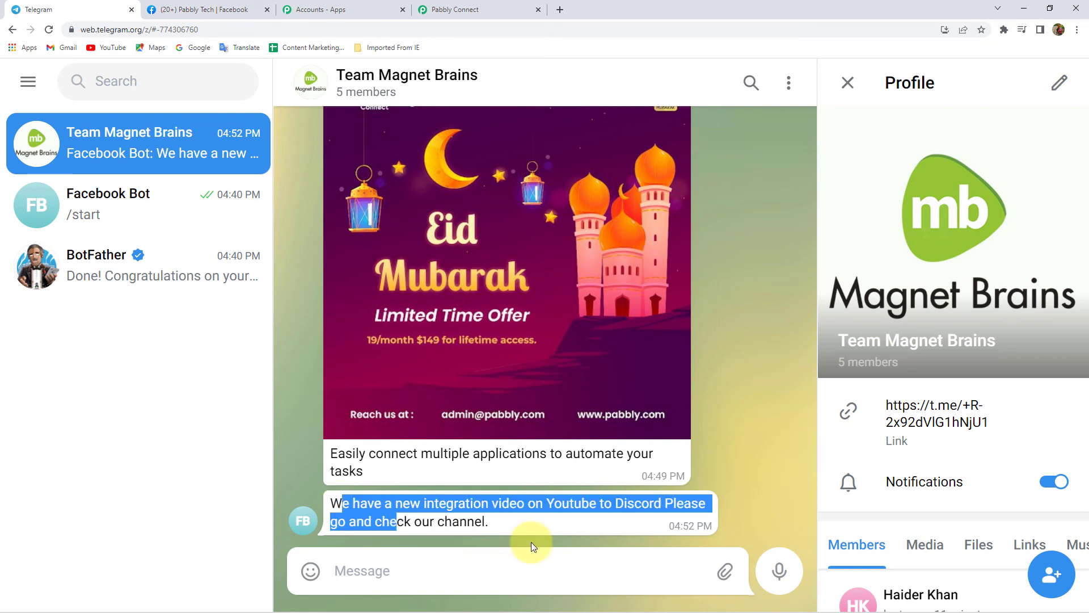
left_click(521, 524)
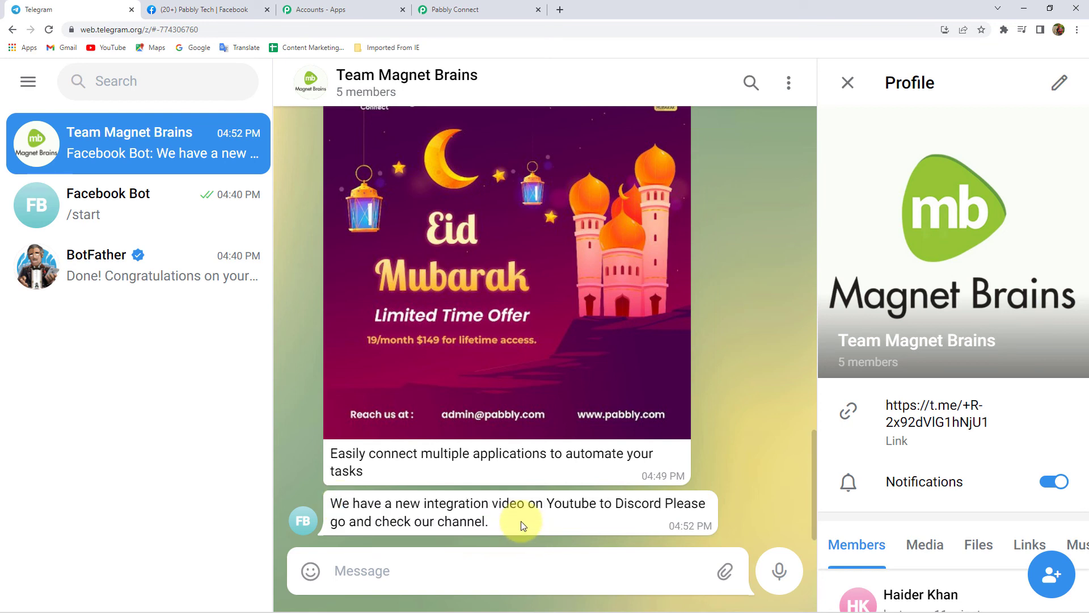
Switch to Pabbly Connect and review the Facebook Pages to Telegram workflow, checking the Team Magnet Brains group in Telegram in between
left_click(468, 9)
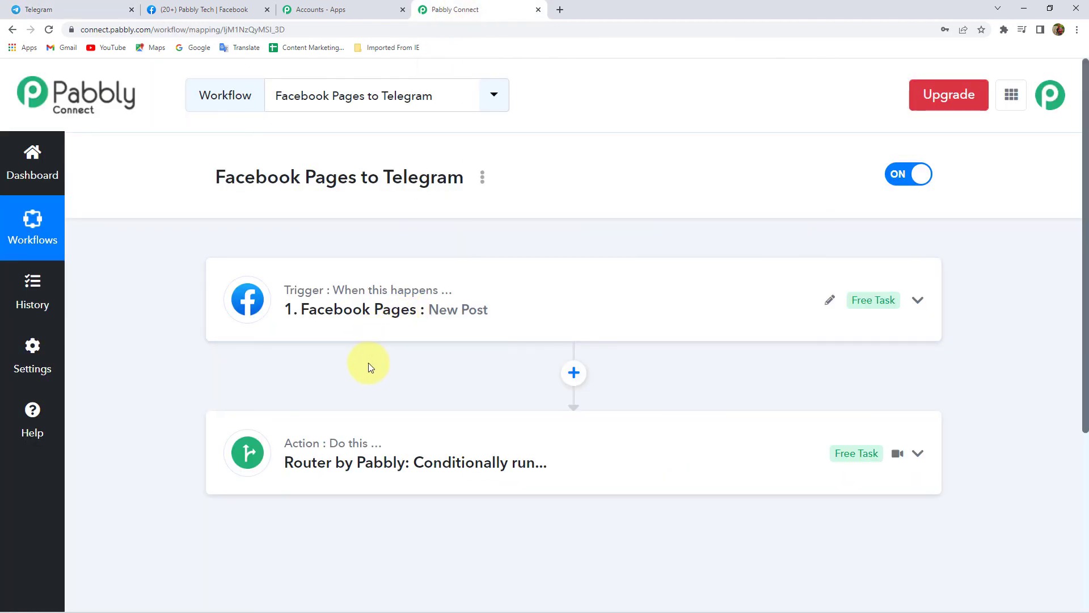
left_click_drag(216, 177, 329, 188)
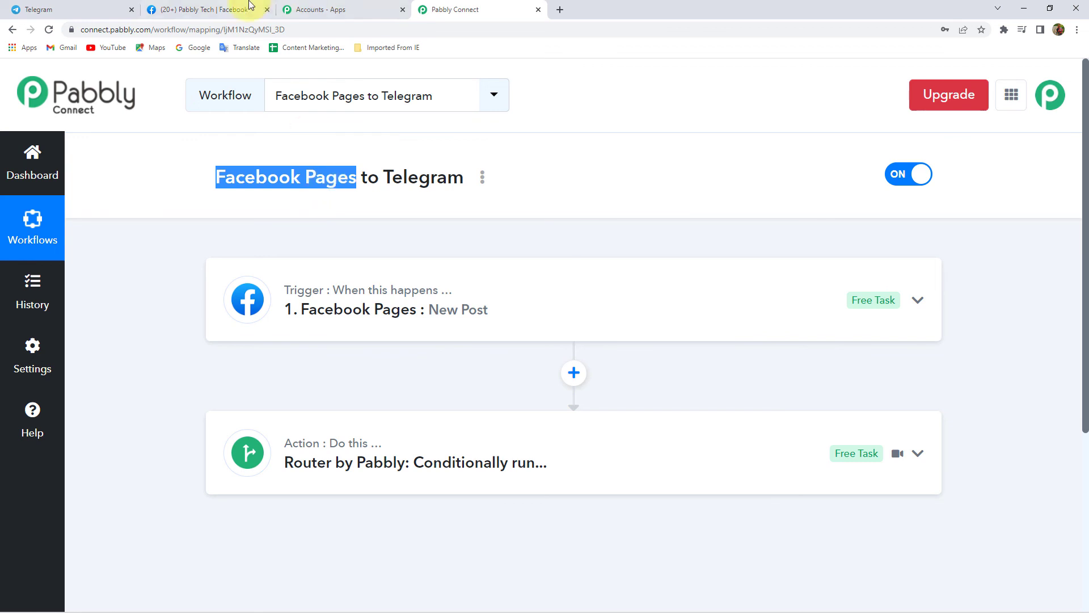
left_click(192, 10)
left_click(63, 7)
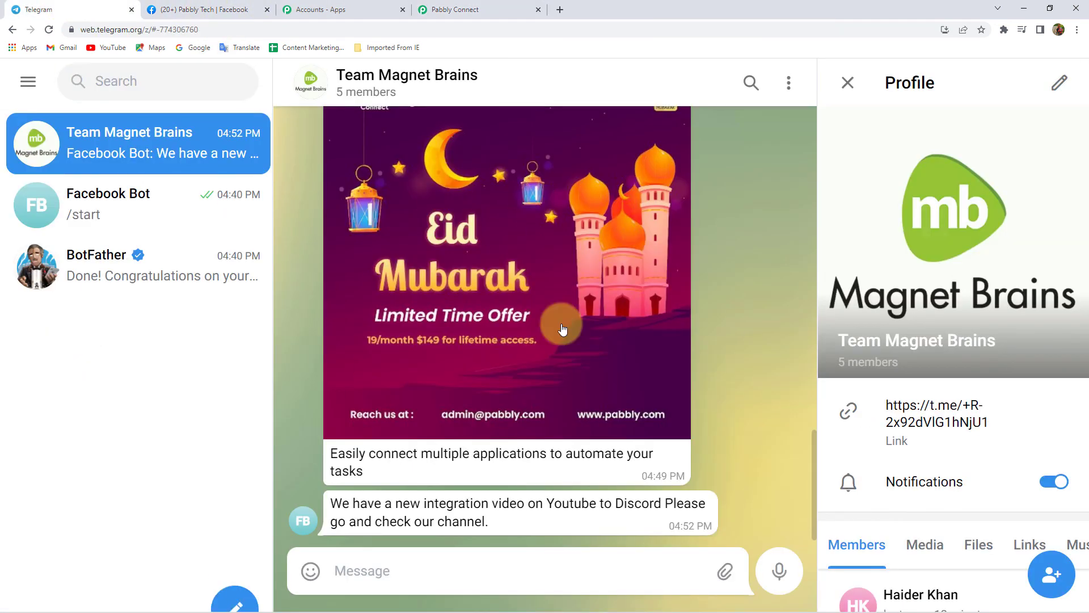
left_click(447, 9)
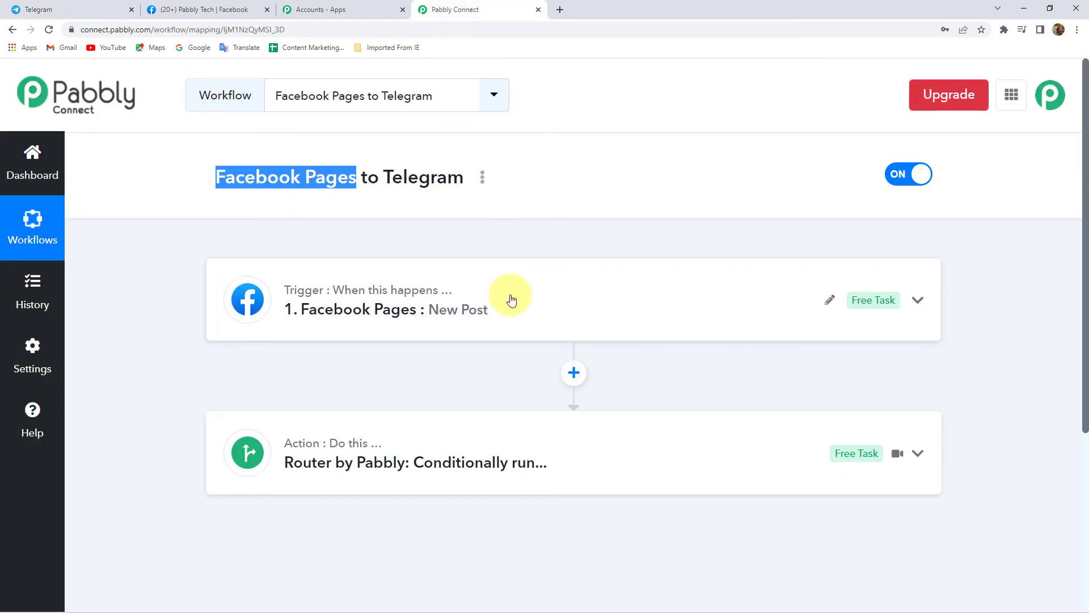
left_click(543, 166)
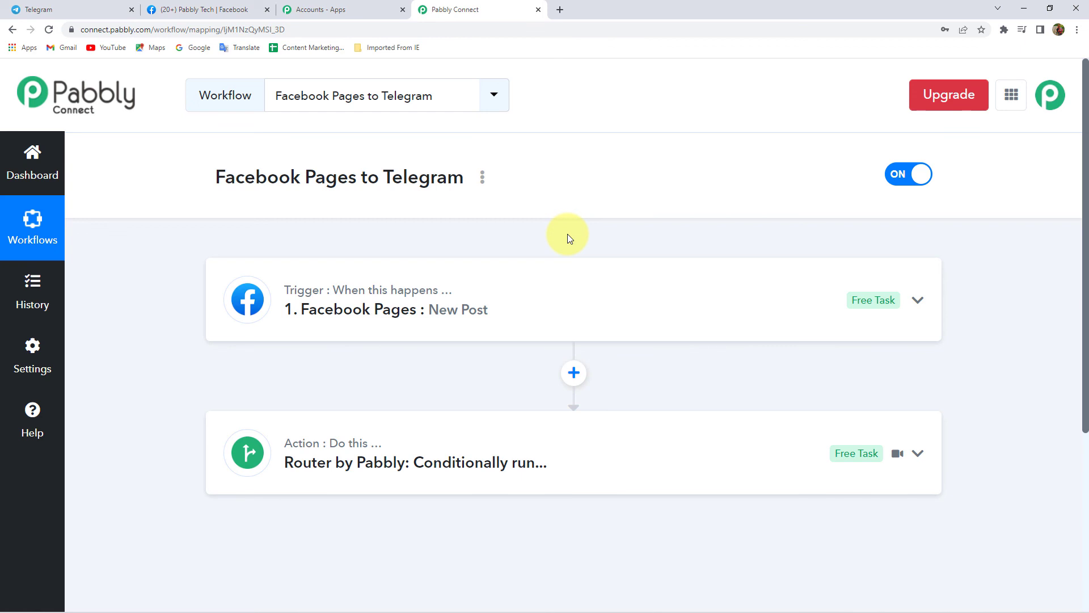
Compare the Pabbly Tech posts on Facebook with the messages in the Team Magnet Brains Telegram group, and return to Pabbly Connect
left_click(204, 10)
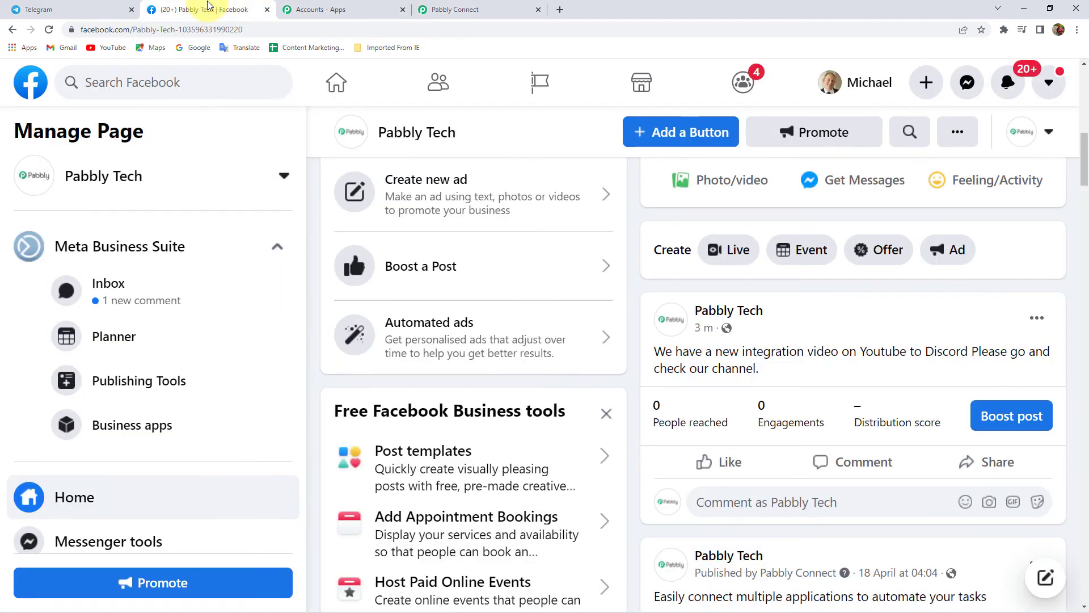
scroll(728, 331, "up", 4)
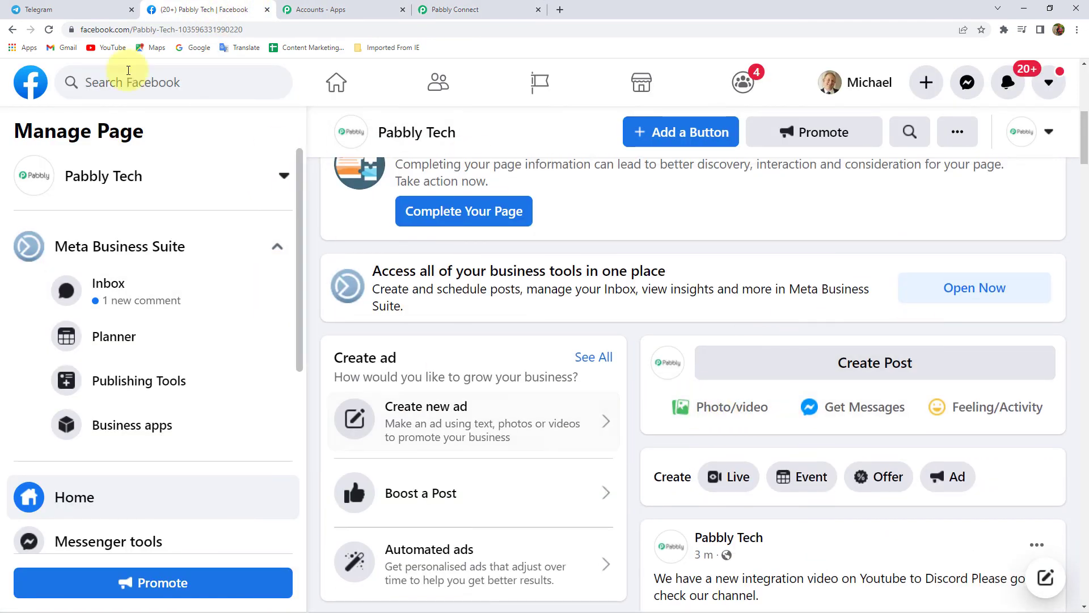
left_click(34, 10)
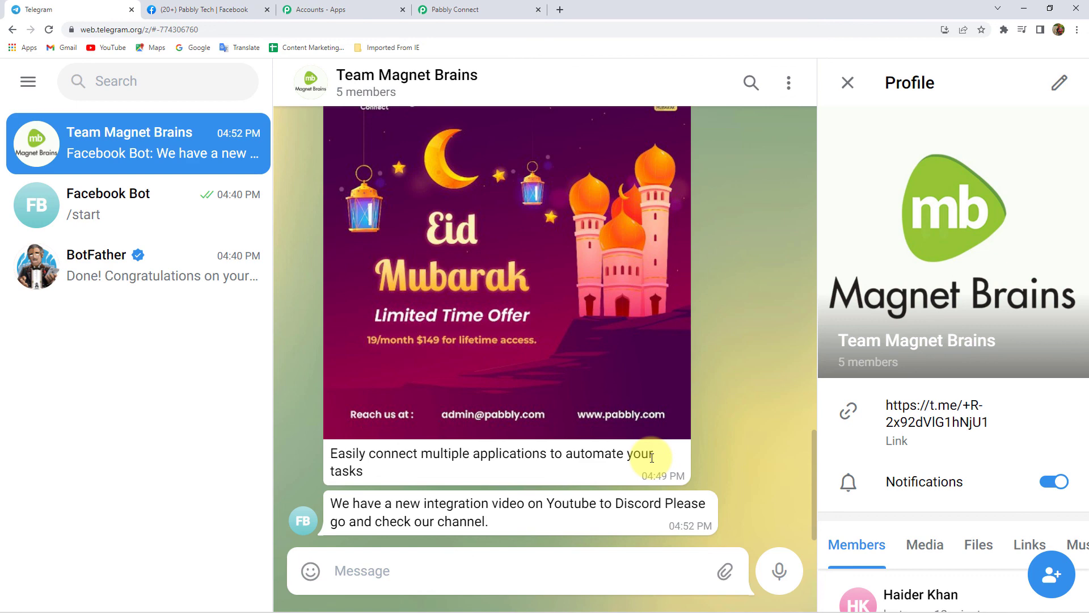
left_click(471, 10)
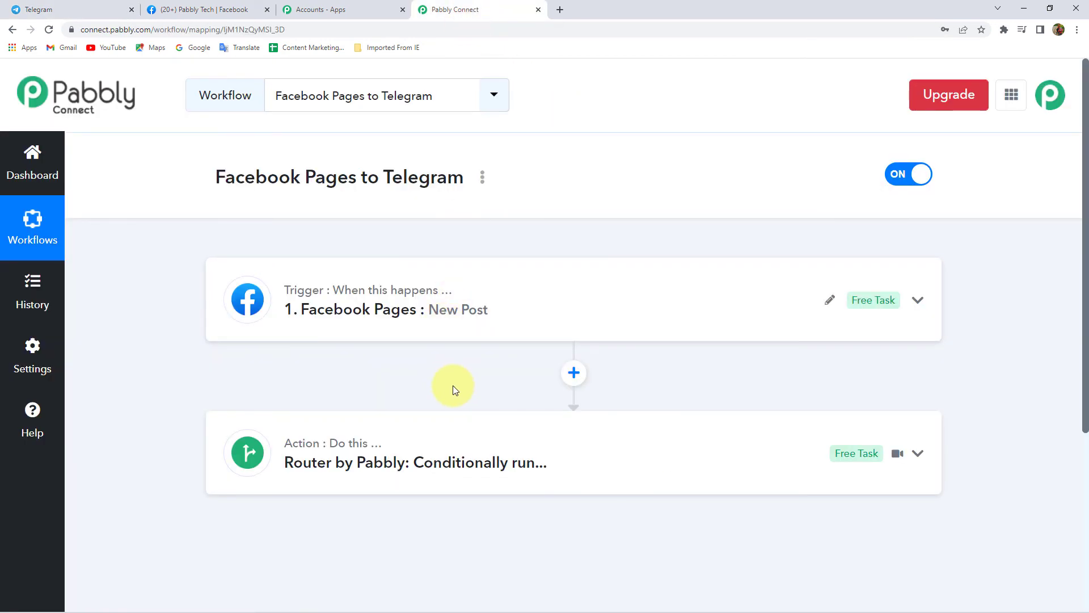